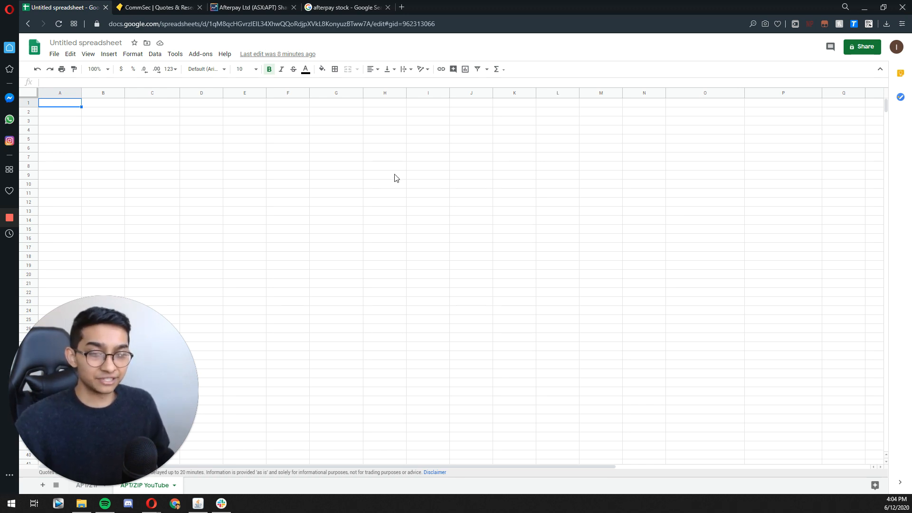
Step: Rename the spreadsheet as "ASX / BNPL Stock Analysis"
click(99, 39)
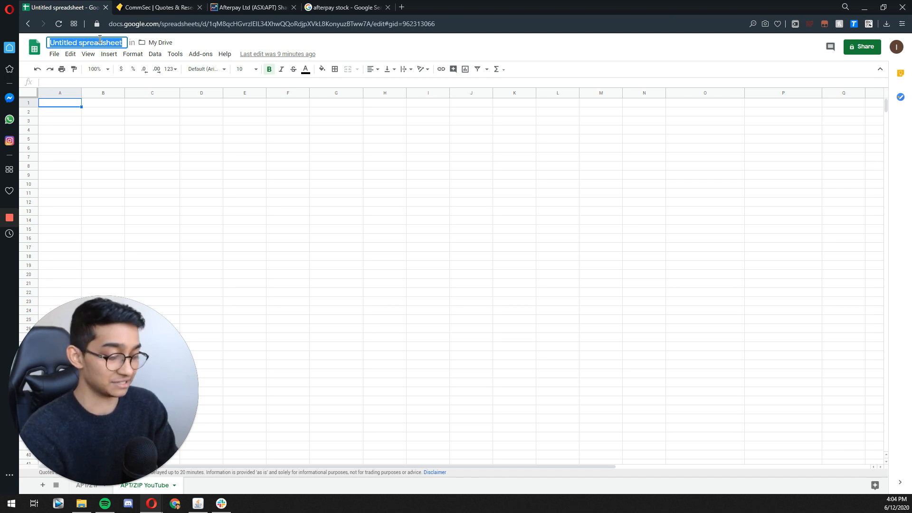
text(ASX / )
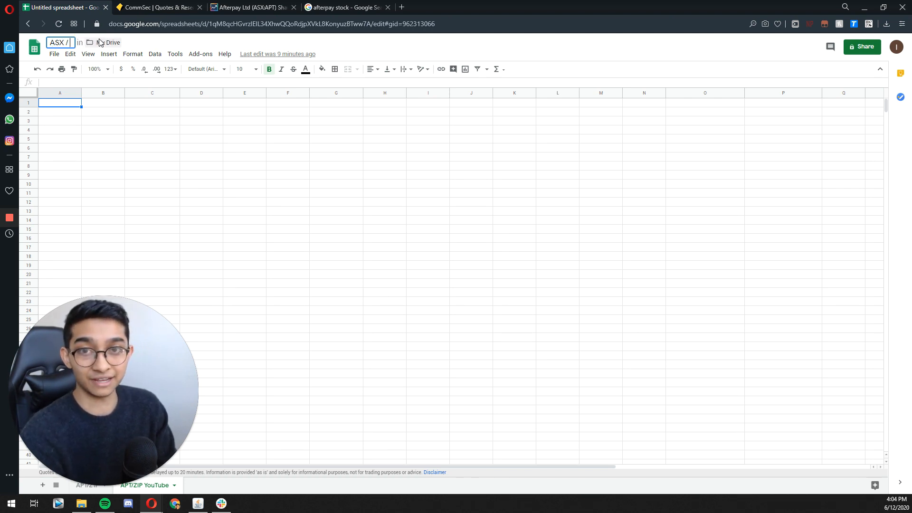
text(BNPL )
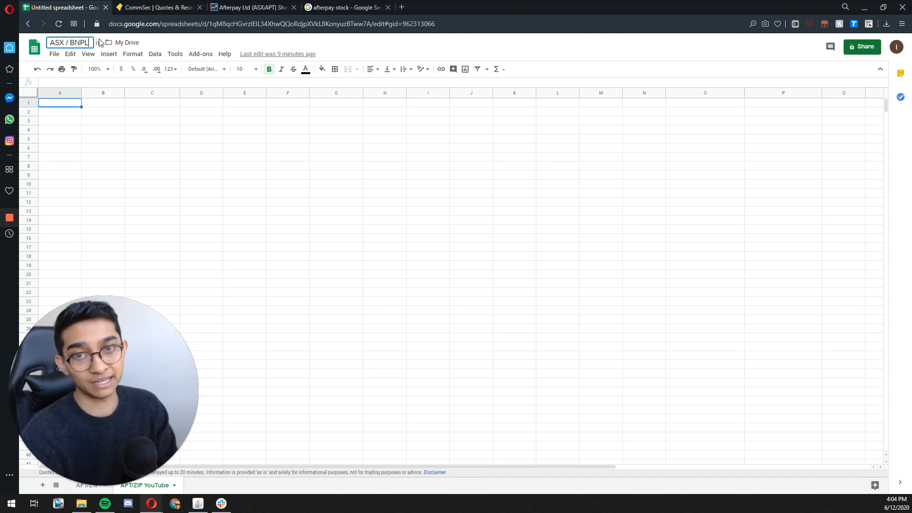
text(Stock Anal)
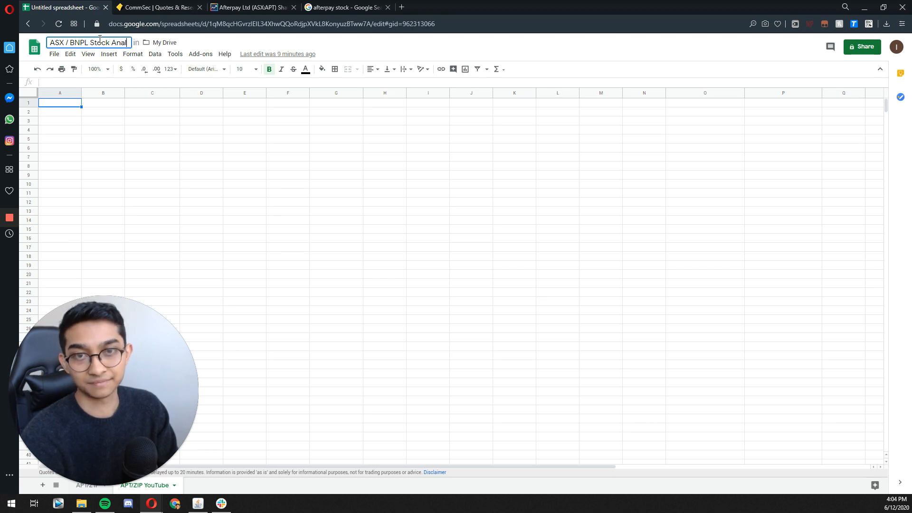
text(ysis)
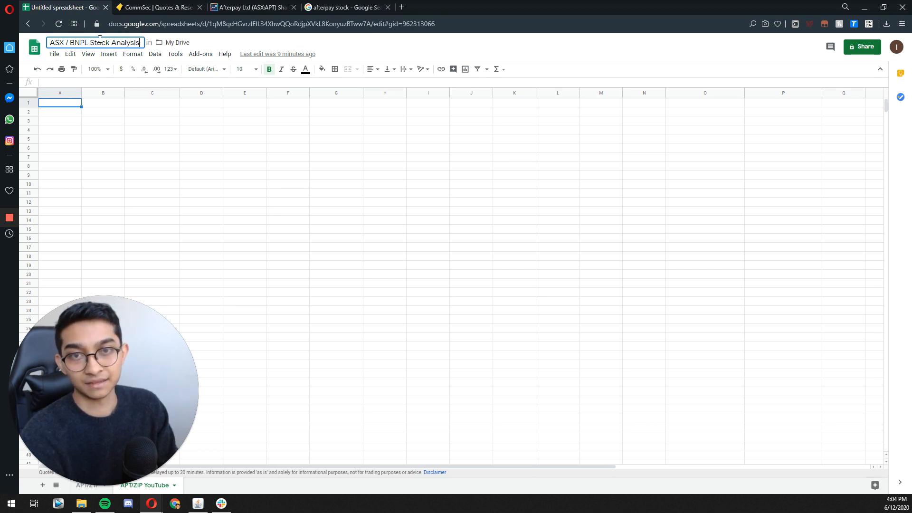
key(Return)
Step: Enter the title "Stock Analysis" in cell A1
click(46, 106)
text(Stock A)
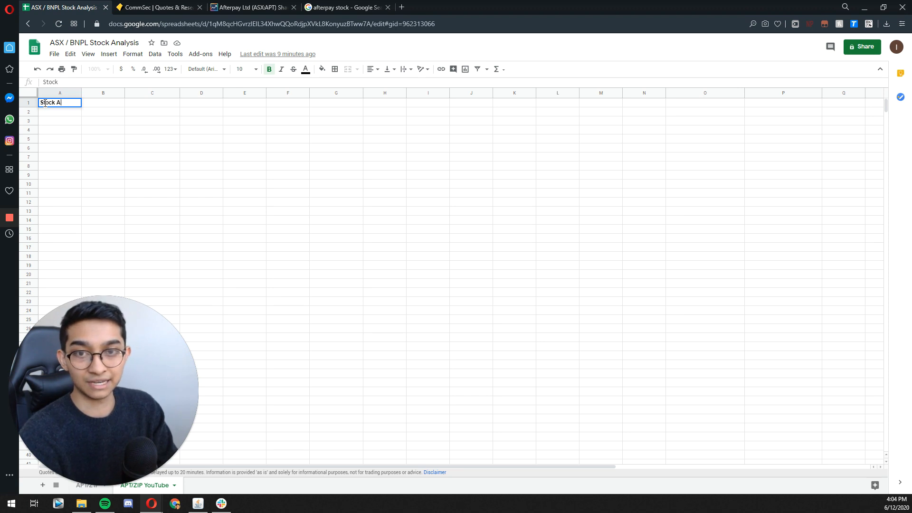
text(nalysis)
key(Return)
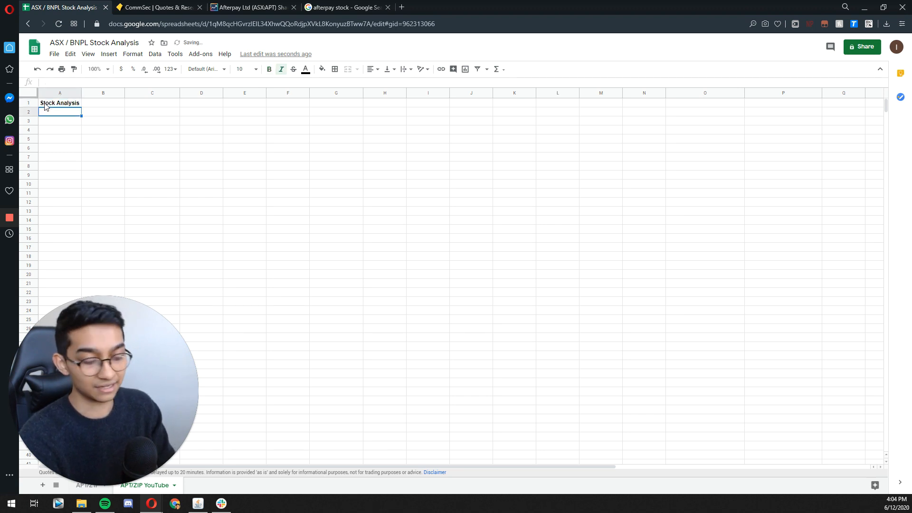
Step: Add the italic note "*All figures are assumed in $AUD" in cell A2
key(ctrl+i)
text(a)
key(BackSpace)
text(*)
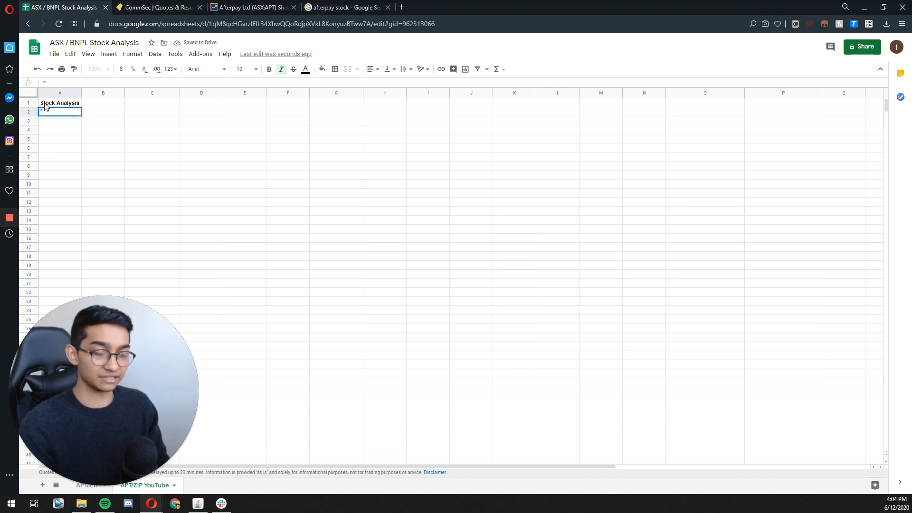
text(All)
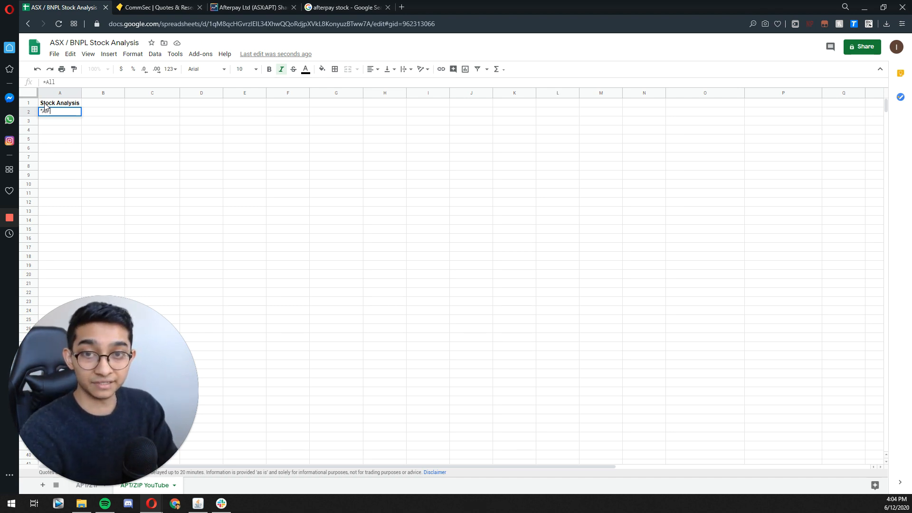
text( figures are s)
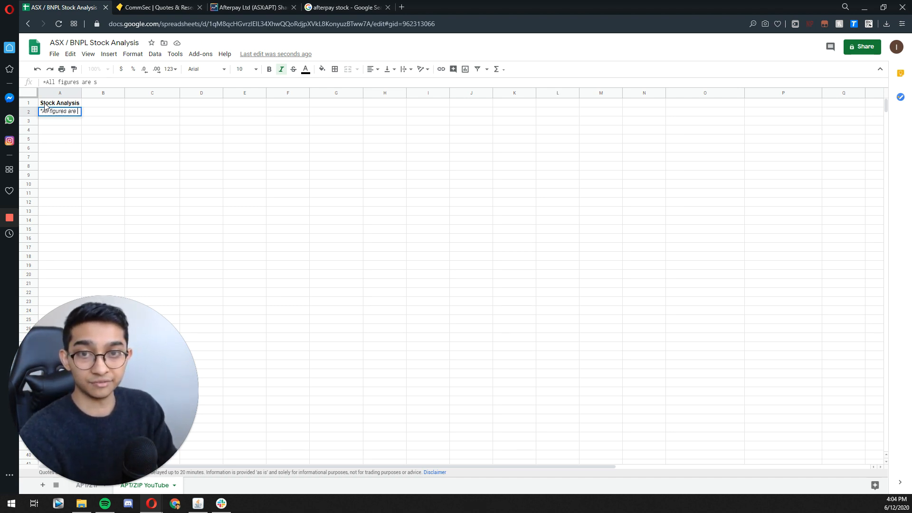
key(BackSpace)
text(assumed in $)
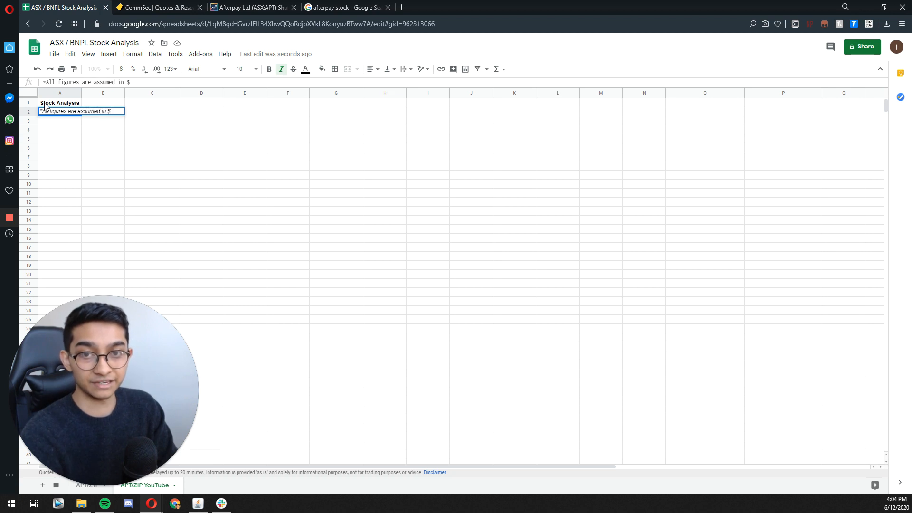
text(AUD)
key(Return)
Step: Enter the column headers "Company/Tickers" in A3 and "Price" in B3
key(Right)
key(Left)
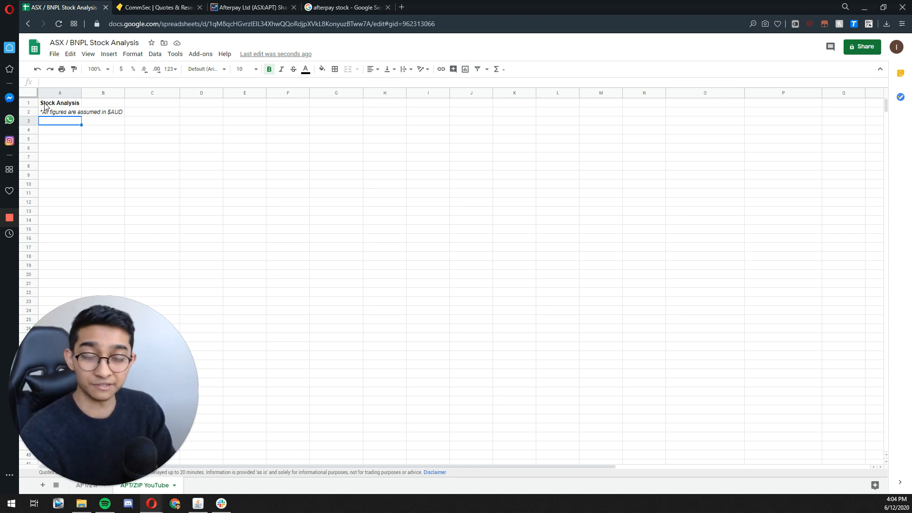
text(Company)
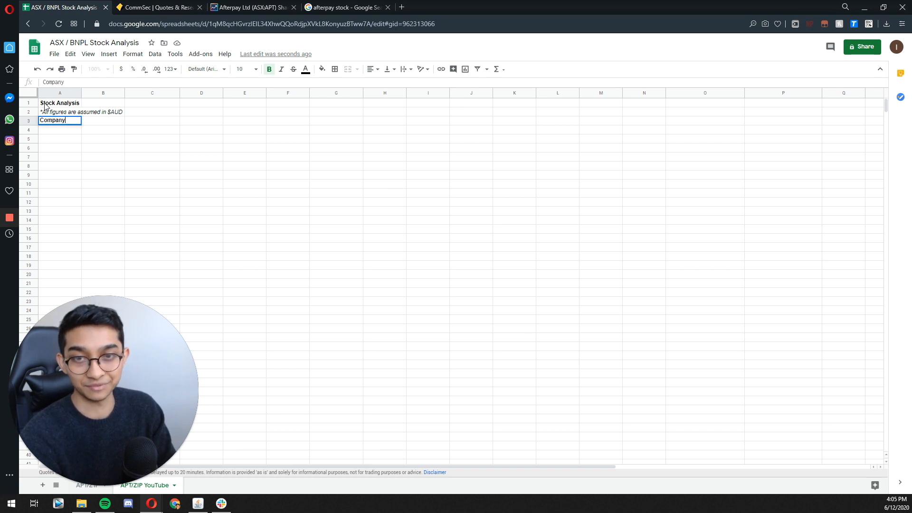
text(/Tic)
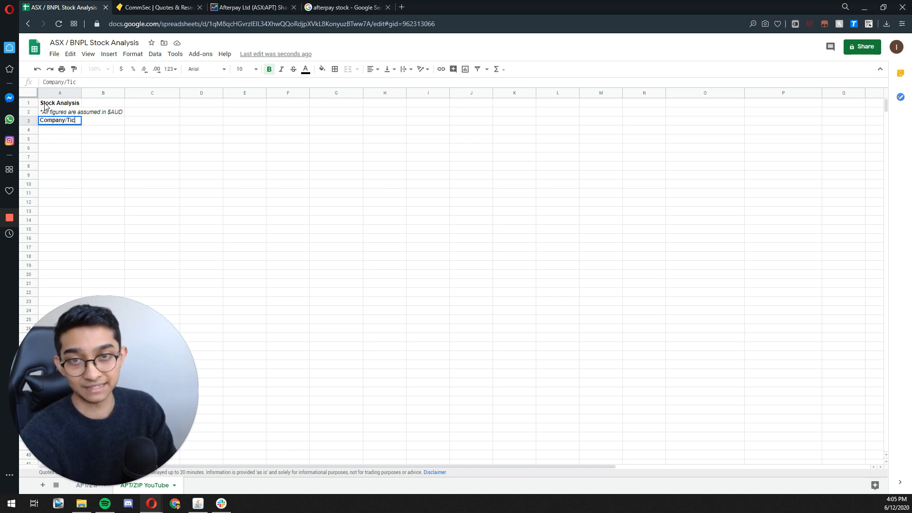
text(kers)
key(Return)
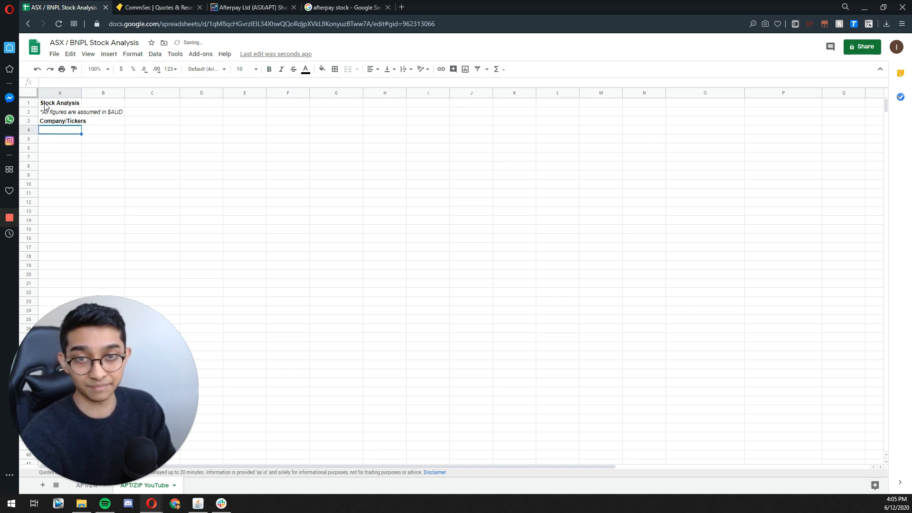
key(Right)
key(Up)
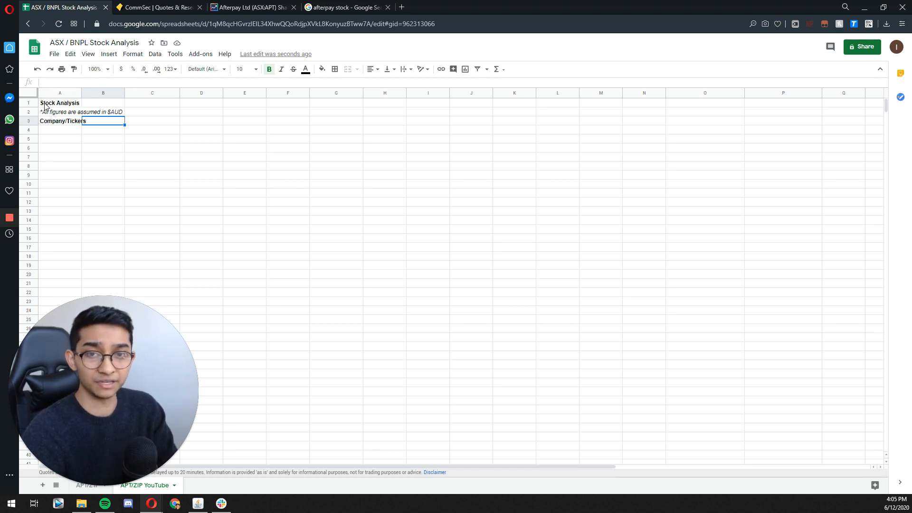
text(Price)
key(Return)
Step: Add the column headers "Total # Shares" in C3 and "Market Cap" in D3
key(Up)
key(Right)
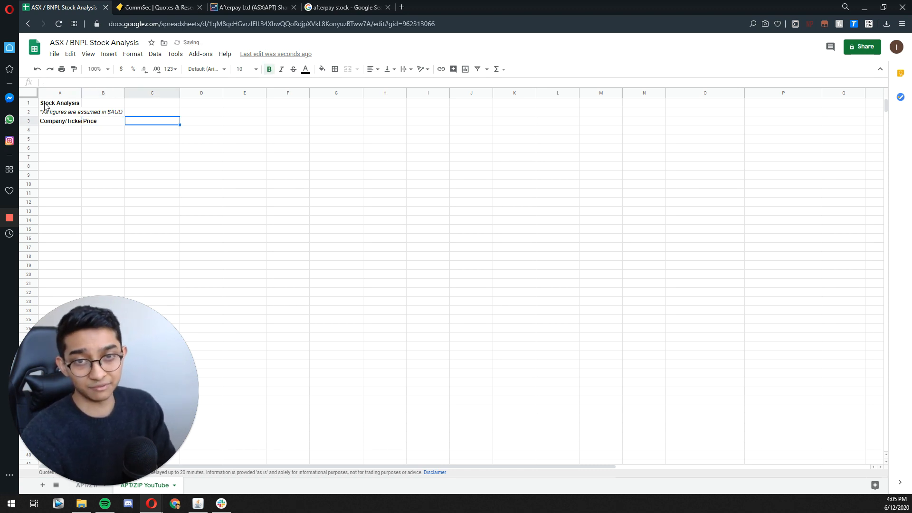
text(Total)
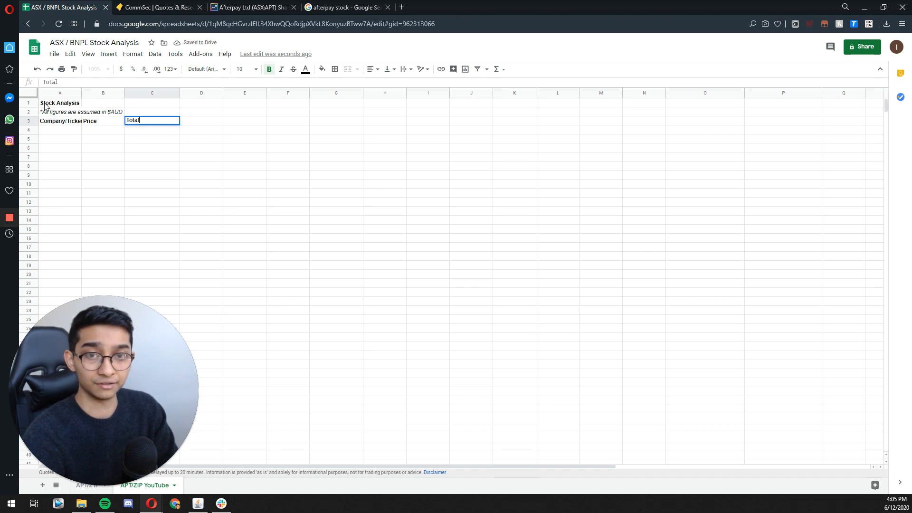
text( # Shares)
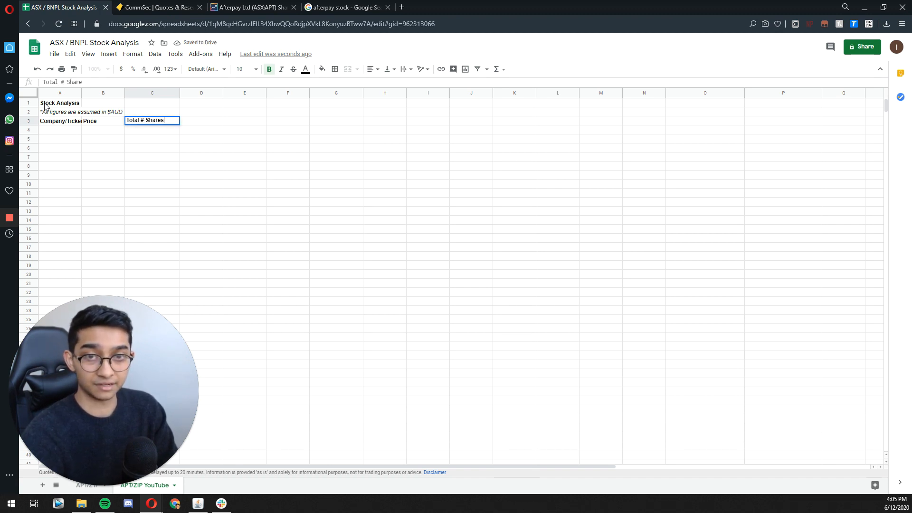
key(Return)
key(Up)
key(Right)
text(Market Cap)
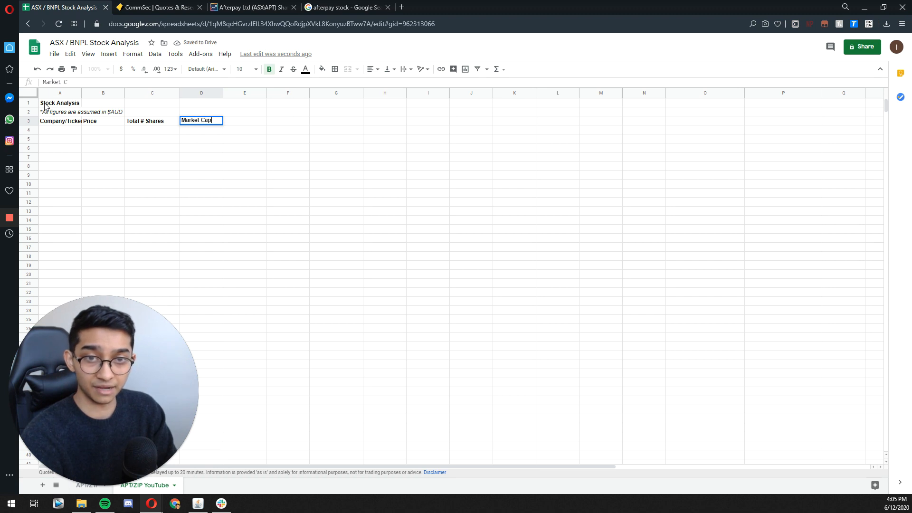
key(Return)
Step: Add the column headers "Debt" in E3 and "Cash" in F3
key(Right)
key(Up)
text(Debt)
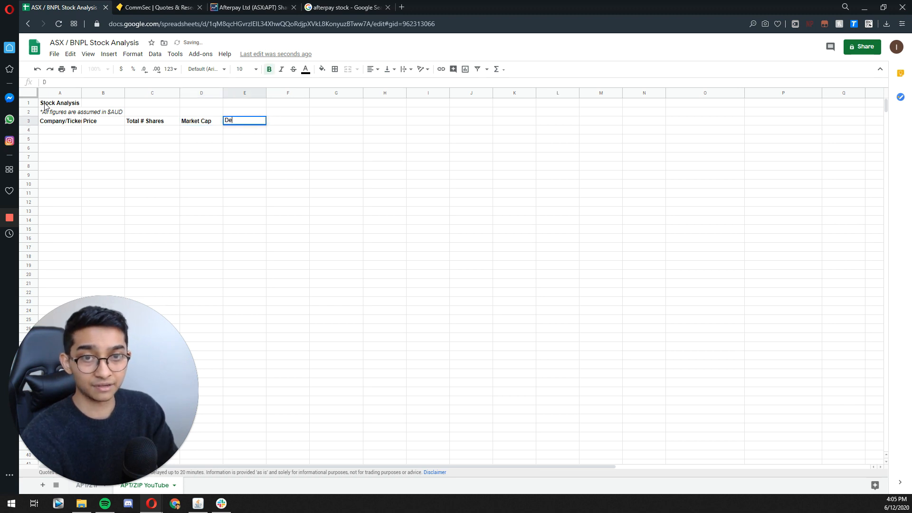
key(Return)
key(Up)
key(Right)
text(Cash)
key(Return)
Step: Add the column header "Enterprise Value" in cell G3
key(Up)
key(Right)
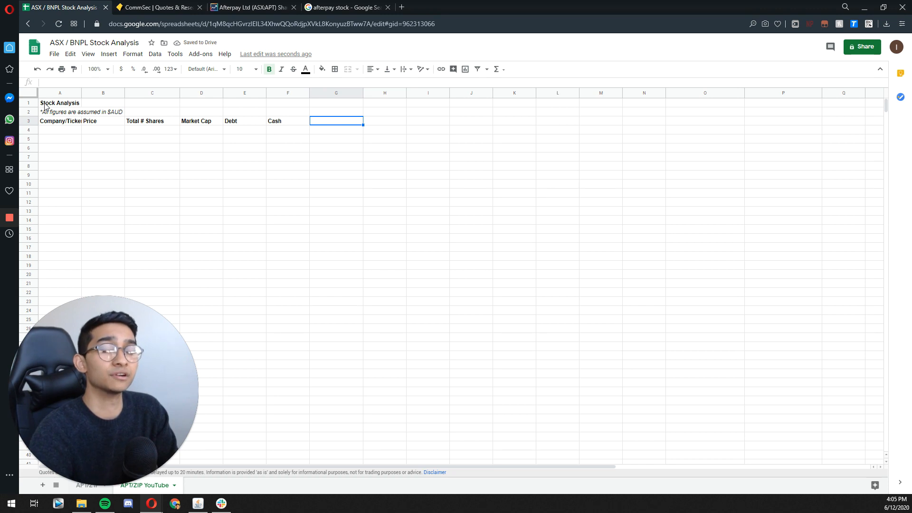
text(Enterprise Value)
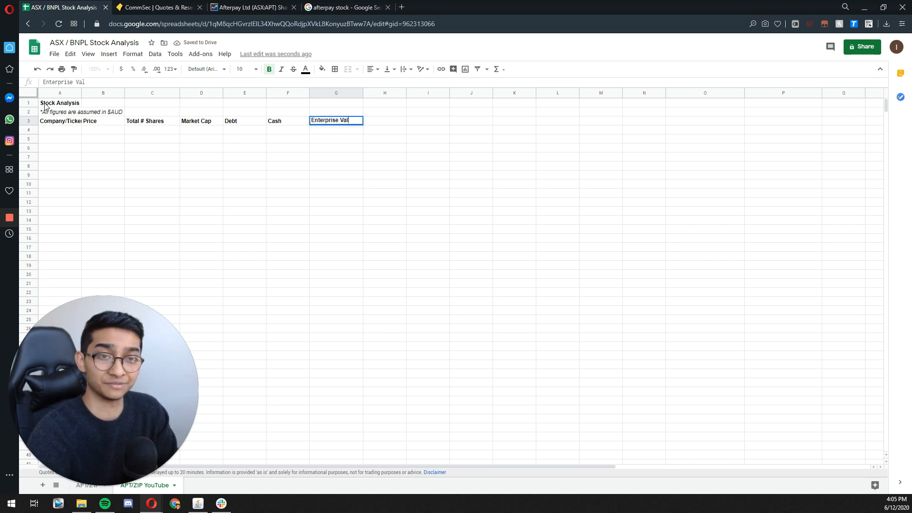
key(Return)
Step: Add the column header "LTM Revenue" in cell H3
key(Up)
key(Right)
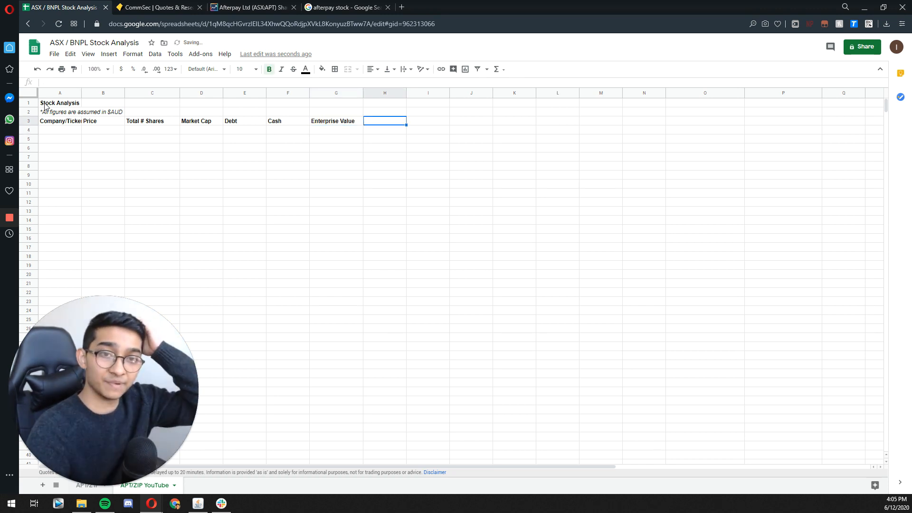
key(Left)
key(Left)
key(Left)
key(Left)
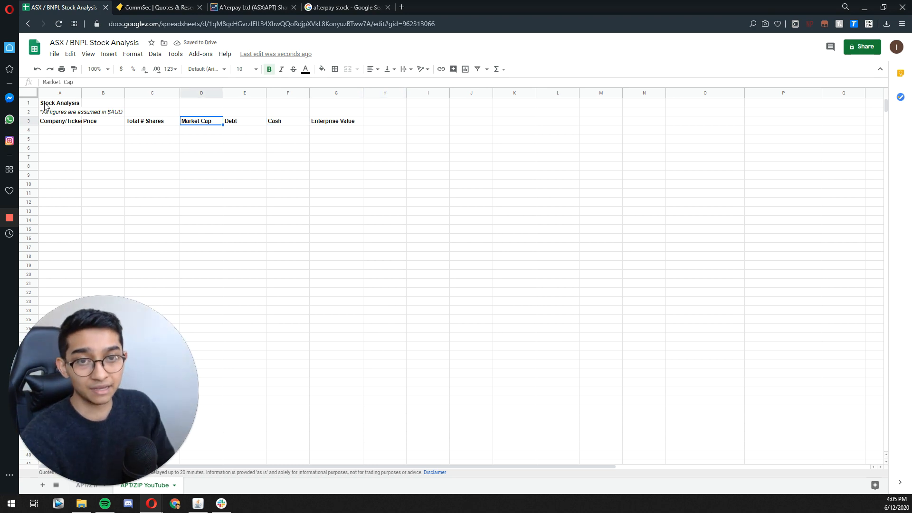
key(Right)
key(Right)
key(Right)
key(Right)
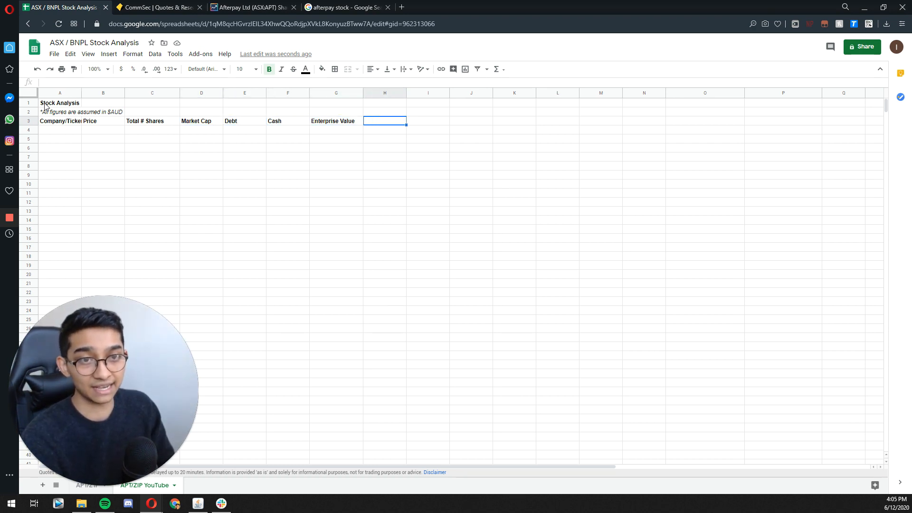
text(LTM)
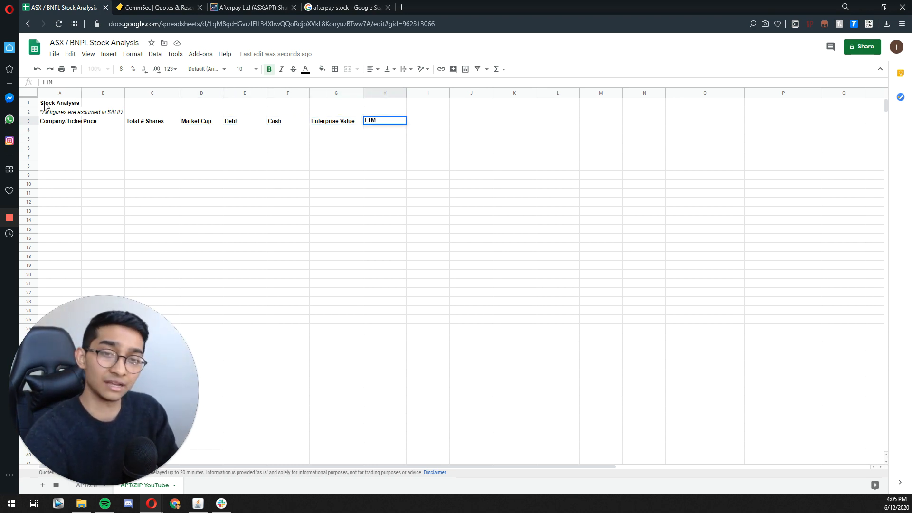
text( Revenue)
key(Return)
Step: Fill I3 to K3 with the forecast year headers "FY20e", "FY21e" and "FY22e"
key(Right)
key(Up)
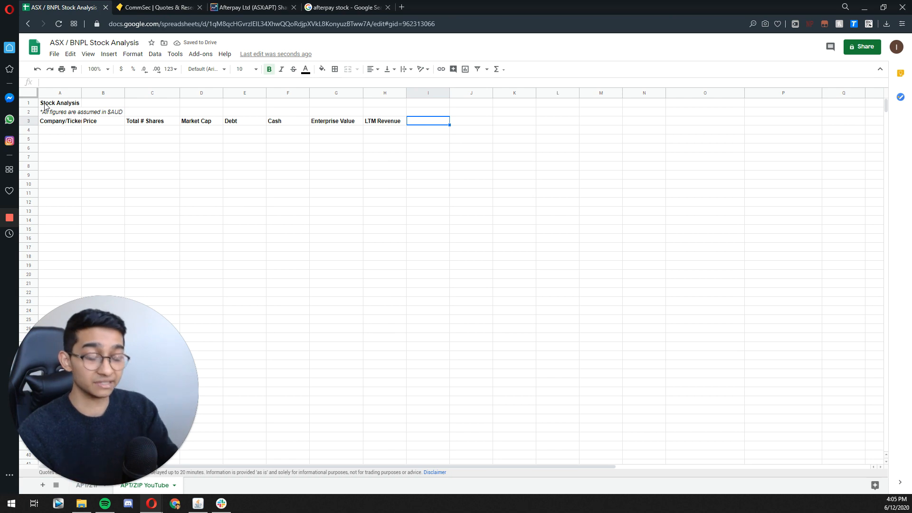
text(FY20e)
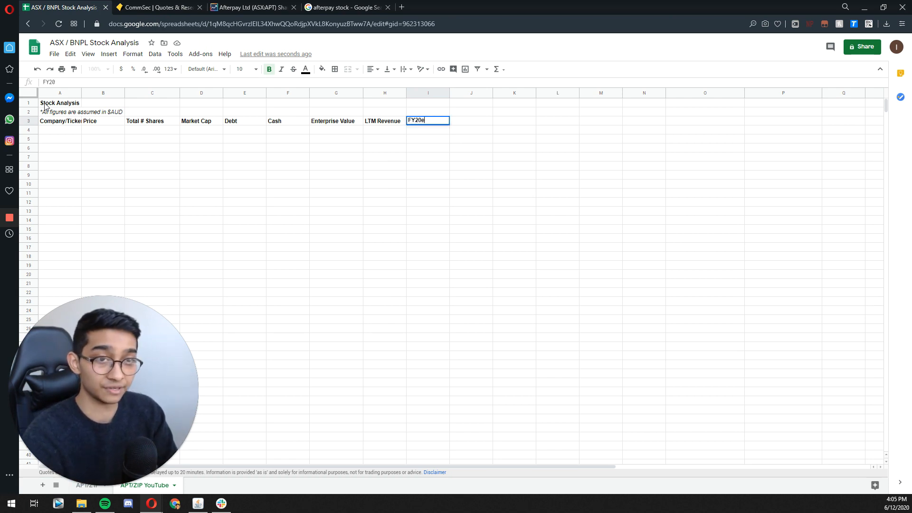
key(Return)
key(Right)
key(Up)
text(FY21e)
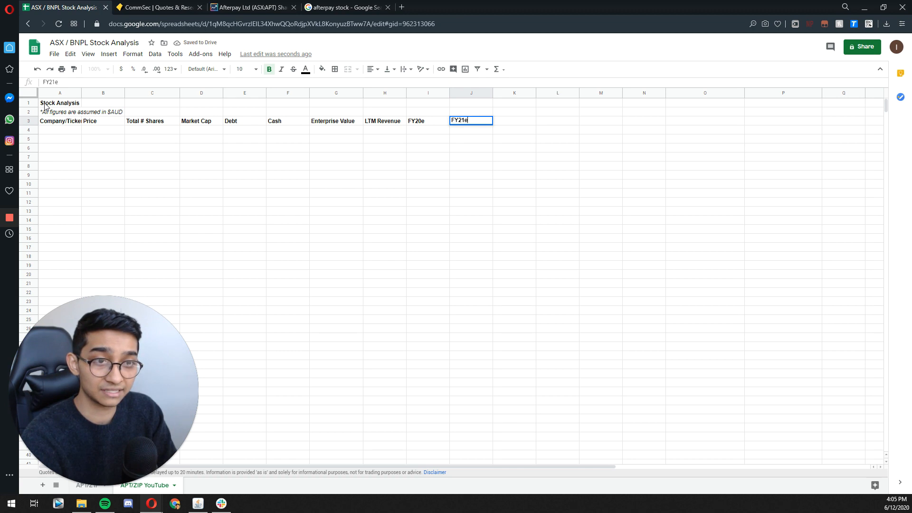
key(Tab)
text(F)
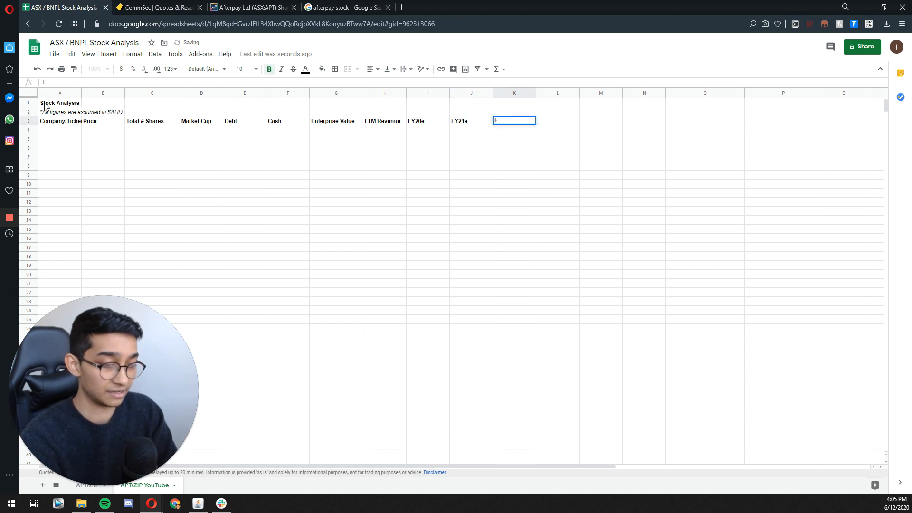
text(Y22e)
key(Return)
Step: Leave column L blank and enter the header "3Y CAGR" in cell M3
key(Up)
key(Right)
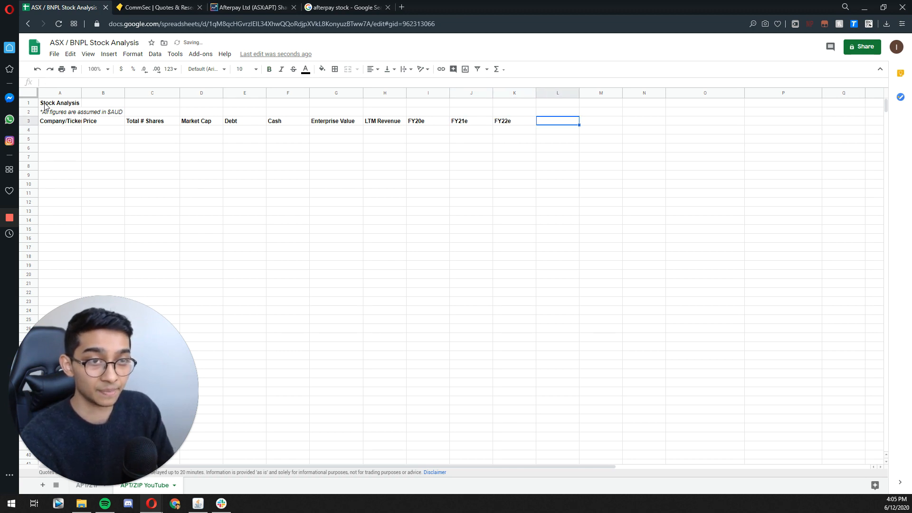
key(Right)
text(3)
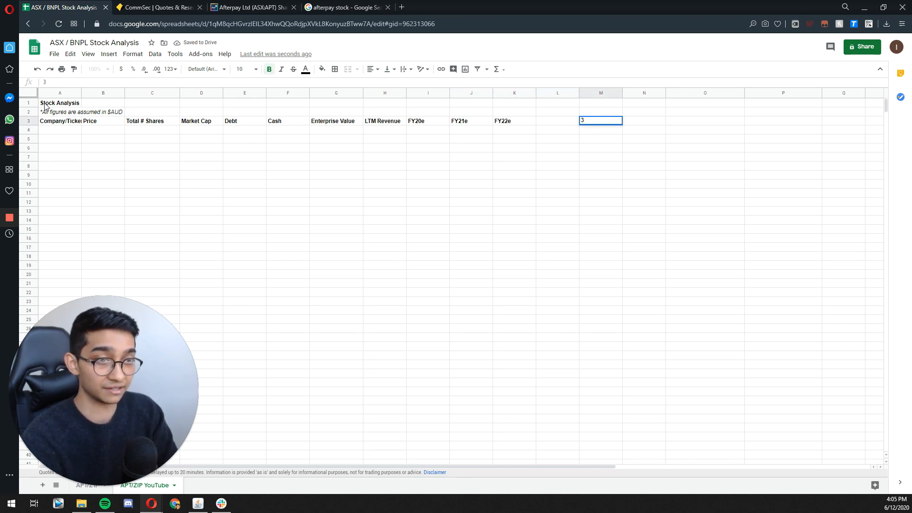
text(Y C)
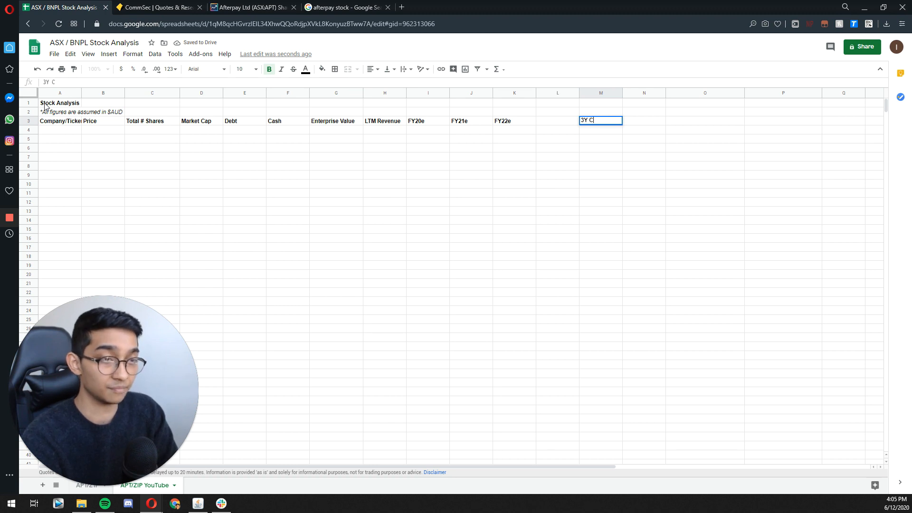
text(AGR)
key(Return)
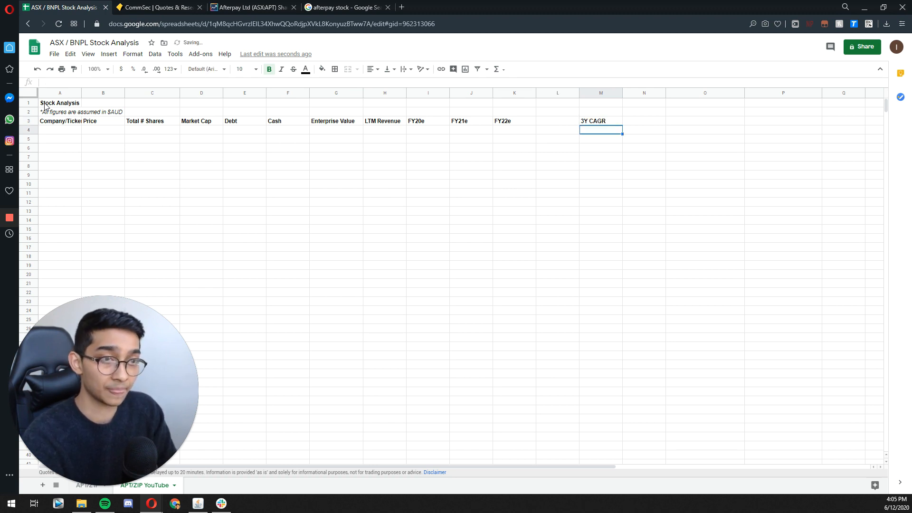
Step: Add the bold column header "Variables" in cell O3, leaving column N blank
key(Right)
key(Left)
key(Up)
key(Right)
key(Right)
key(ctrl+b)
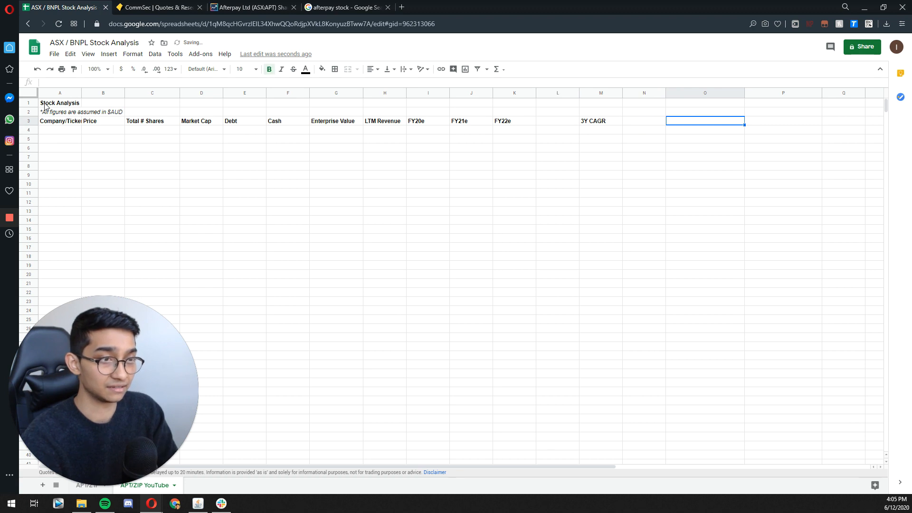
text(Variables)
key(Return)
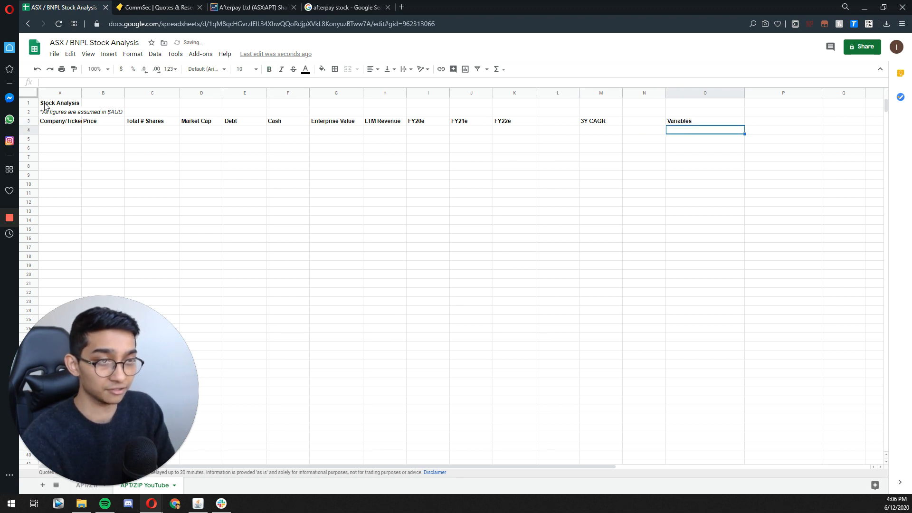
Step: Enter "Afterpay" as the first company in cell A4
key(Left)
key(Left)
key(Left)
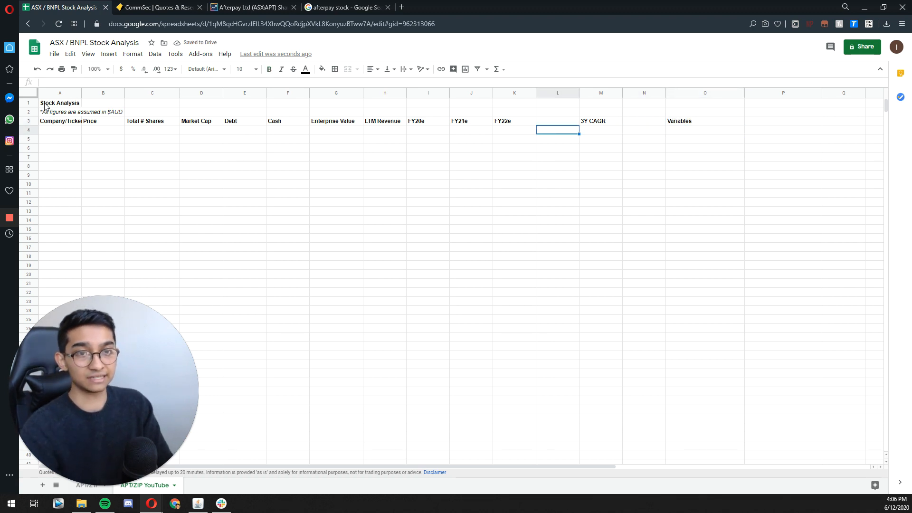
key(Left)
key(Left)
key(Left)
key(Left)
key(Left)
key(Left)
key(Left)
key(Left)
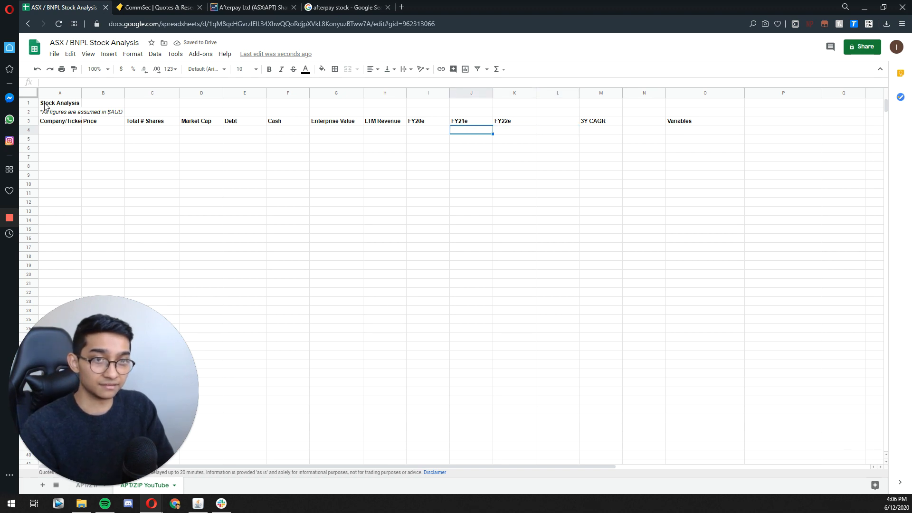
key(Left)
key(Left)
key(Left)
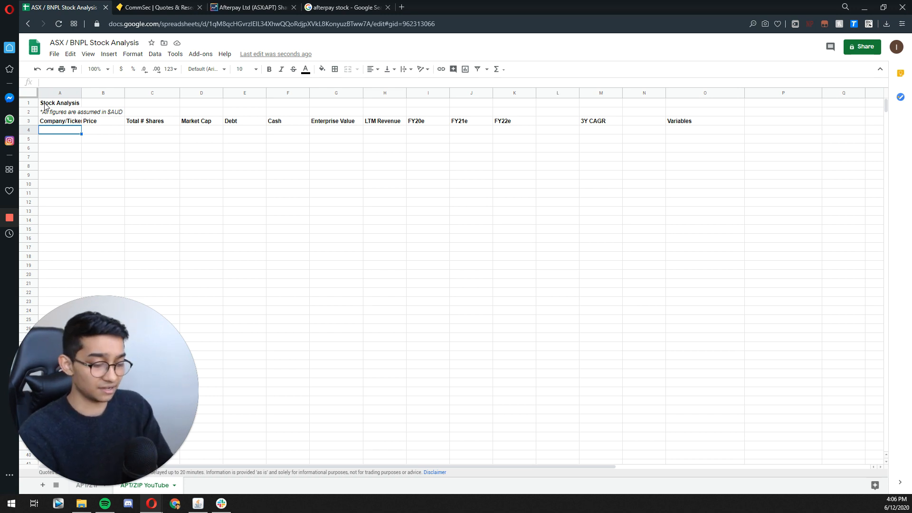
text(Afterpay)
key(Return)
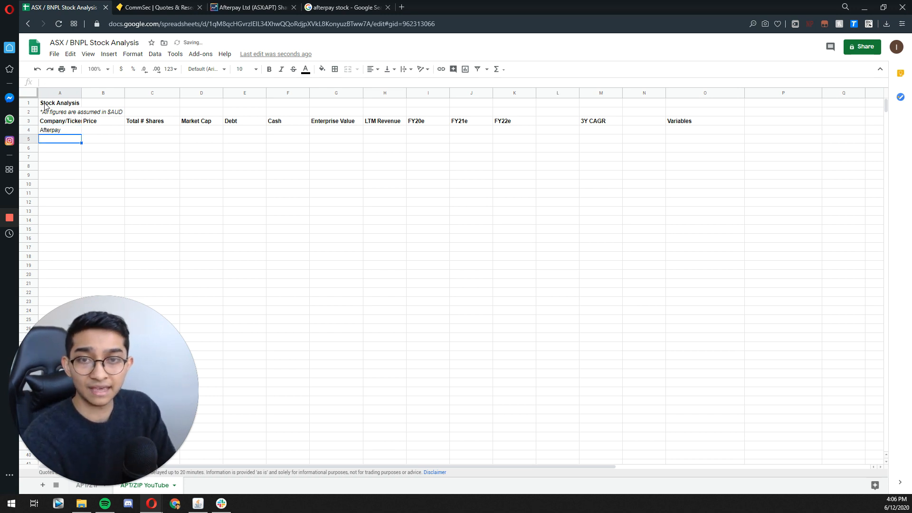
key(Up)
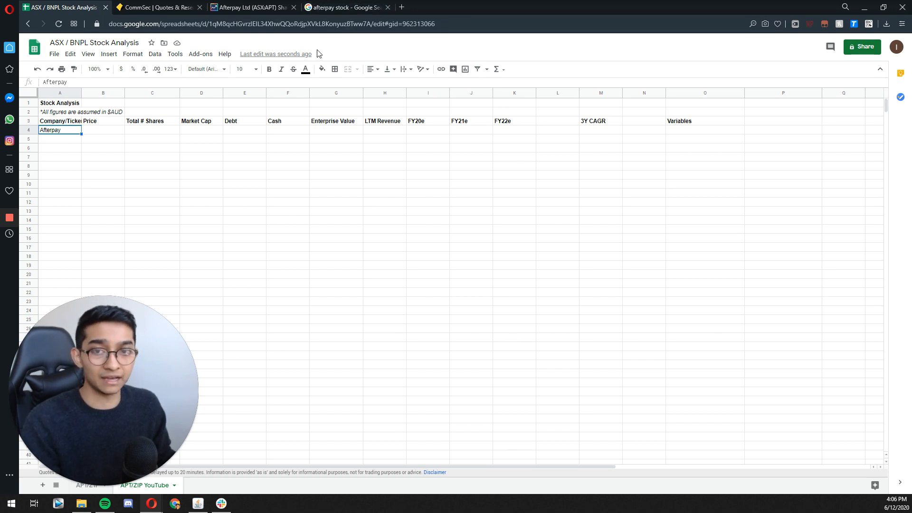
Step: Check Afterpay's ASX ticker in the Google stock result and extend the company entry in A4 to "Afterpay/APT"
click(346, 12)
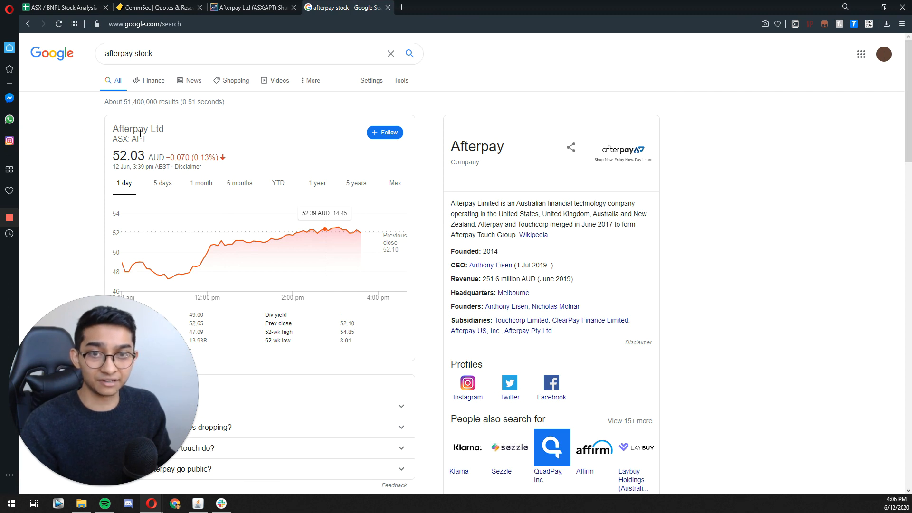
double_click(124, 138)
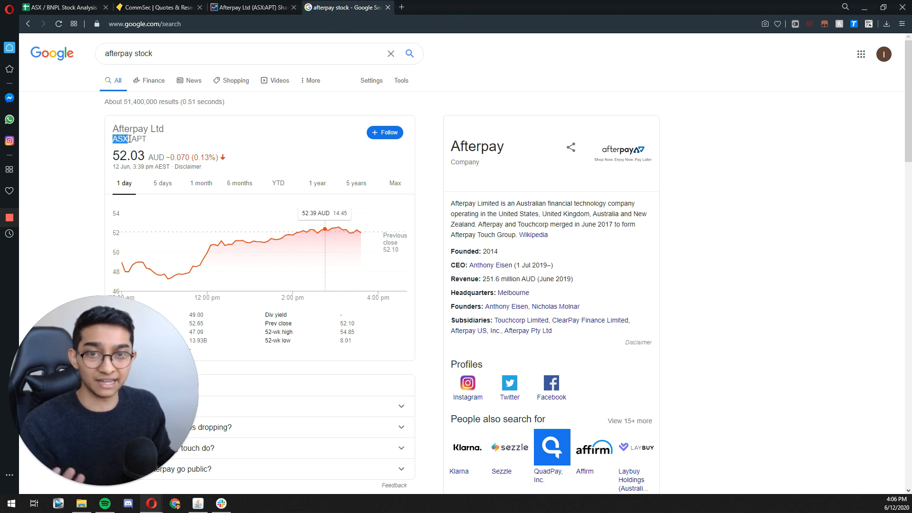
drag(134, 139, 158, 144)
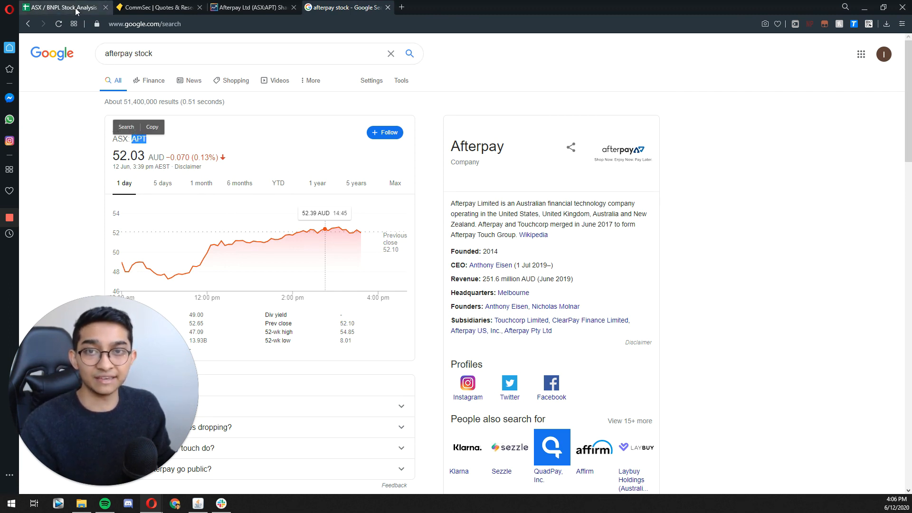
click(64, 7)
double_click(74, 133)
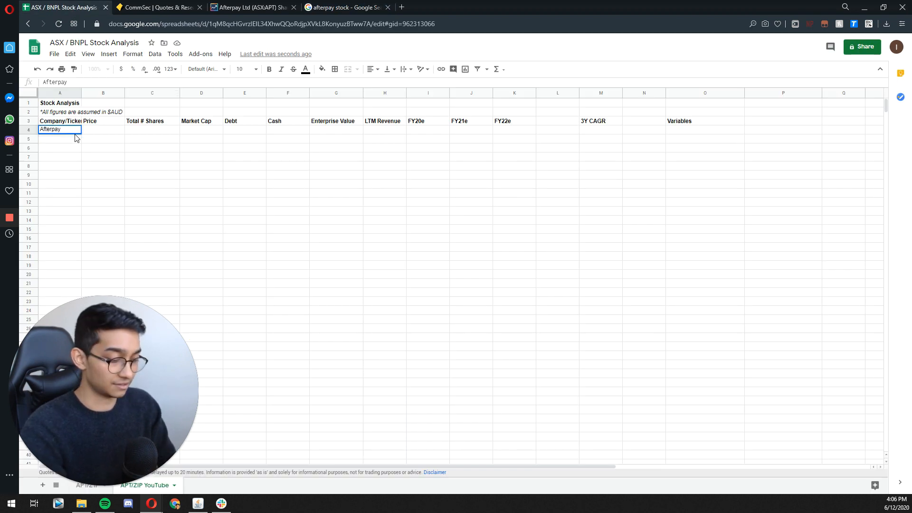
text(/APT)
key(Tab)
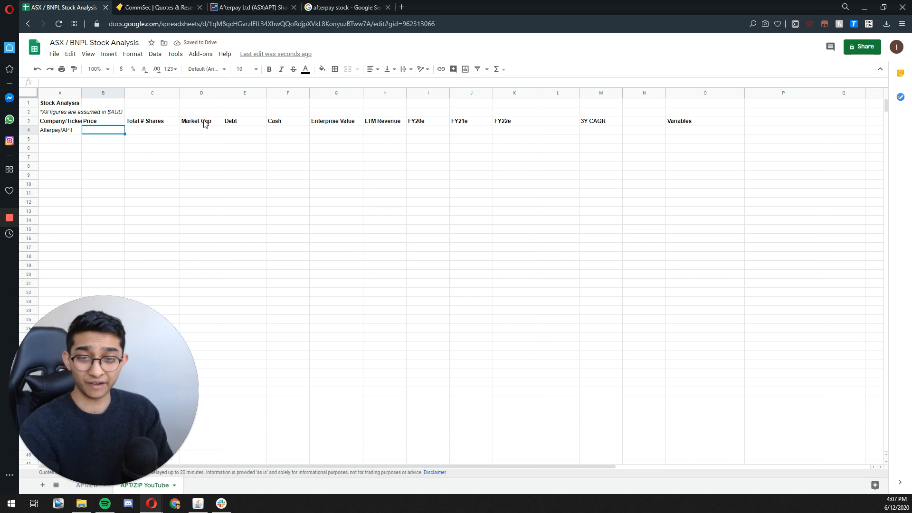
Step: Fetch Afterpay's live share price in cell B4 with the formula =GOOGLEFINANCE("asx:apt", "price")
text(=)
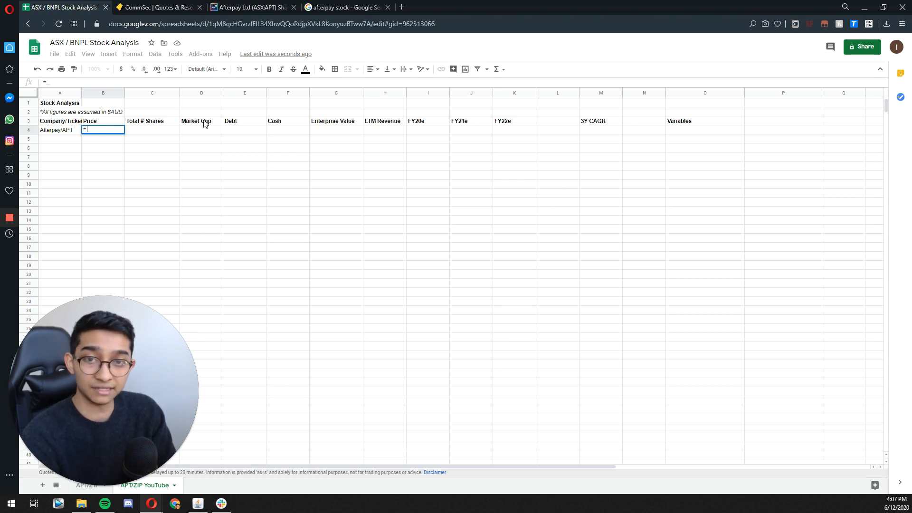
text(GOO)
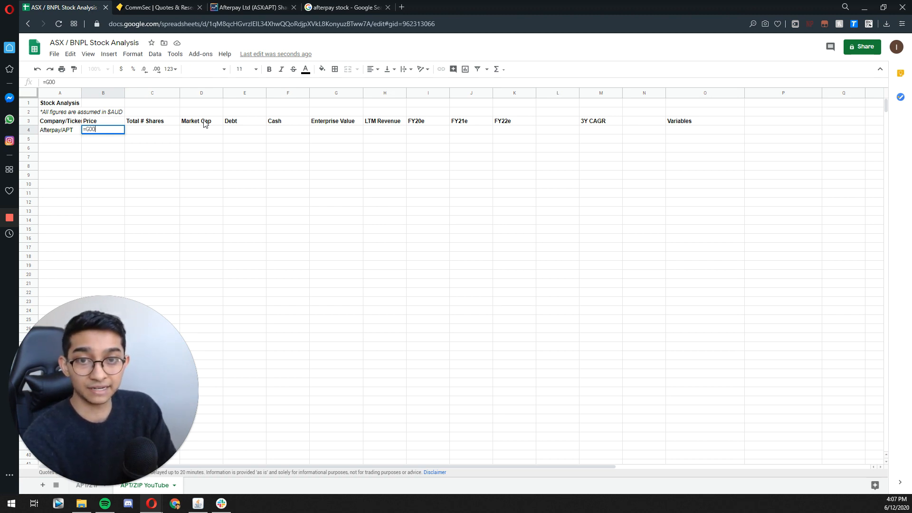
text(GLEFINANCE()
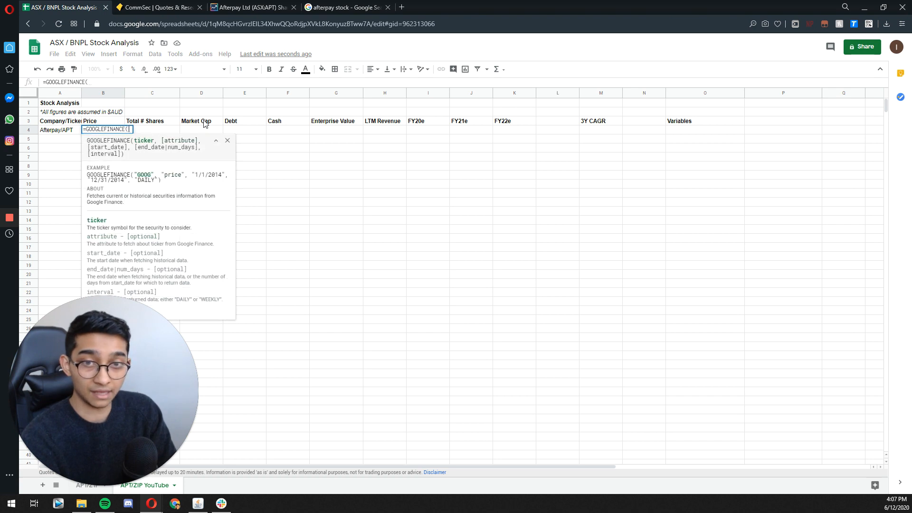
text("asxL)
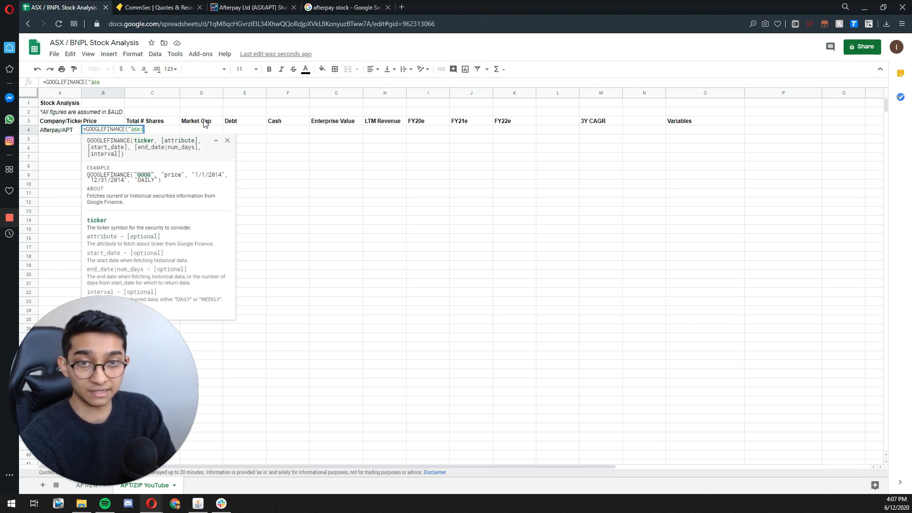
text(apt", )
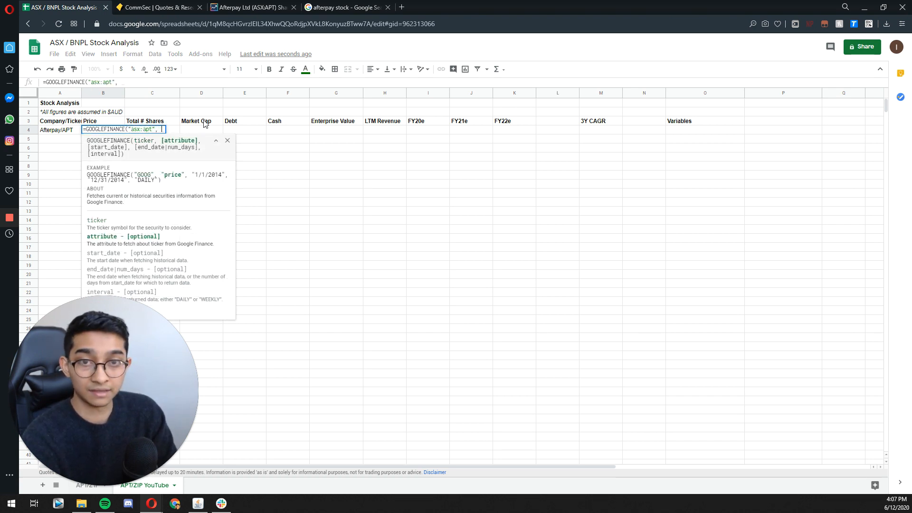
text("price"))
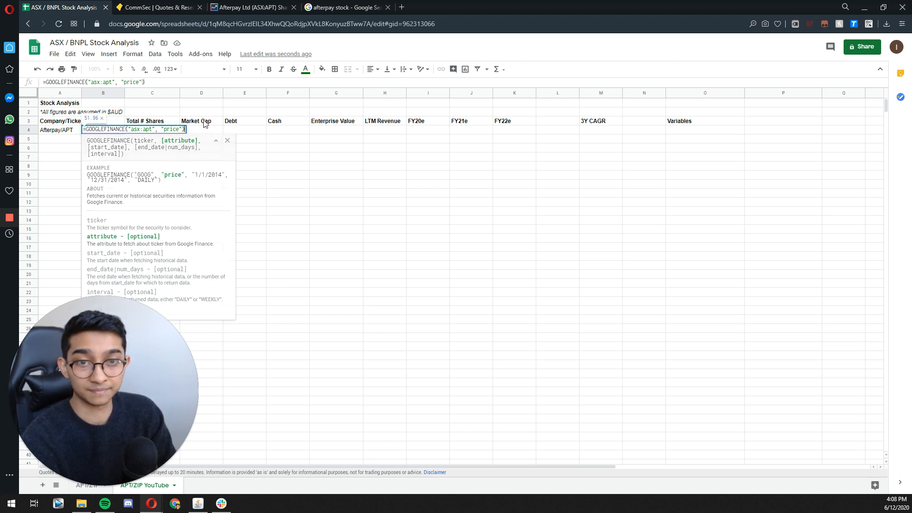
key(Return)
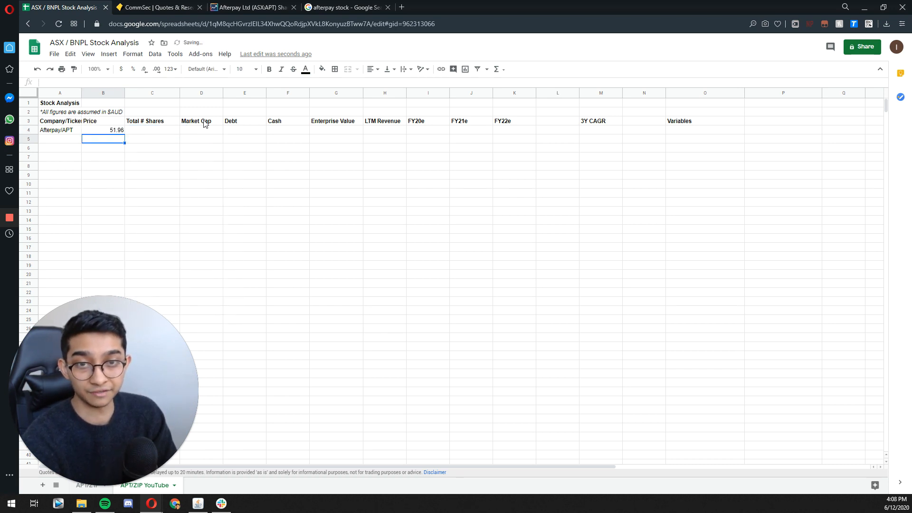
key(Up)
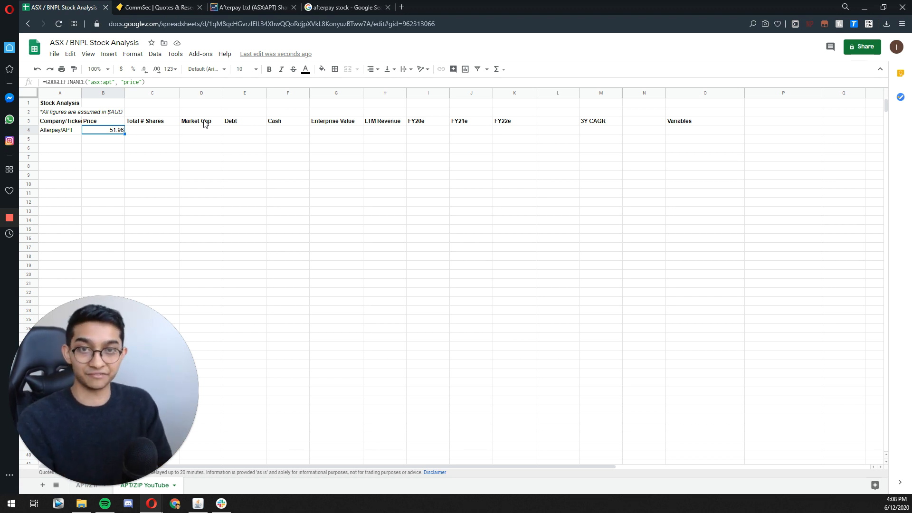
Step: Select C4 for the total shares, switch to the Market Index site, search for "afterpay" and open the APT Afterpay Ltd page
key(Right)
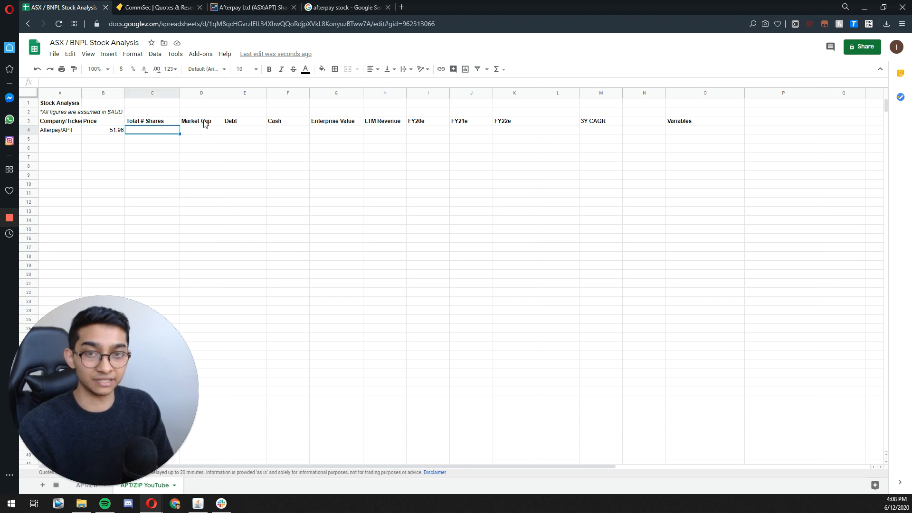
key(Left)
key(Right)
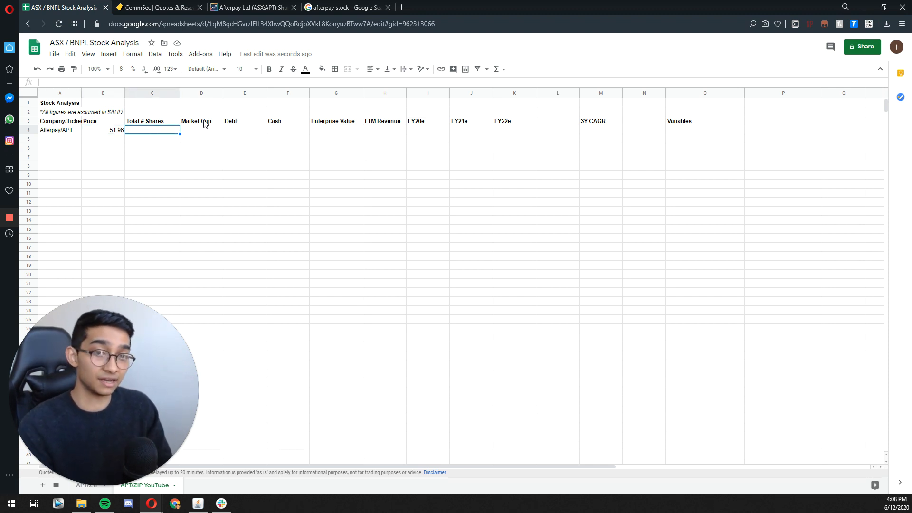
click(259, 7)
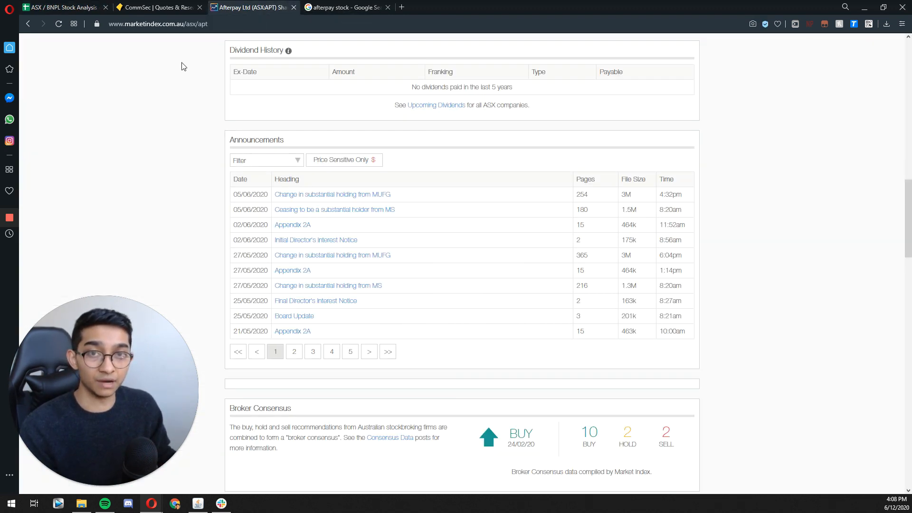
scroll(166, 127, up, 15)
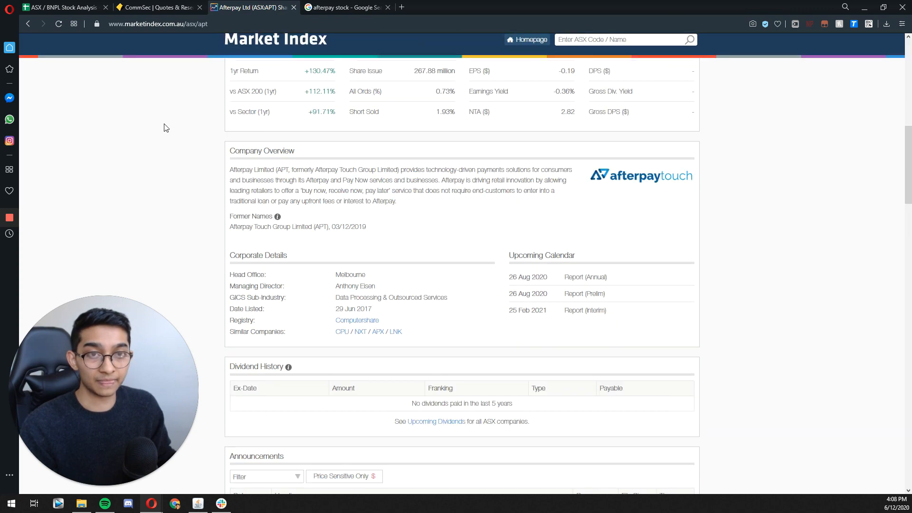
scroll(172, 137, down, 4)
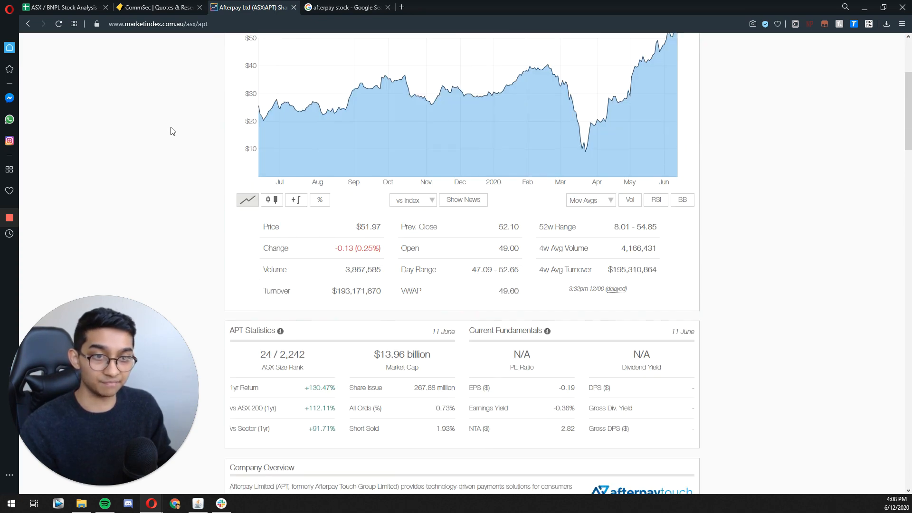
scroll(169, 133, up, 4)
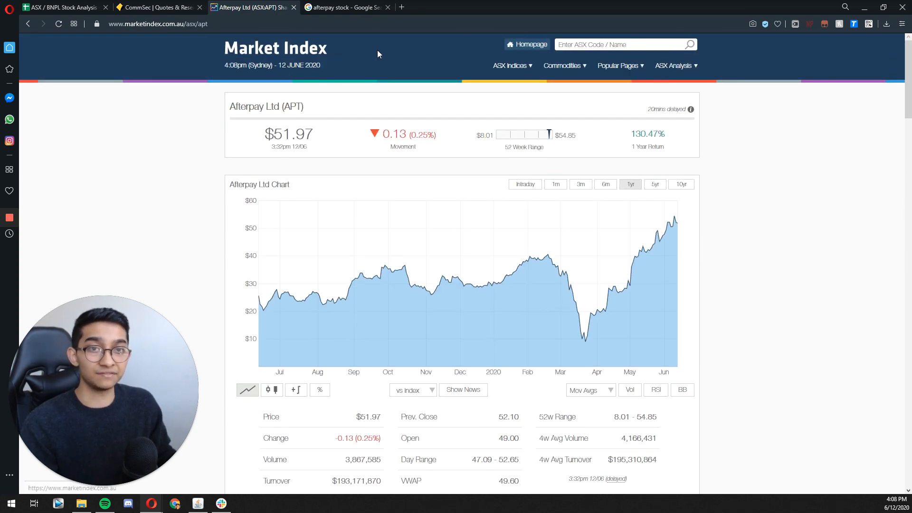
click(602, 48)
text(apt)
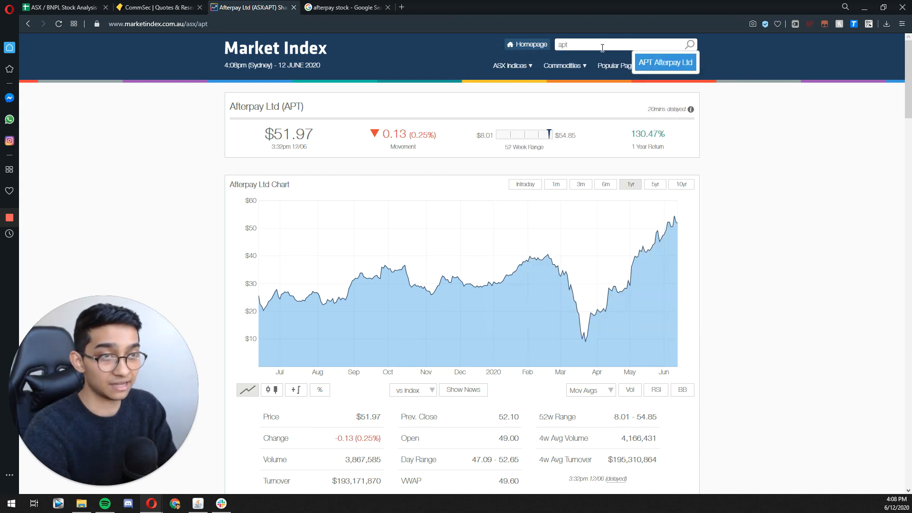
key(BackSpace)
key(BackSpace)
text(fterpay)
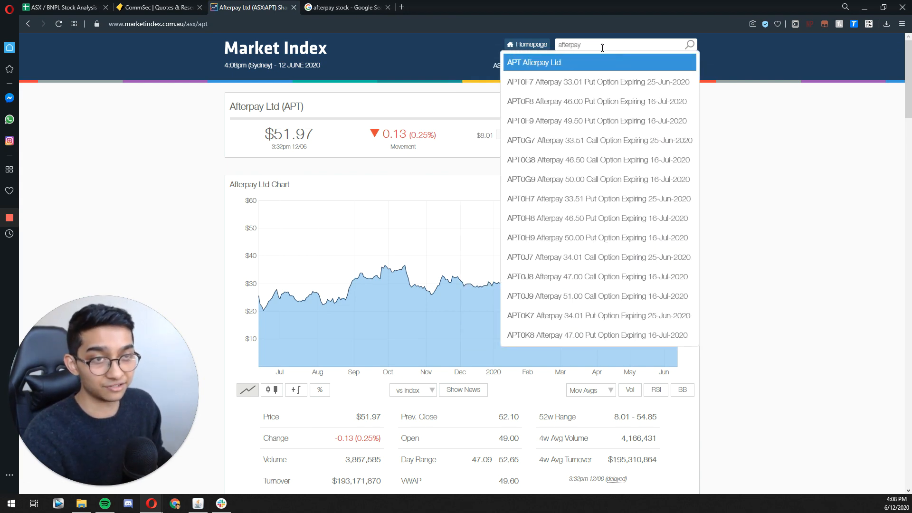
click(541, 60)
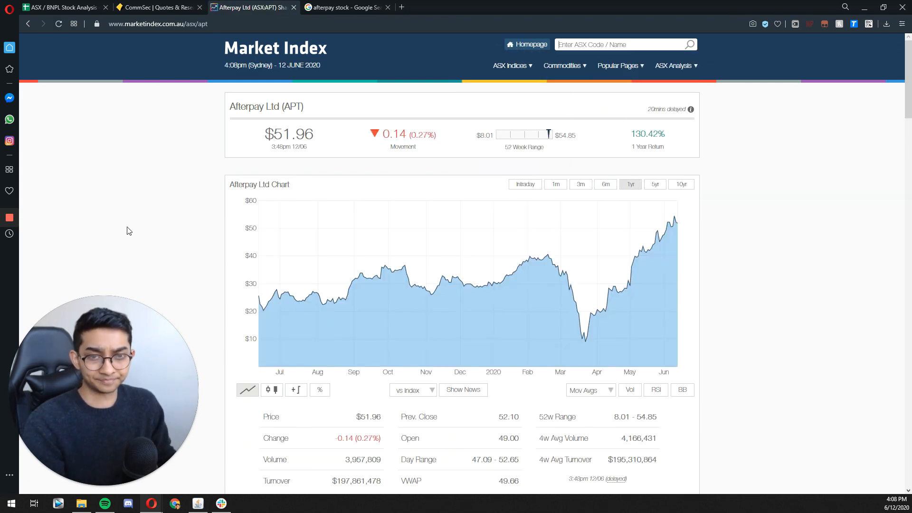
Step: Find the Share Issue figure in the APT Statistics section and highlight it to read the number of shares
scroll(128, 232, down, 6)
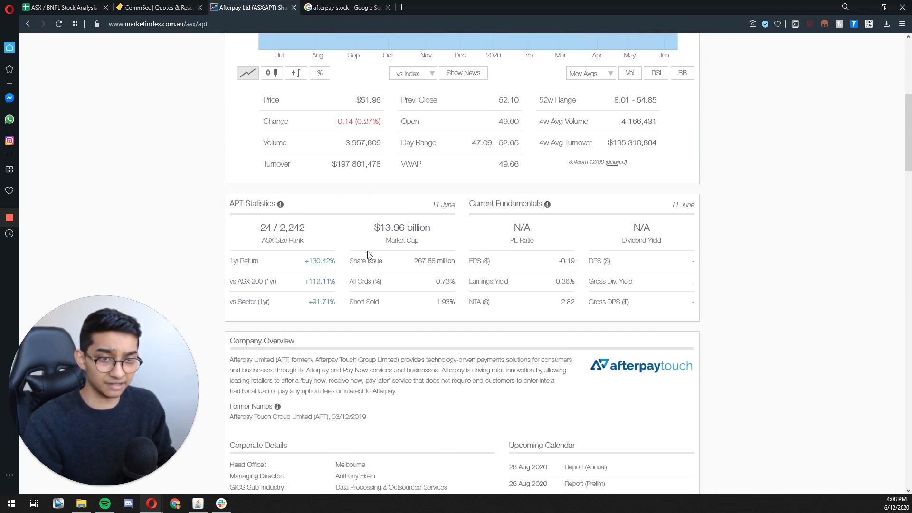
drag(350, 263, 456, 261)
click(421, 260)
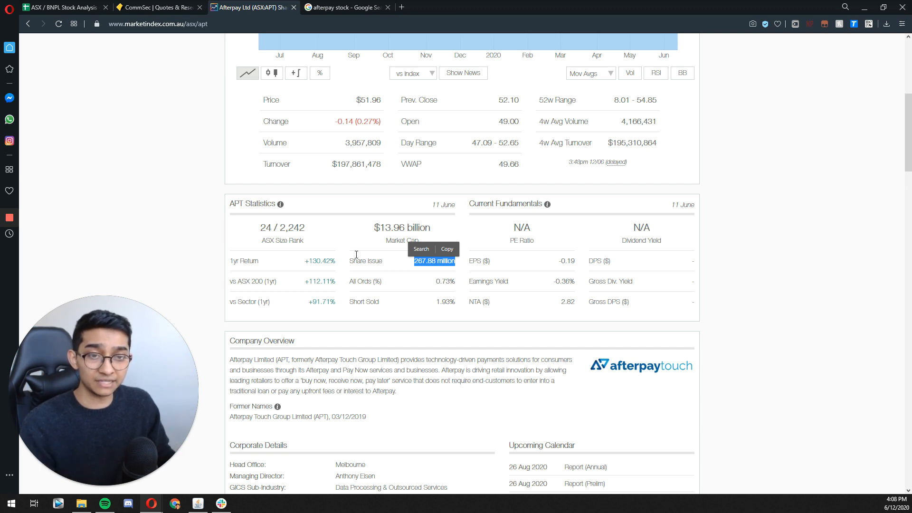
drag(345, 261, 461, 269)
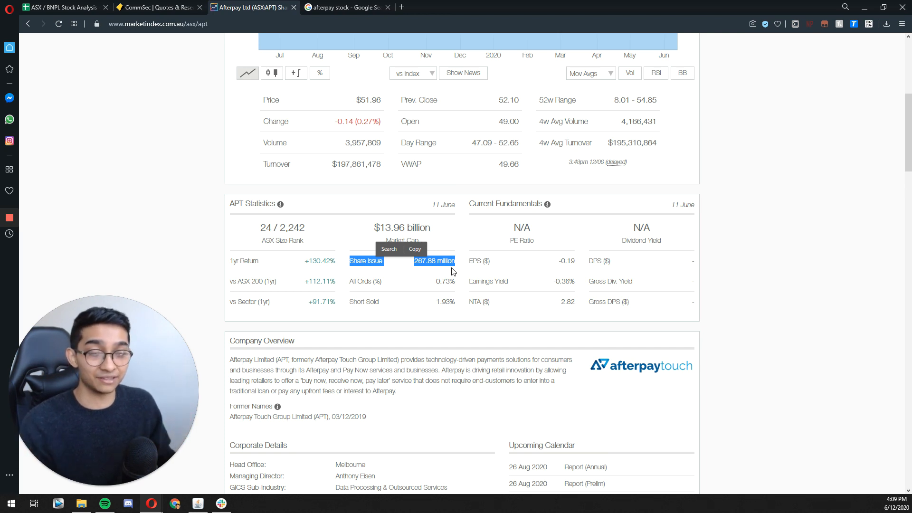
click(453, 271)
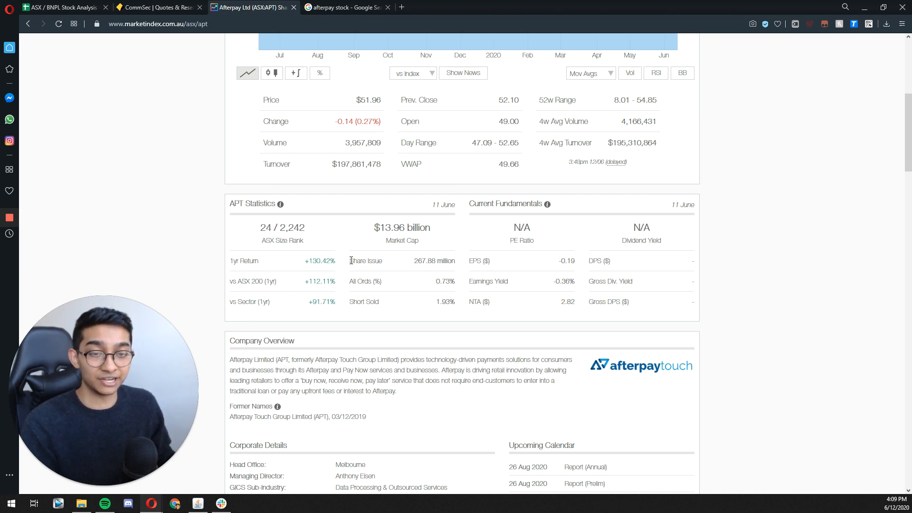
Step: Look through Afterpay's Announcements on its Market Index page and open the Appendix 2A announcement dated 02/06/2020
scroll(351, 260, down, 8)
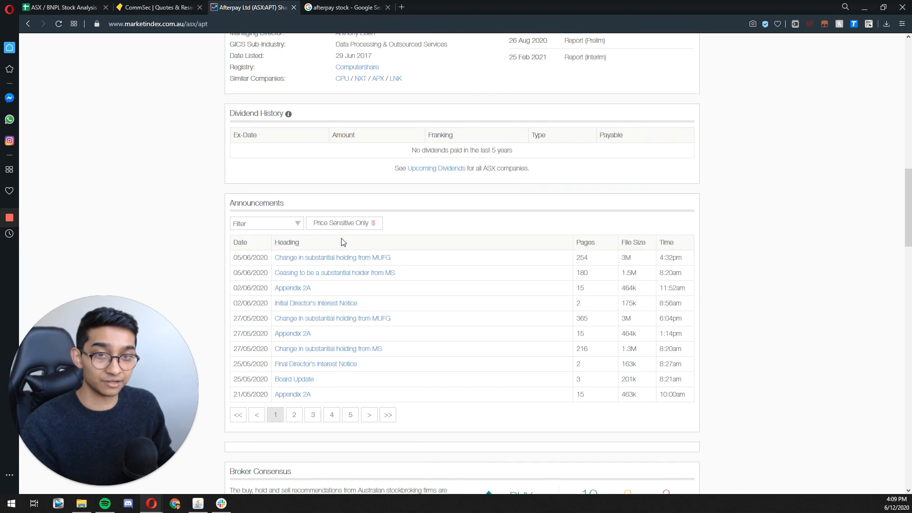
scroll(342, 242, down, 1)
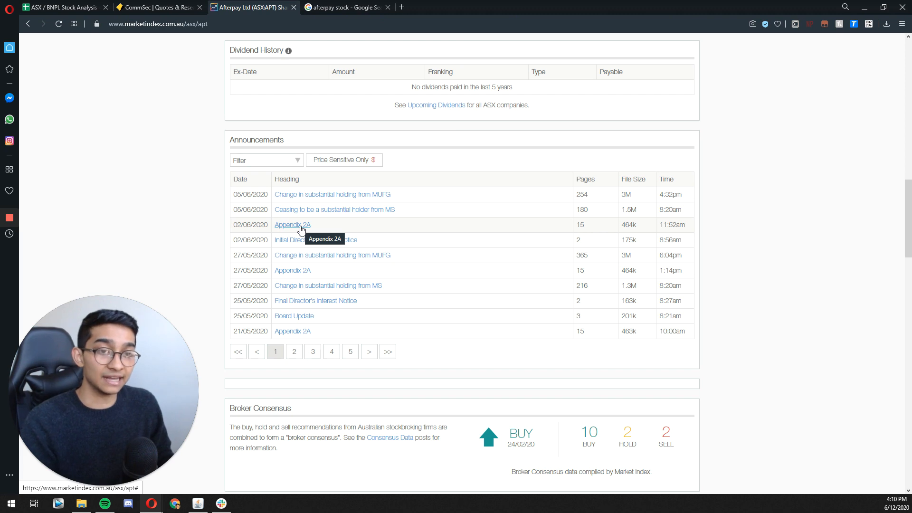
click(294, 351)
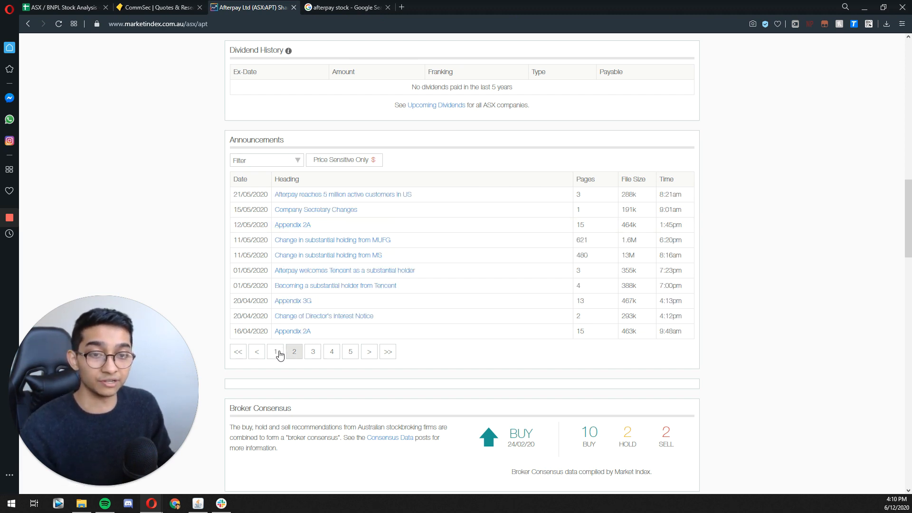
click(278, 354)
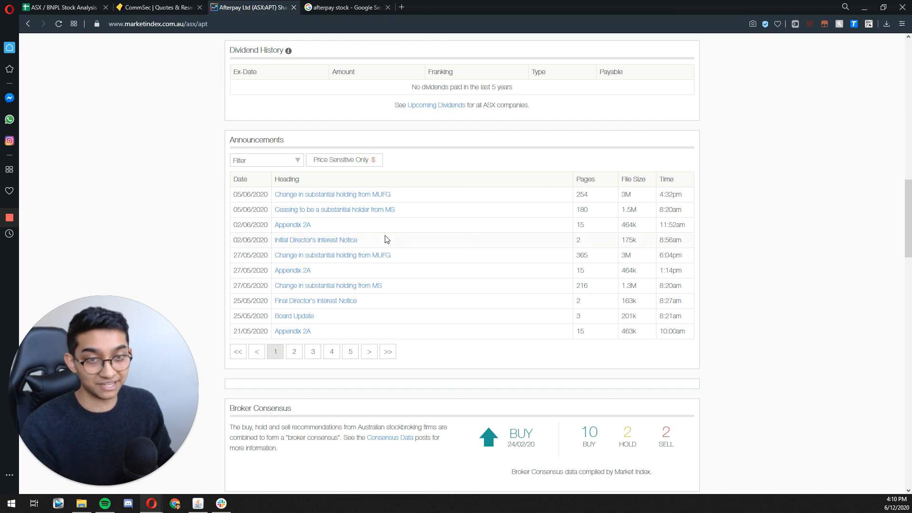
click(305, 225)
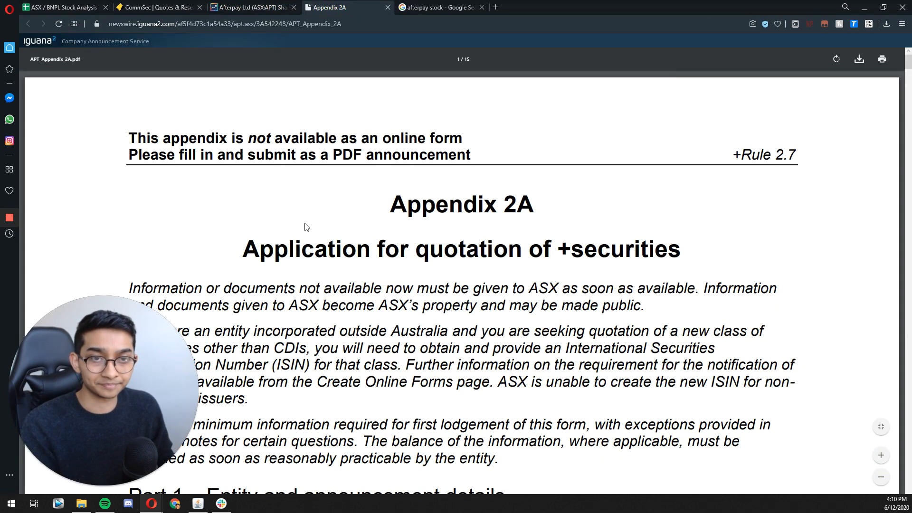
Step: Search the Appendix 2A document for "part 5" and go to section 5.1, Quoted securities
scroll(306, 226, down, 3)
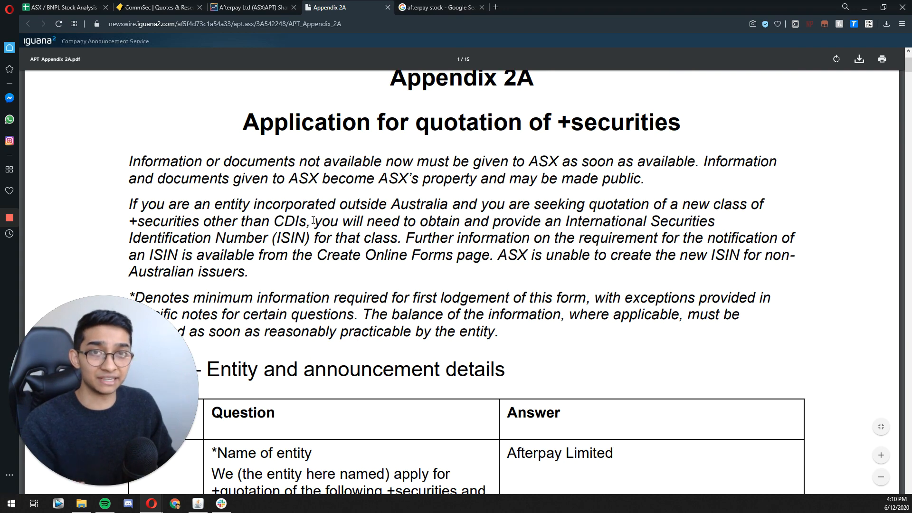
scroll(318, 216, down, 3)
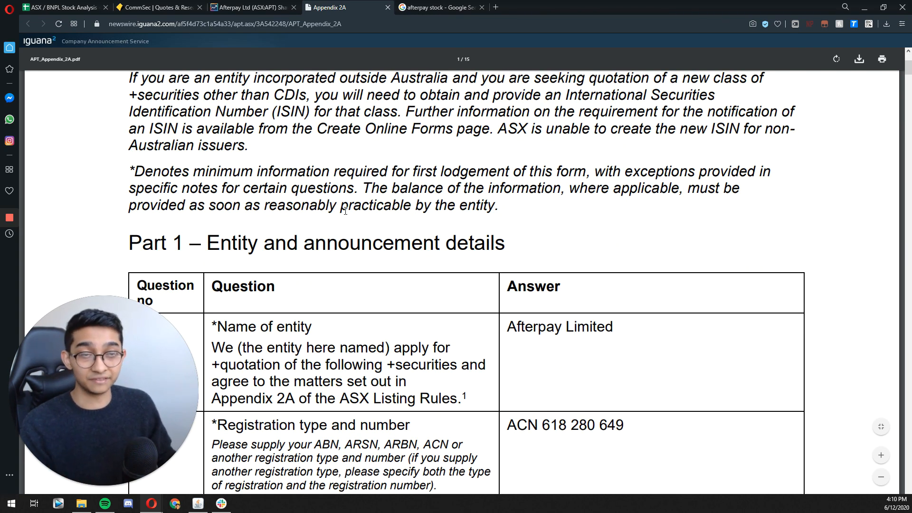
key(ctrl+f)
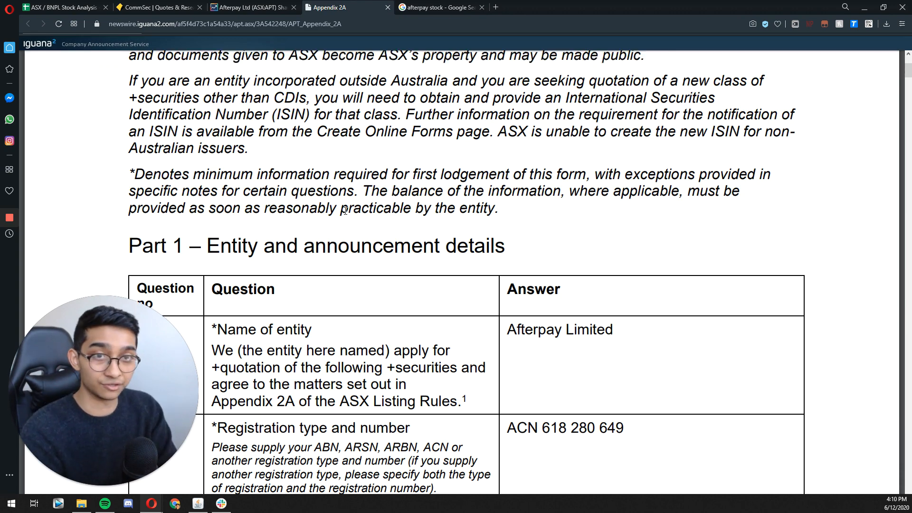
text(part 5)
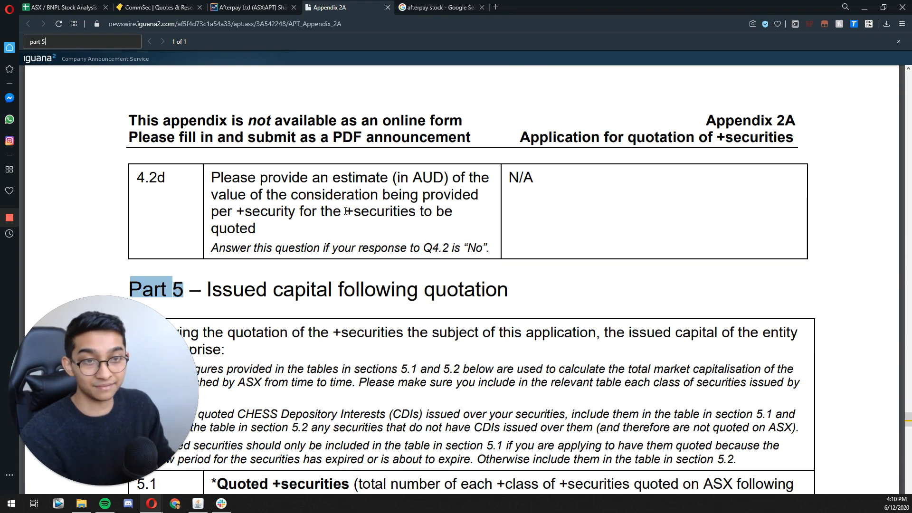
scroll(345, 212, down, 5)
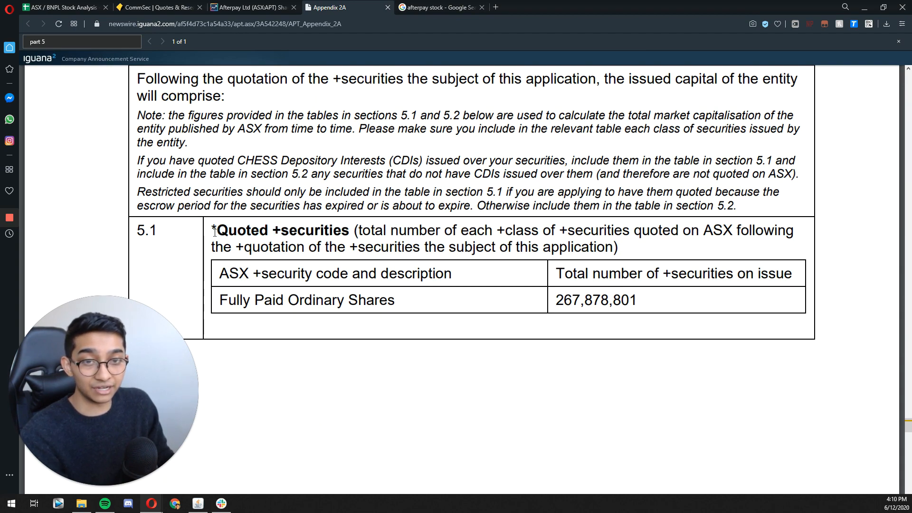
Step: Read the Quoted securities heading in section 5.1 and select the Fully Paid Ordinary Shares total, 267,878,801, for copying
drag(217, 231, 343, 230)
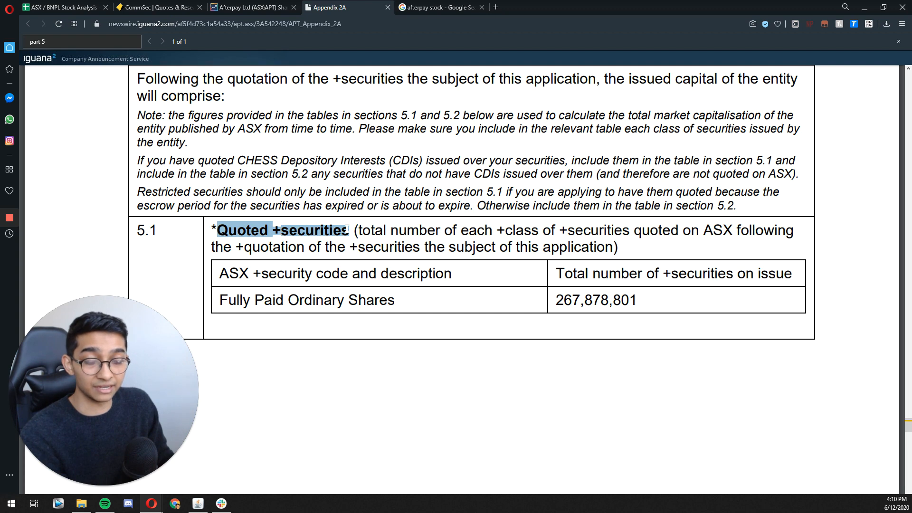
click(457, 318)
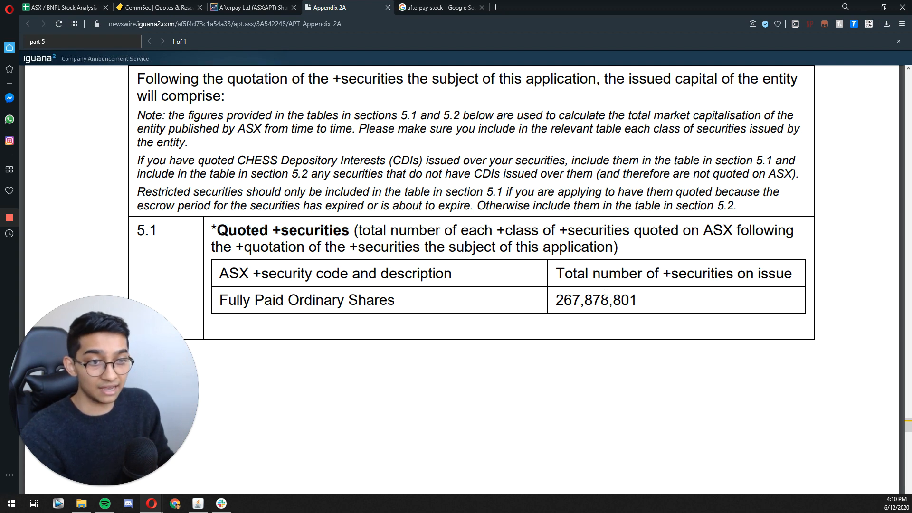
drag(574, 300, 580, 300)
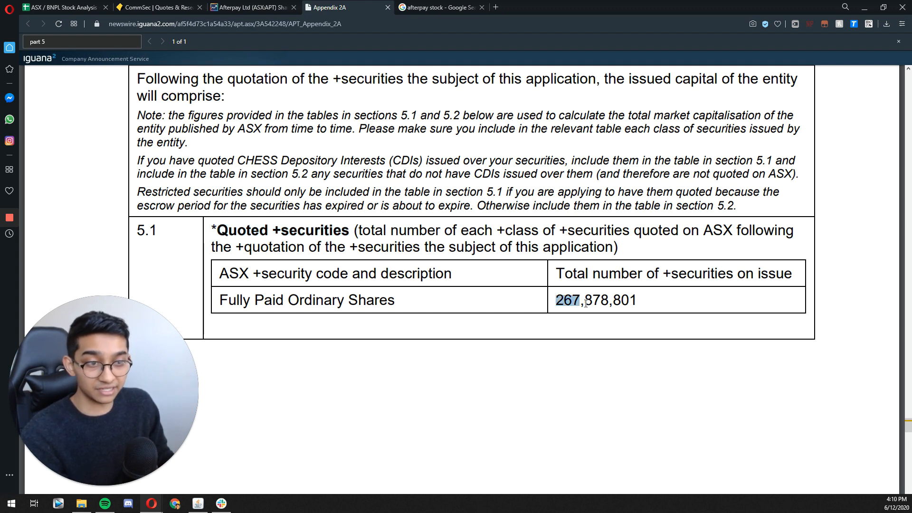
click(588, 304)
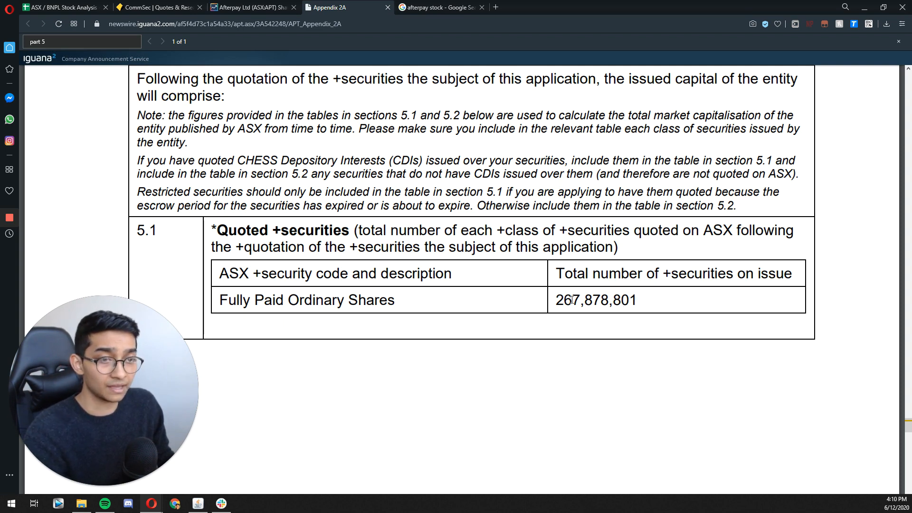
drag(561, 299, 634, 300)
key(ctrl+c)
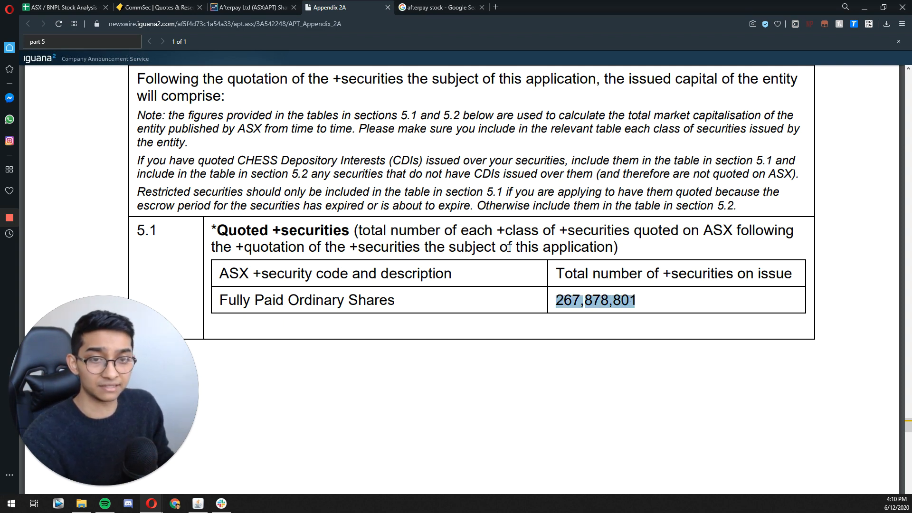
Step: In the stock analysis spreadsheet, enter "Afterpay's Outstanding Shares" in O4 under Variables and "FPO" in O5
click(71, 7)
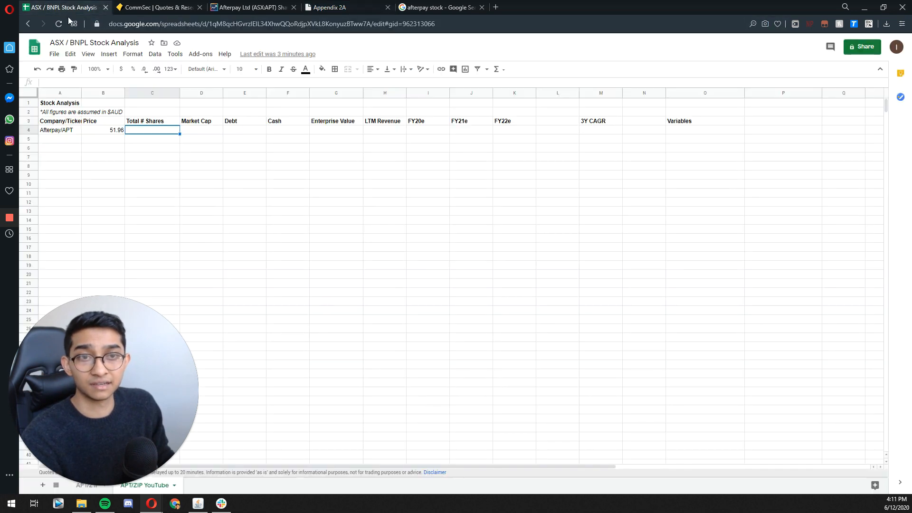
double_click(692, 131)
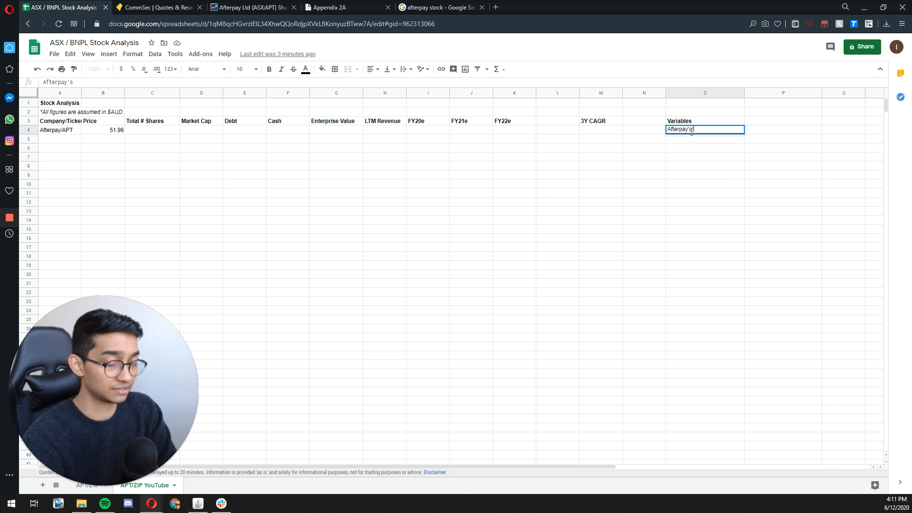
text(Afterpay's Outstanding)
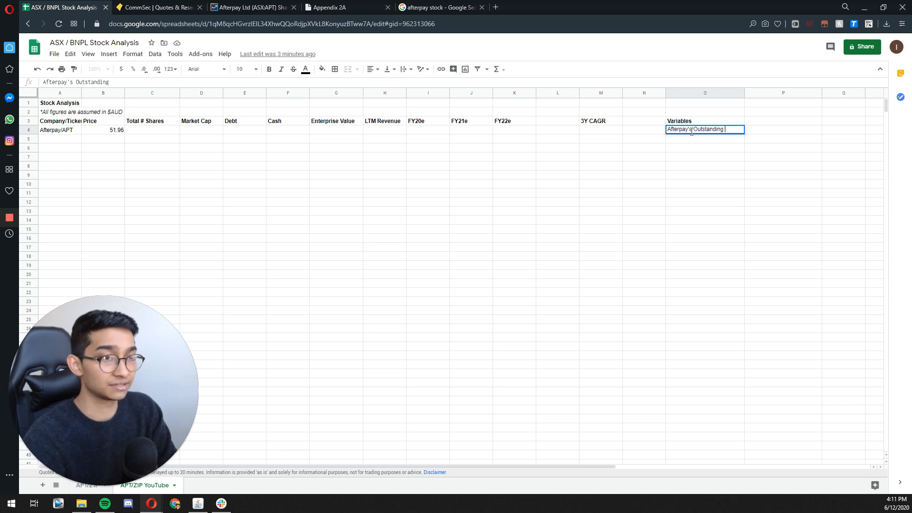
text( Shares)
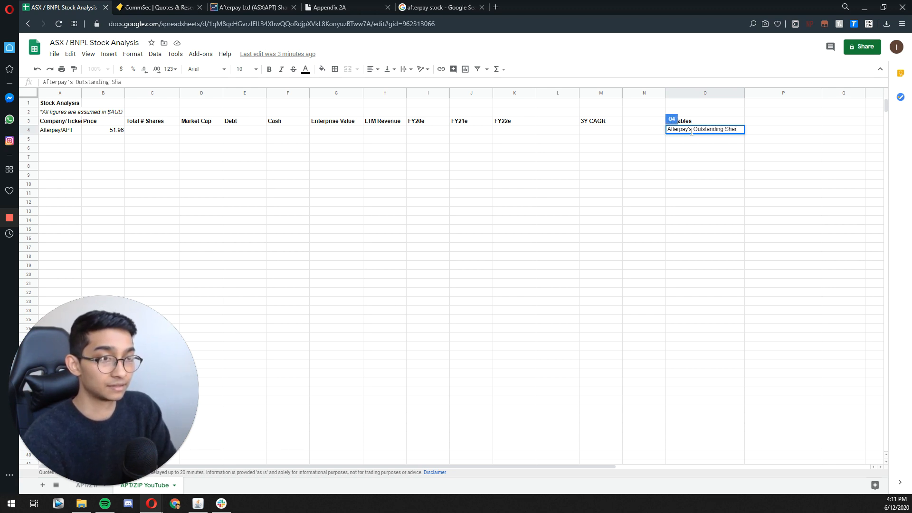
key(Return)
text(FPO)
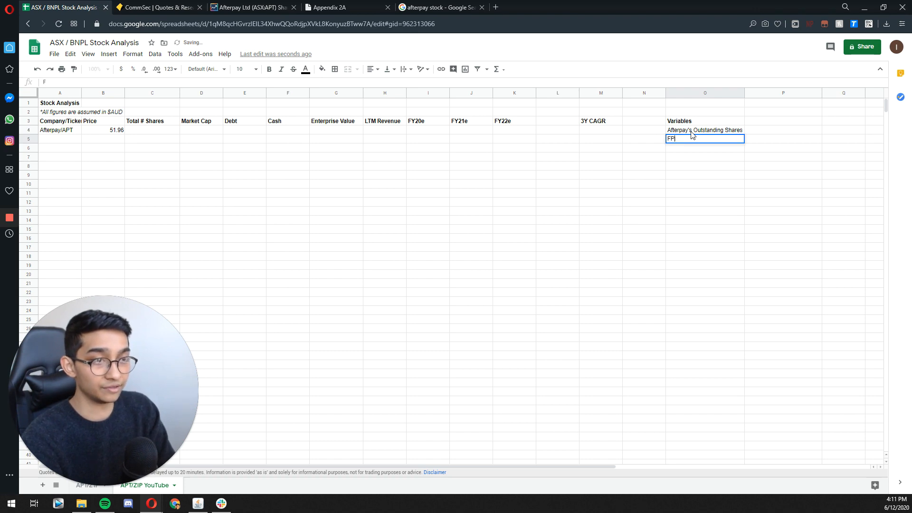
key(Return)
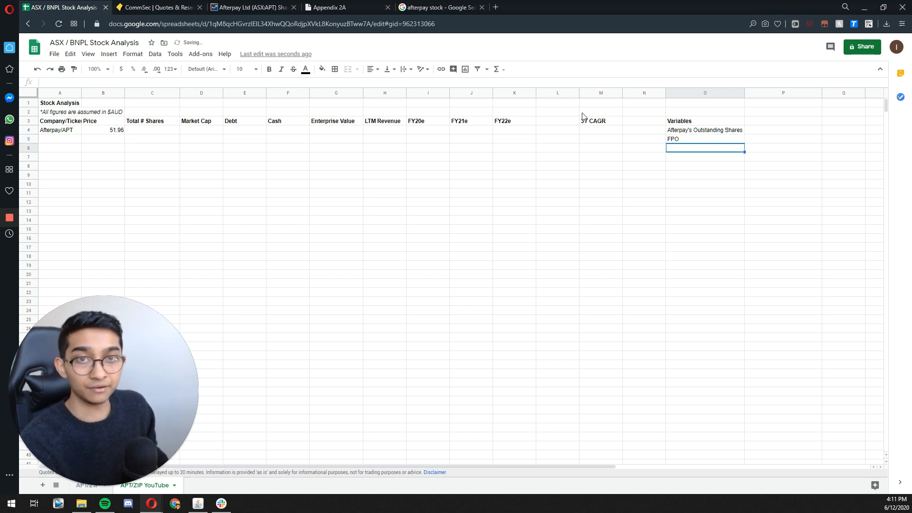
Step: Check the Fully Paid Ordinary Shares label in Appendix 2A, paste 267,878,801 into P5 of the spreadsheet and select O6
click(332, 7)
drag(227, 299, 415, 301)
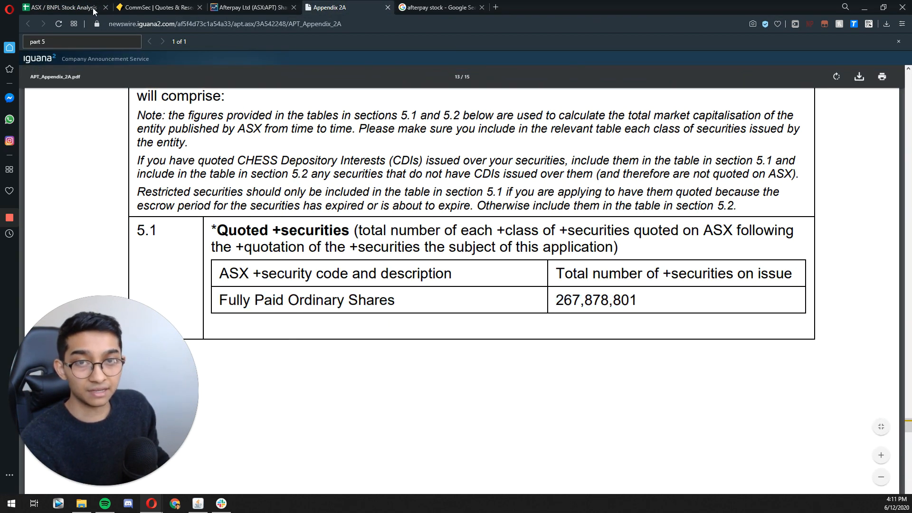
click(90, 7)
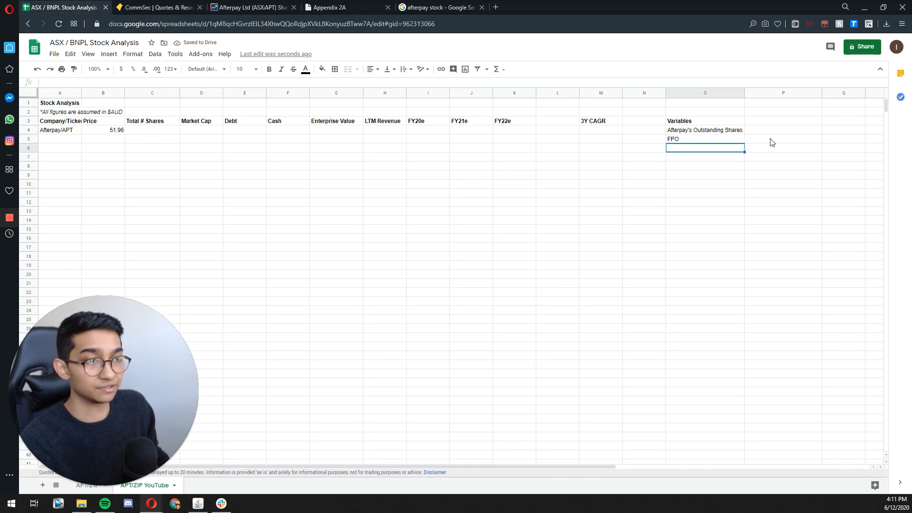
click(771, 143)
key(ctrl+v)
key(Down)
key(Down)
click(695, 148)
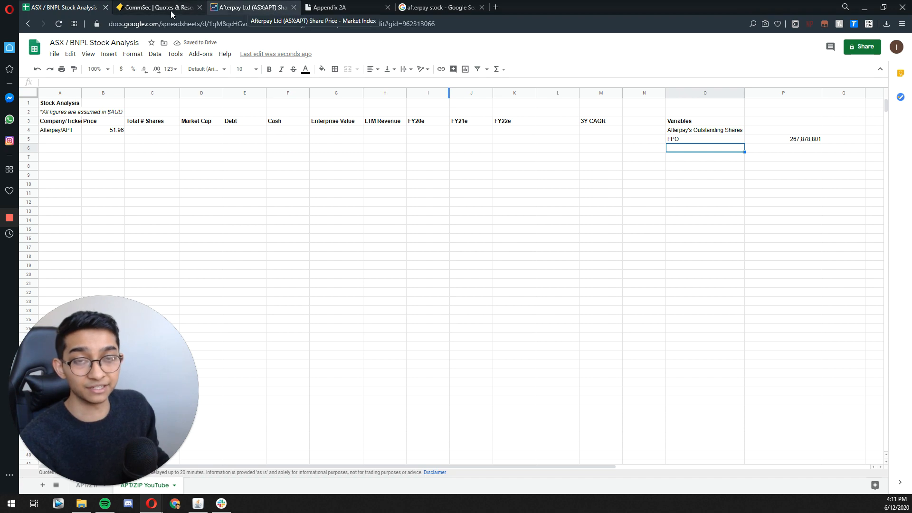
Step: Return to the Appendix 2A document and examine the Restricted Stock Units row in section 5.2, Unquoted securities
click(251, 8)
click(347, 10)
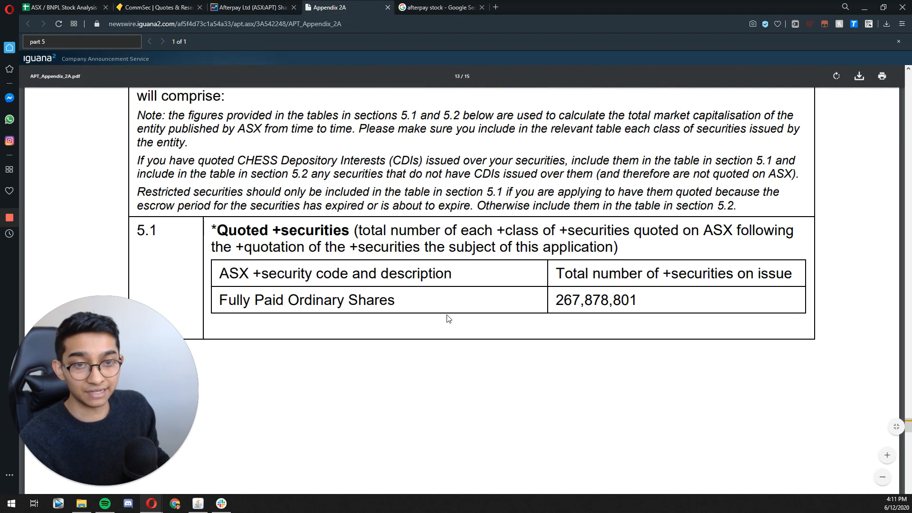
scroll(421, 289, down, 10)
scroll(428, 262, down, 5)
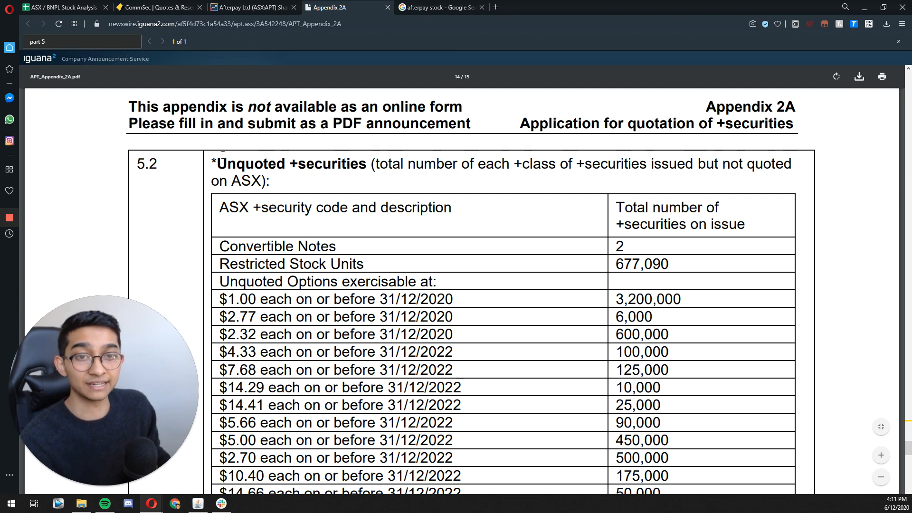
scroll(364, 226, down, 1)
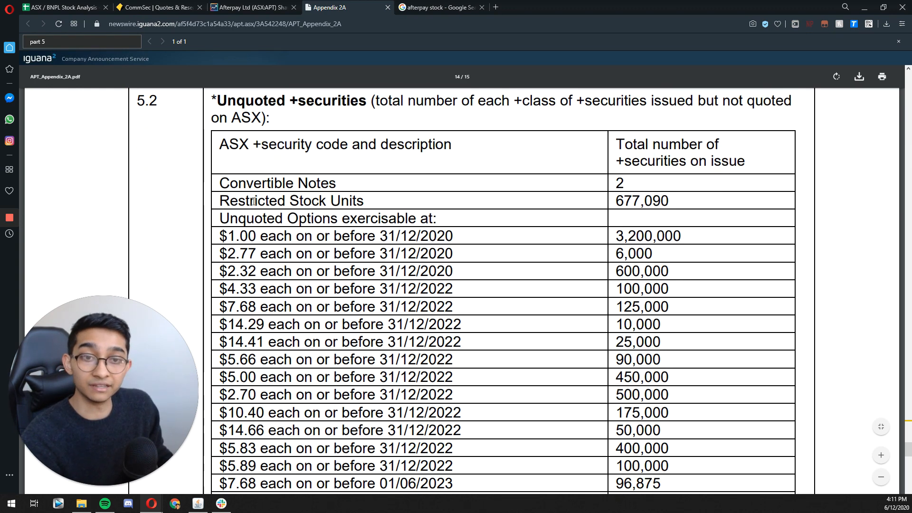
drag(222, 201, 368, 199)
click(370, 195)
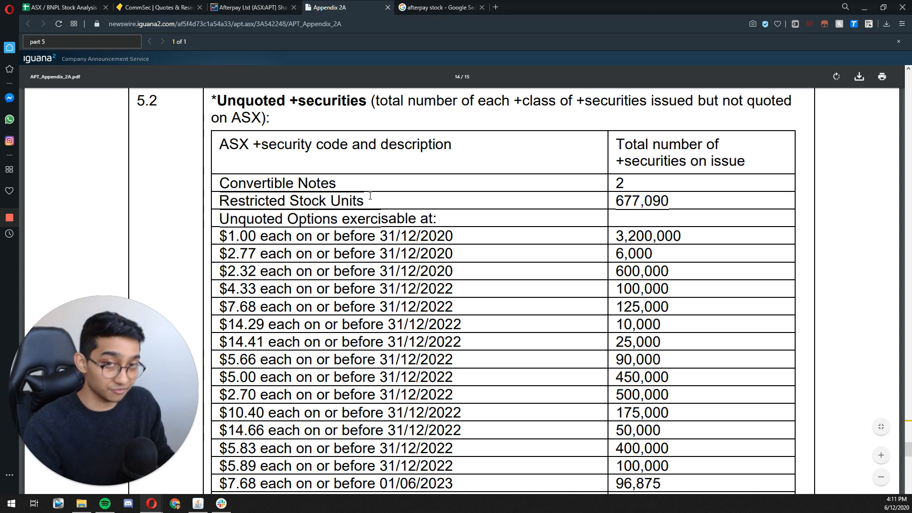
drag(667, 200, 212, 203)
click(249, 238)
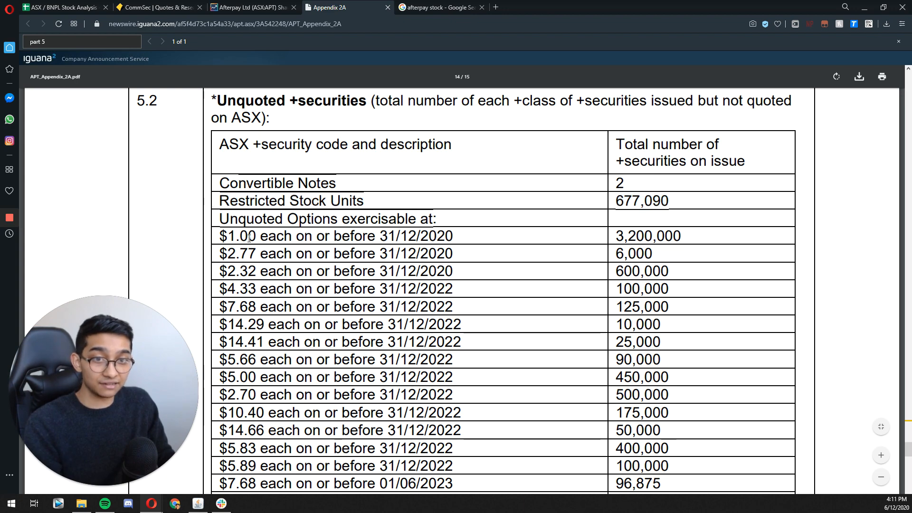
Step: Highlight the unquoted options in section 5.2 from the $1.00 row to the end of the list to review their exercise prices and expiry dates
drag(221, 236, 461, 372)
scroll(366, 323, down, 8)
scroll(461, 380, down, 5)
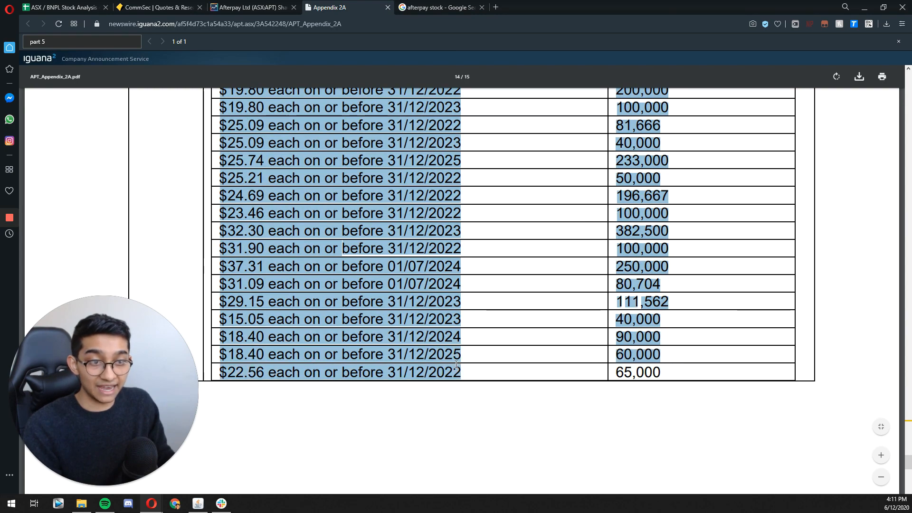
click(463, 346)
scroll(463, 345, up, 12)
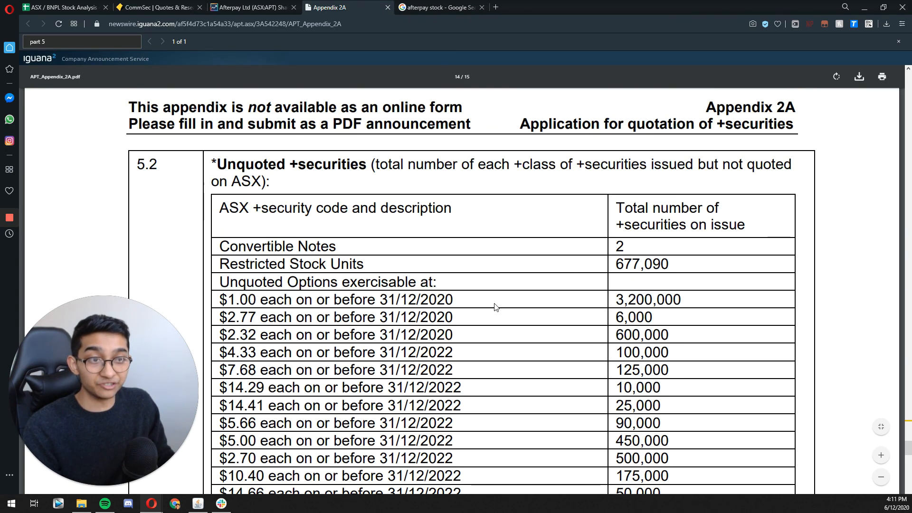
Step: Examine the total number of securities on issue in section 5.2, starting from the Convertible Notes figure and continuing through the options list
scroll(619, 296, down, 3)
scroll(620, 297, up, 2)
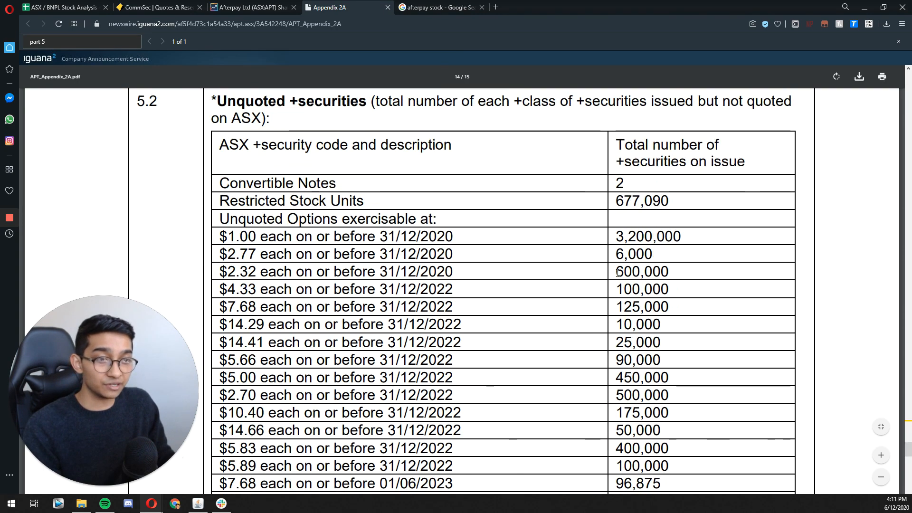
drag(616, 182, 650, 287)
scroll(618, 251, down, 10)
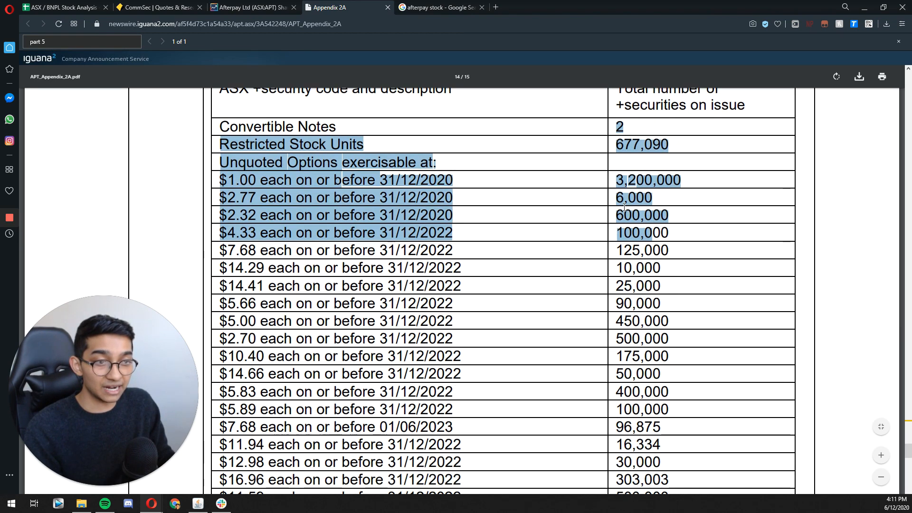
scroll(618, 251, down, 6)
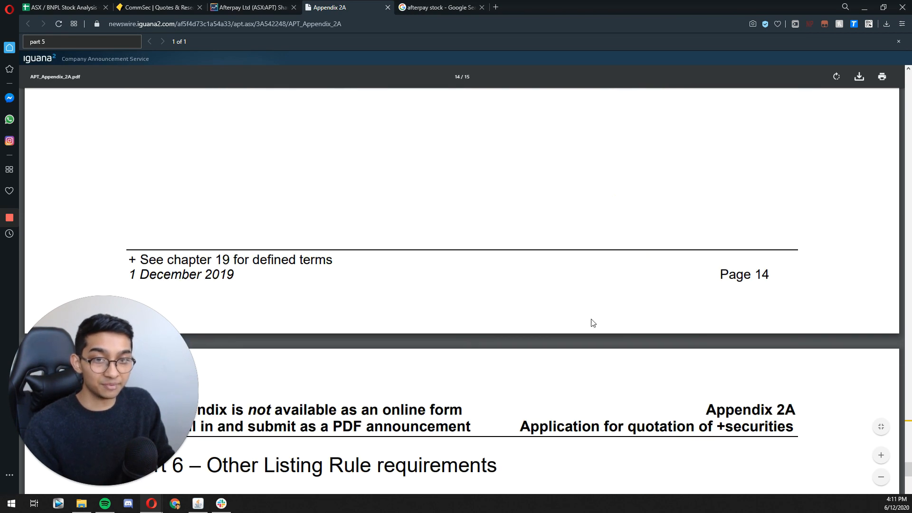
scroll(590, 319, up, 9)
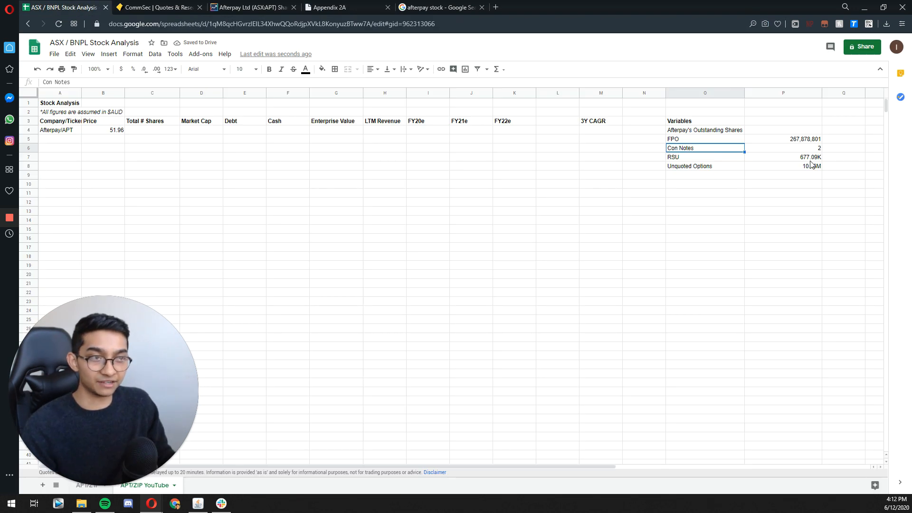
Step: Inspect the values behind the RSU cell P7 and the Unquoted Options cell P8 without changing them
double_click(804, 157)
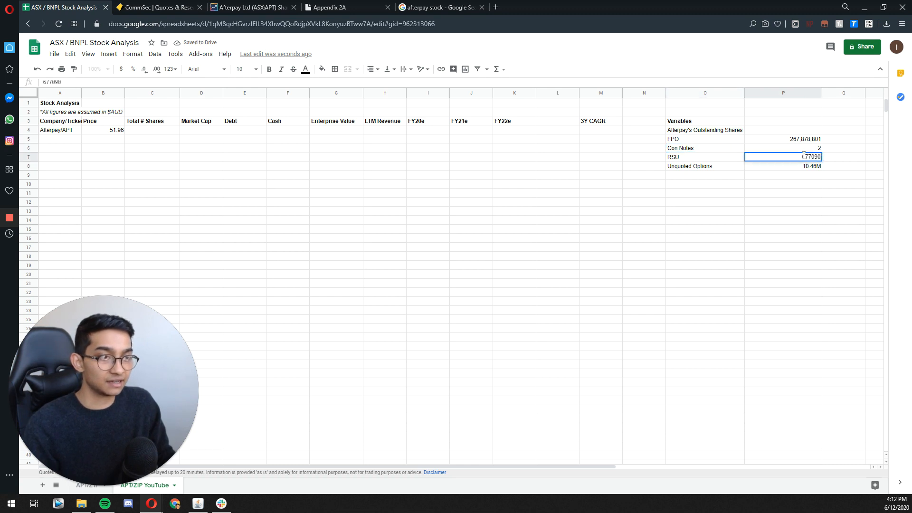
key(Escape)
click(777, 168)
double_click(776, 167)
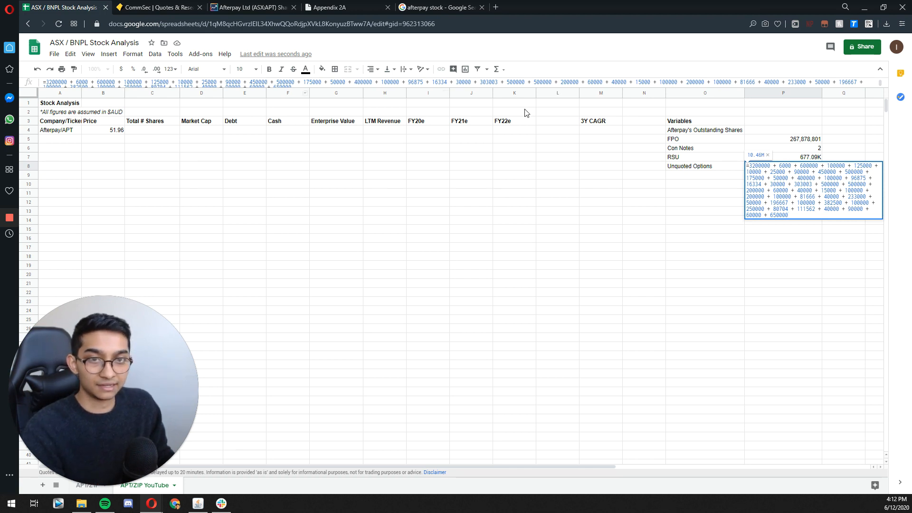
drag(383, 81, 389, 90)
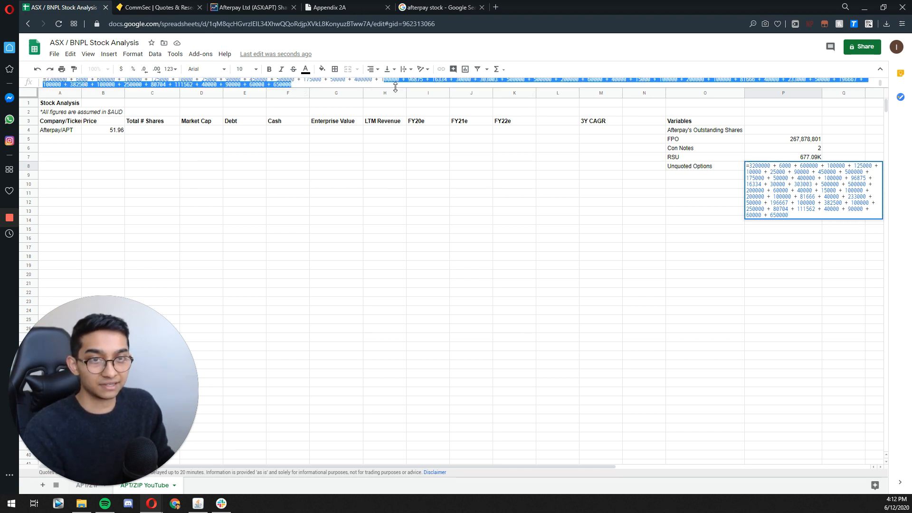
key(Escape)
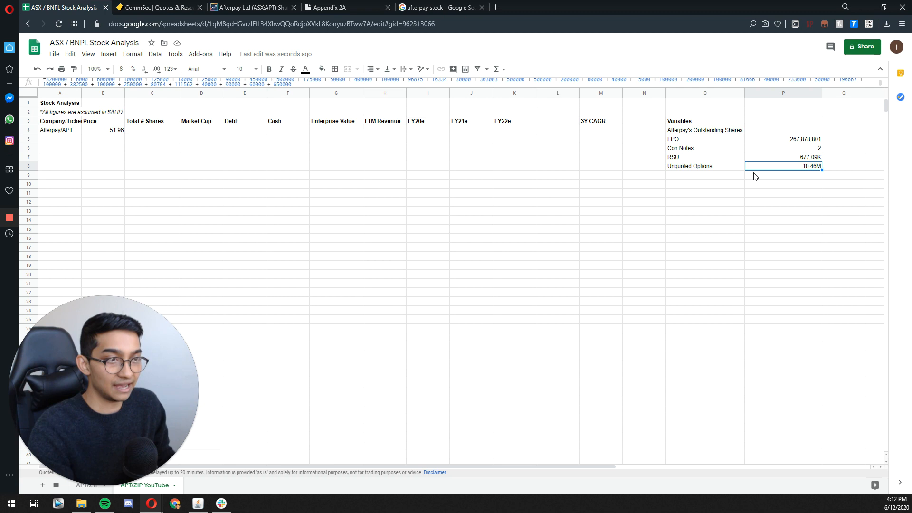
Step: Enter a SUM formula in P4 that totals P5:P8 as Afterpay's outstanding shares
double_click(751, 129)
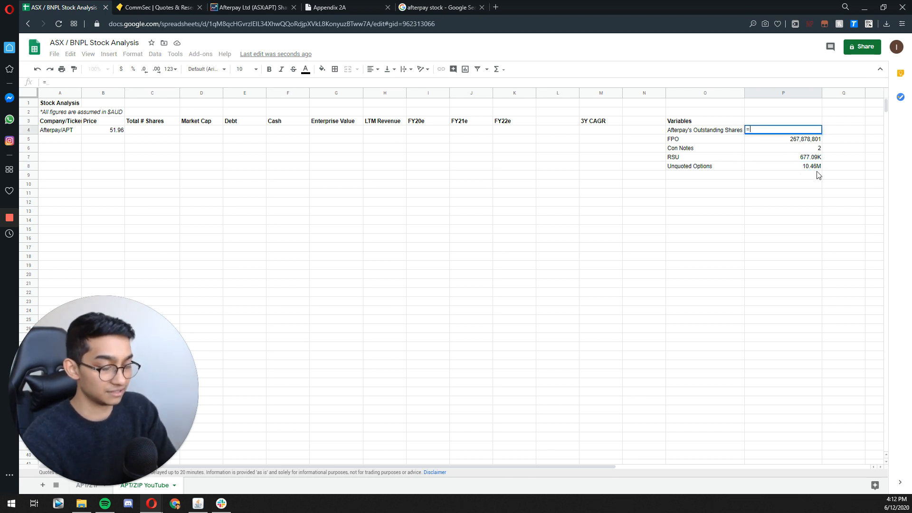
text(=SUM()
key(Down)
key(Down)
key(Down)
key(Down)
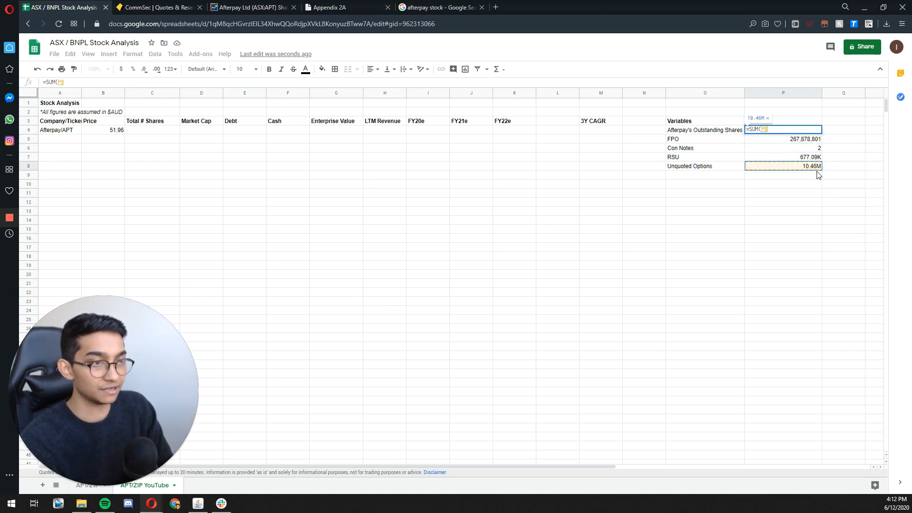
key(shift+Up)
key(shift+Up)
key(shift+Up)
key(Return)
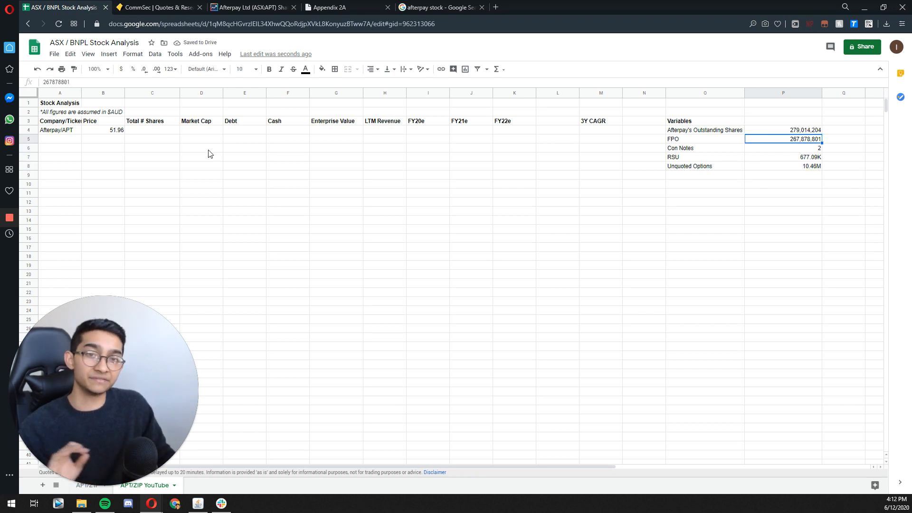
click(132, 54)
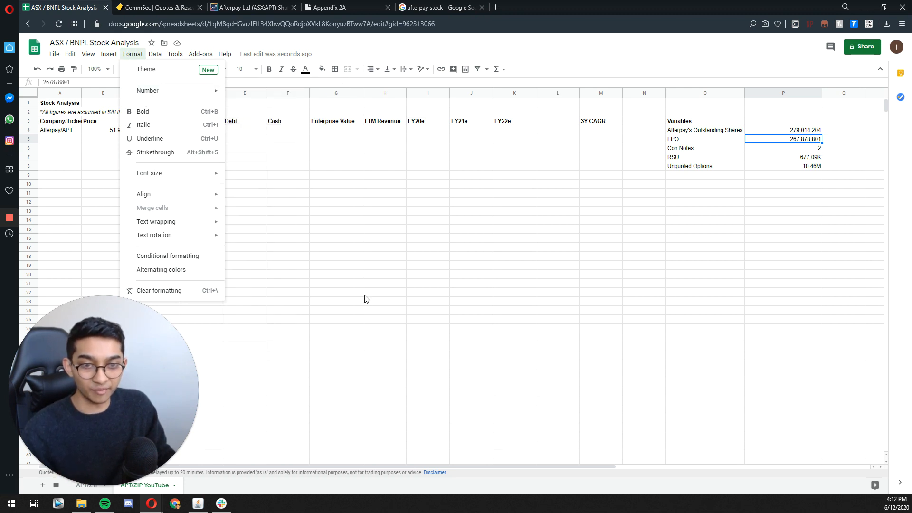
mouse_move(200, 91)
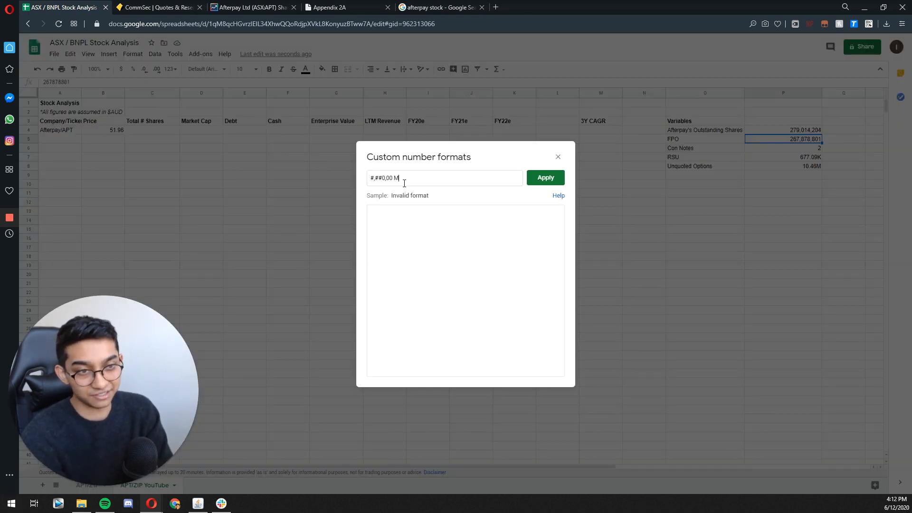
key(BackSpace)
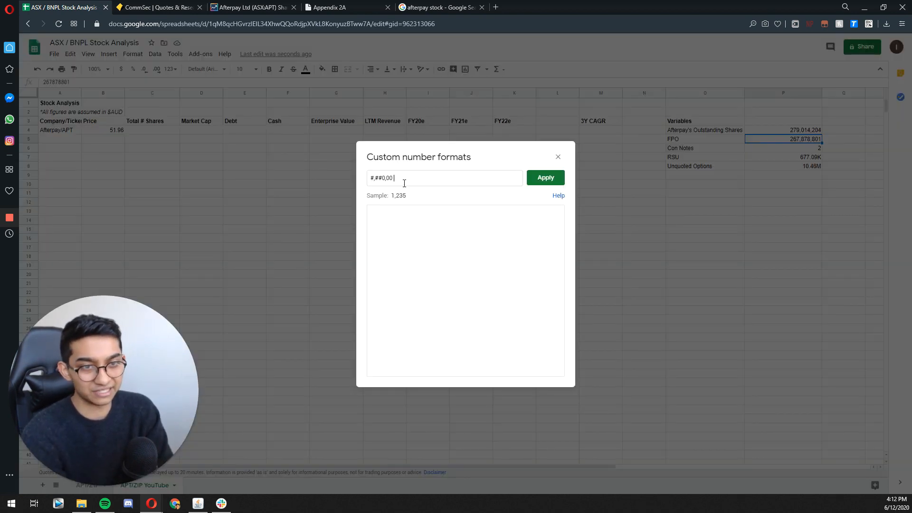
key(Escape)
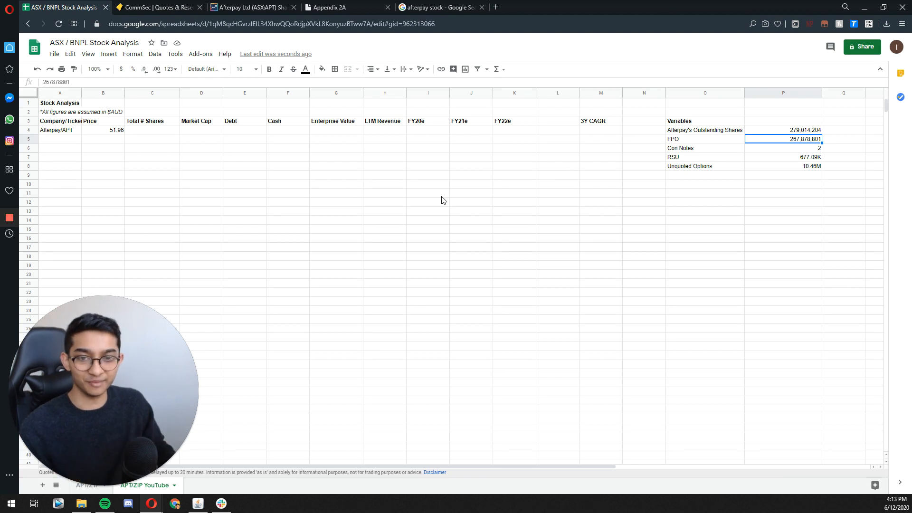
Step: Apply the existing custom millions (M) number format to P4:P5
drag(779, 130, 783, 142)
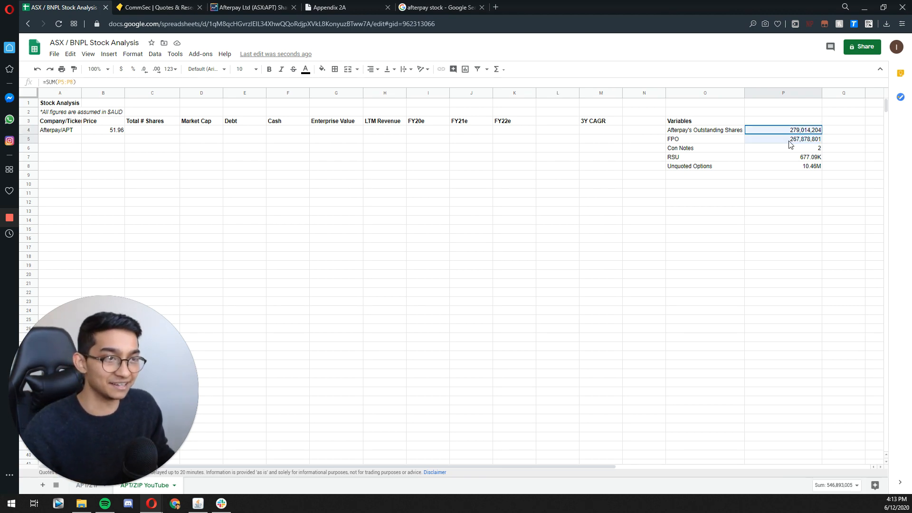
click(133, 54)
mouse_move(193, 89)
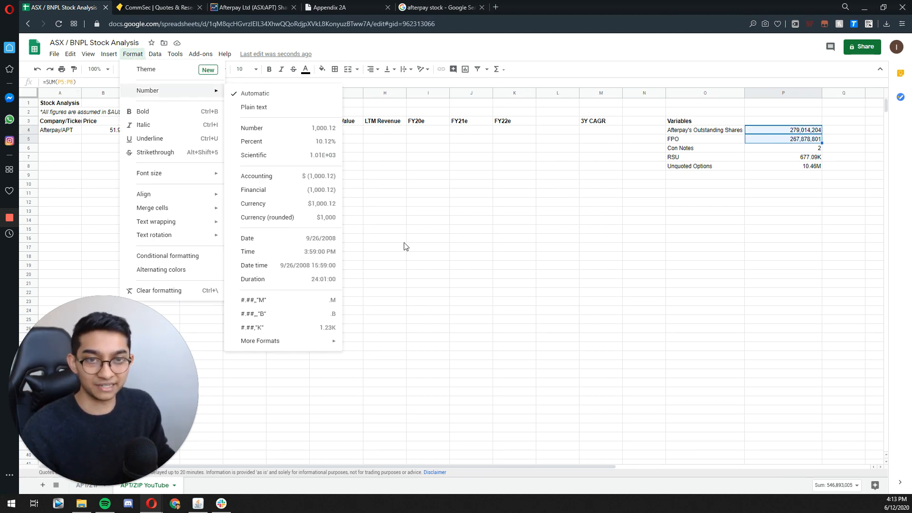
click(304, 299)
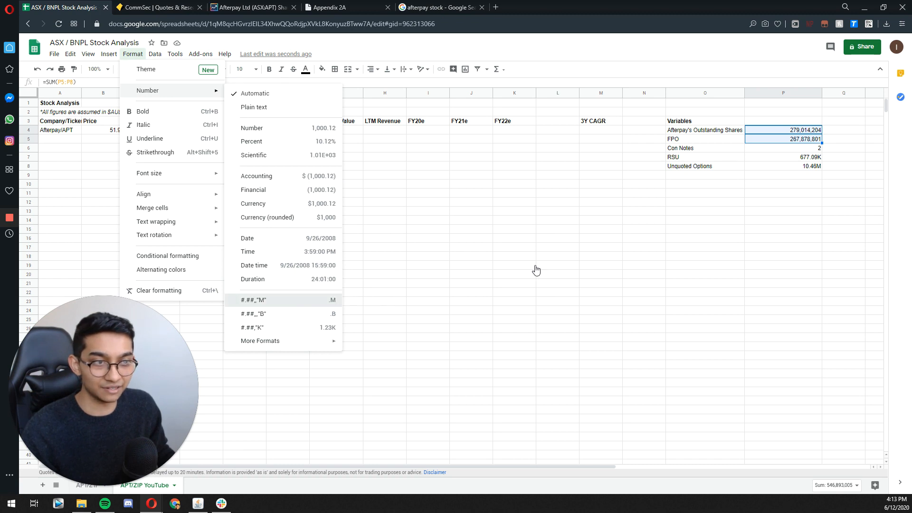
click(803, 158)
click(805, 166)
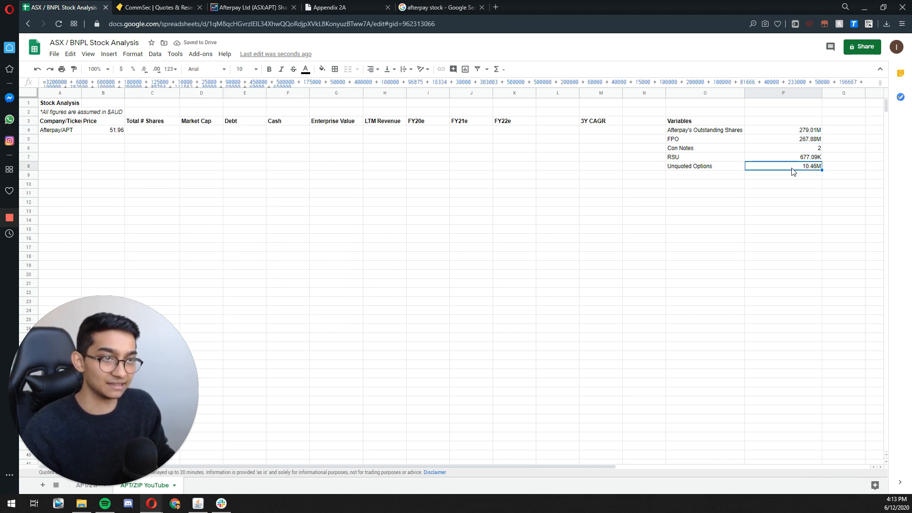
click(404, 203)
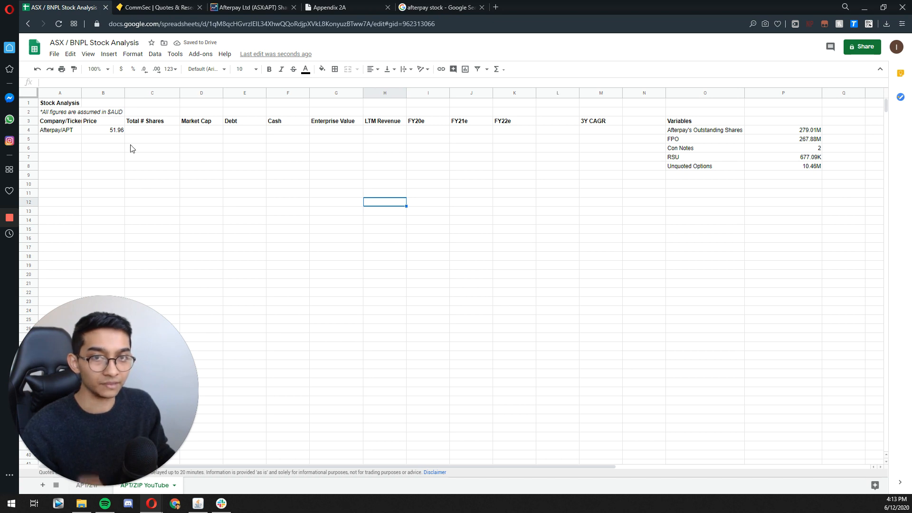
Step: Bold the Afterpay's Outstanding Shares label and its total in O4:P4
click(743, 131)
key(shift+Right)
key(ctrl+b)
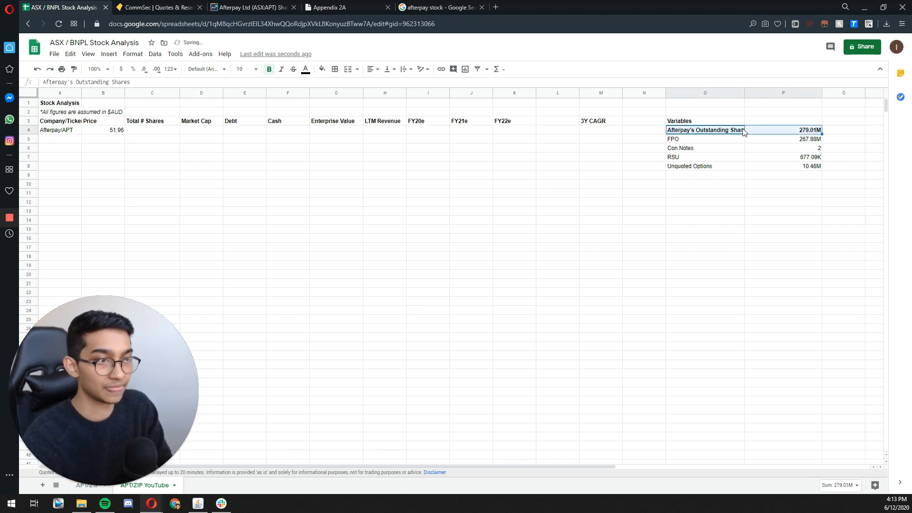
Step: Link Afterpay's Total # Shares cell C4 to the outstanding shares total with the formula =P4
key(Left)
key(Left)
key(Left)
key(Left)
key(Left)
key(Left)
key(Left)
key(Left)
key(Left)
key(Left)
key(Left)
key(Left)
key(Left)
key(Right)
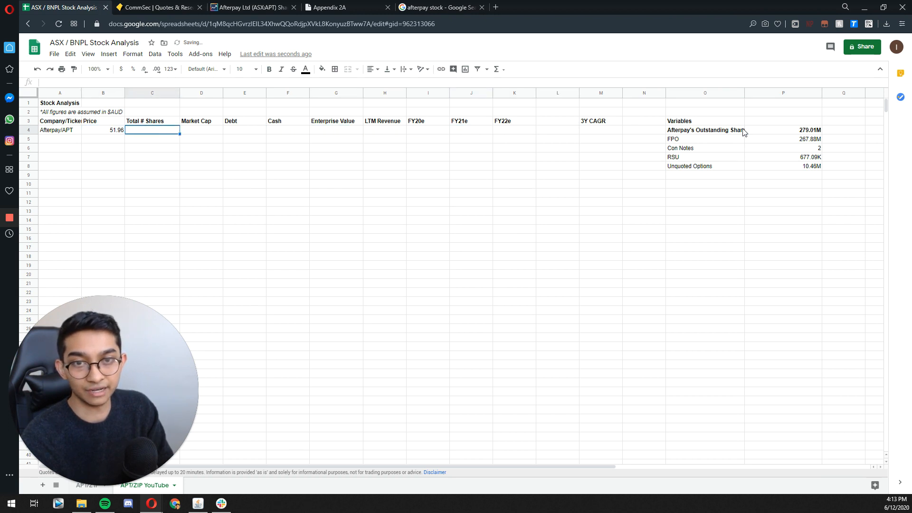
text(=-)
key(BackSpace)
key(Right)
key(Right)
key(Right)
key(Right)
key(Right)
key(Right)
key(Right)
key(Right)
key(Right)
key(Right)
key(Right)
key(Right)
key(Right)
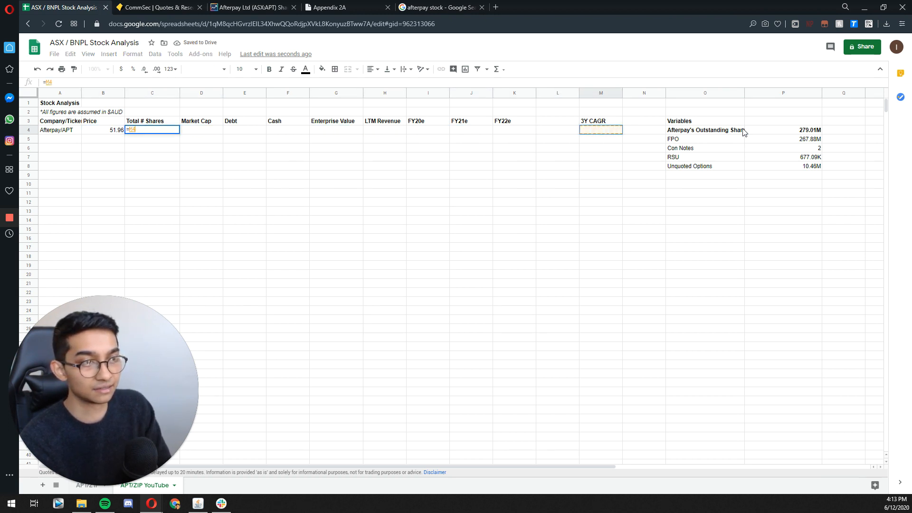
key(Return)
key(Up)
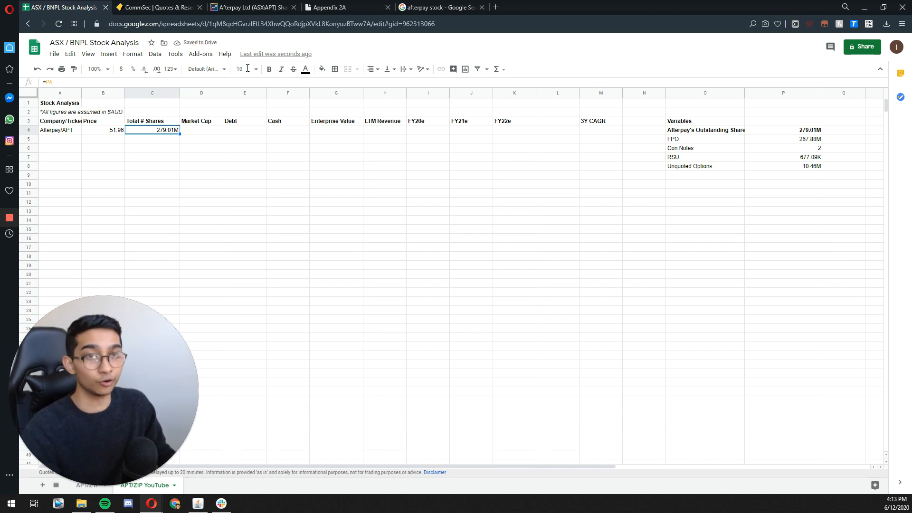
Step: Check the Share Issue figure under APT Statistics on the Market Index page, and return to the spreadsheet
click(238, 10)
scroll(474, 308, up, 7)
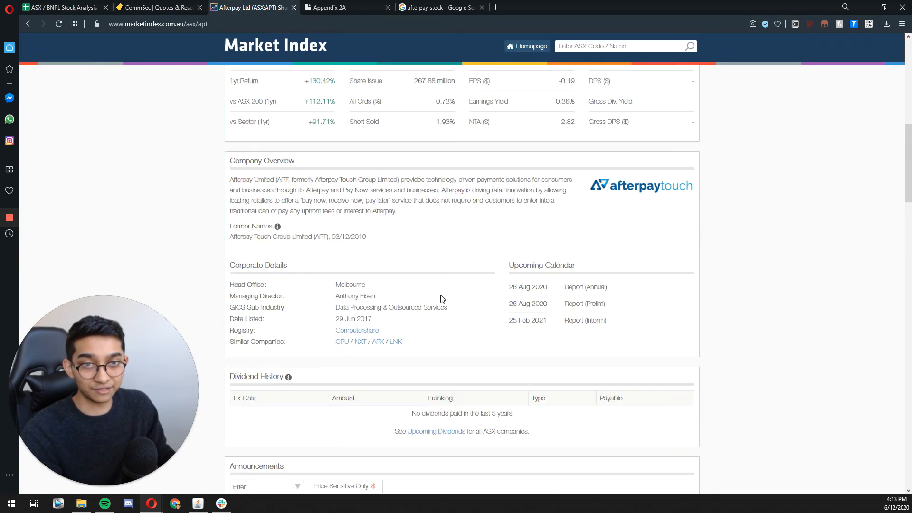
scroll(441, 298, up, 6)
scroll(489, 265, up, 2)
scroll(484, 266, down, 5)
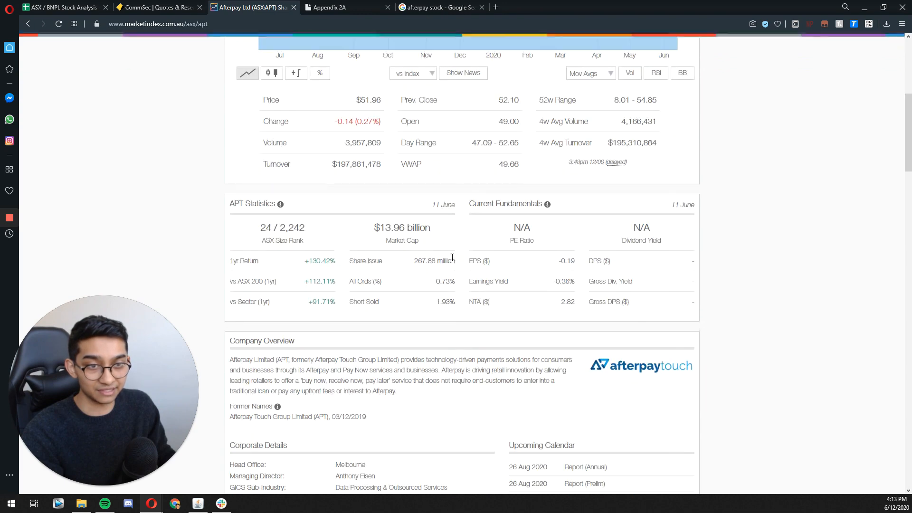
drag(414, 261, 444, 260)
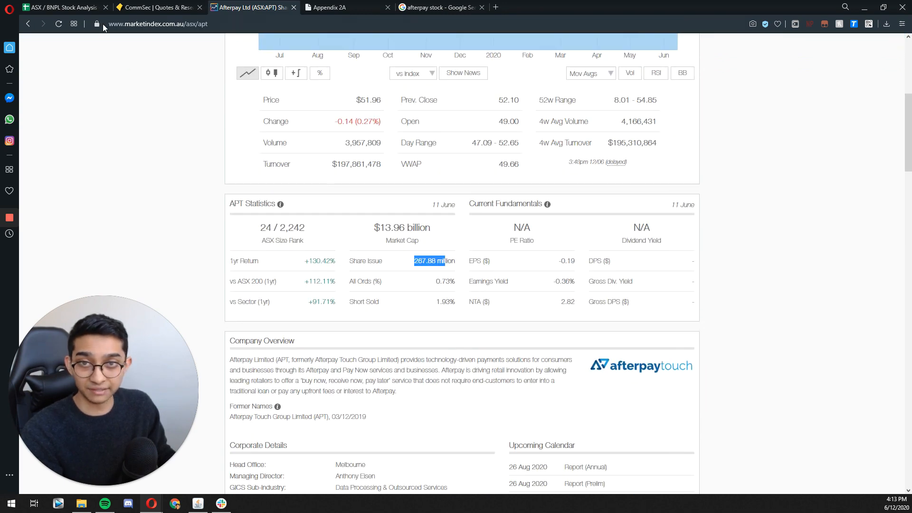
click(45, 8)
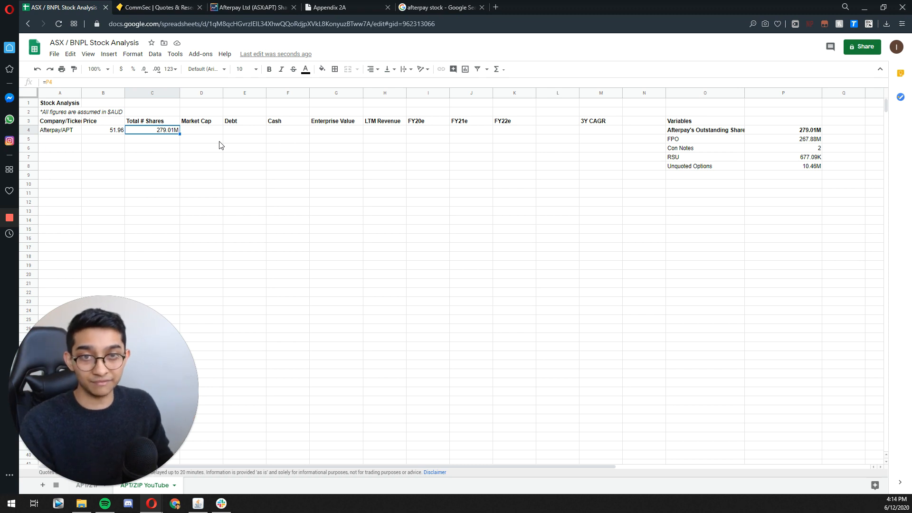
Step: Calculate Afterpay's Market Cap in D4 by multiplying the price in B4 by the total shares in C4
key(Tab)
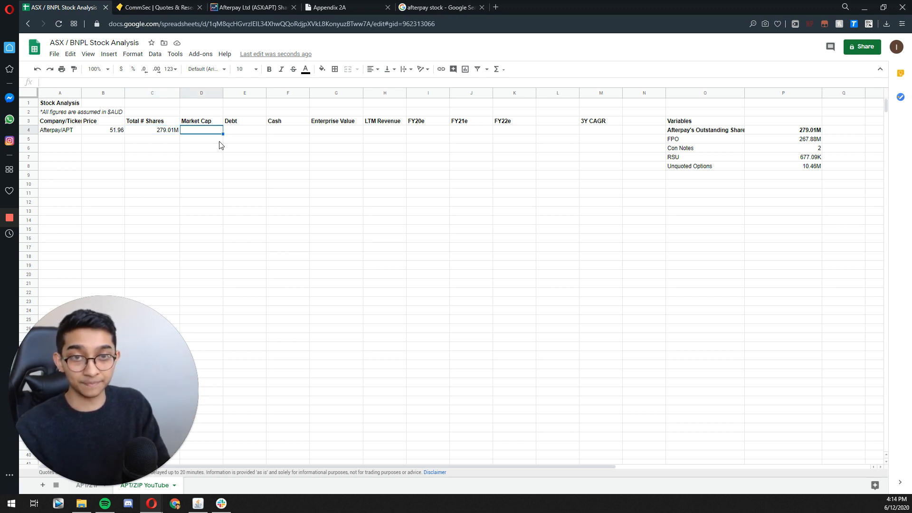
text(=)
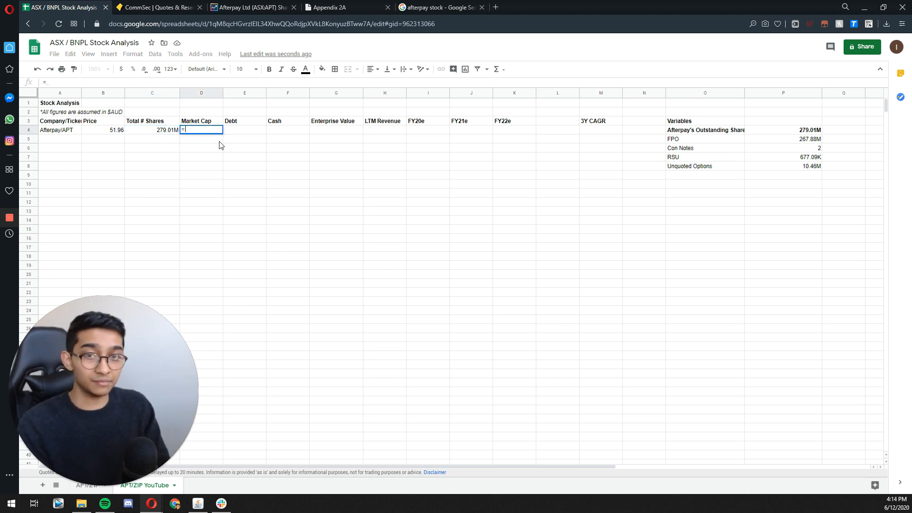
key(Left)
key(Left)
key(Left)
key(Right)
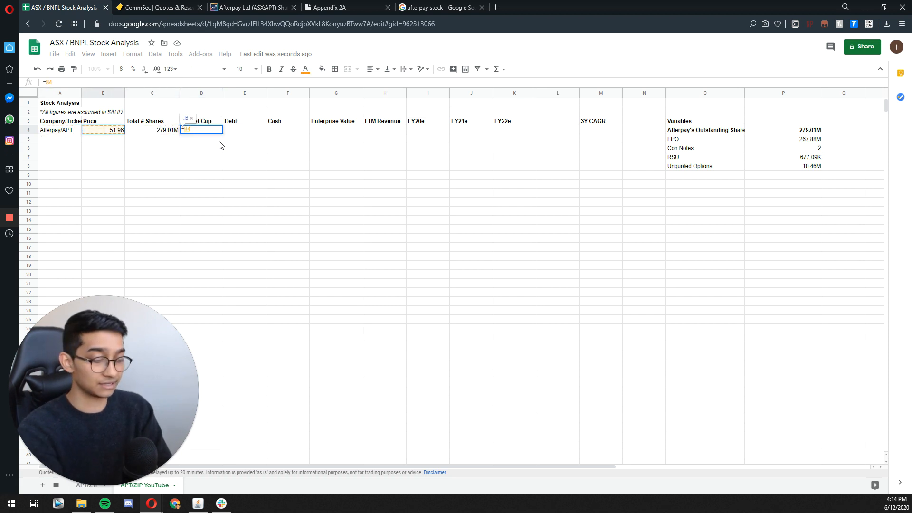
text(*)
key(Left)
key(Return)
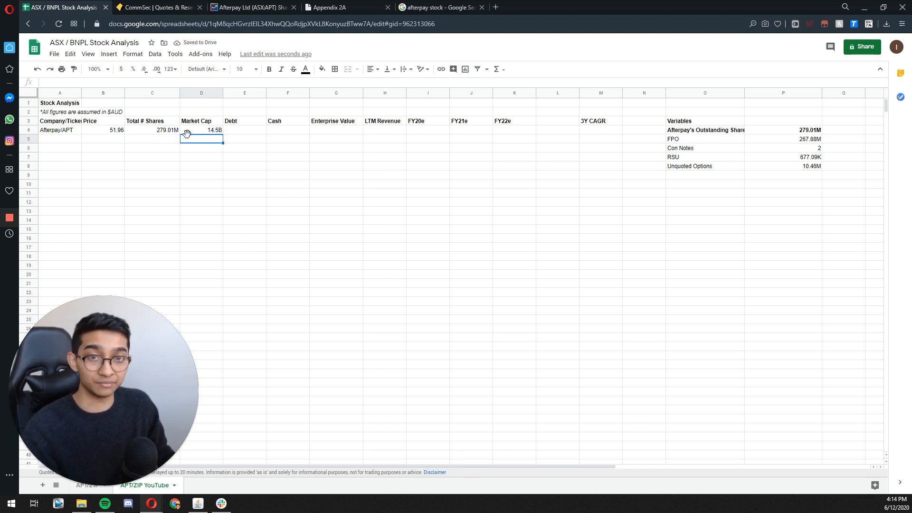
Step: Select Afterpay's Debt cell E4, switch to the Market Index page and filter the announcements to Price Sensitive Only
click(241, 133)
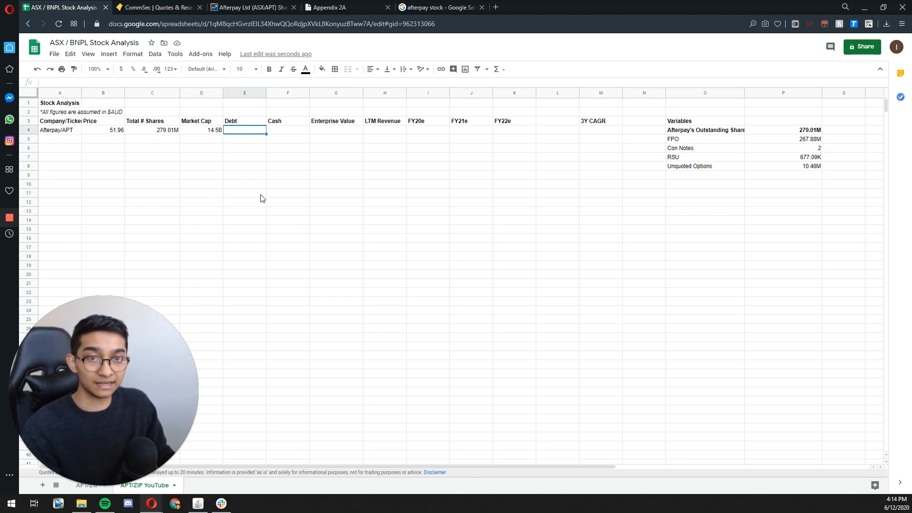
click(252, 7)
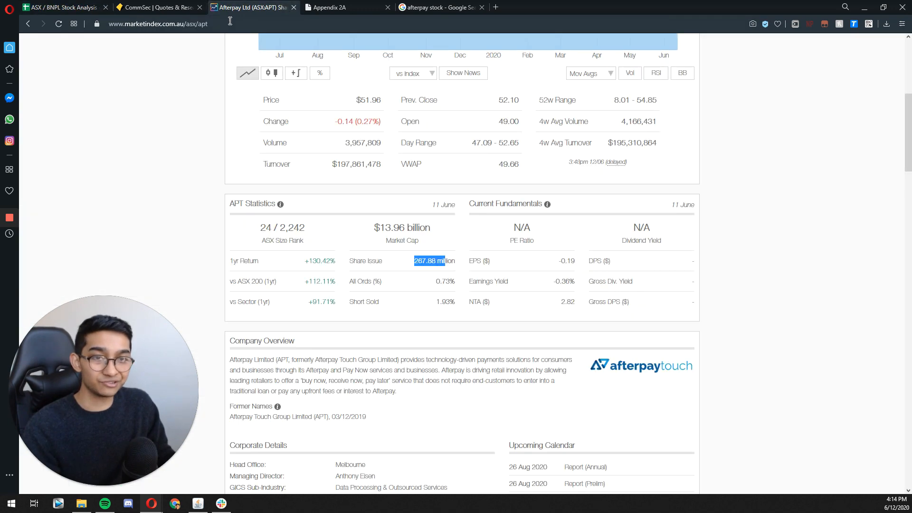
scroll(259, 185, up, 1)
scroll(234, 190, down, 1)
scroll(211, 171, down, 10)
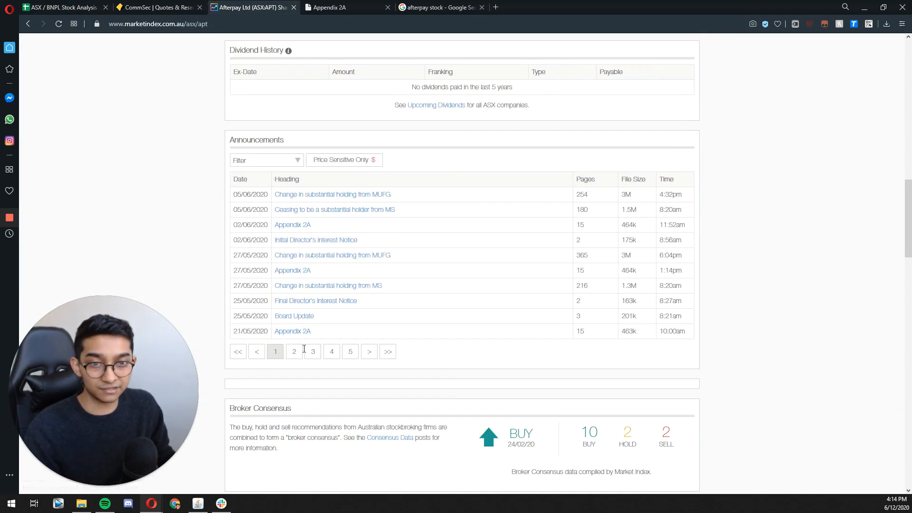
click(345, 163)
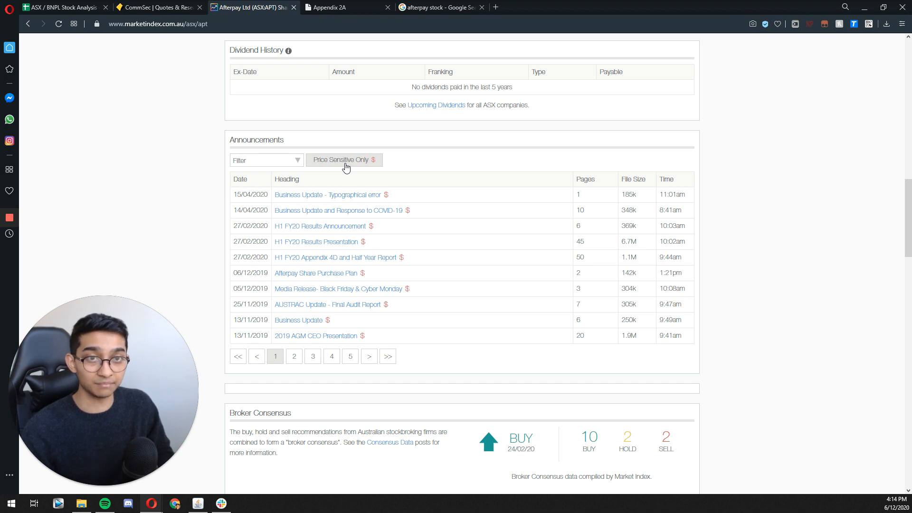
Step: Open the "Business Update and Response to COVID-19" announcement, search it for "debt" and highlight the Debt figure as at 31 March 2020
click(348, 210)
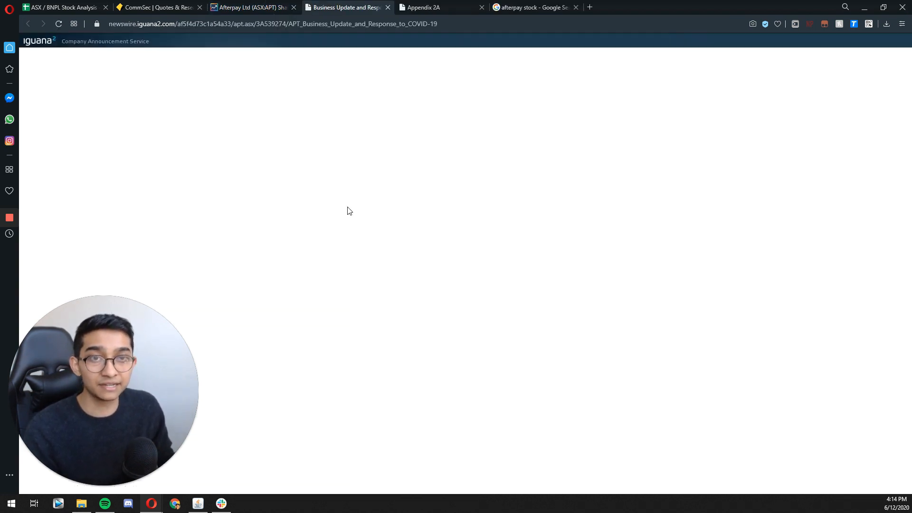
scroll(336, 212, down, 5)
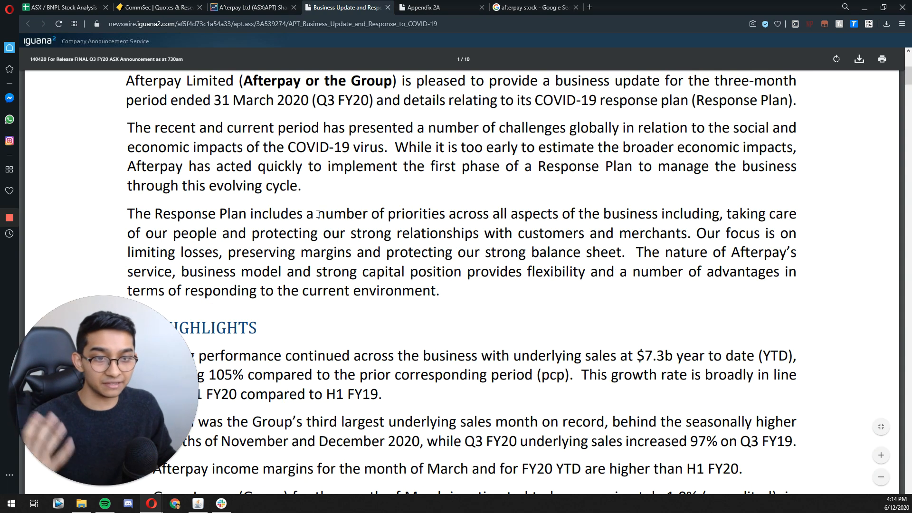
scroll(317, 213, down, 5)
scroll(265, 213, up, 5)
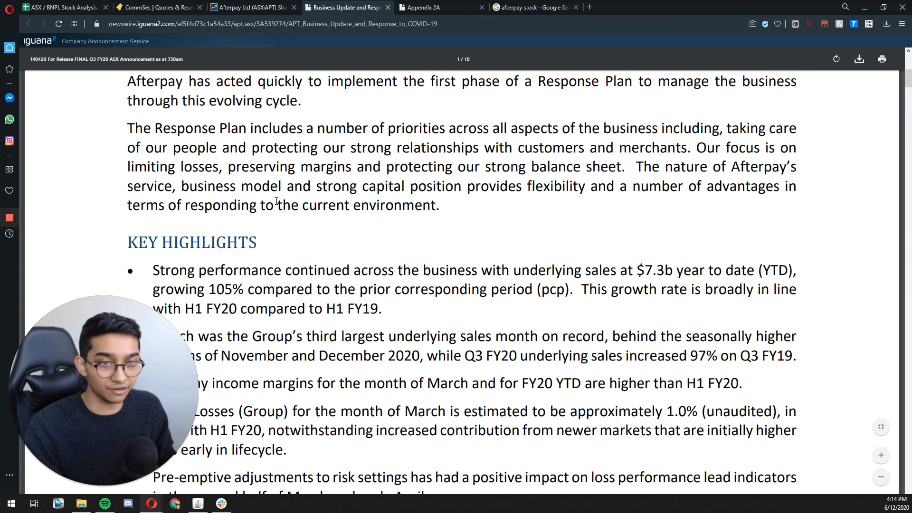
key(ctrl+f)
text(debt)
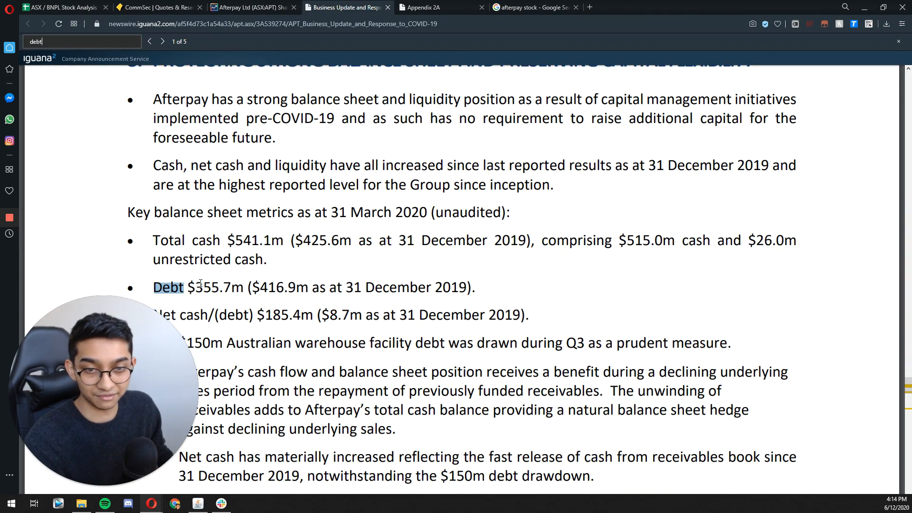
scroll(196, 223, down, 1)
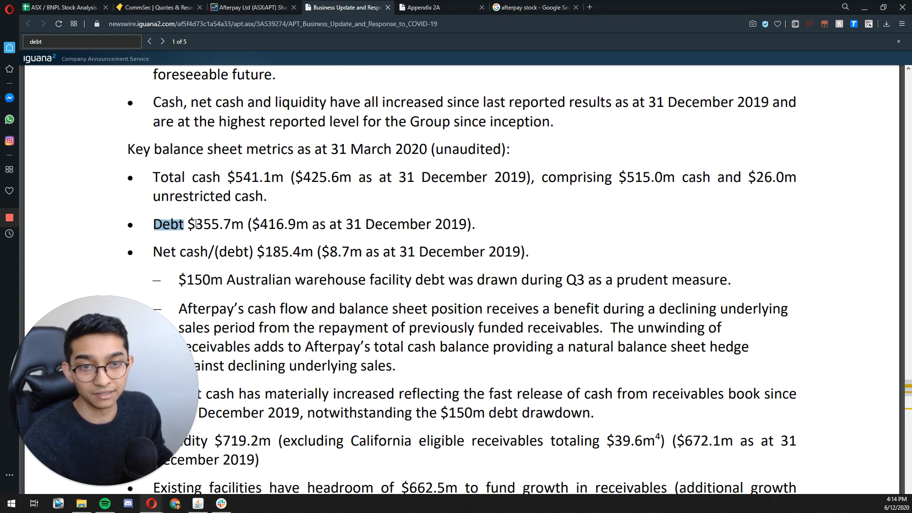
drag(188, 224, 230, 223)
key(Escape)
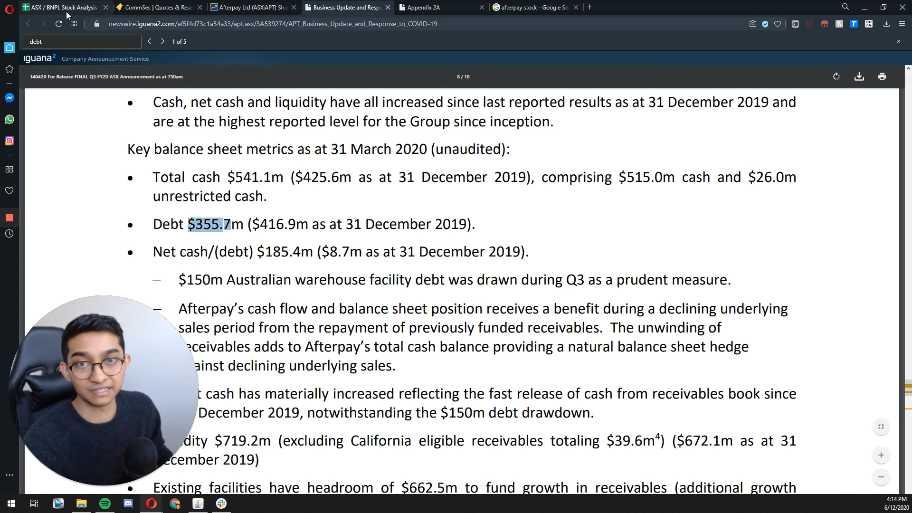
Step: Return to the stock analysis spreadsheet and enter 355700000 as Afterpay's Debt in E4
key(ctrl+Tab)
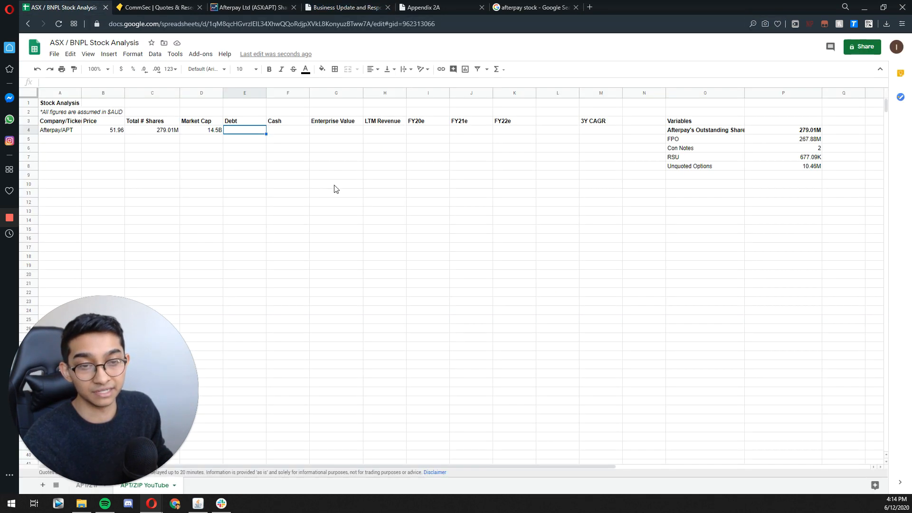
double_click(242, 129)
text(355)
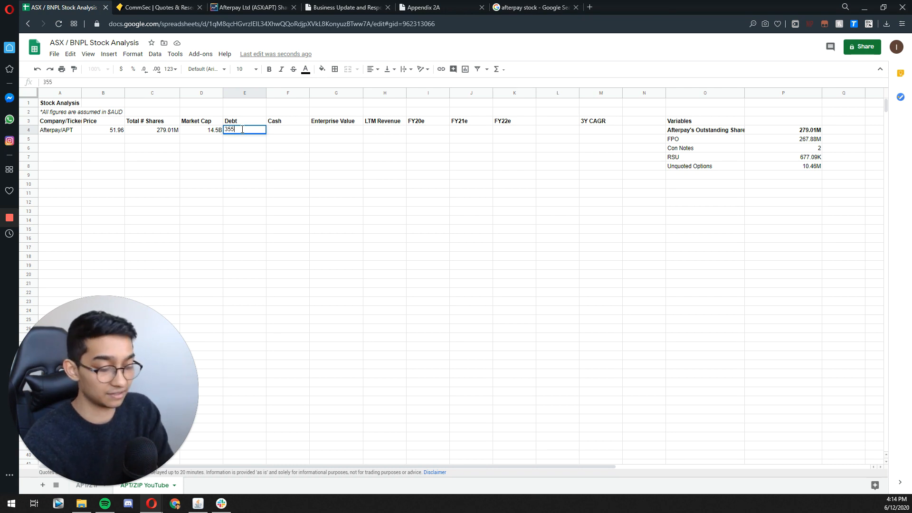
text(700)
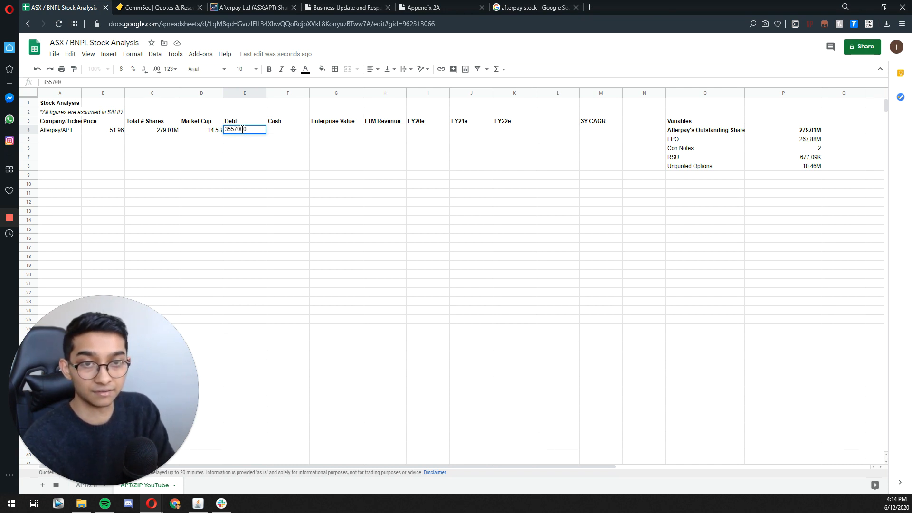
text(000)
key(Return)
click(242, 129)
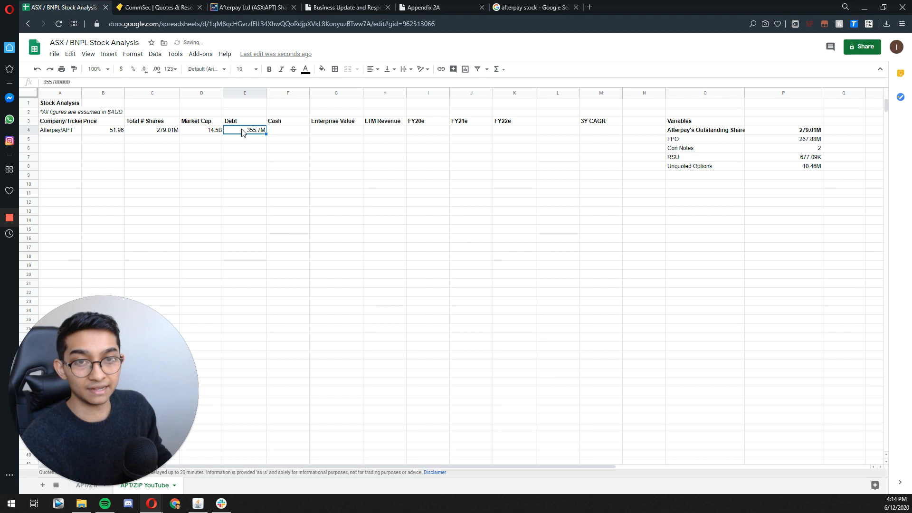
Step: Look up Total cash in the Business Update announcement and enter 541.1 million as Afterpay's Cash in F4
click(300, 134)
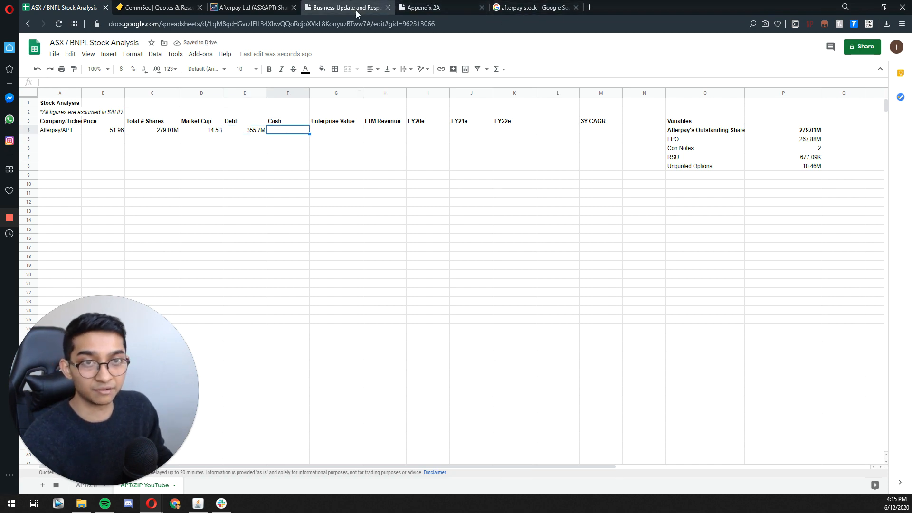
click(355, 11)
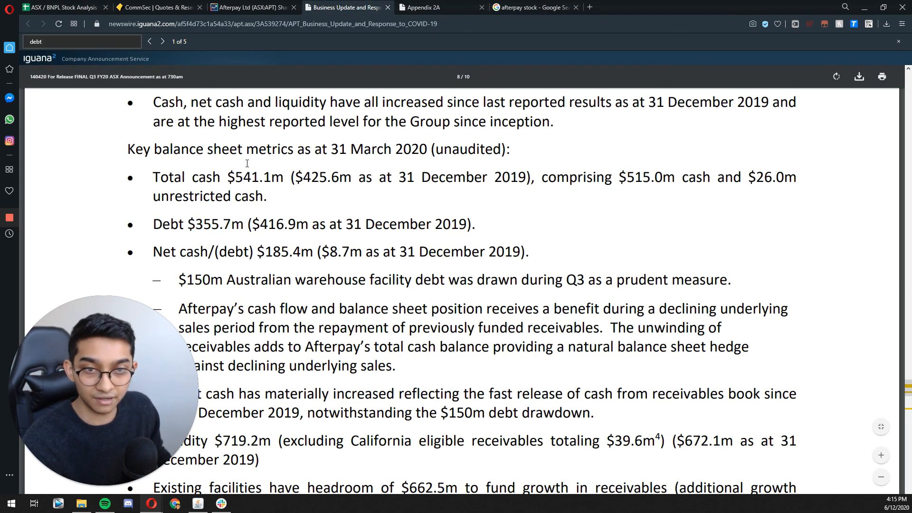
drag(236, 176, 270, 178)
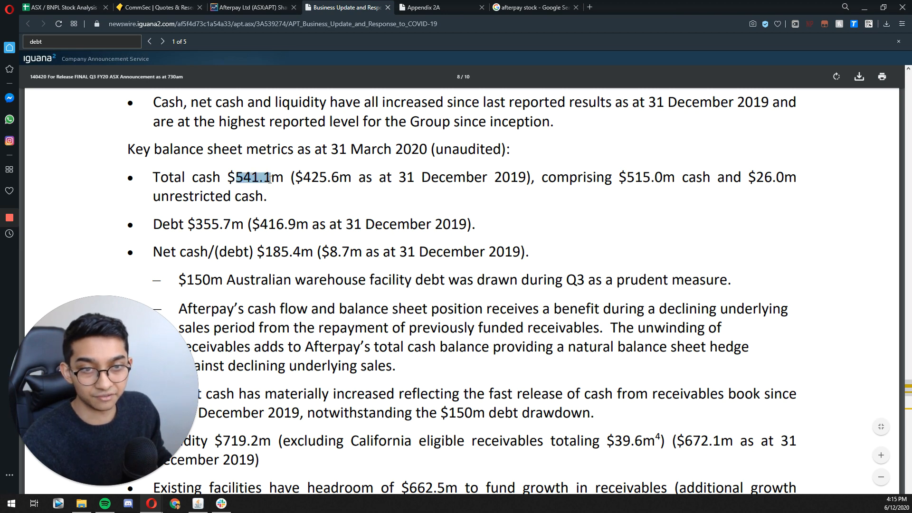
click(57, 8)
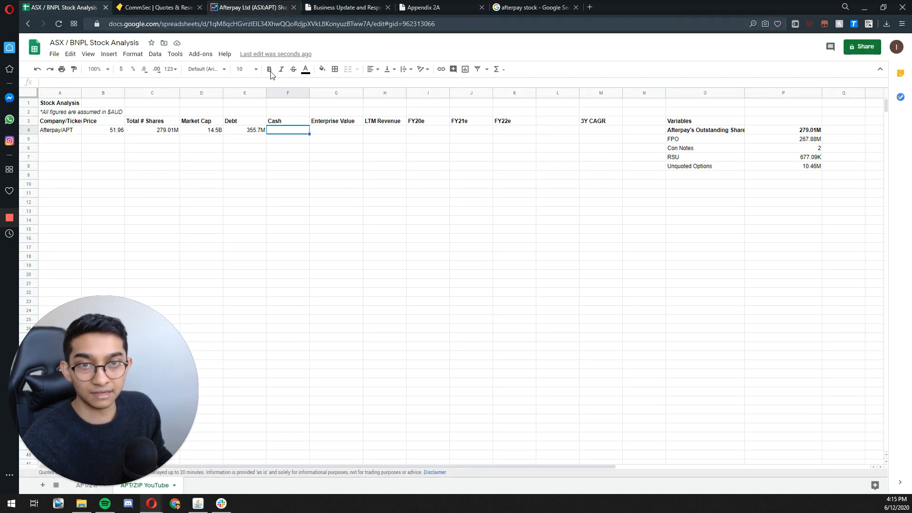
text(541.1)
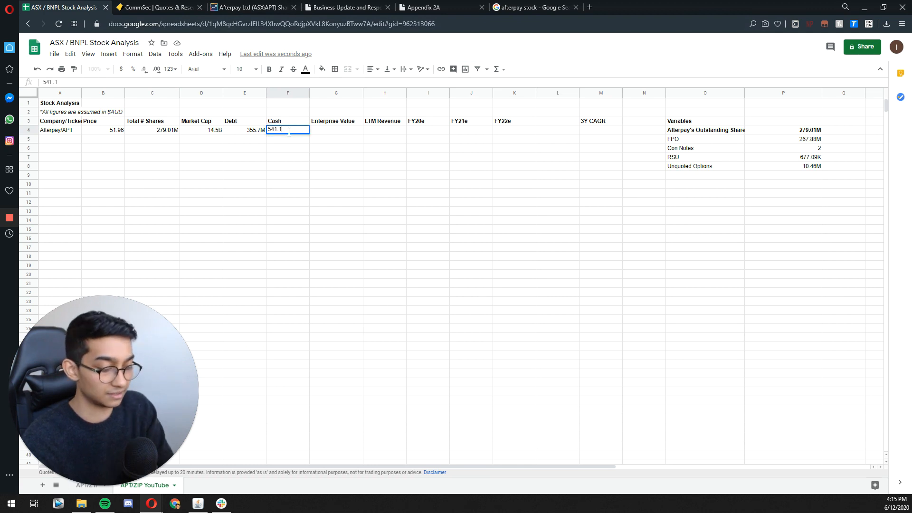
text(0000)
key(Return)
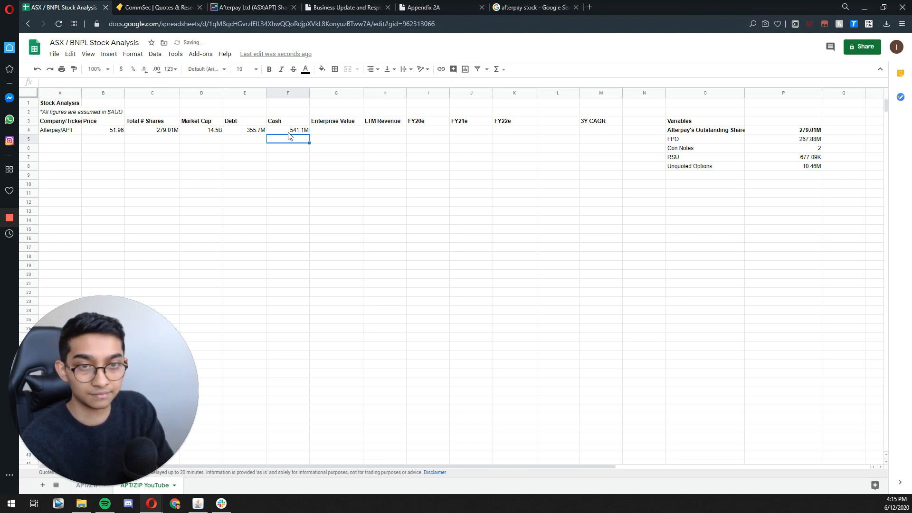
Step: Build Afterpay's Enterprise Value formula in G4 as market cap plus debt minus cash, =D4+E4-F4
click(327, 130)
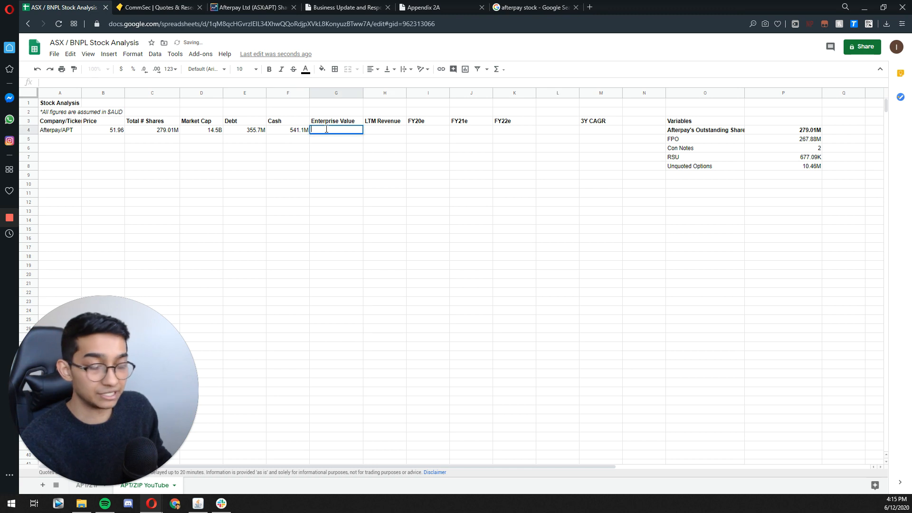
text(=)
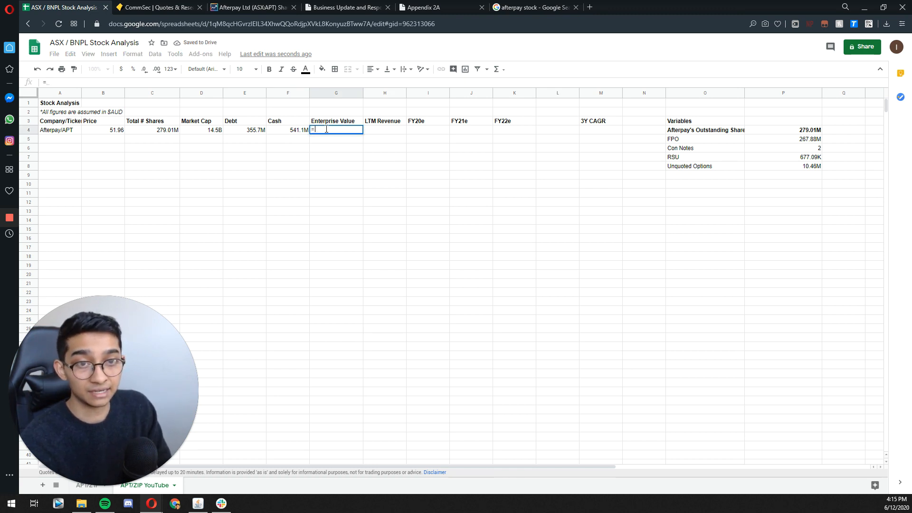
key(Left)
key(Left)
key(Left)
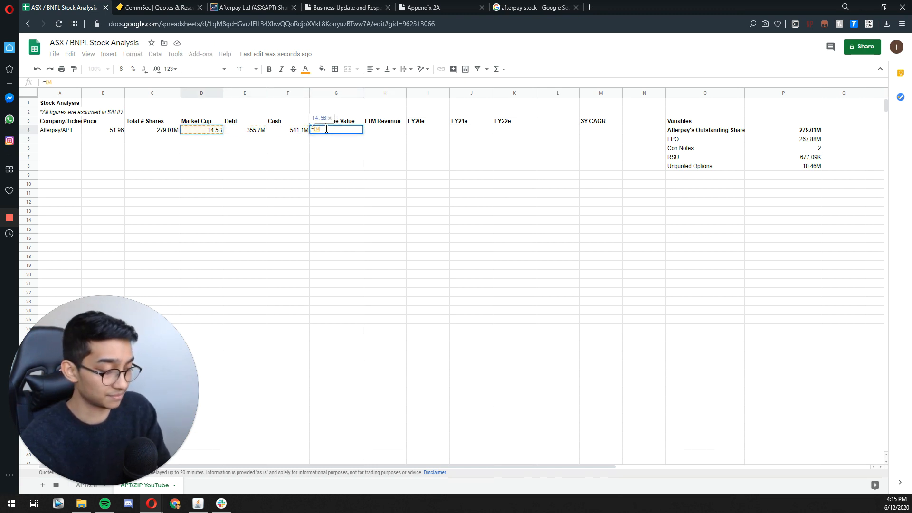
text(+)
key(Left)
key(Left)
text(-)
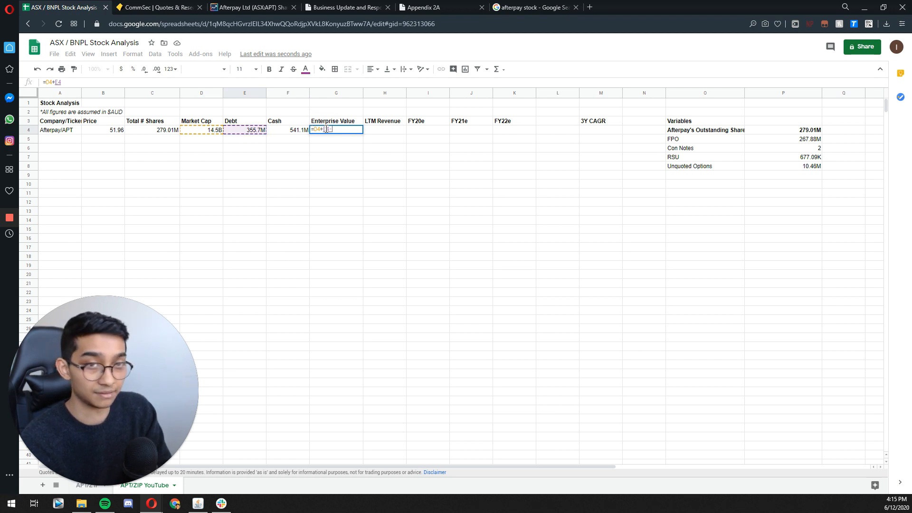
key(Left)
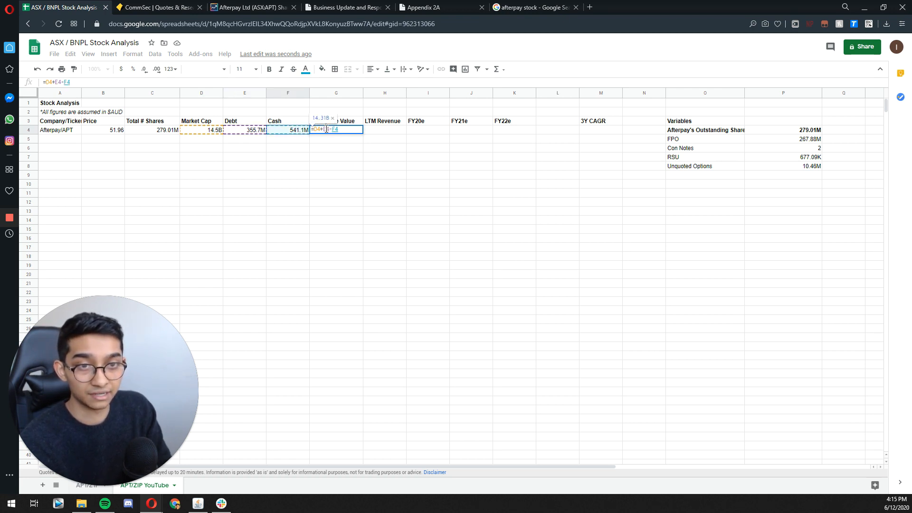
Step: Rework the Enterprise Value formula in G4 to group market cap and debt in parentheses before subtracting cash, =(D4+E4)-F4
key(BackSpace)
key(BackSpace)
key(BackSpace)
text())
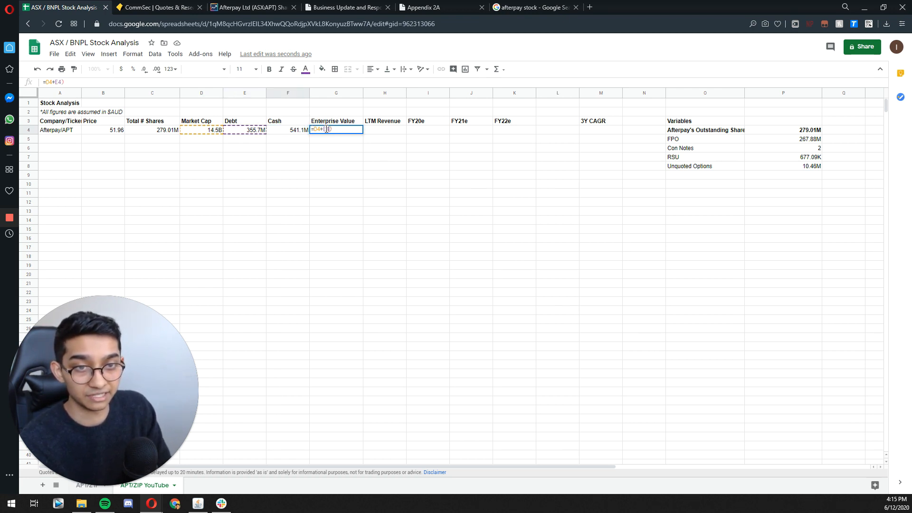
key(Left)
key(Left)
key(Left)
key(Left)
key(Left)
key(Left)
text(()
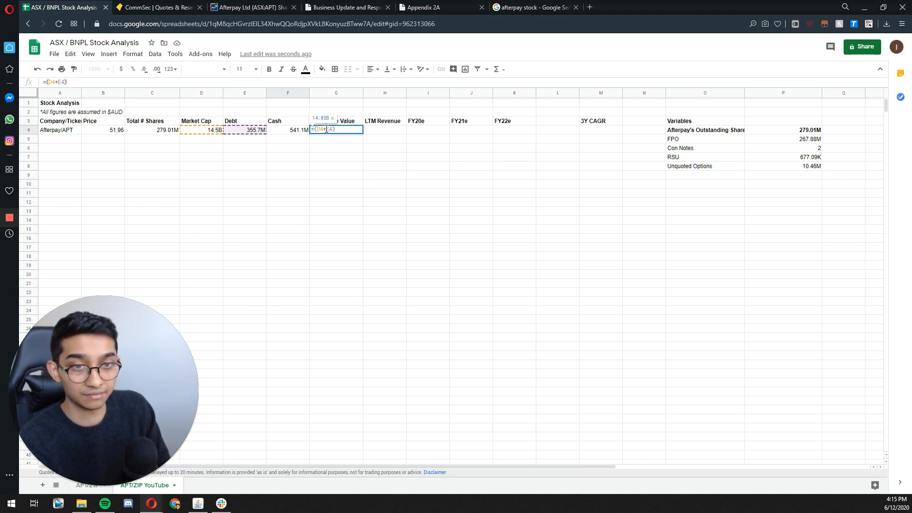
key(End)
text(-)
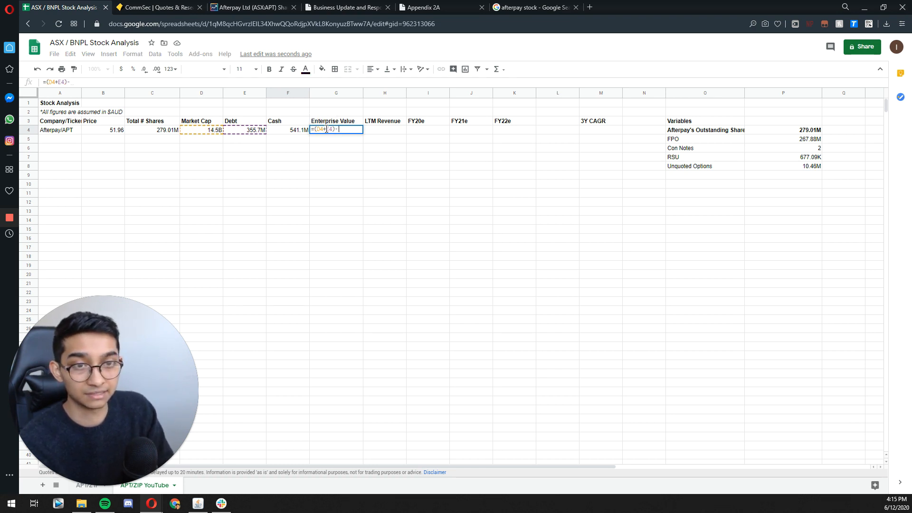
key(Left)
key(Return)
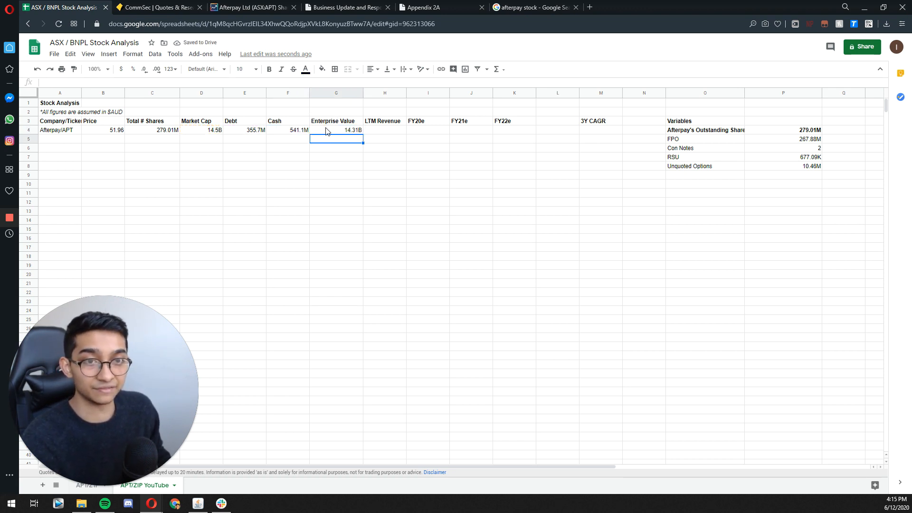
double_click(350, 130)
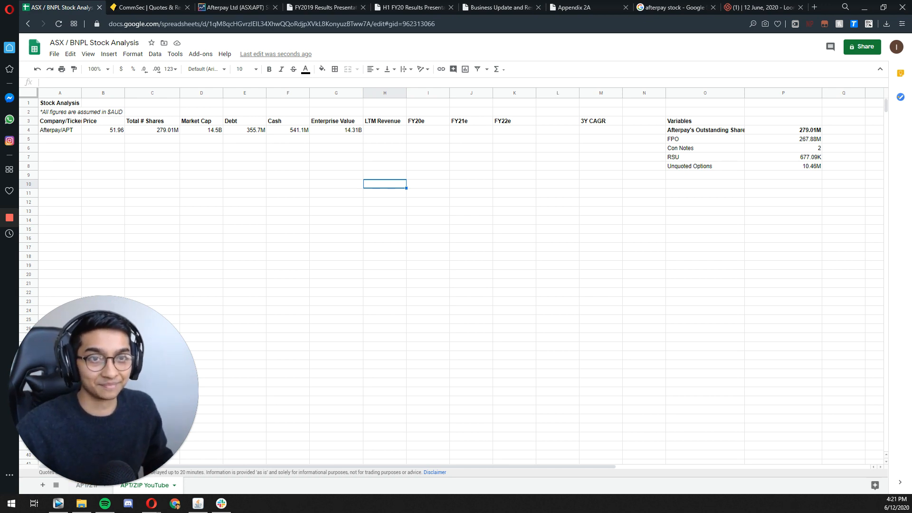
Step: Browse pages 1 to 3 of Afterpay's price-sensitive announcements on Market Index for the half-year and full-year results presentations
click(230, 8)
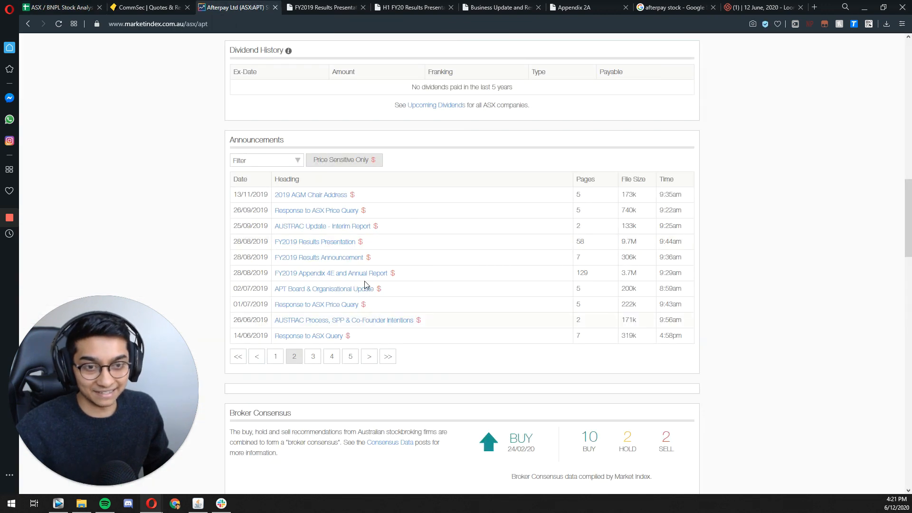
click(276, 358)
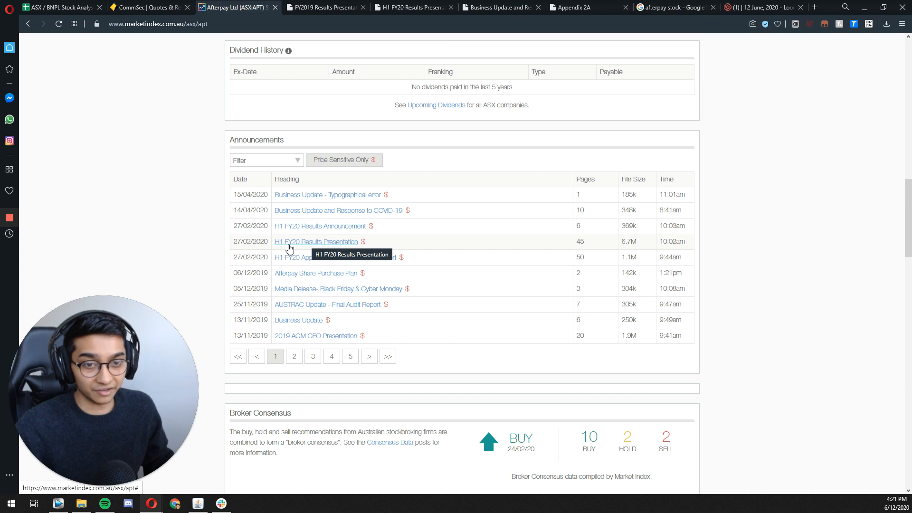
click(295, 356)
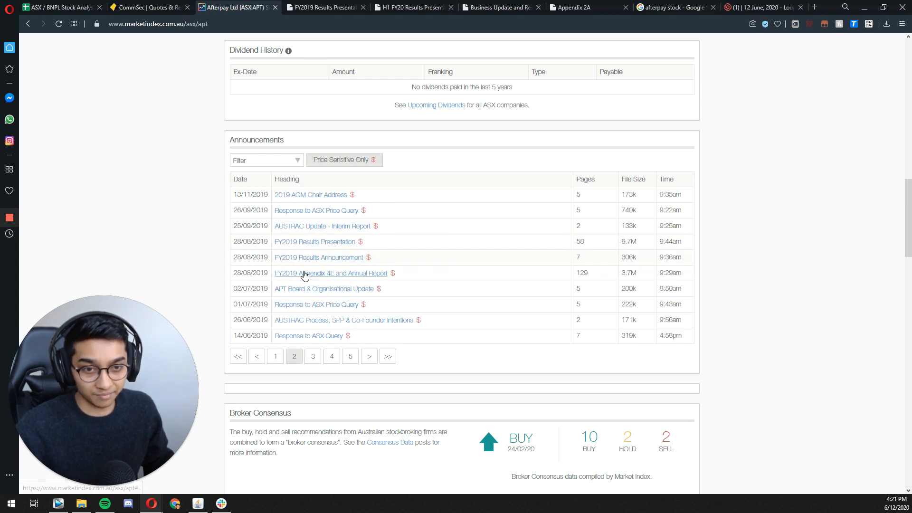
click(313, 356)
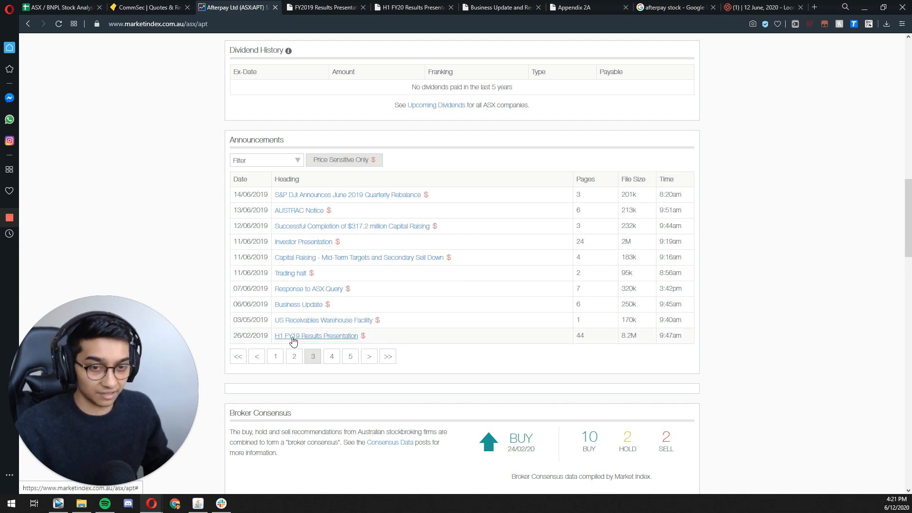
Step: Switch to the H1 FY20 Results Presentation and highlight the H1 FY20 Afterpay Total Income figure on the key drivers slide
click(413, 9)
scroll(382, 170, up, 2)
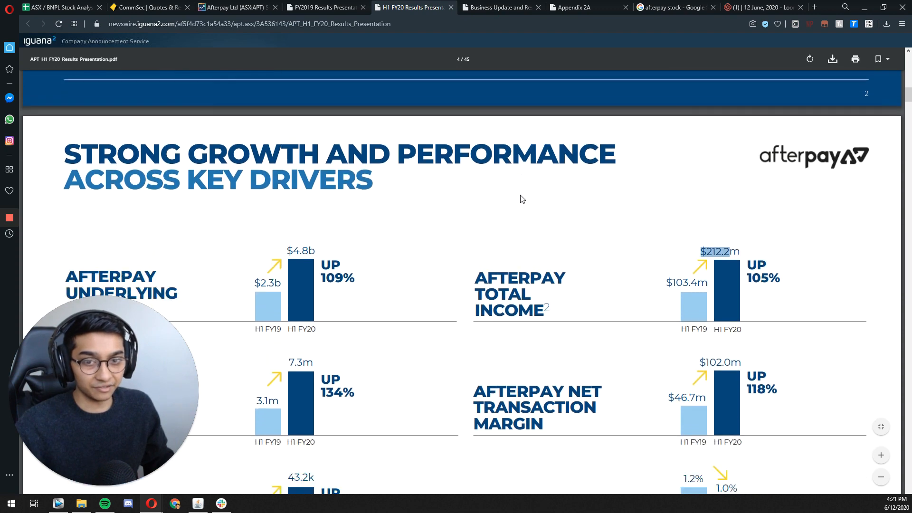
click(713, 247)
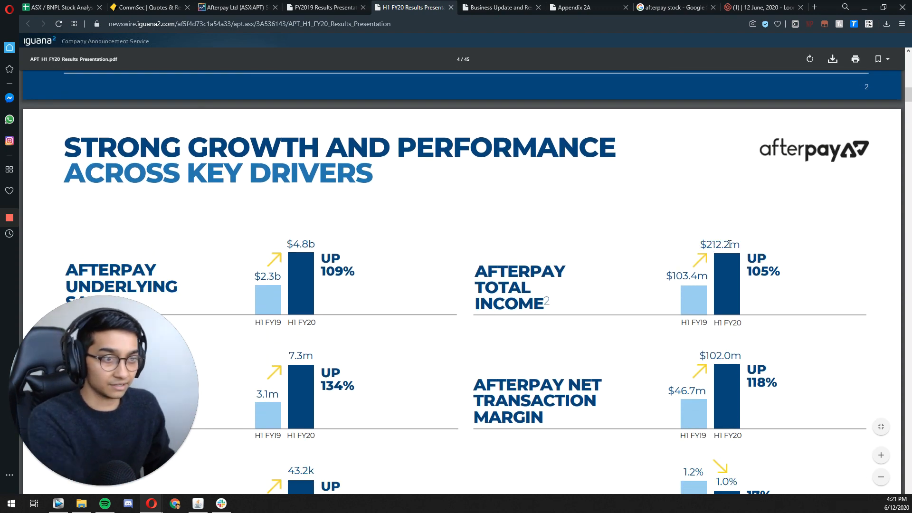
drag(731, 245, 705, 244)
key(ctrl+c)
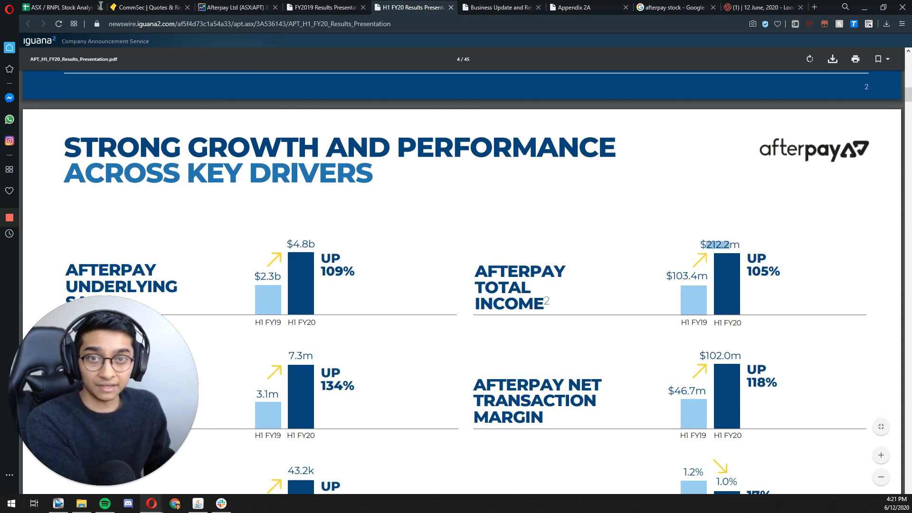
Step: Return to the ASX / BNPL Stock Analysis sheet and add the heading Afterpay's LTM Revenue in O10
click(62, 8)
click(693, 186)
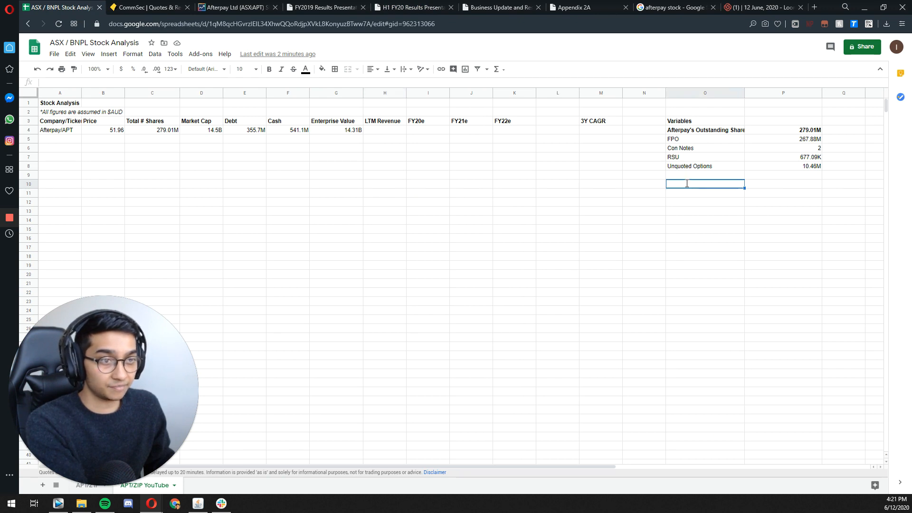
text(Afterpay's)
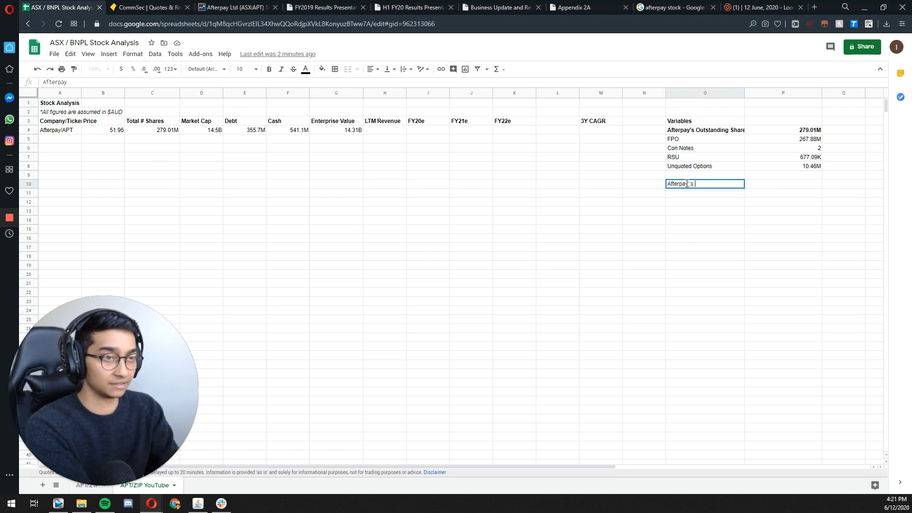
text( LTM Re)
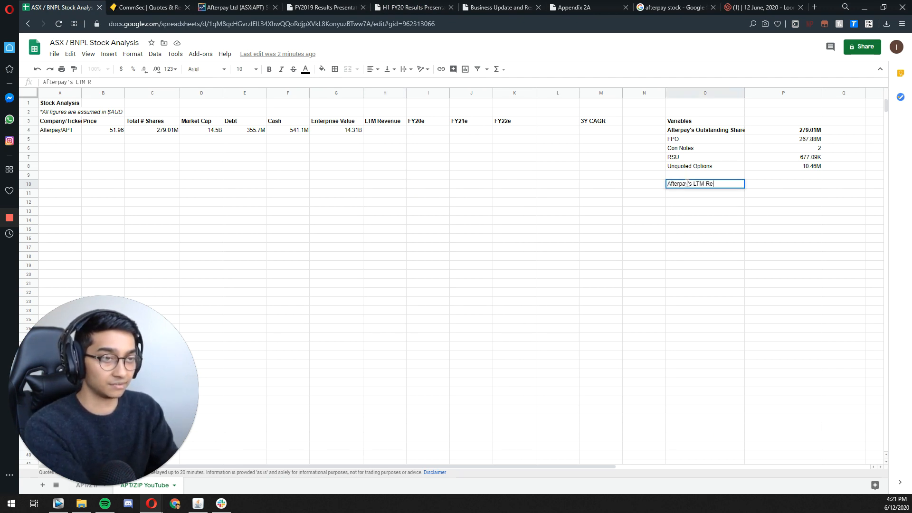
text(venue)
key(Return)
Step: List the period labels 1H20, FY19 and 1H19 in O11 to O13 under the LTM revenue heading
text(1h)
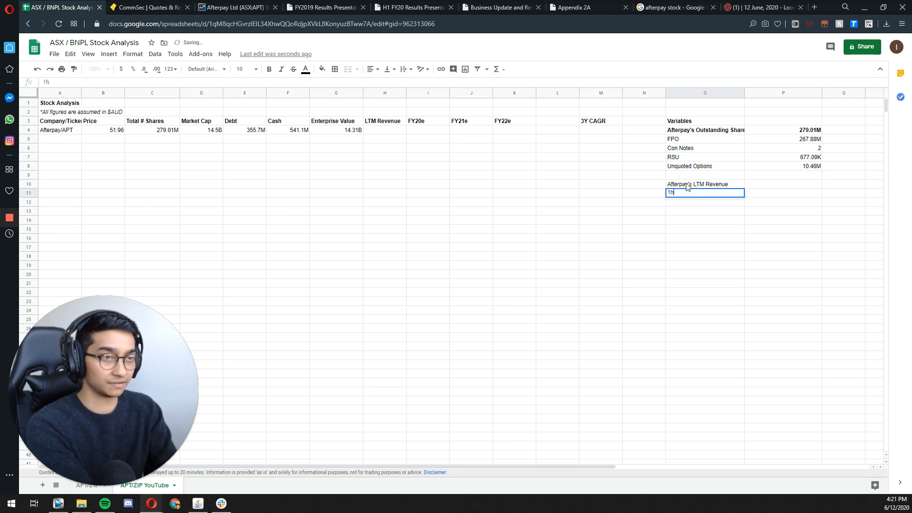
key(BackSpace)
key(BackSpace)
text(1H20)
key(Return)
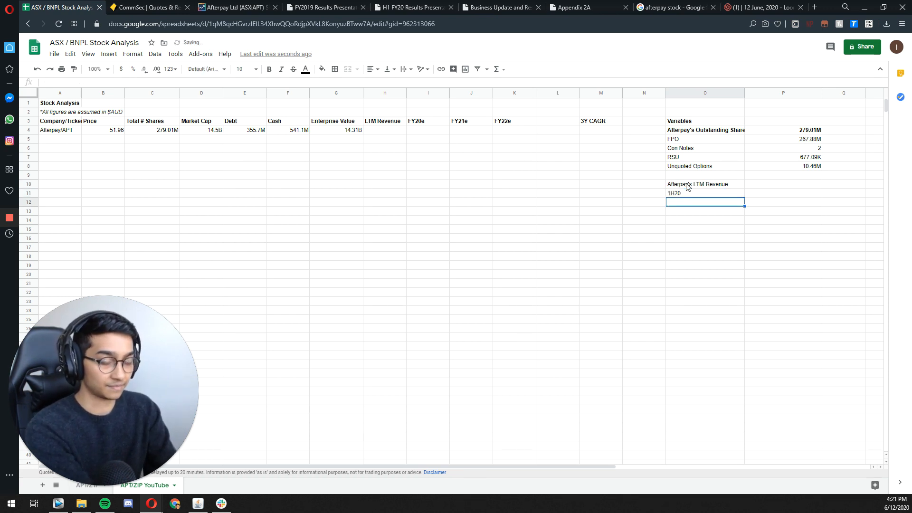
text(FY19)
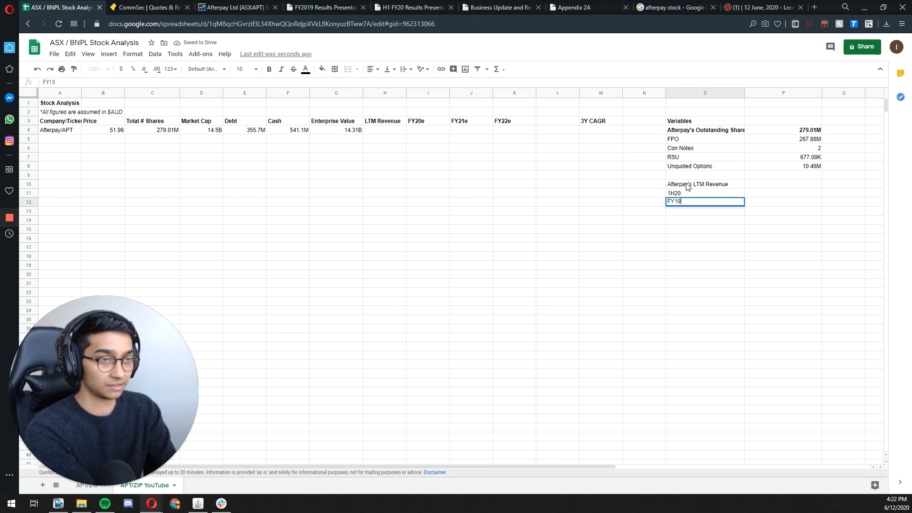
key(Return)
text(1)
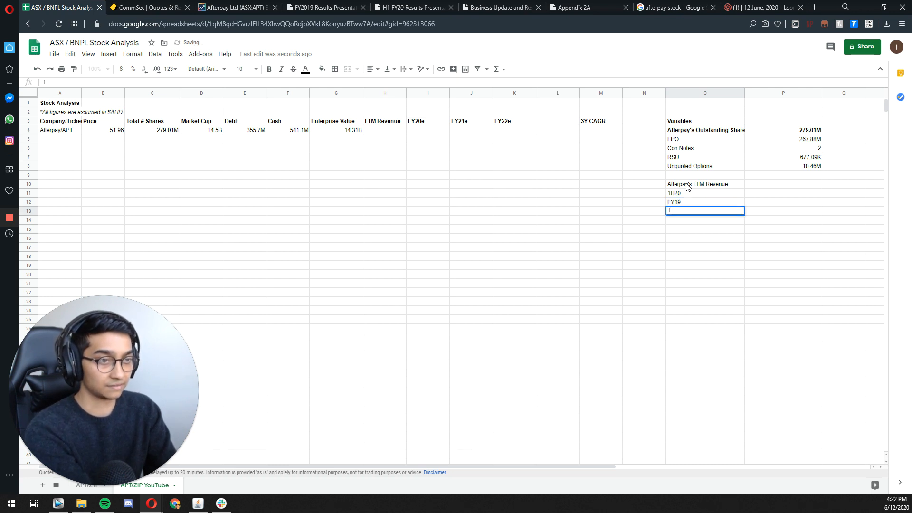
text(H19)
key(Return)
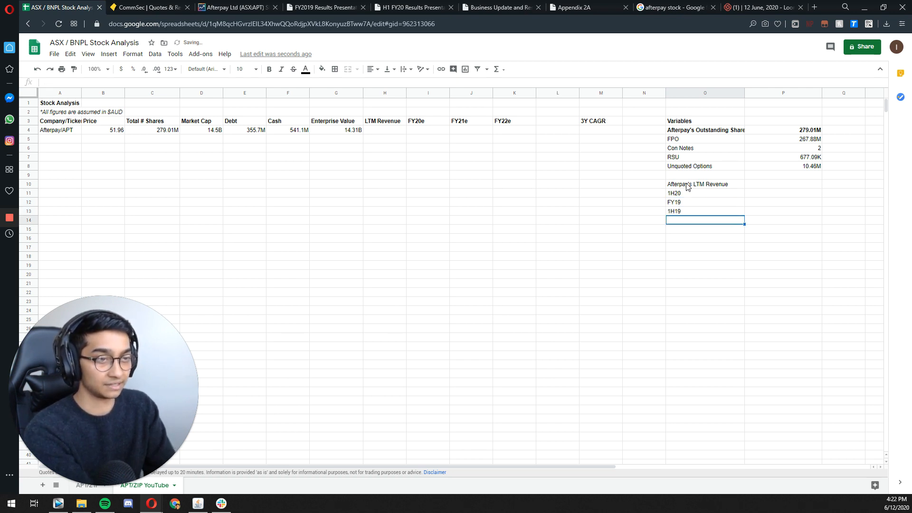
Step: Enter Afterpay's 1H20 total income in P11 as the full figure 212200000
key(Right)
key(Up)
key(Up)
key(Up)
key(ctrl+v)
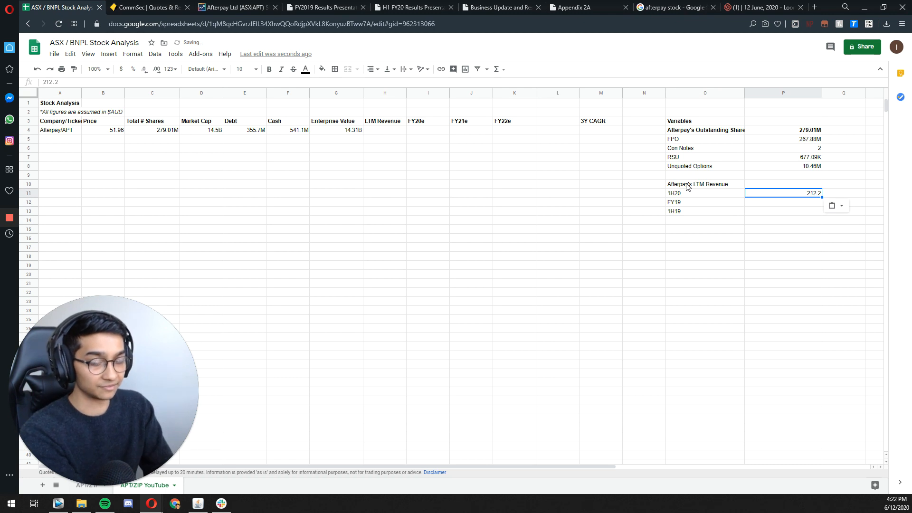
key(Return)
key(BackSpace)
key(BackSpace)
text(20)
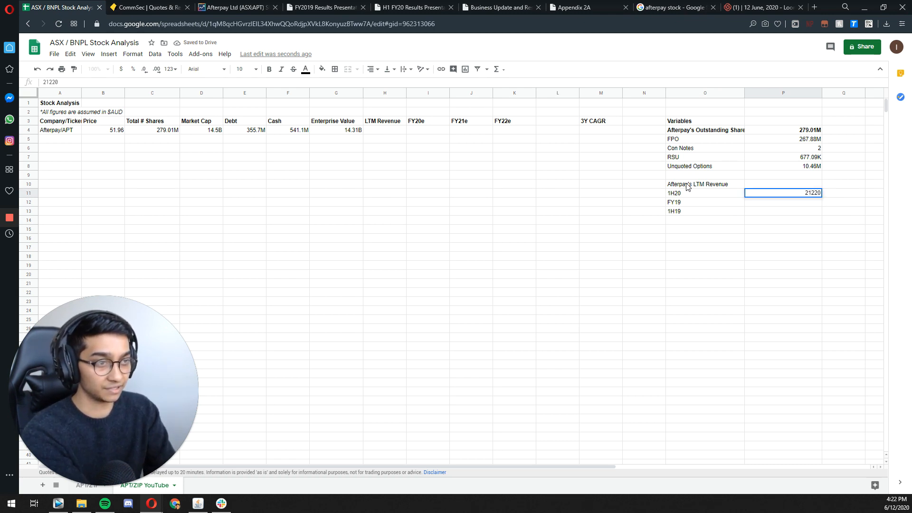
text(000)
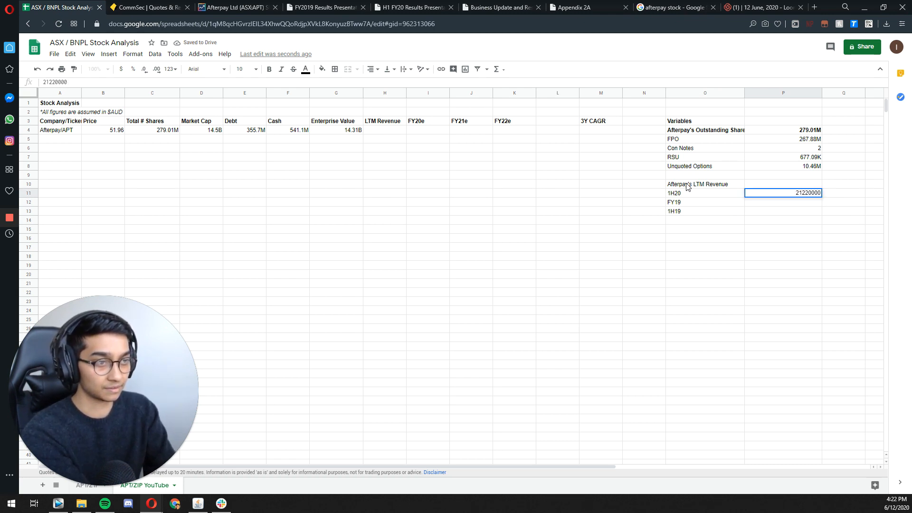
key(Return)
key(Up)
key(Return)
text(0)
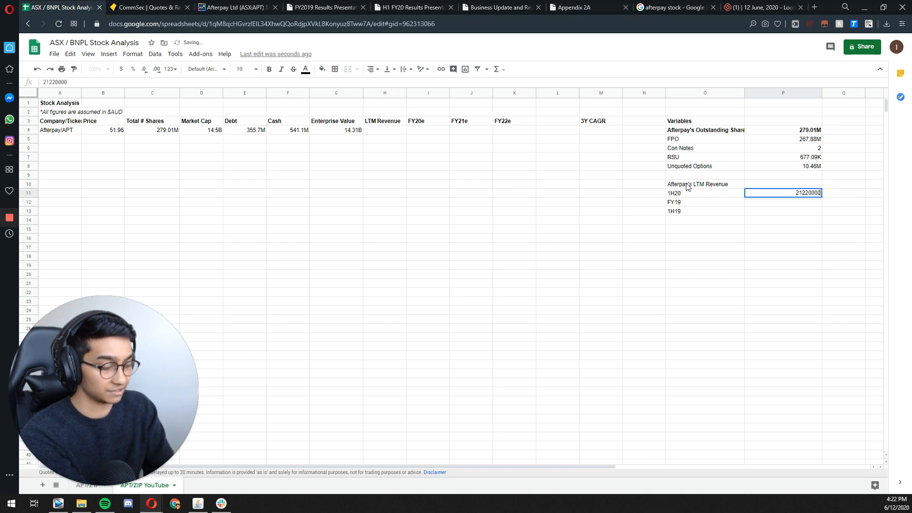
key(Return)
key(Down)
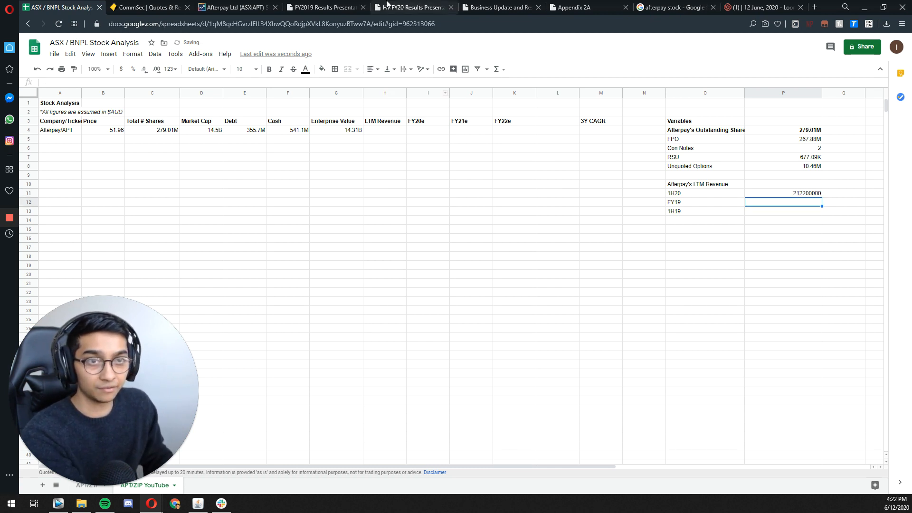
Step: Look up FY19 Total Income in the FY2019 Results Presentation and enter it as 251600000 in P12 of the sheet
click(324, 7)
click(717, 189)
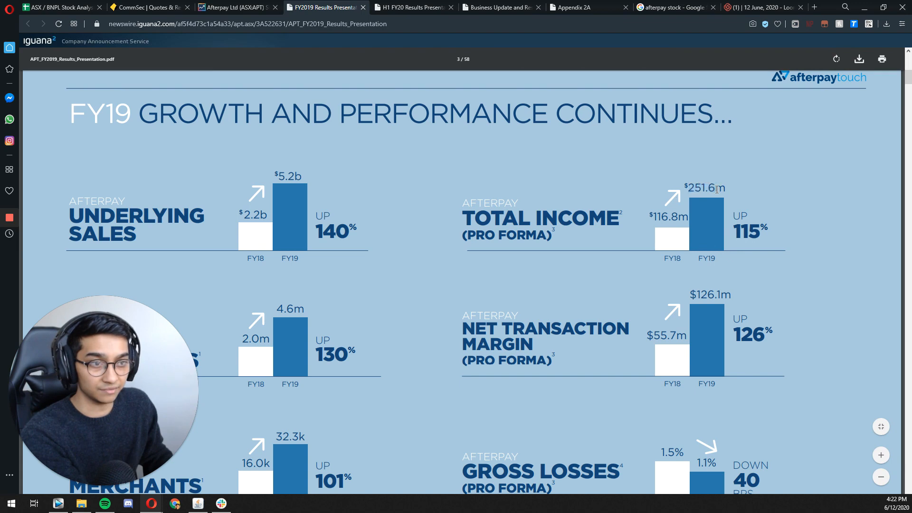
click(60, 7)
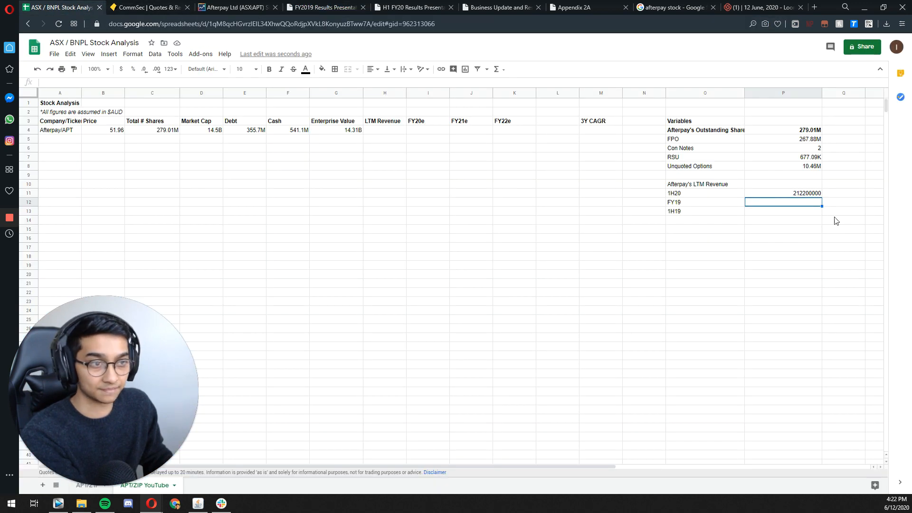
text(25160)
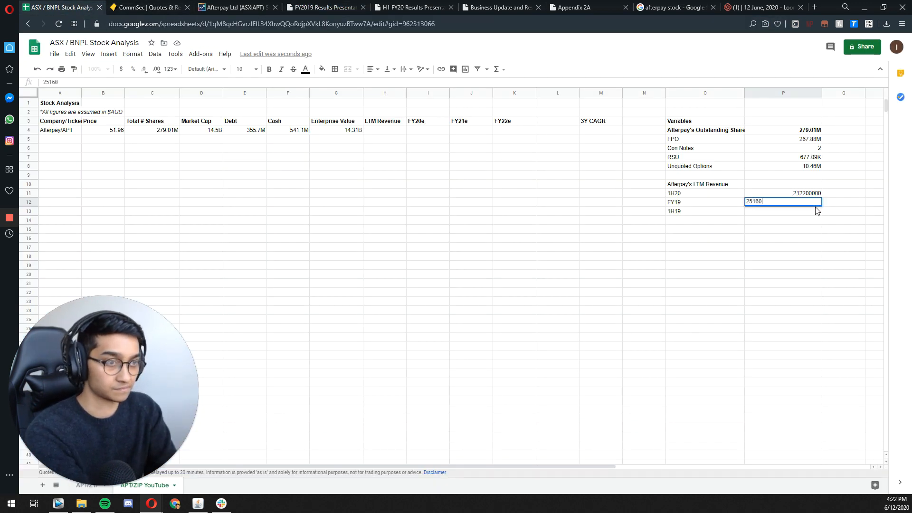
text(0000)
key(Return)
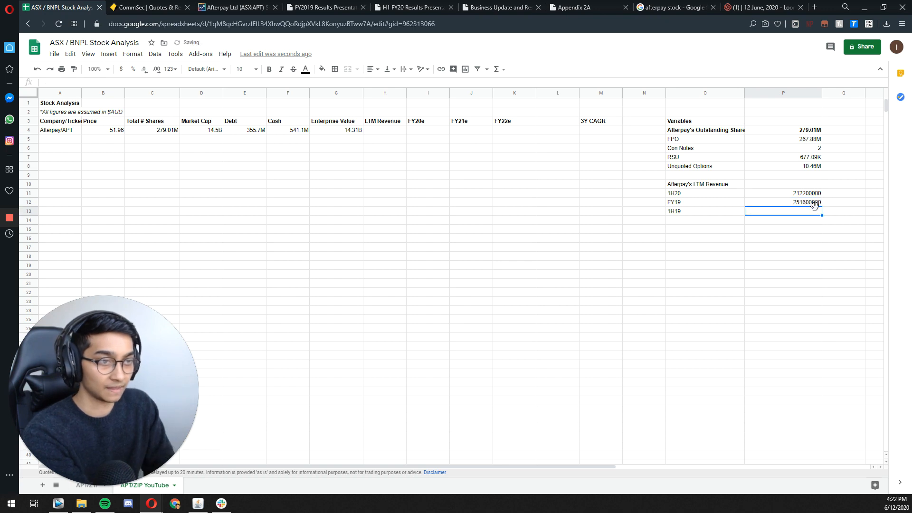
Step: Copy the H1 FY19 Afterpay Total Income figure from the key drivers slide of the H1 FY20 Results Presentation
click(323, 7)
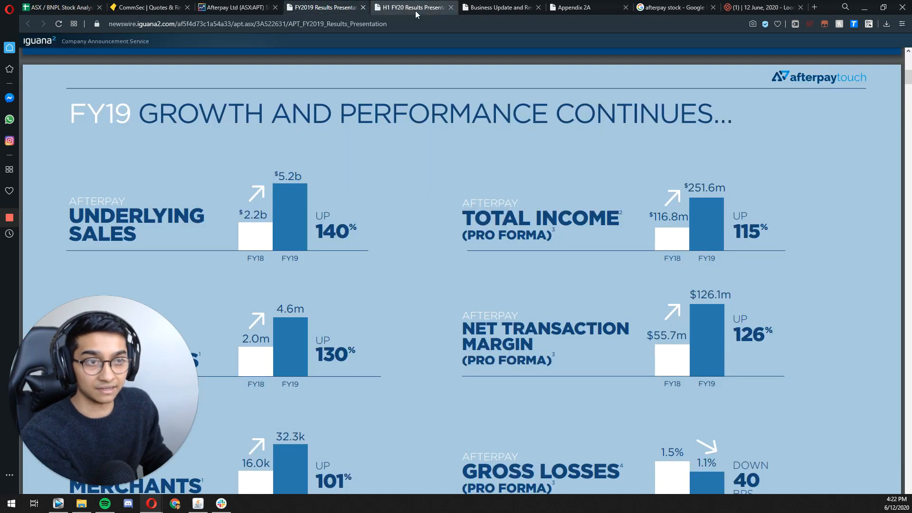
click(415, 10)
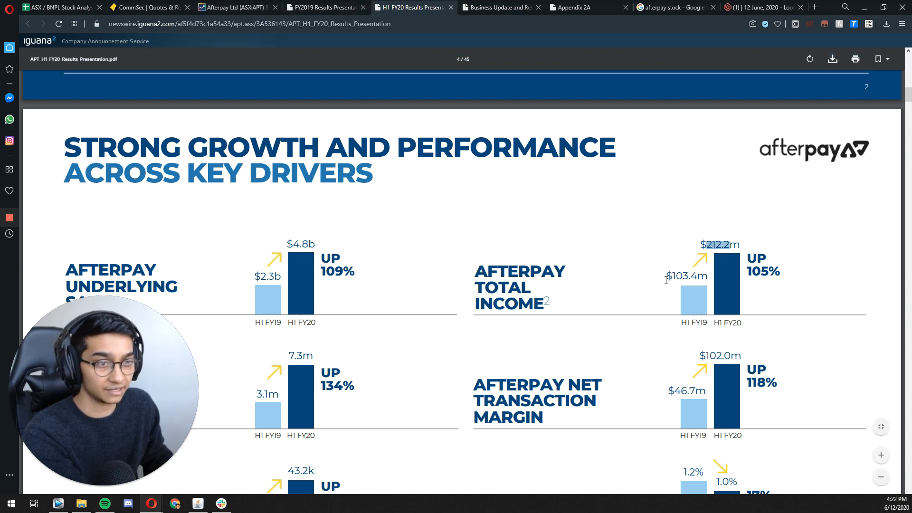
drag(680, 322, 711, 326)
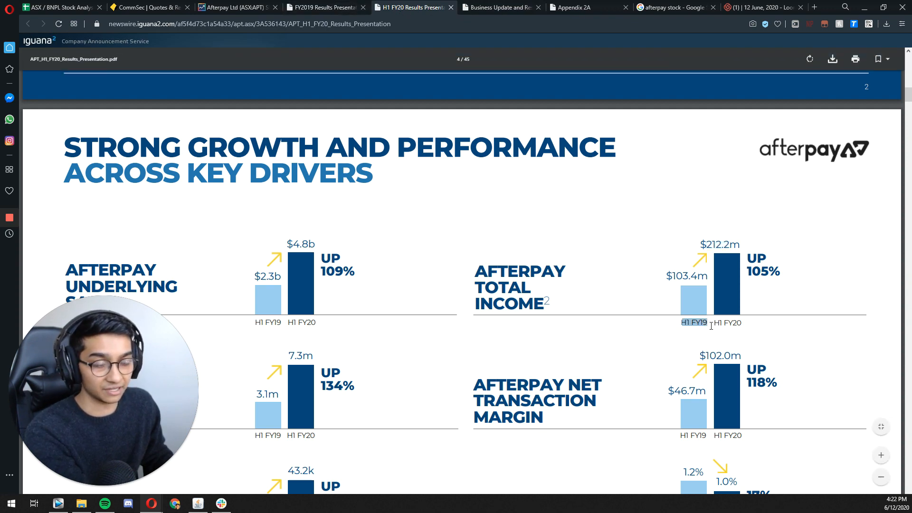
drag(671, 276, 698, 276)
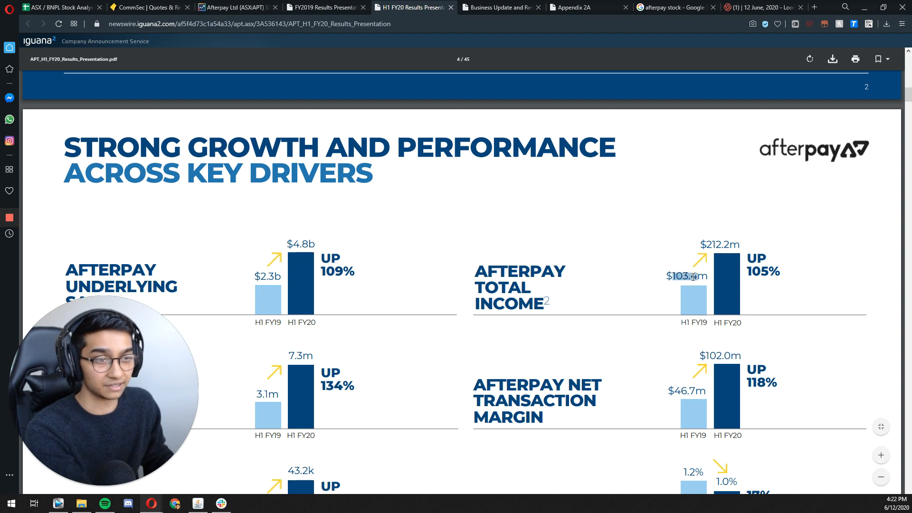
key(ctrl+c)
Step: Enter the 1H19 total income in P13 of the stock analysis sheet as the full figure 103400000
click(59, 7)
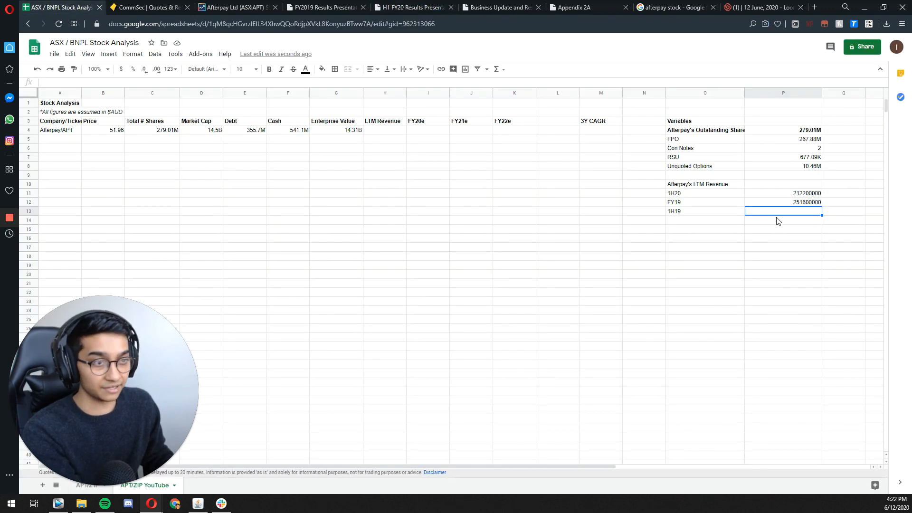
key(ctrl+v)
text(1034)
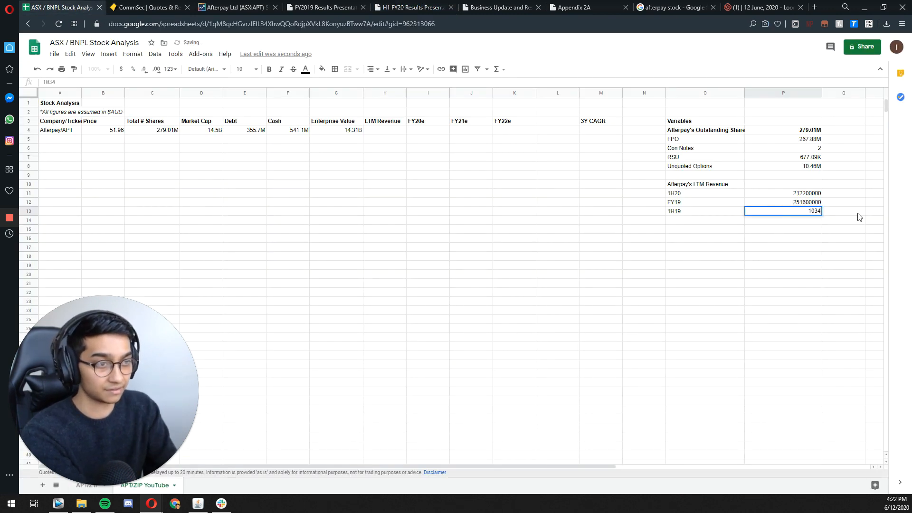
text(00000)
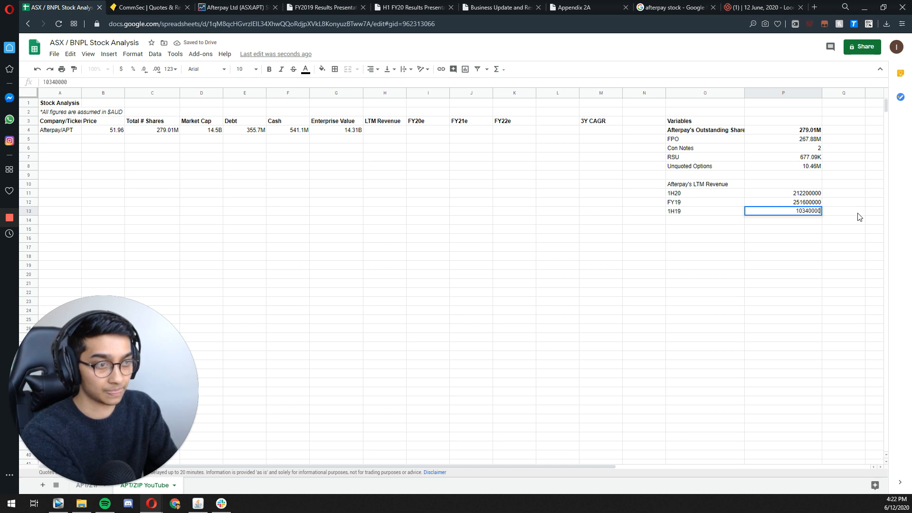
key(Return)
Step: Calculate Afterpay's LTM revenue in P10 as 1H20 plus FY19 less 1H19, with the formula =P11+(P12-P13)
key(Left)
key(Up)
key(Up)
key(Right)
key(Up)
key(Up)
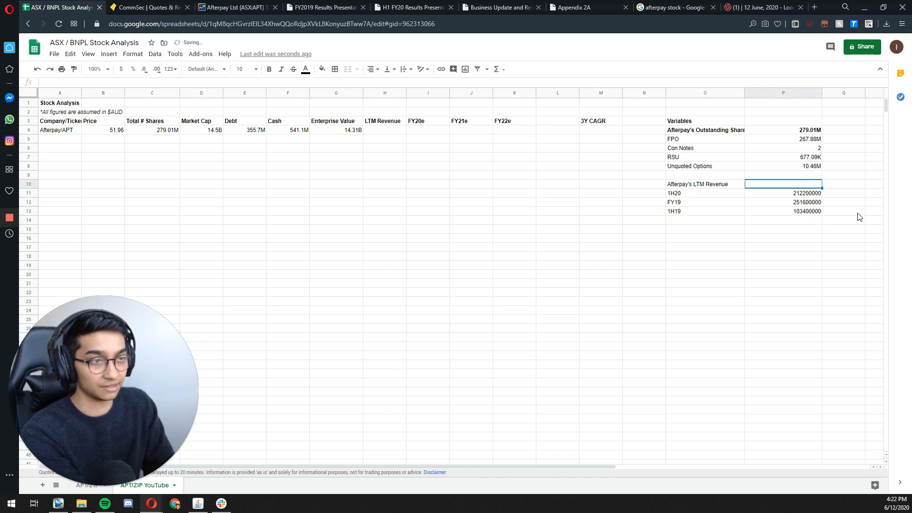
key(Up)
key(Down)
text(=)
key(Down)
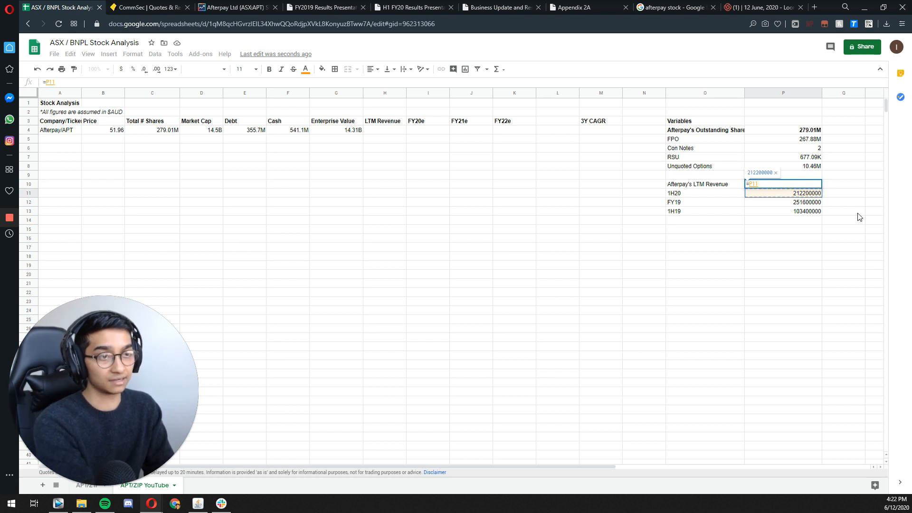
text(+()
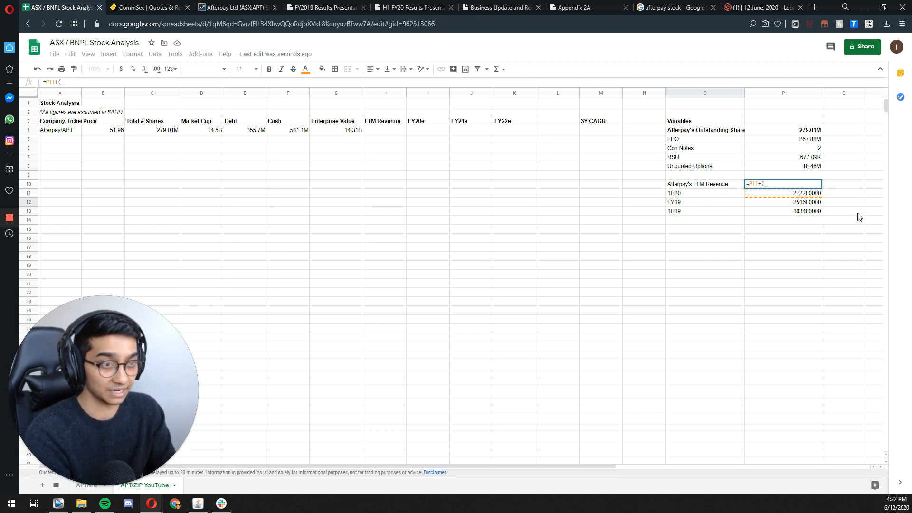
text(P12)
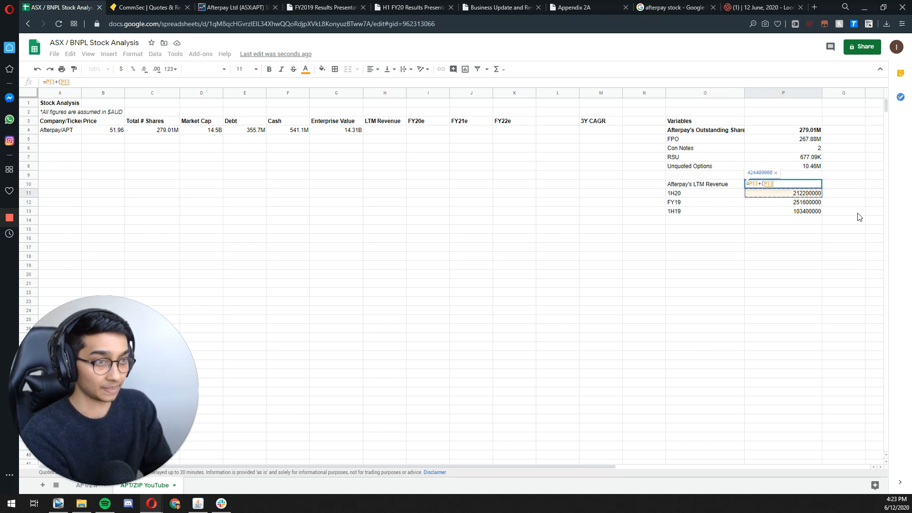
text(-P13)
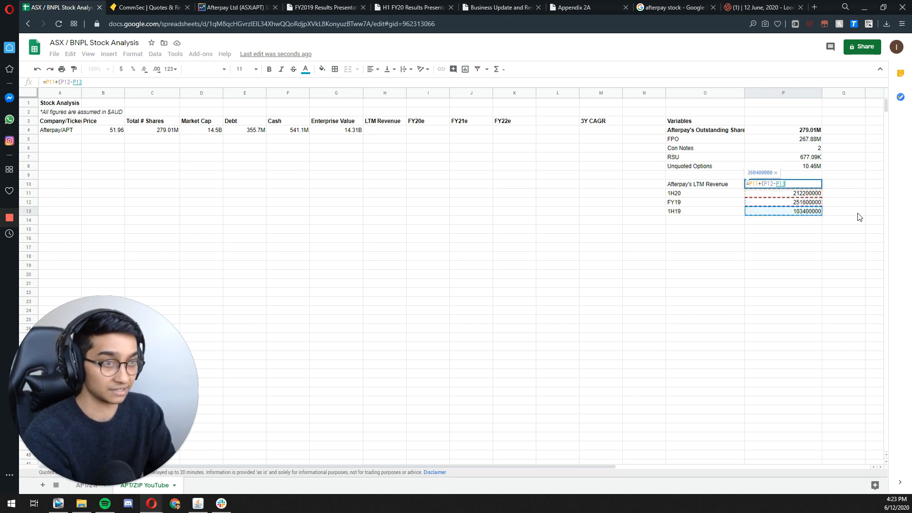
text())
key(Return)
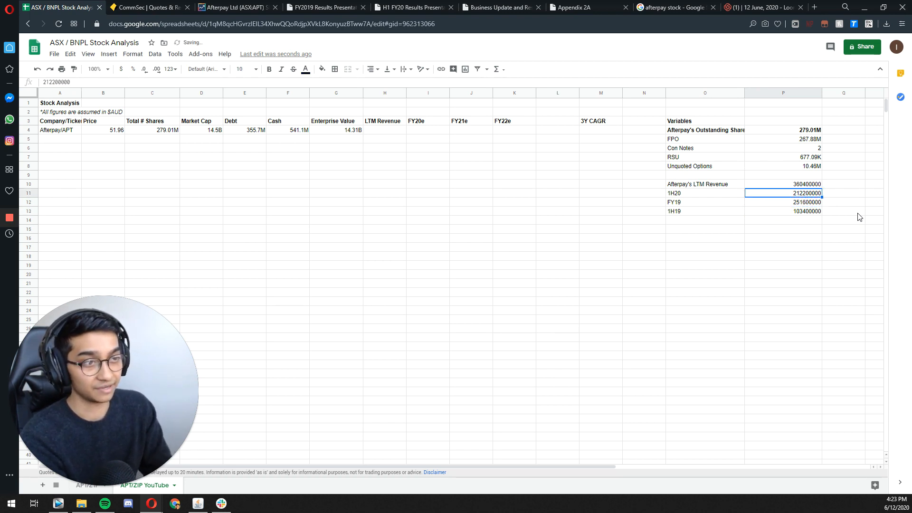
Step: Apply the custom millions (M) number format to the LTM revenue figures in P10:P13
key(Up)
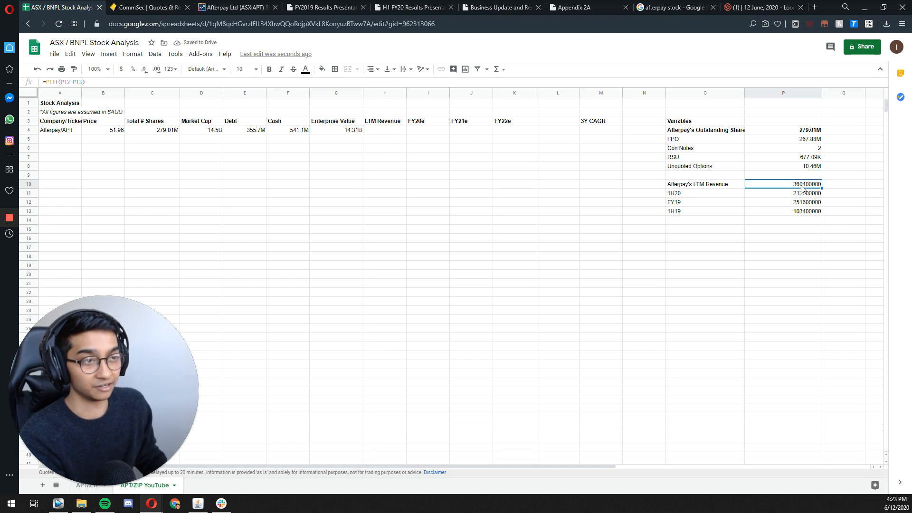
drag(801, 186, 791, 215)
click(133, 53)
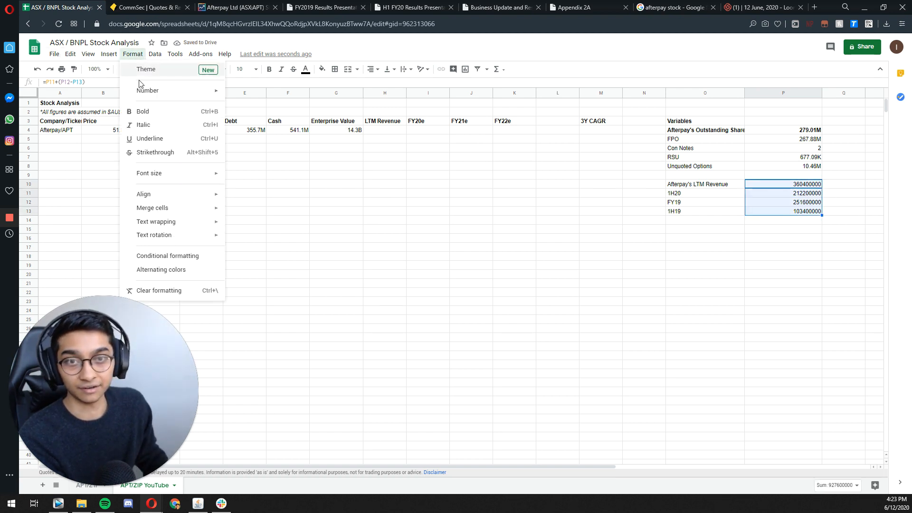
mouse_move(143, 90)
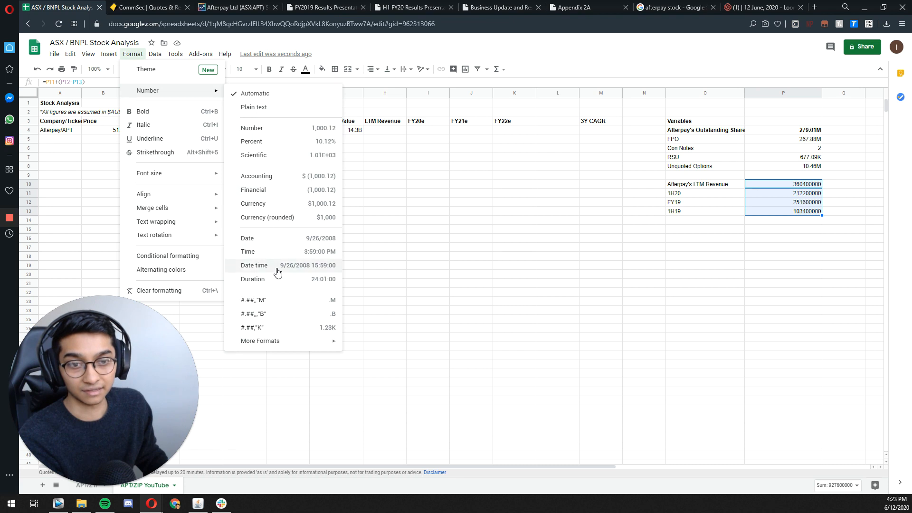
click(304, 300)
click(616, 214)
Step: Make the Afterpay's LTM Revenue heading and its total in O10:P10 bold
drag(698, 186, 778, 187)
key(ctrl+b)
click(708, 230)
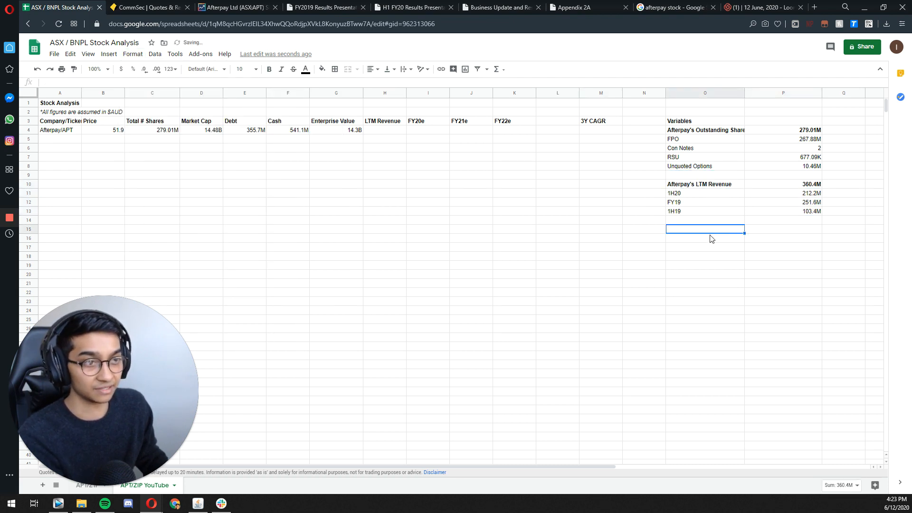
Step: Link Afterpay's LTM Revenue cell H4 to the calculated LTM revenue total in P10 of the variables section
double_click(392, 129)
text(=)
key(Right)
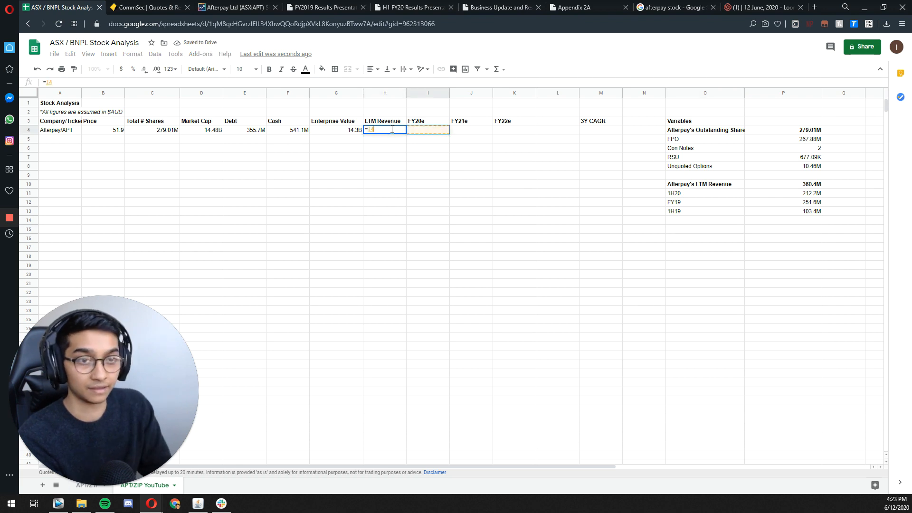
key(Right)
key(Right)
key(Right)
key(Down)
key(Right)
key(Down)
key(Right)
key(Down)
key(Down)
key(Right)
key(Right)
key(Down)
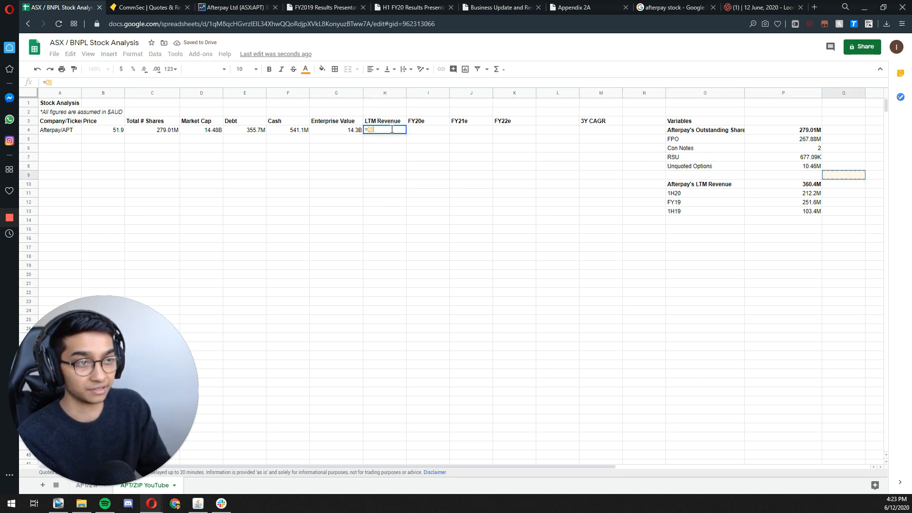
key(Down)
key(Tab)
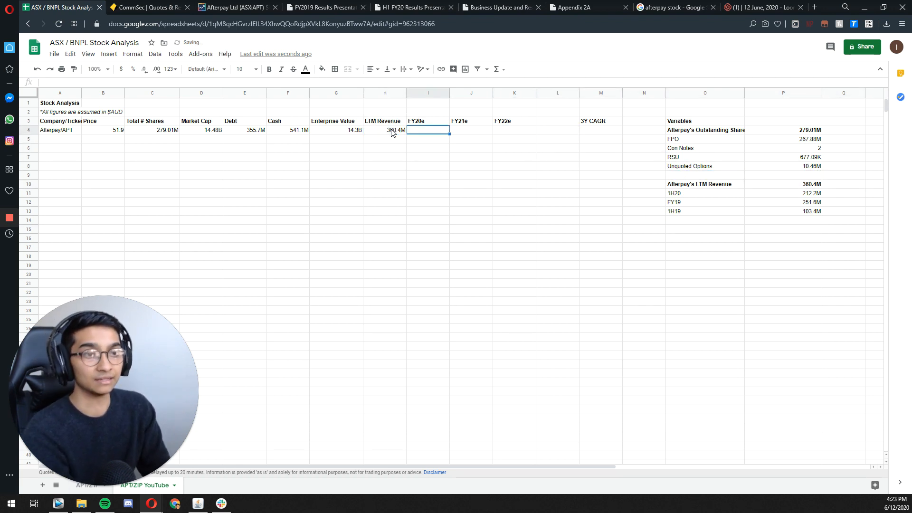
Step: Open the full Goldman Sachs analyst report on Afterpay from the Recommendations section of the CommSec APT page
key(shift+Right)
key(shift+Right)
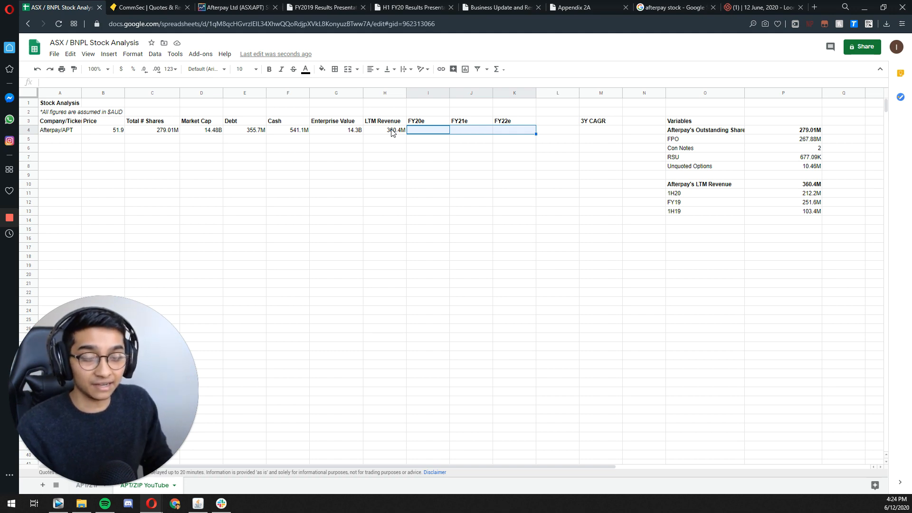
click(172, 14)
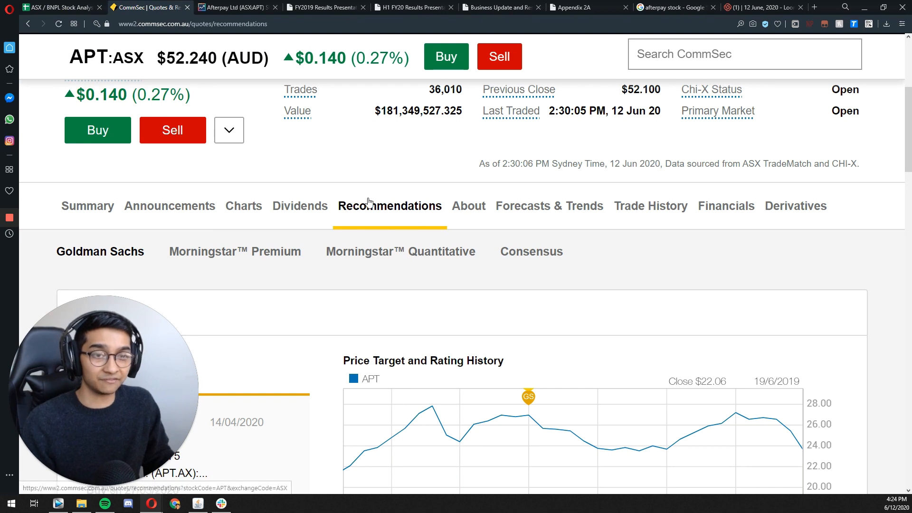
click(299, 206)
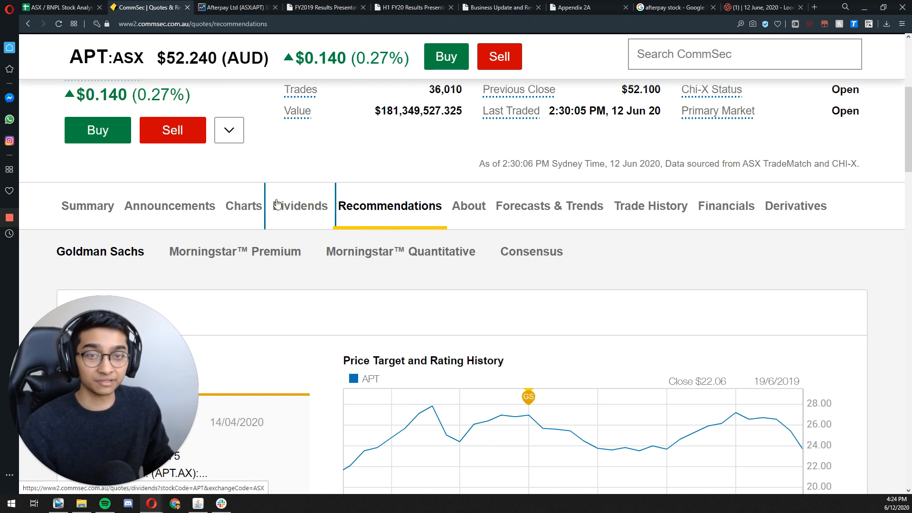
click(356, 223)
scroll(234, 205, down, 1)
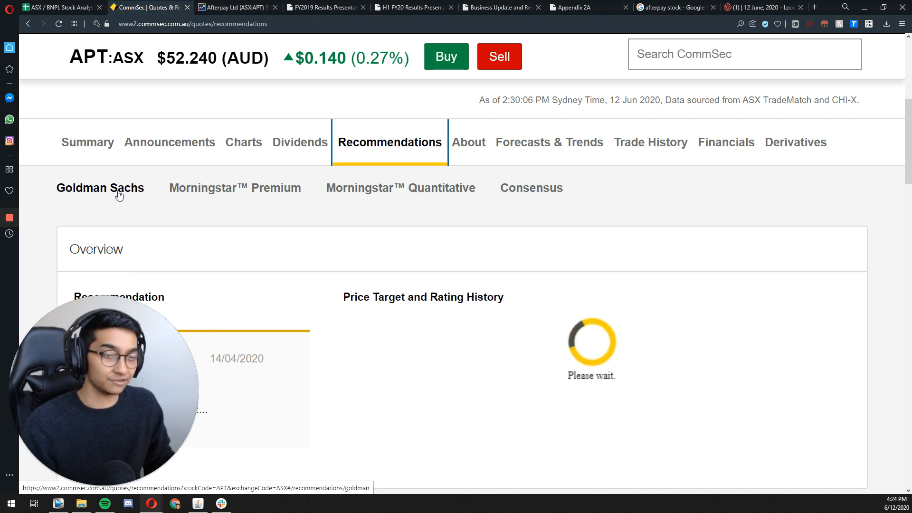
scroll(120, 195, down, 2)
scroll(218, 213, down, 3)
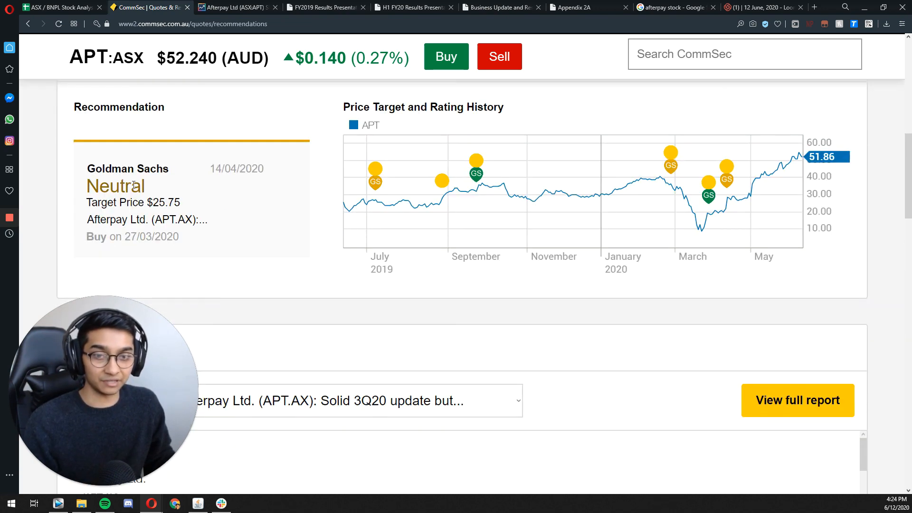
scroll(251, 223, up, 1)
scroll(276, 216, down, 3)
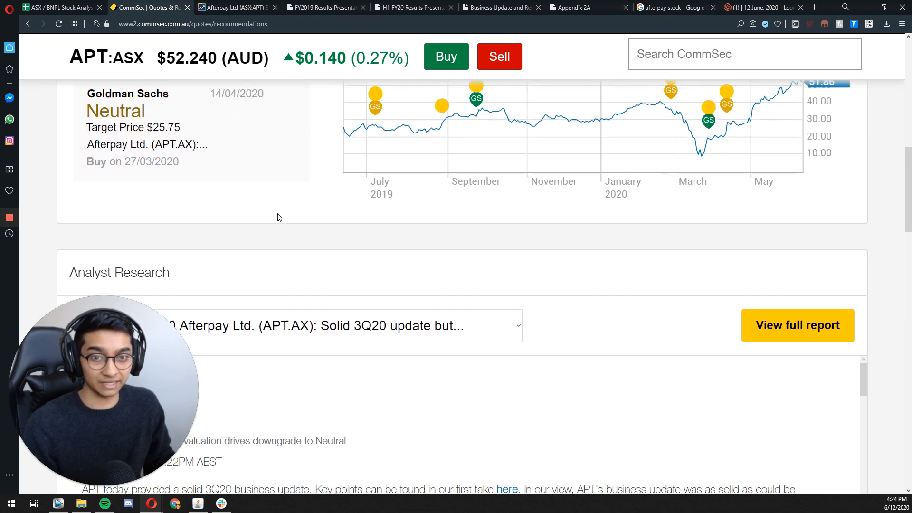
click(791, 150)
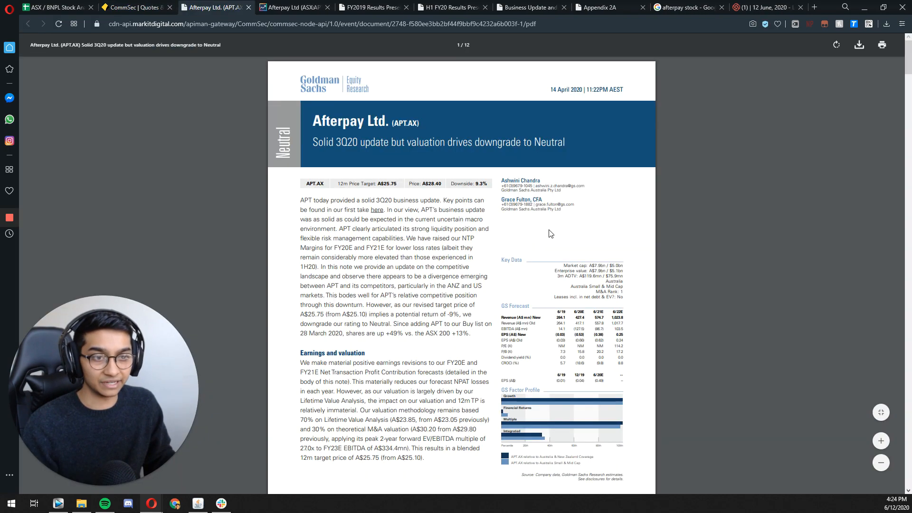
Step: Examine the new revenue estimates for 6/20E to 6/22E in the report's GS Forecast table
scroll(655, 352, up, 5)
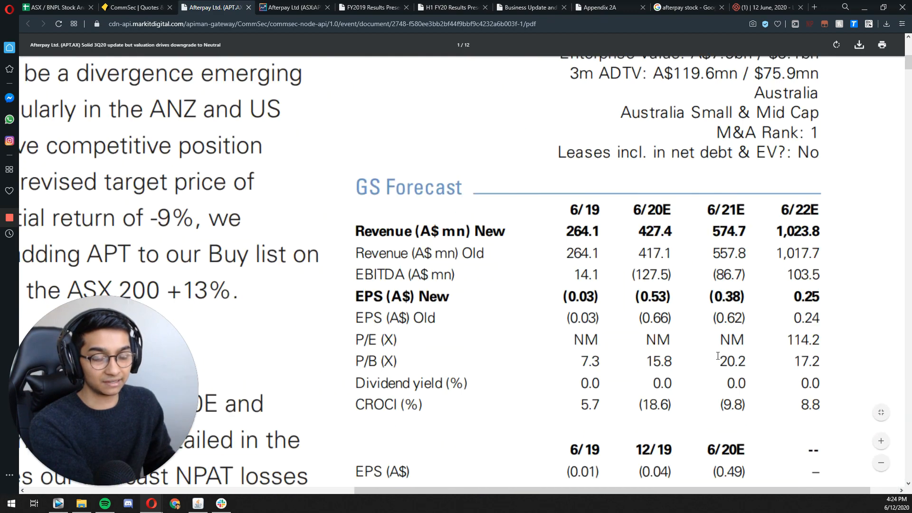
drag(512, 489, 540, 490)
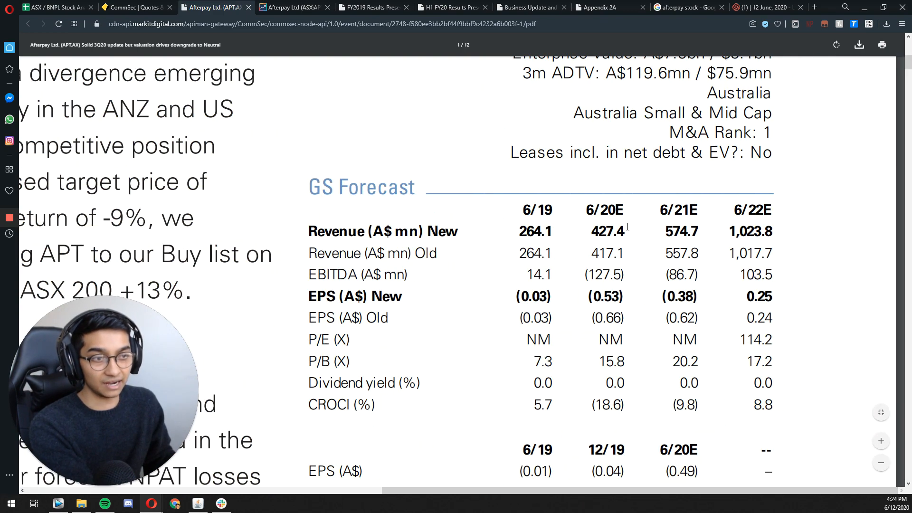
drag(592, 231, 773, 236)
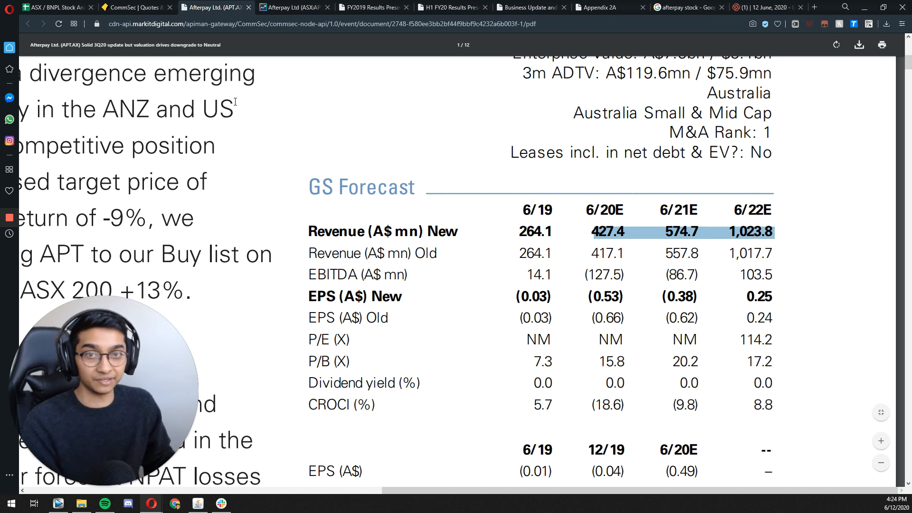
drag(627, 233, 588, 234)
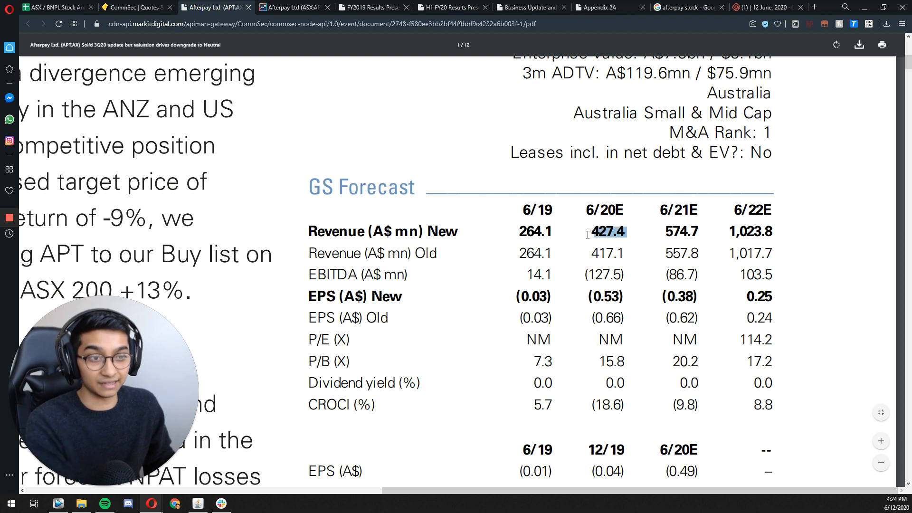
Step: Add the bold heading "Afterpay 3YR Forecast" in O15 of the stock analysis sheet
key(ctrl+1)
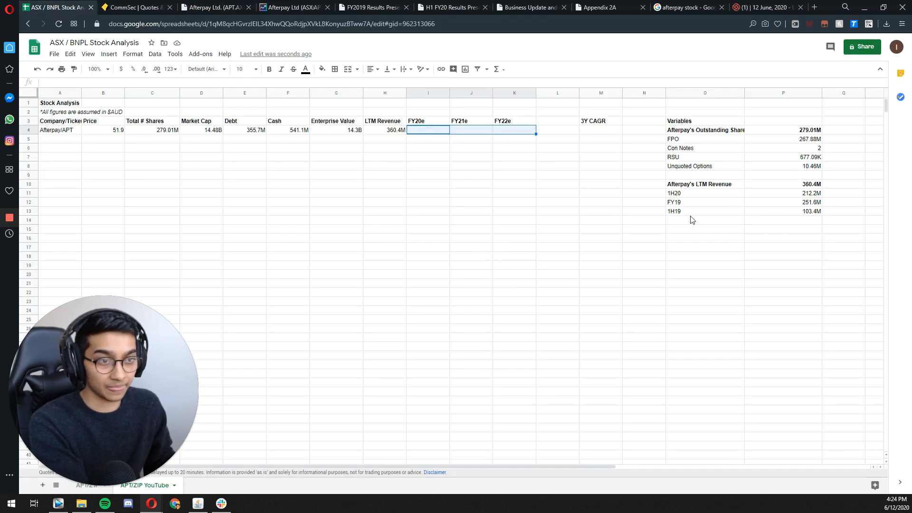
click(691, 229)
text(A)
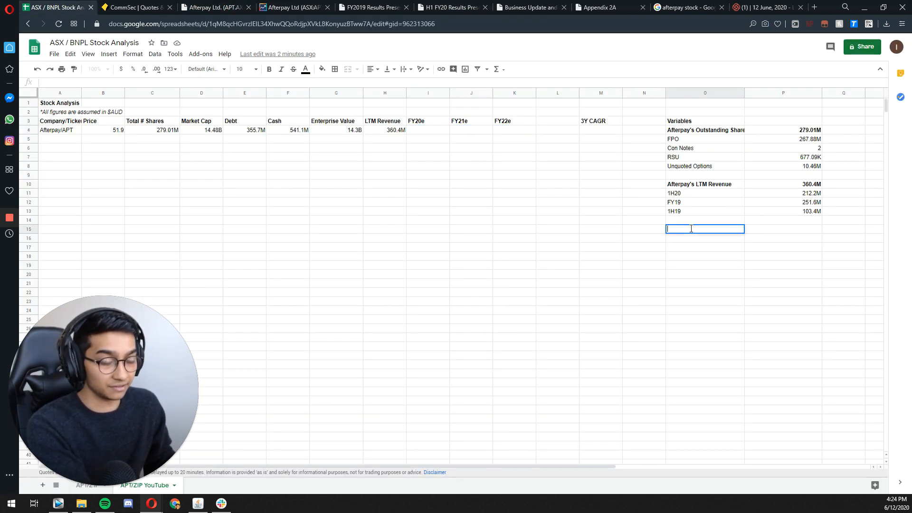
text(f)
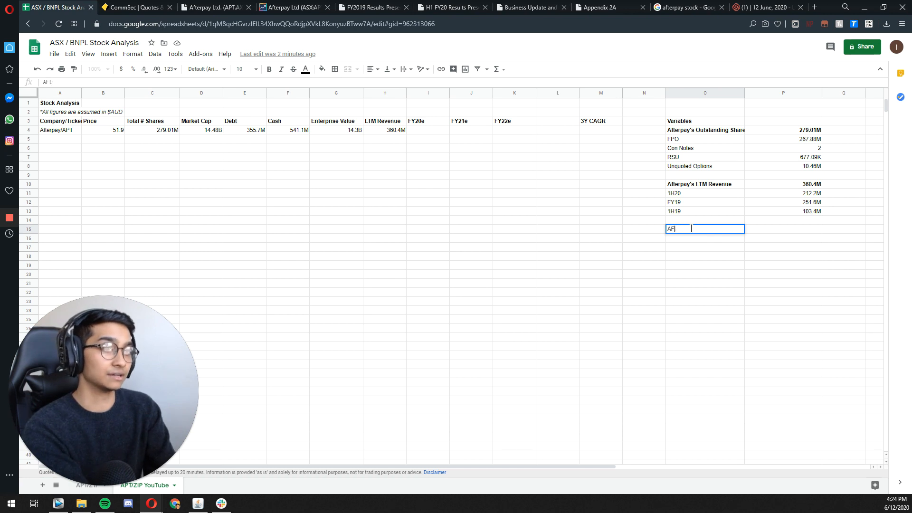
text(te)
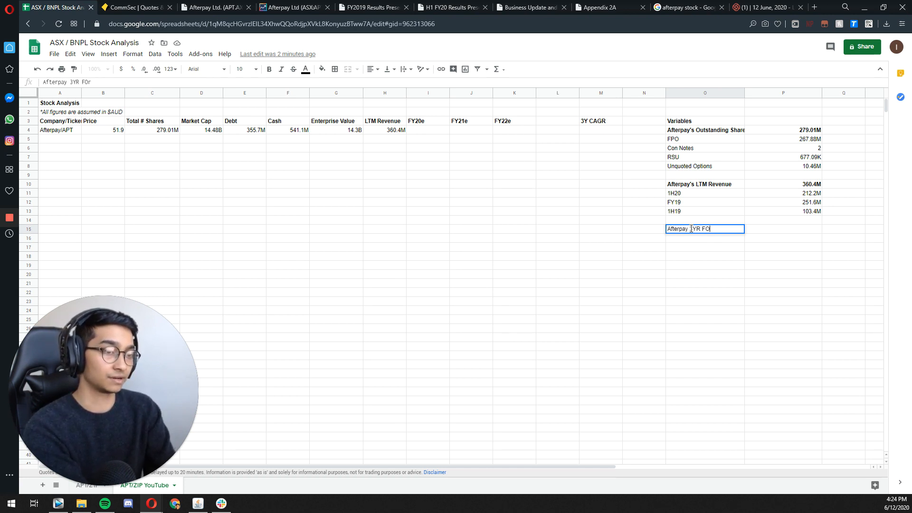
text(rpay 3YR Forecast)
key(Return)
click(691, 229)
key(ctrl+b)
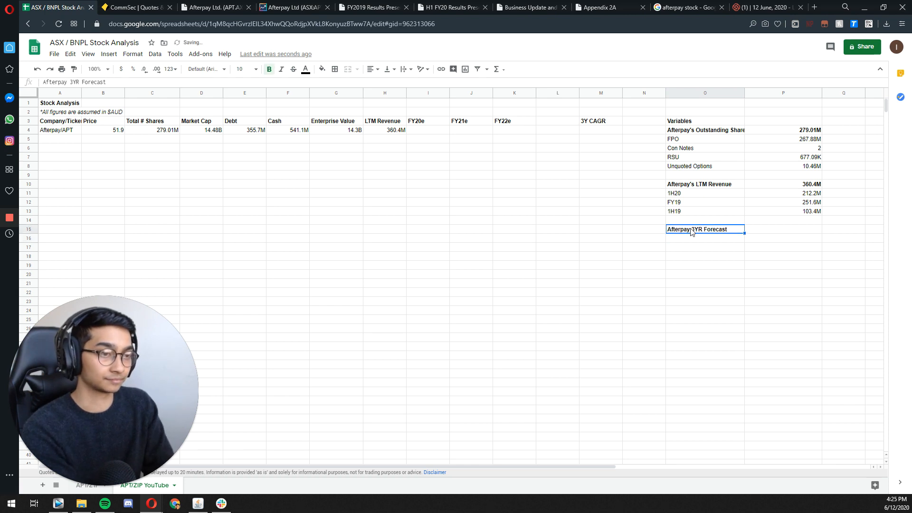
Step: Copy the FY20e, FY21e and FY22e headers from row 3 into O16:O18 and remove the bold from the copies
key(Down)
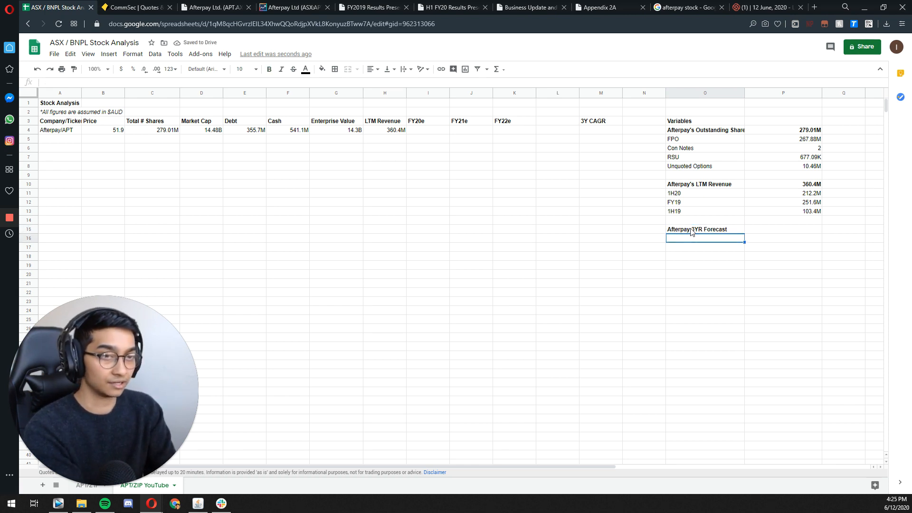
click(428, 122)
key(ctrl+c)
click(681, 238)
key(ctrl+v)
click(463, 121)
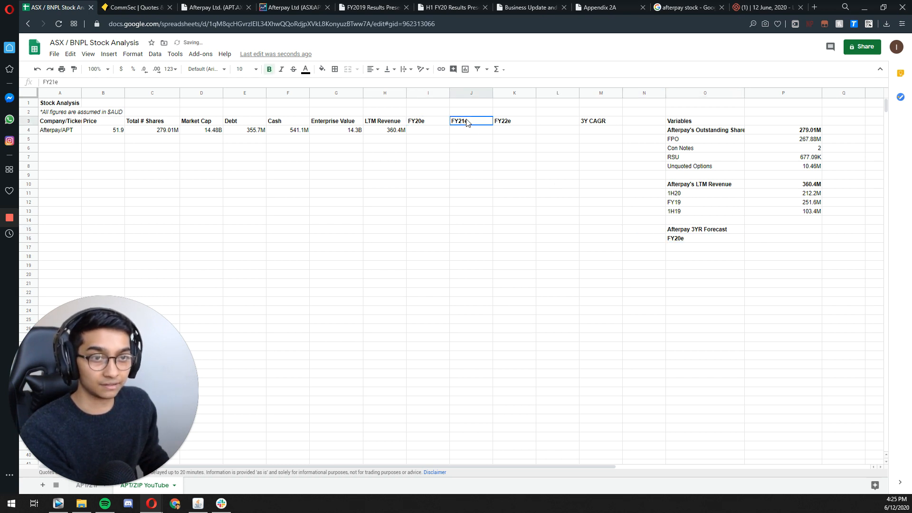
key(ctrl+c)
click(700, 248)
key(ctrl+v)
click(514, 121)
key(ctrl+c)
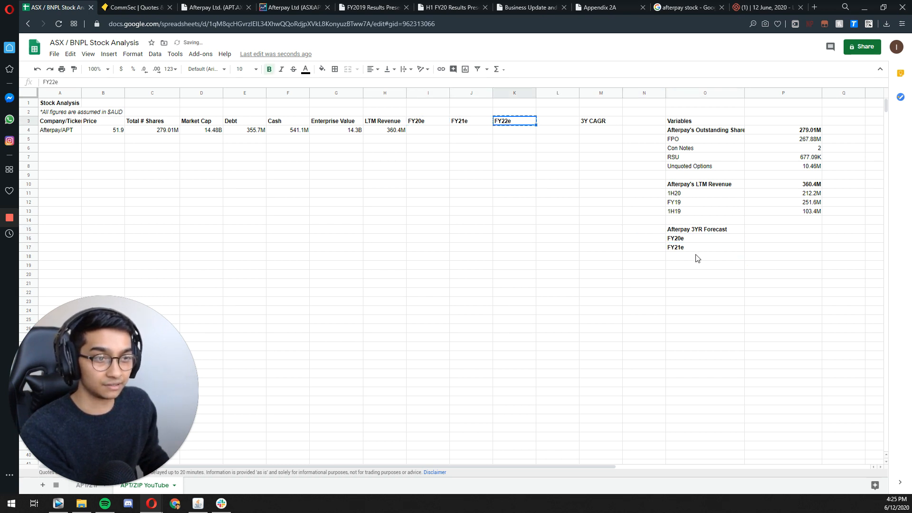
click(697, 257)
key(ctrl+v)
drag(681, 238, 698, 257)
key(ctrl+b)
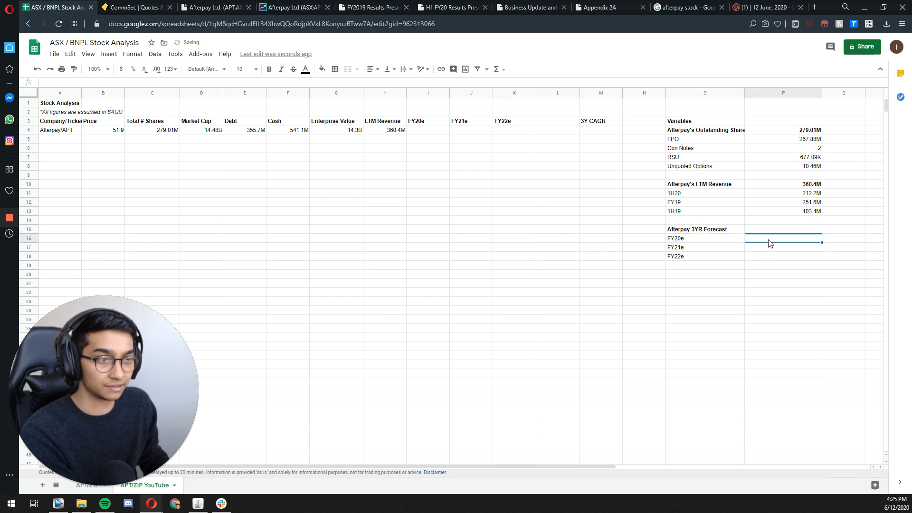
double_click(769, 238)
key(ctrl+v)
key(ctrl+z)
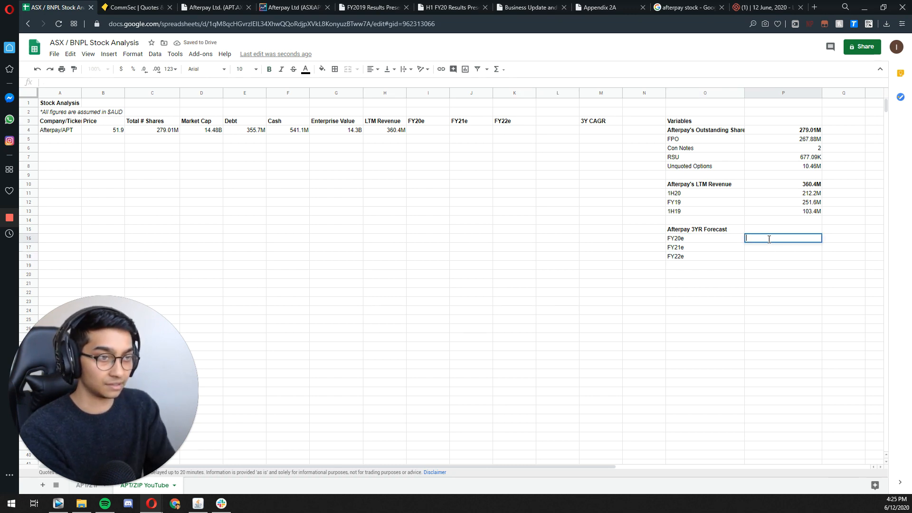
Step: Close the FY2019 Results, H1 FY20 Results, Business Update and Appendix 2A documents
click(525, 8)
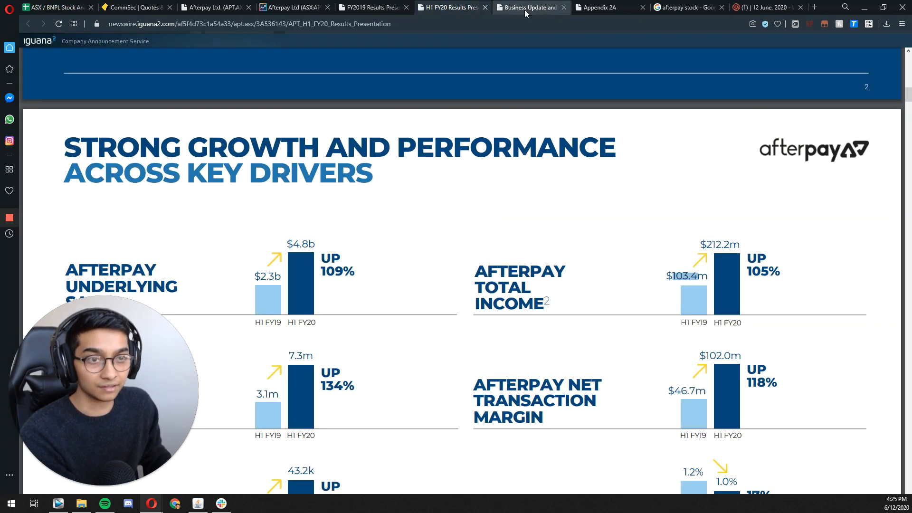
click(408, 8)
click(408, 8)
click(407, 8)
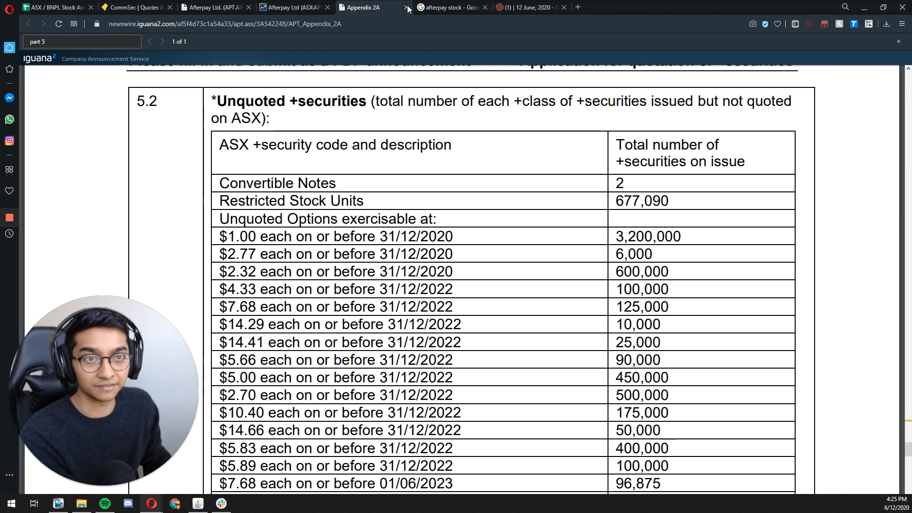
click(408, 8)
Step: Enter the Goldman Sachs 6/20E new revenue forecast in P16 as the full figure 427400000
click(216, 7)
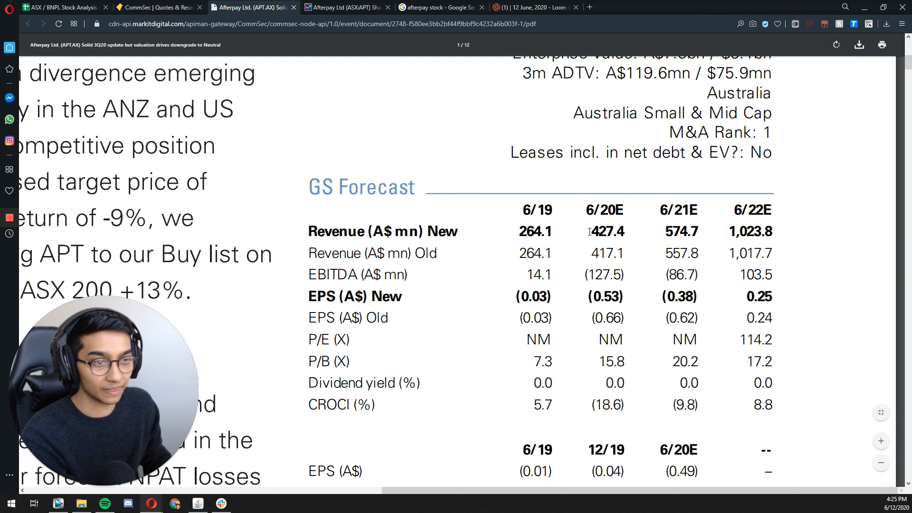
click(88, 9)
double_click(779, 238)
key(ctrl+v)
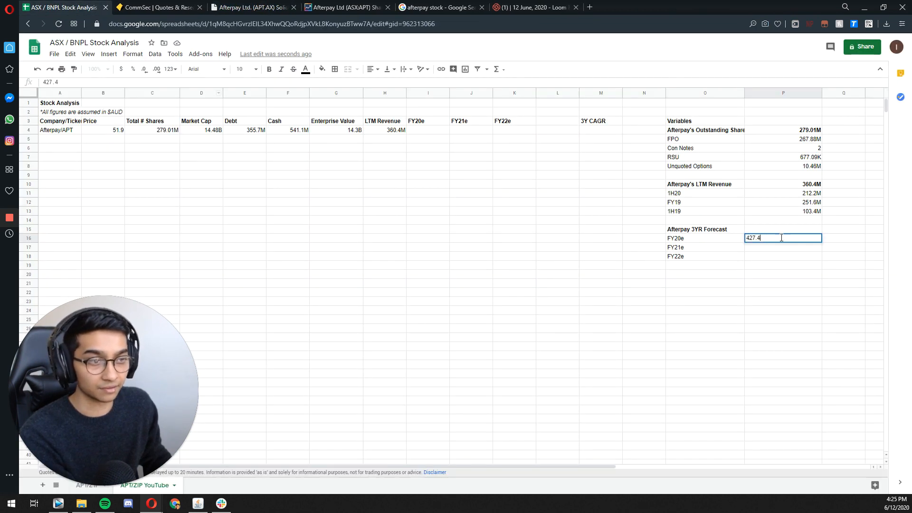
key(BackSpace)
key(BackSpace)
text(40000)
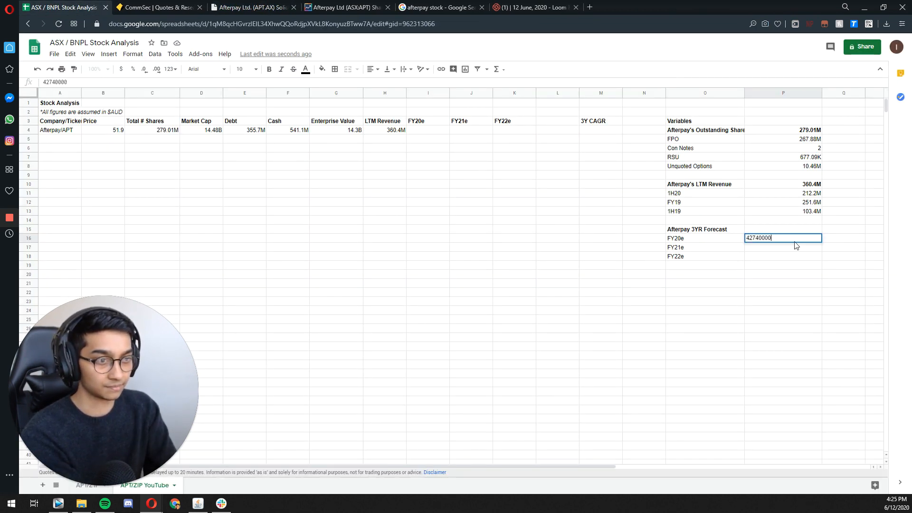
key(Return)
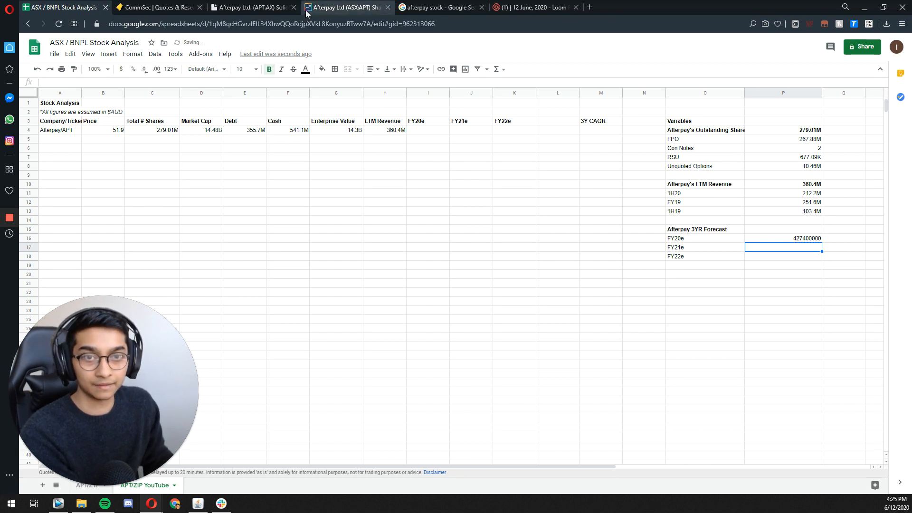
Step: Enter the Goldman Sachs 6/21E new revenue forecast in P17 as the full figure 574700000
click(277, 8)
mouse_move(665, 232)
mouse_down()
mouse_move(718, 229)
mouse_move(666, 231)
mouse_up()
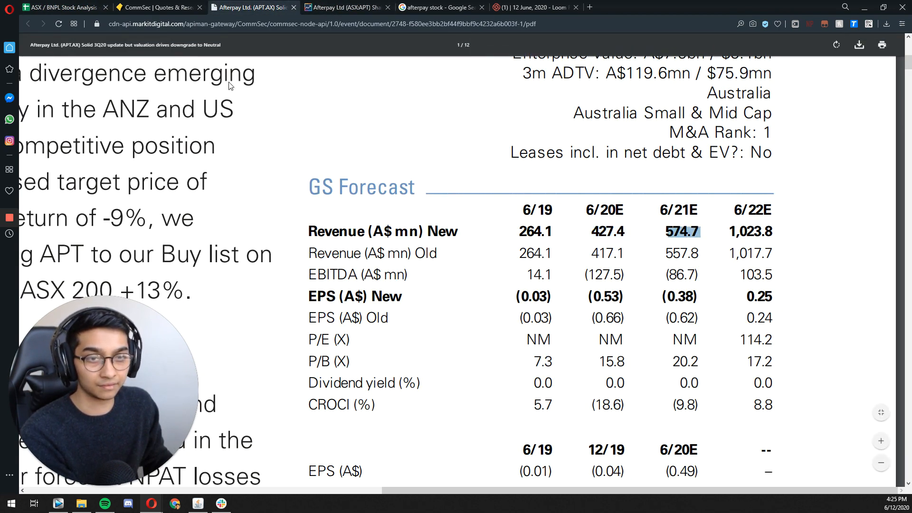
click(75, 13)
text(574)
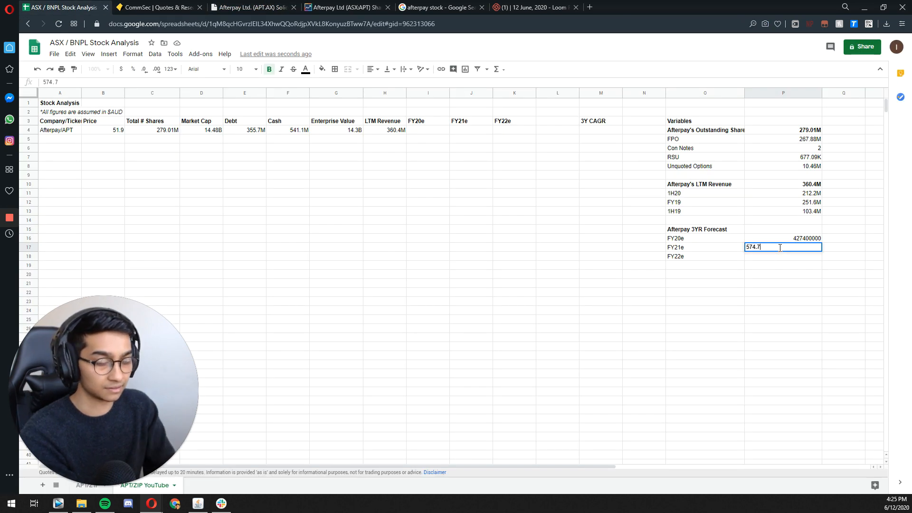
text(7000)
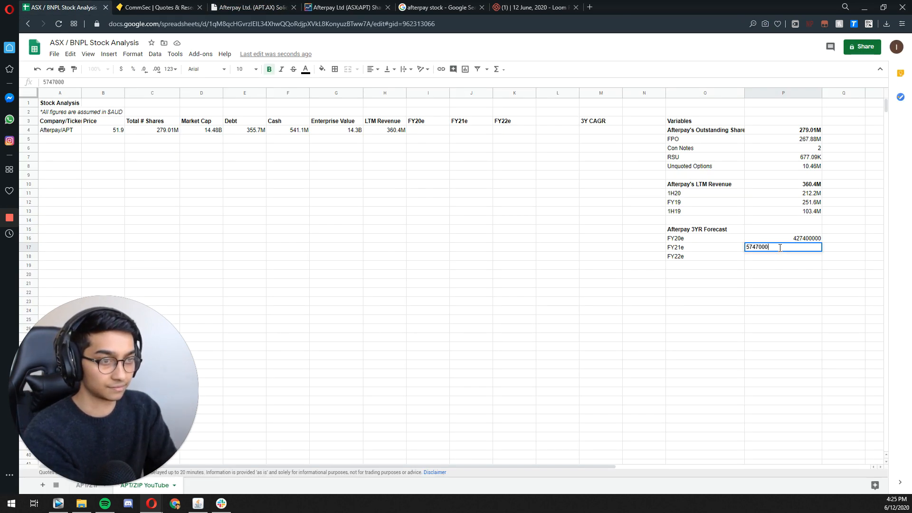
text(00)
key(Return)
click(257, 8)
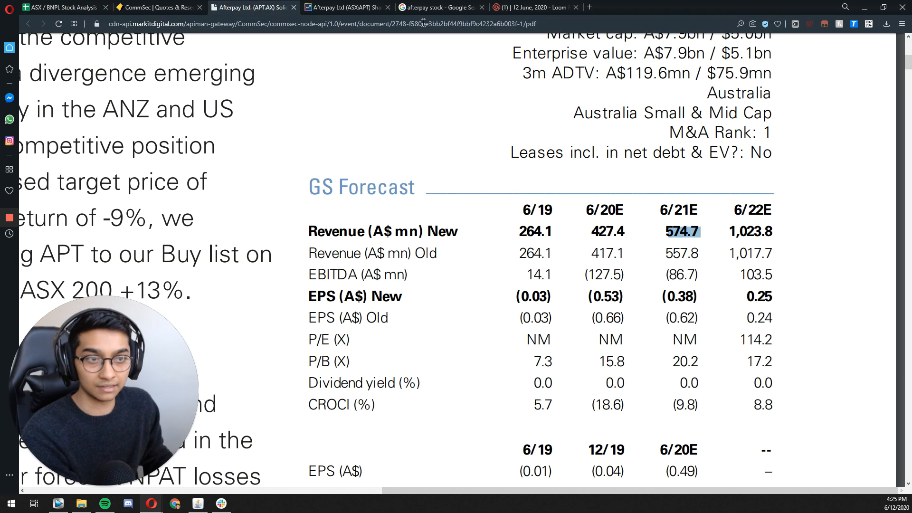
drag(729, 232, 772, 227)
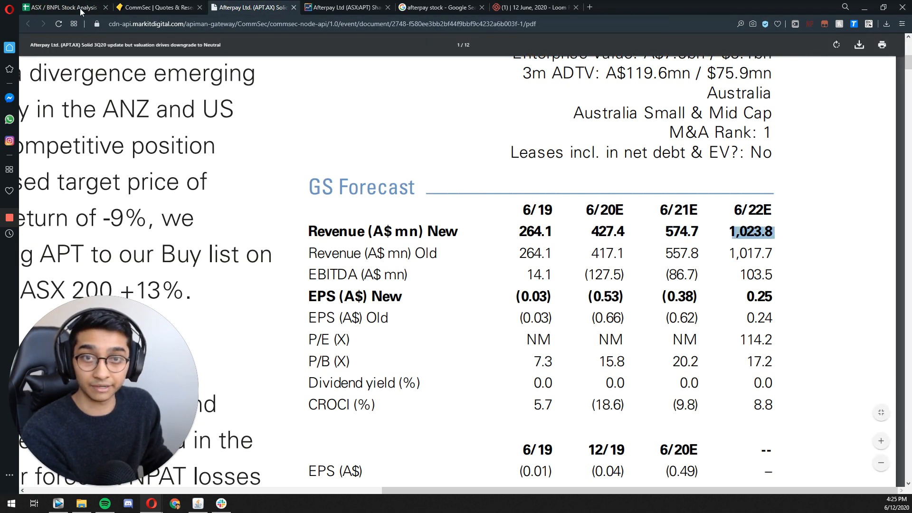
click(81, 8)
double_click(783, 256)
key(ctrl+v)
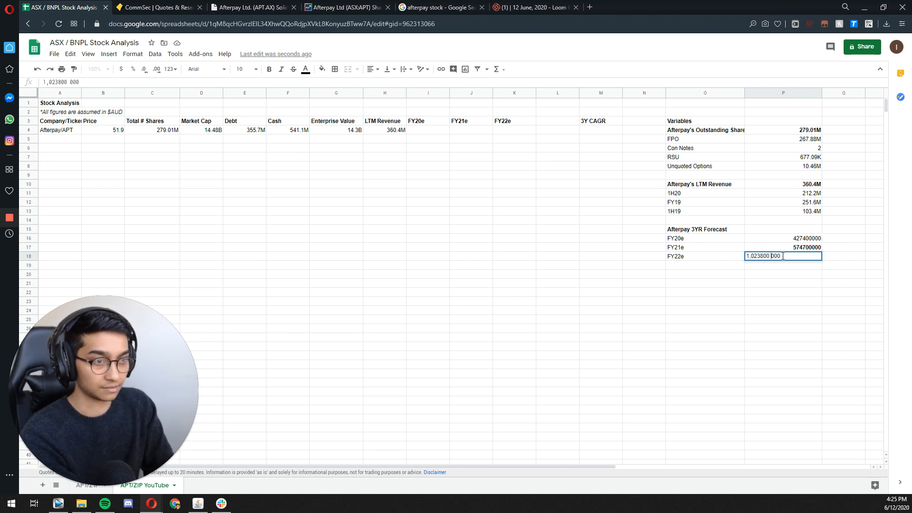
key(BackSpace)
key(Return)
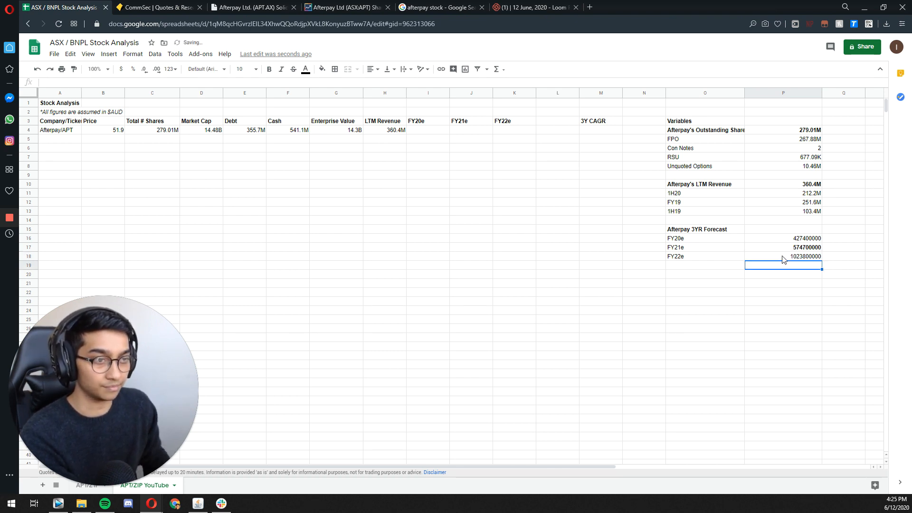
Step: Remove the bold from P17 and apply the custom millions ("M") number format to P16:P17
click(802, 246)
drag(802, 238, 802, 247)
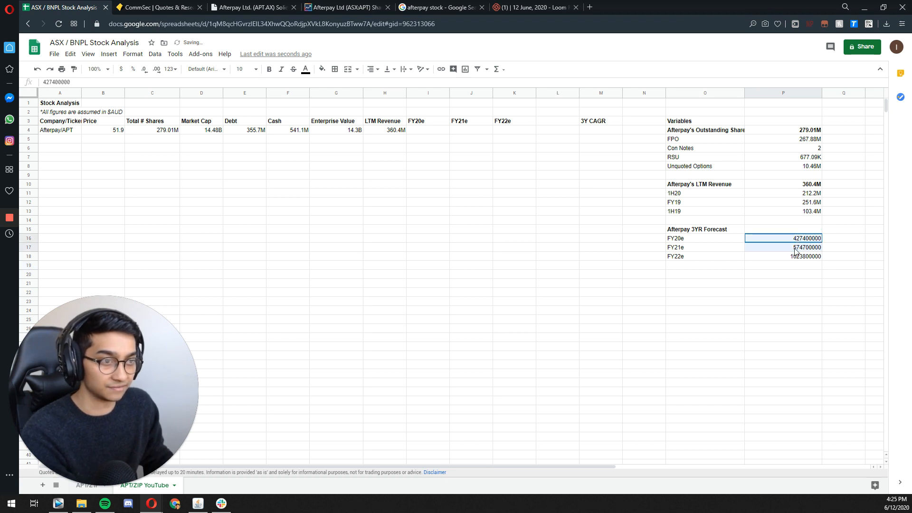
click(132, 54)
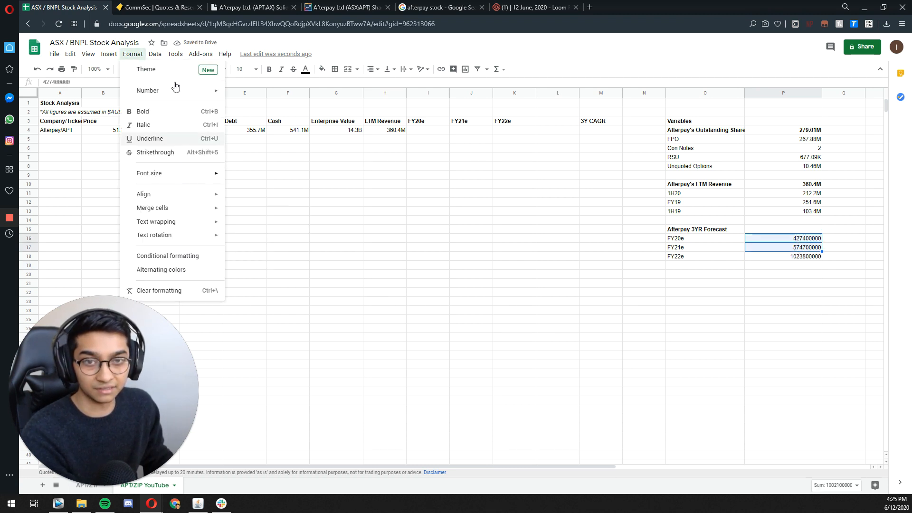
mouse_move(175, 90)
click(285, 300)
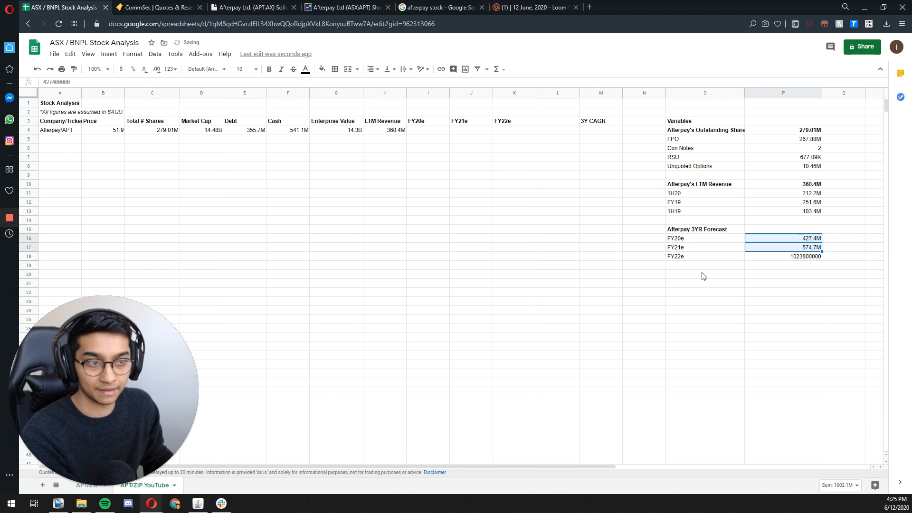
Step: Apply the custom billions ("B") number format to the FY22e forecast in P18
click(757, 256)
click(133, 54)
mouse_move(176, 90)
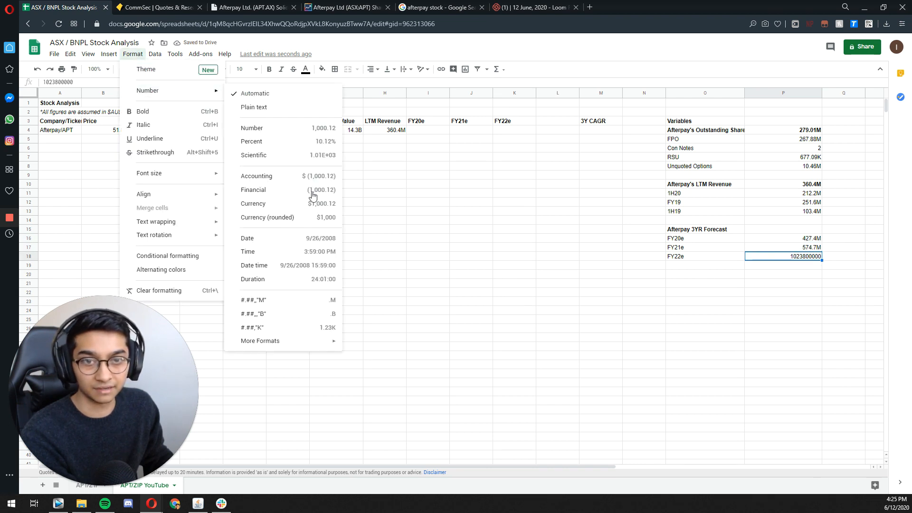
click(284, 314)
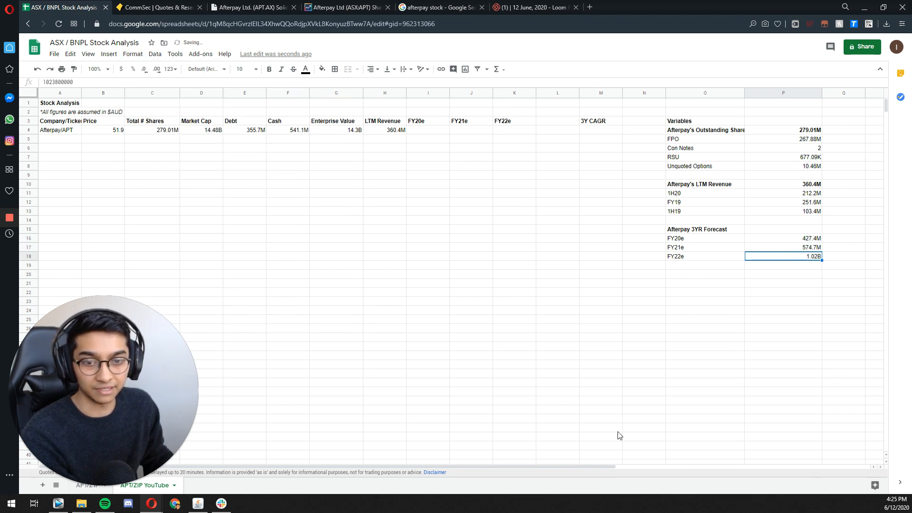
click(791, 291)
click(691, 259)
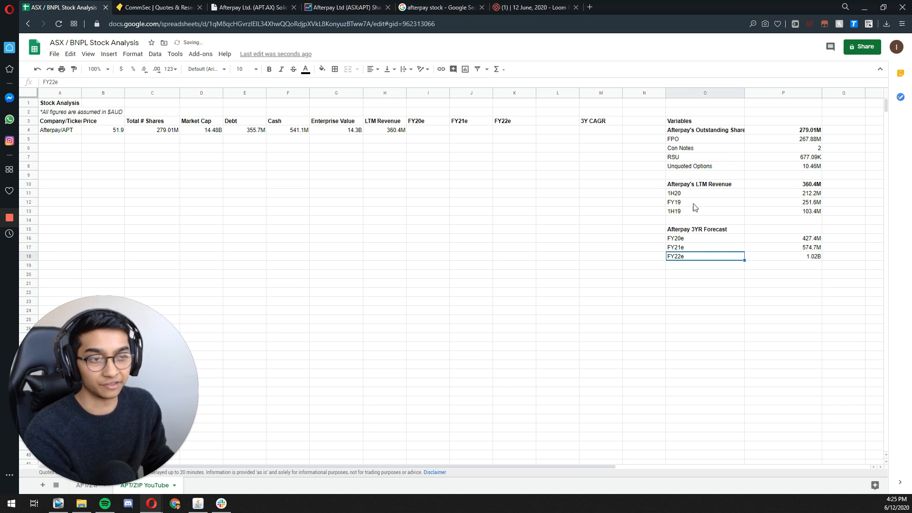
Step: Link Afterpay's FY20e cell I4 to the forecast with the formula =P16
click(427, 131)
text(=)
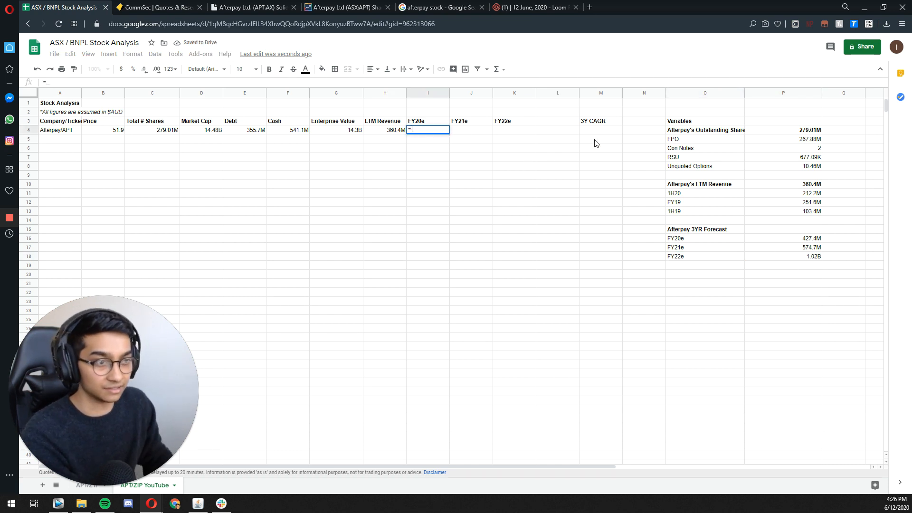
click(764, 238)
key(Return)
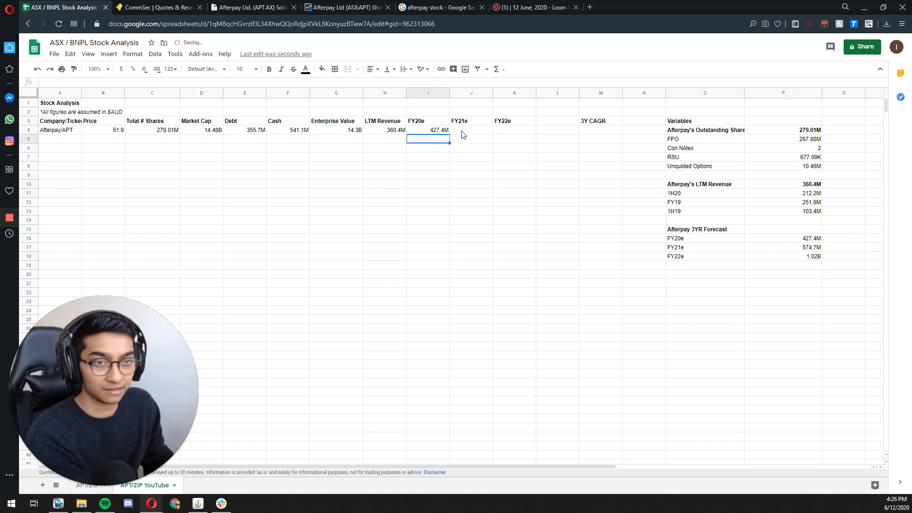
Step: Link Afterpay's FY21e cell J4 to the forecast with the formula =P17
double_click(463, 132)
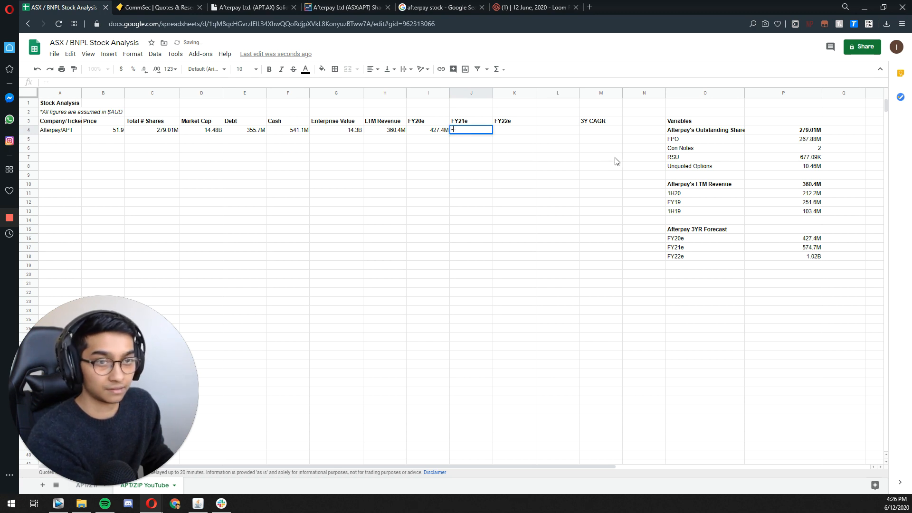
text(=)
click(749, 249)
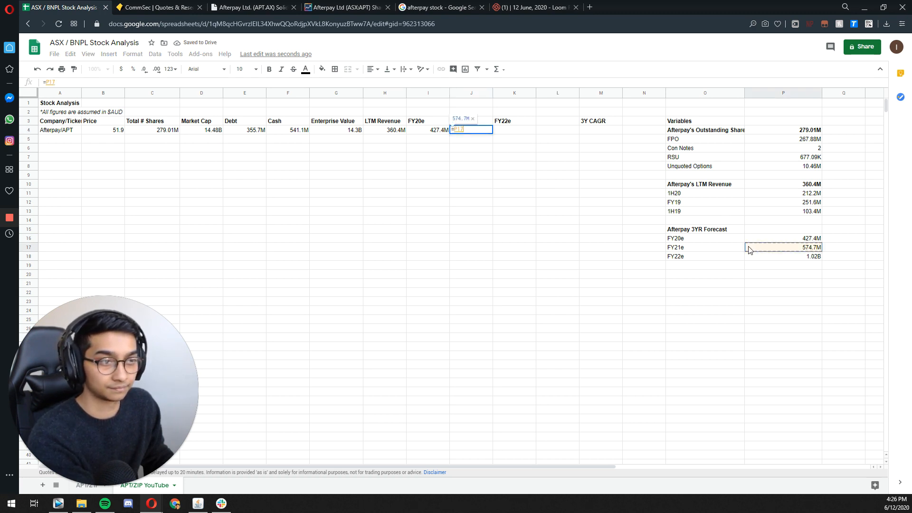
key(Tab)
Step: Link Afterpay's FY22e cell K4 to the forecast in P18
double_click(515, 130)
text(=)
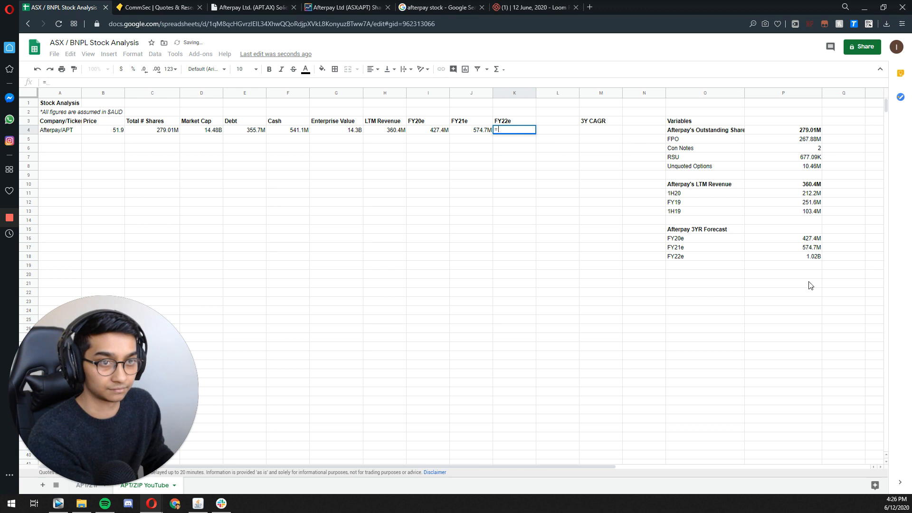
click(776, 258)
key(Return)
click(507, 188)
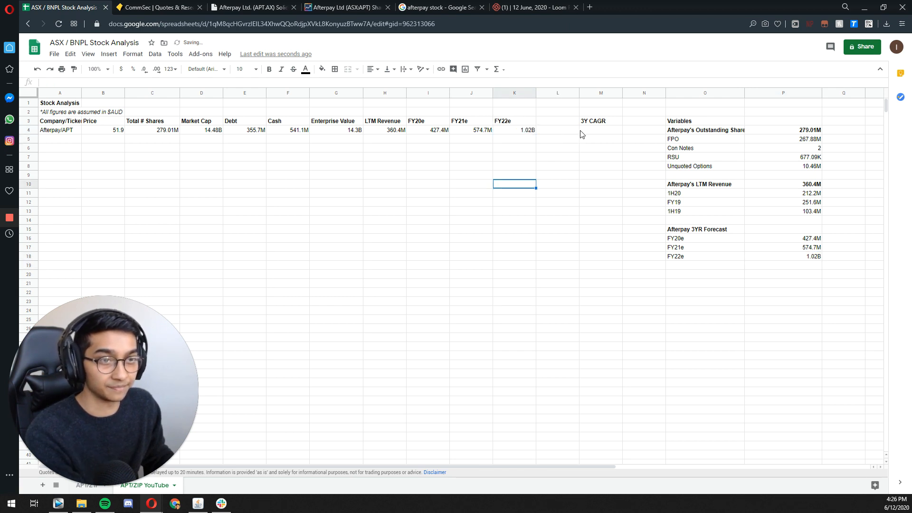
drag(427, 132, 512, 140)
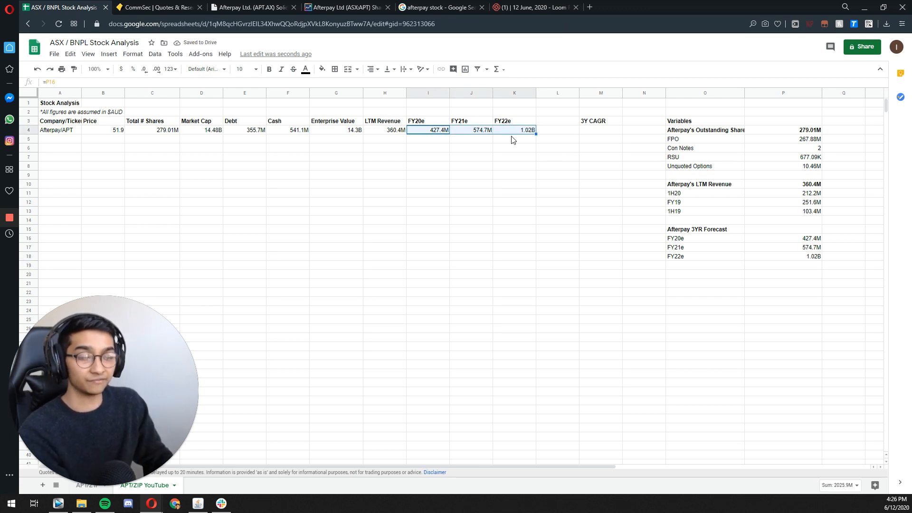
Step: Calculate Afterpay's 3Y CAGR in M4 from FY22e and LTM revenue with the formula =(K4/H4)^(1/3)-1
click(584, 129)
double_click(593, 129)
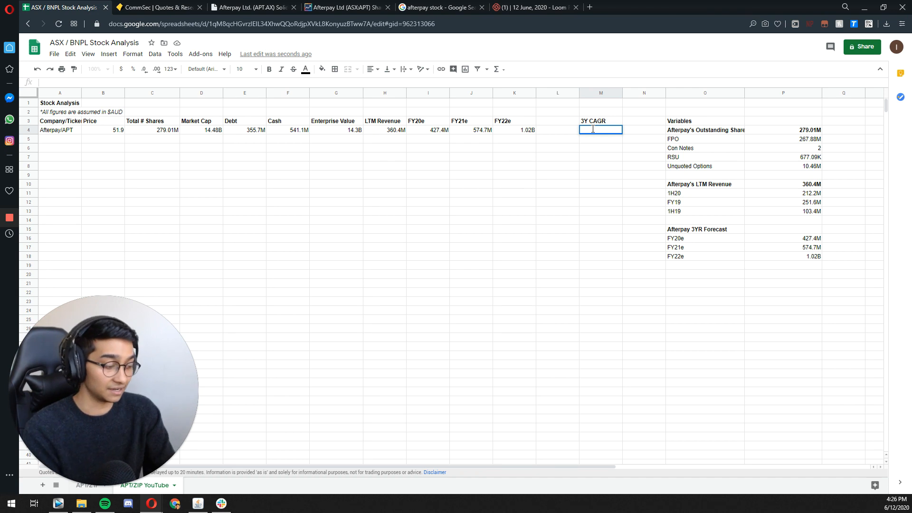
text(=)
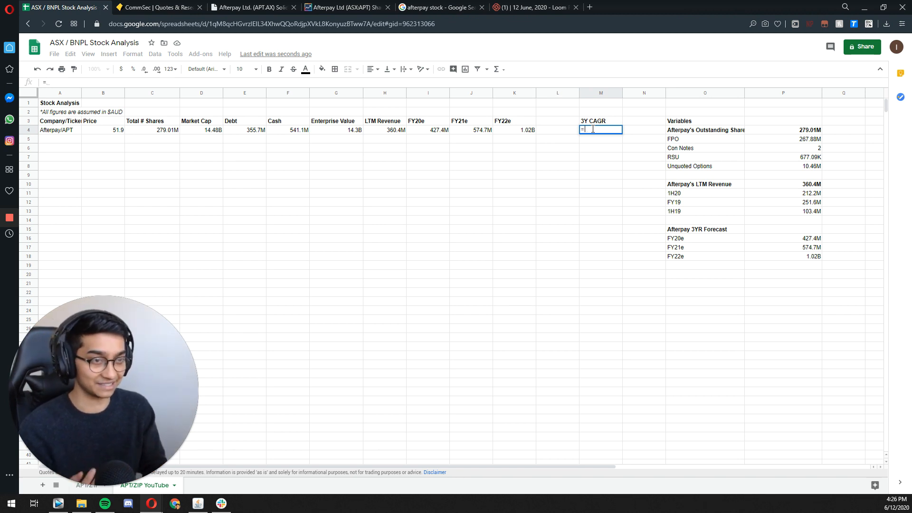
text((L4)
key(Left)
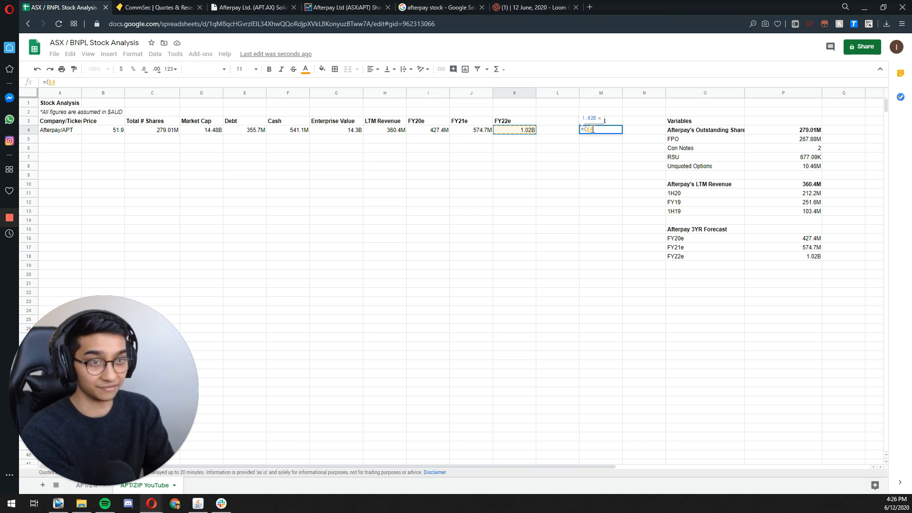
text(/)
key(Left)
key(Left)
key(Left)
key(Left)
key(Left)
key(Left)
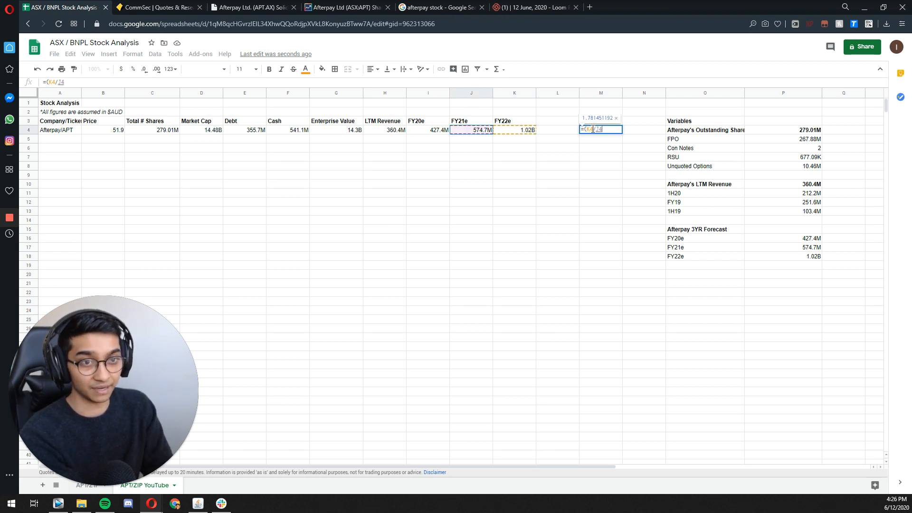
key(Right)
text())
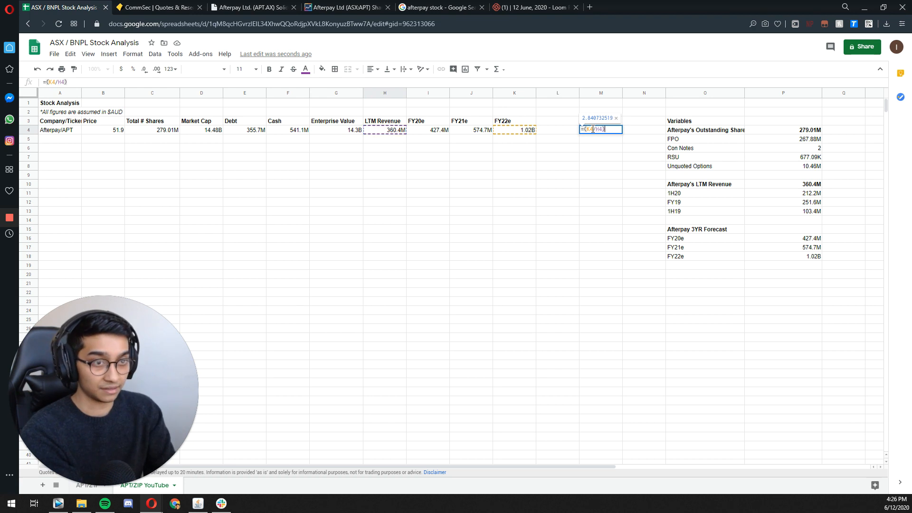
text(^)
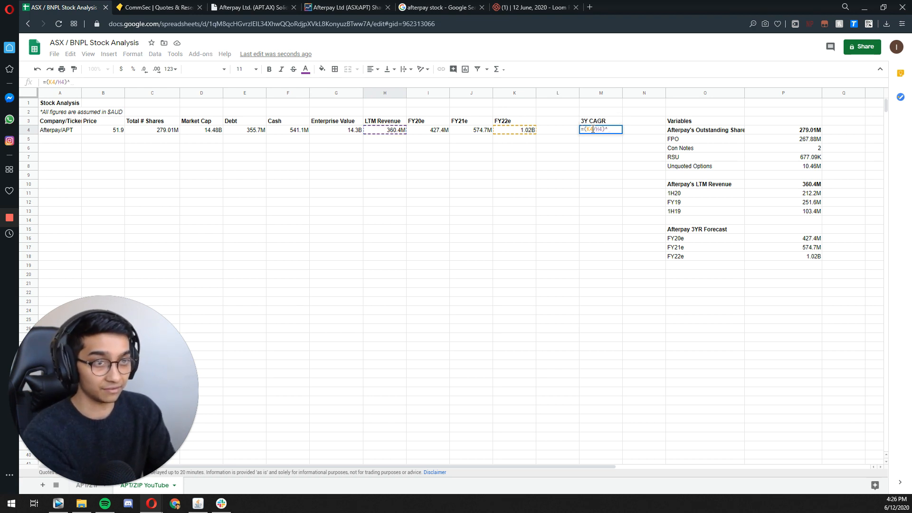
text((1/)
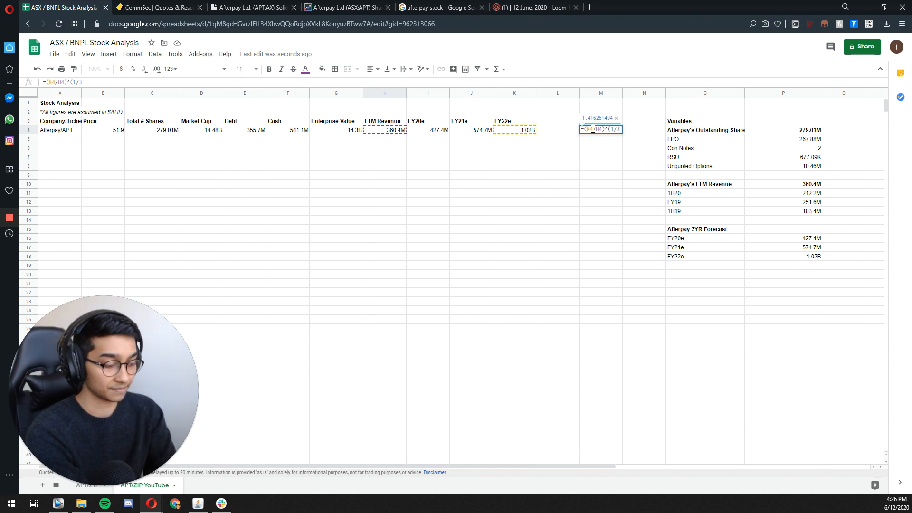
text(3)-1)
key(Return)
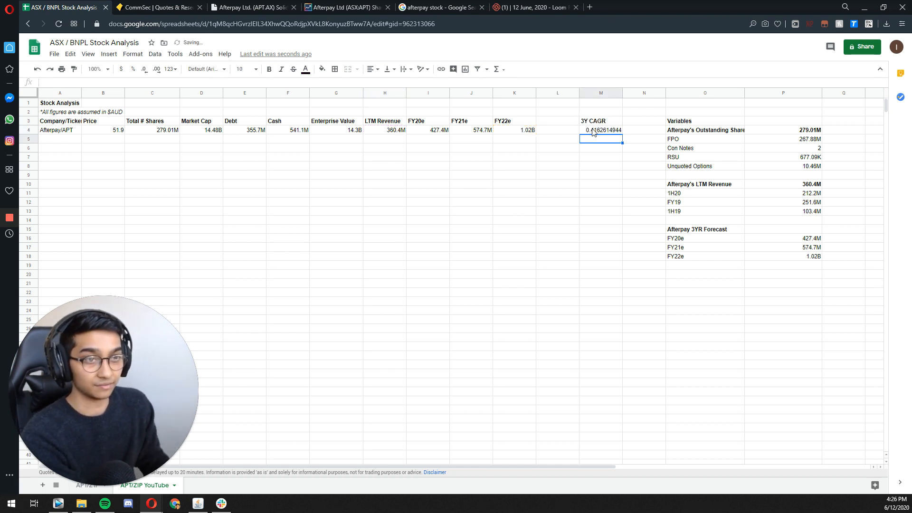
Step: Format the 3Y CAGR value in M4 as a percentage
key(Up)
click(132, 53)
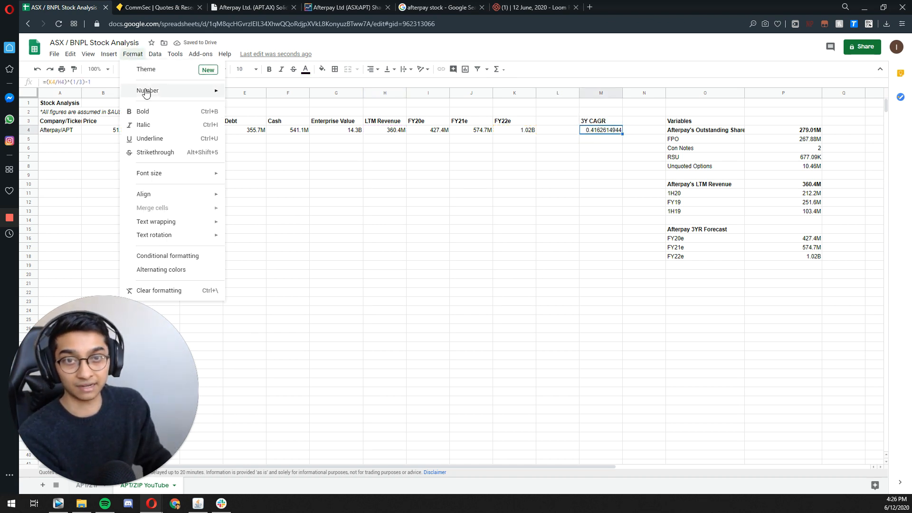
mouse_move(148, 90)
click(279, 142)
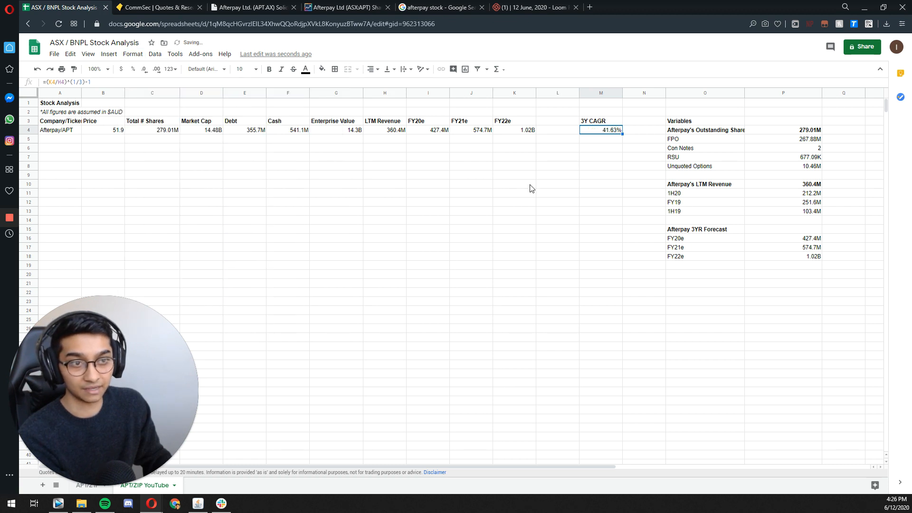
key(Left)
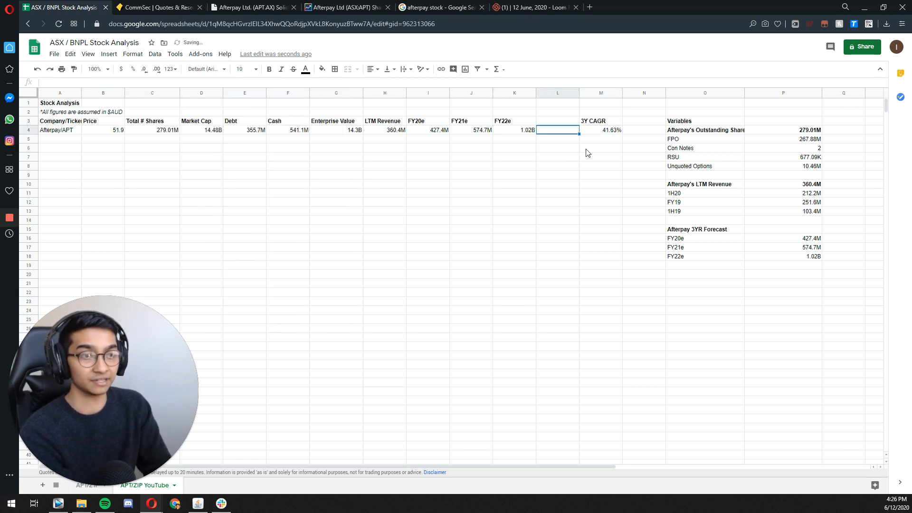
key(Right)
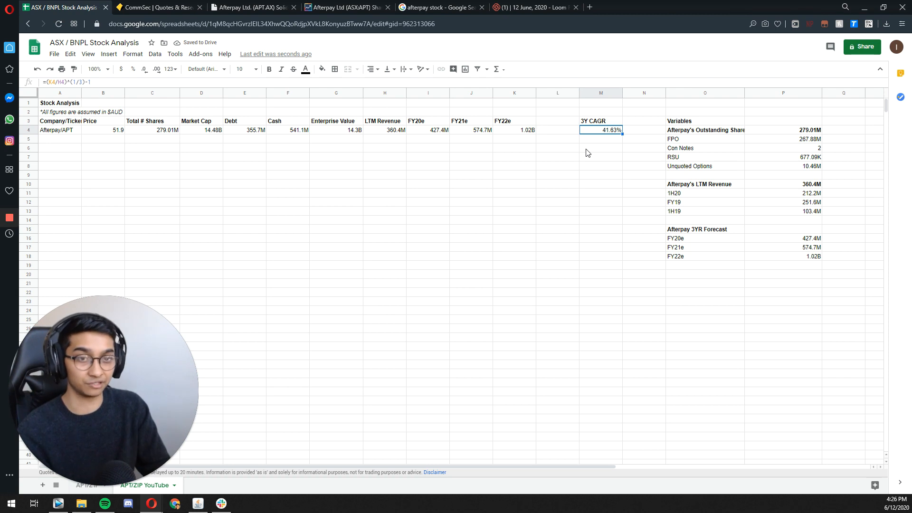
key(Left)
key(Left)
key(Left)
key(Left)
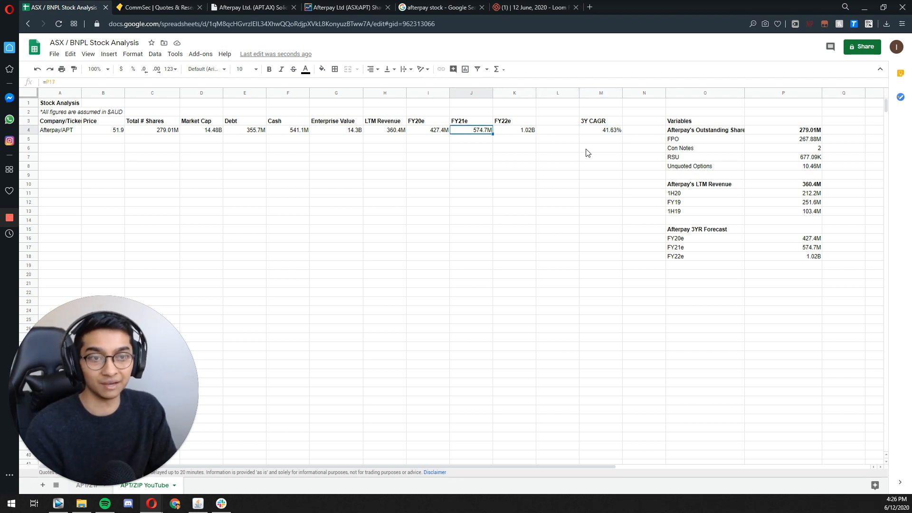
key(Left)
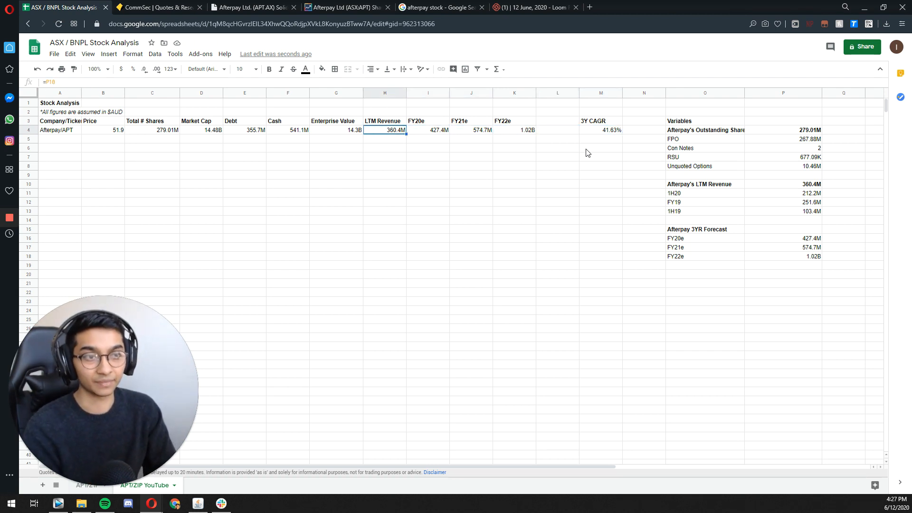
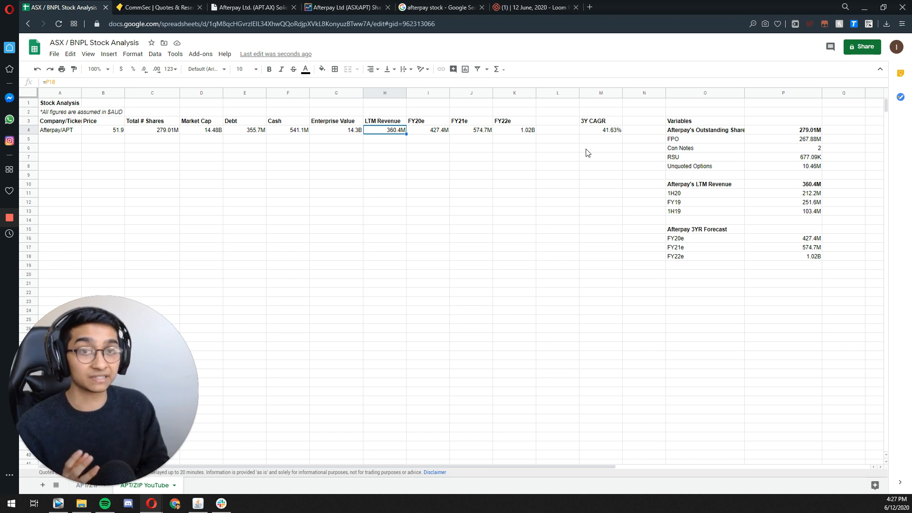
Step: Review Afterpay's row 4 figures from Debt through Enterprise Value, LTM Revenue and the FY20e to FY22e forecasts
key(Left)
key(Left)
key(Left)
key(Left)
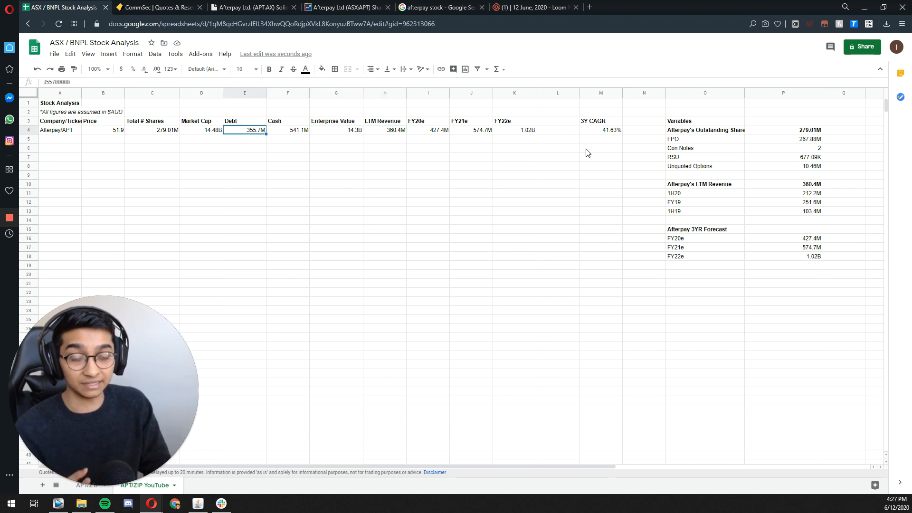
key(Right)
key(Right)
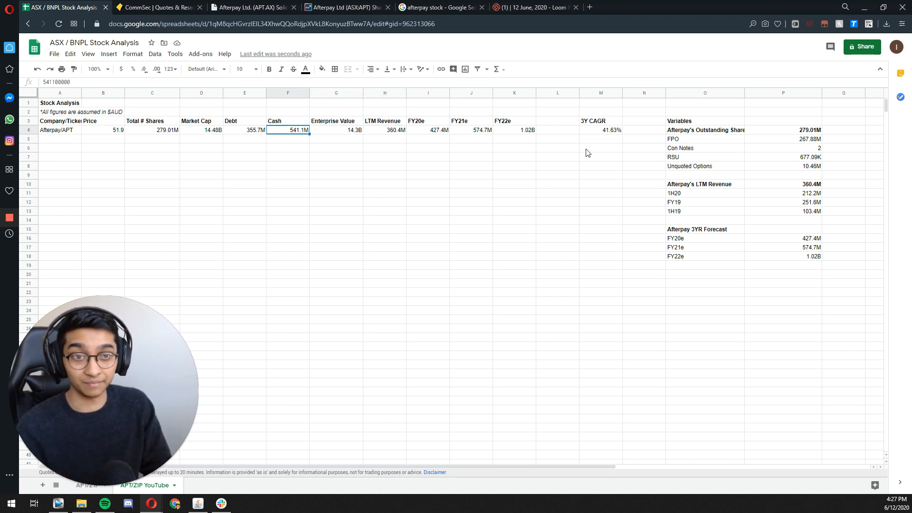
key(Right)
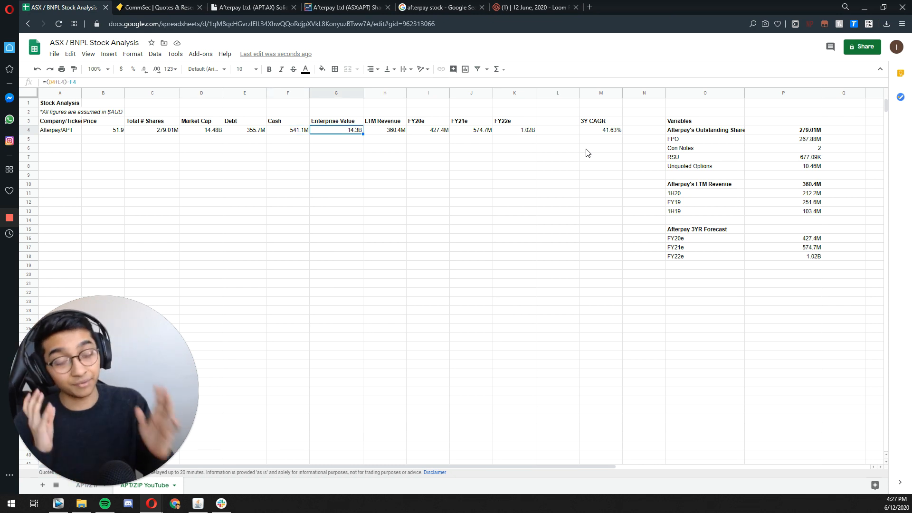
key(Right)
key(Right)
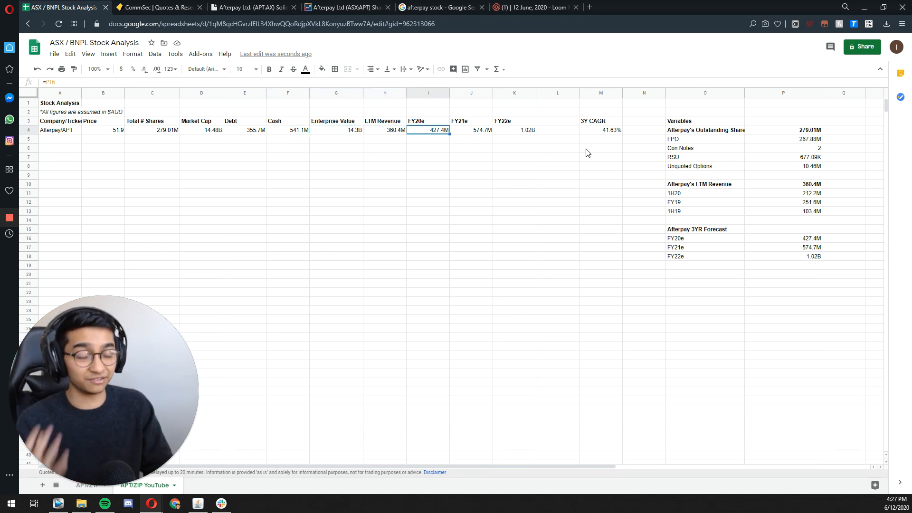
key(Right)
key(Right)
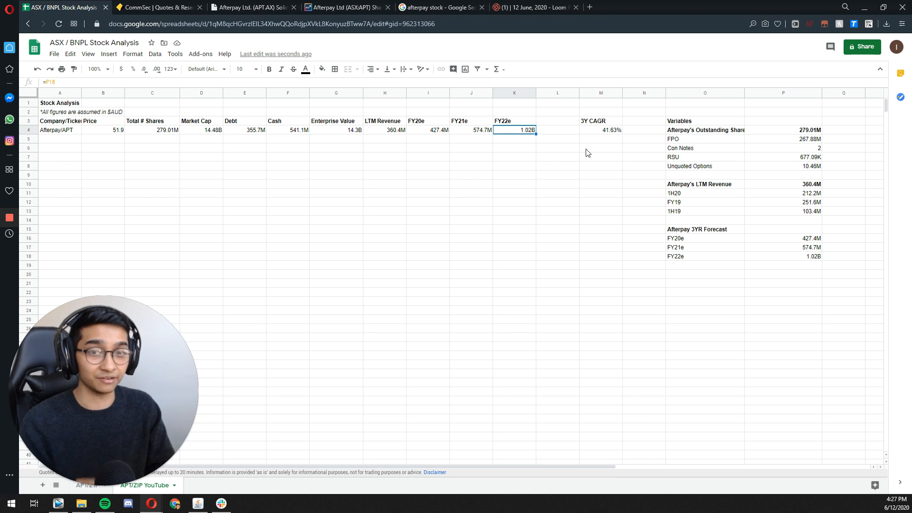
key(Left)
key(Left)
key(Left)
key(Left)
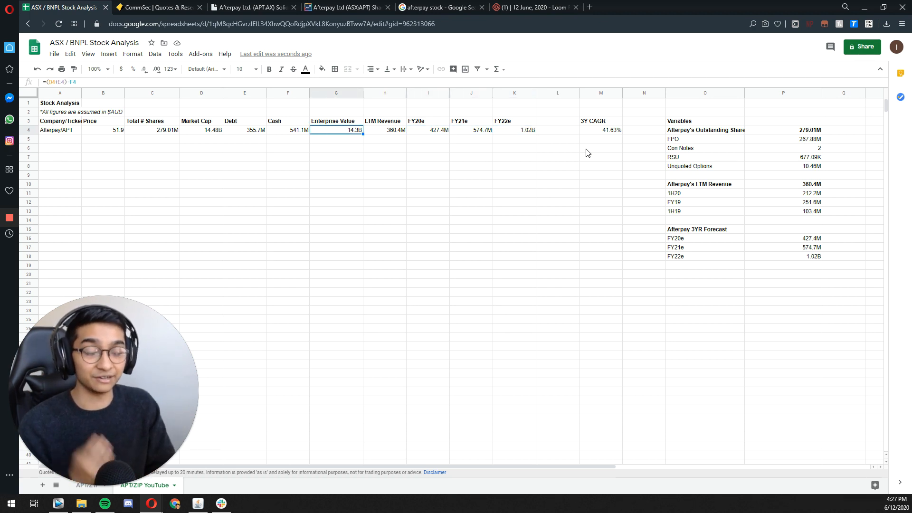
key(Right)
key(Right)
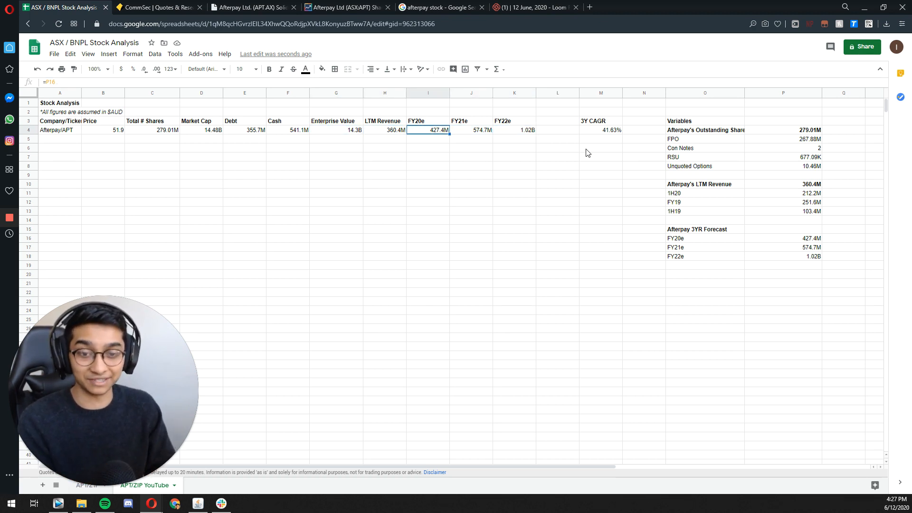
Step: Add the company label Zip/Z1P in cell A5, directly below Afterpay/APT
key(Left)
key(Left)
key(Left)
key(Left)
key(Left)
key(Left)
key(Left)
key(Left)
key(Down)
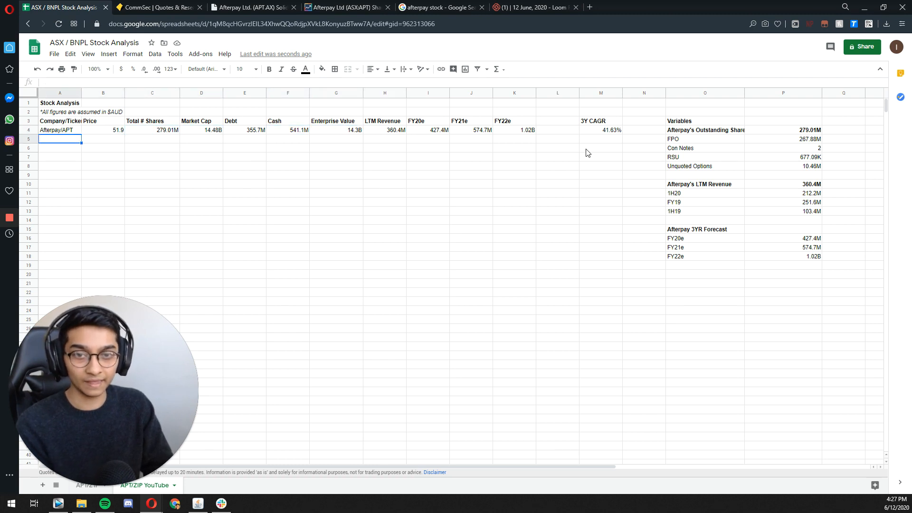
text(ZI)
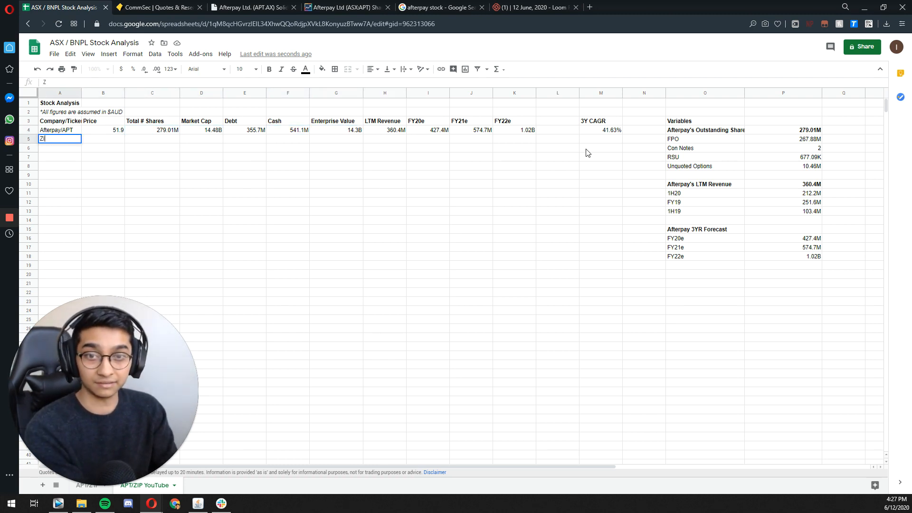
text(p/)
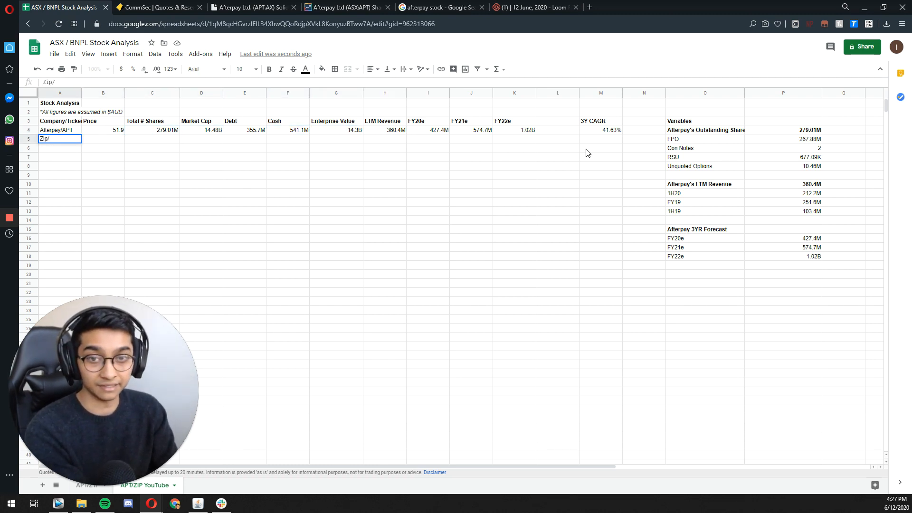
text(ZIP)
key(Tab)
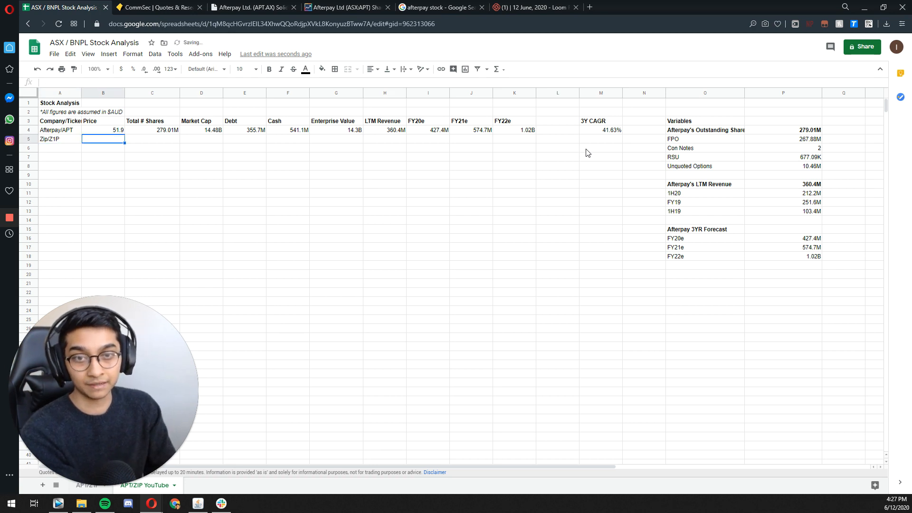
Step: Copy Afterpay's price formula into B5 and change its ticker, giving =GOOGLEFINANCE("asx:z1p", "price")
key(Up)
key(ctrl+c)
key(Down)
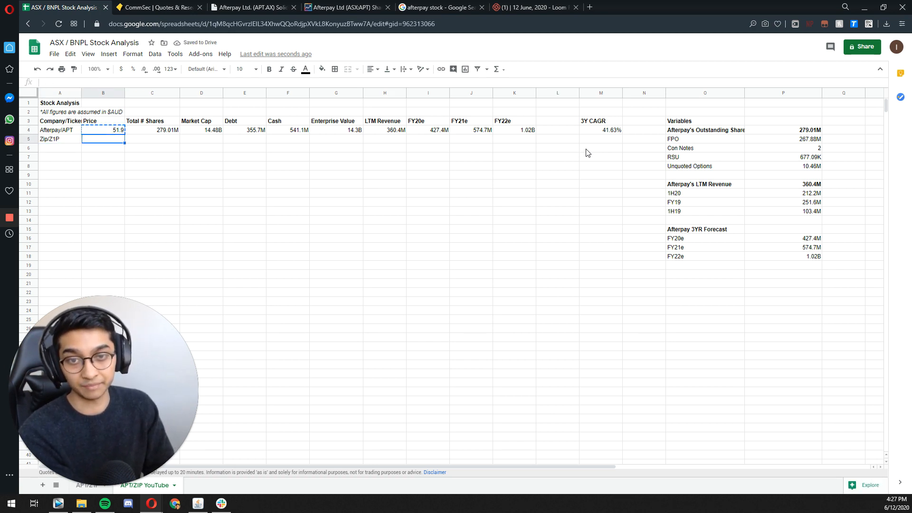
key(ctrl+v)
key(F2)
key(Left)
key(Left)
key(Left)
key(Left)
key(Left)
key(Left)
key(Left)
key(Left)
key(Left)
key(Left)
key(Left)
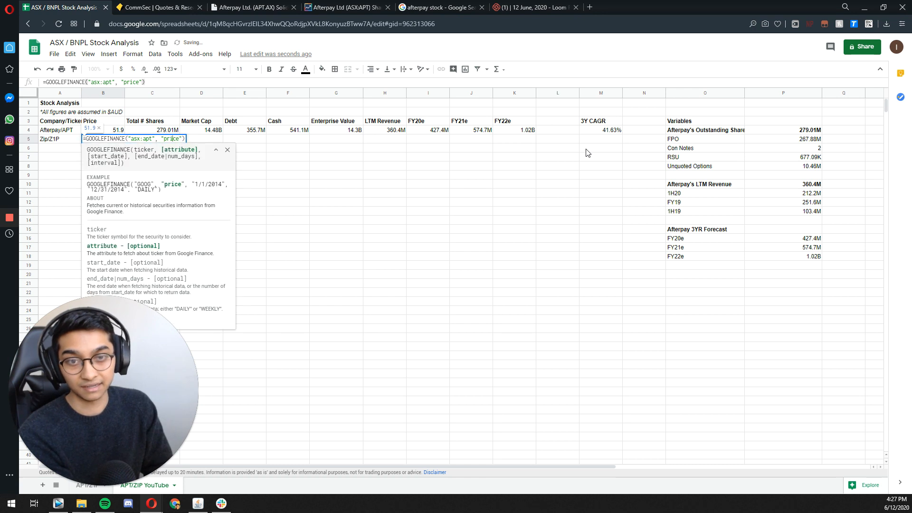
key(BackSpace)
key(BackSpace)
key(BackSpace)
text(z1p)
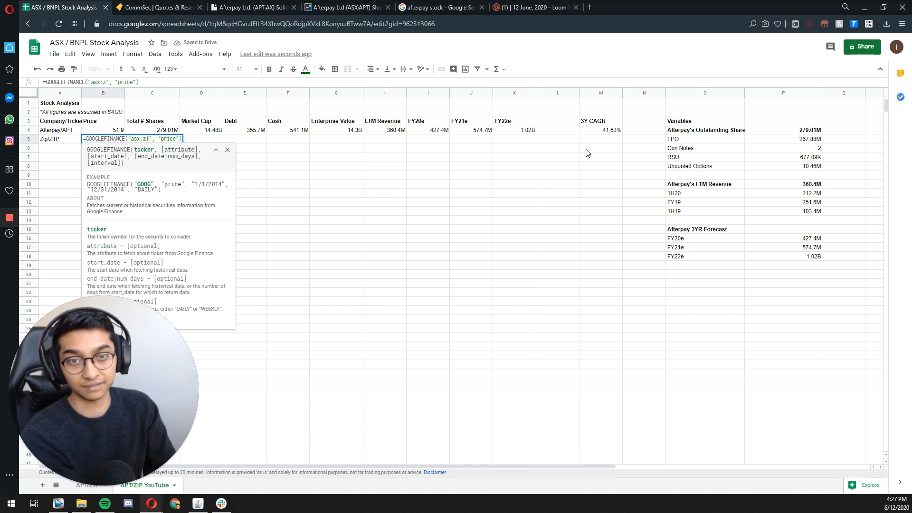
key(Tab)
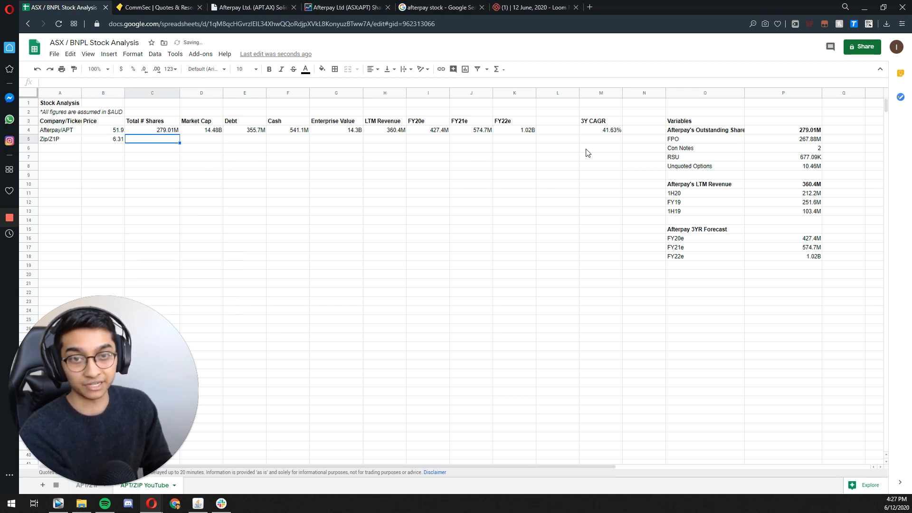
Step: Switch to Market Index, look up the ASX code z1p and go to Zip Co's announcements
click(353, 8)
scroll(570, 128, up, 20)
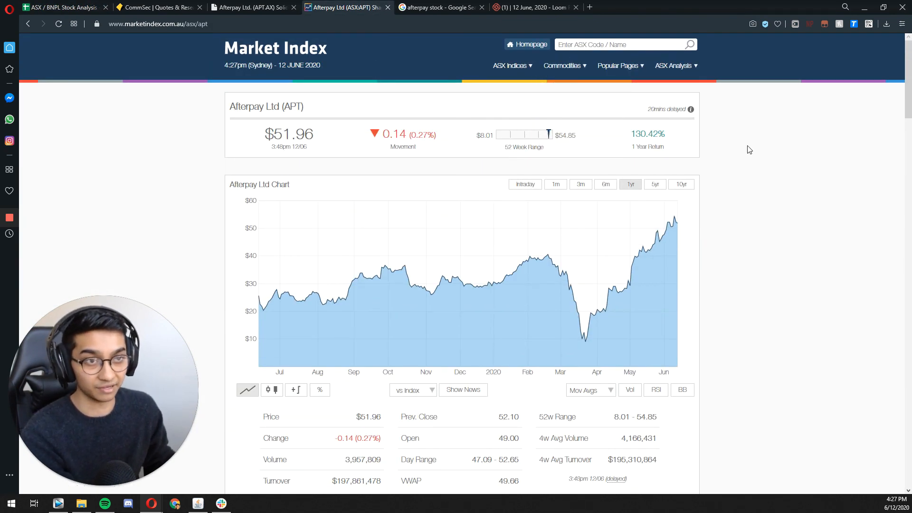
text(zip)
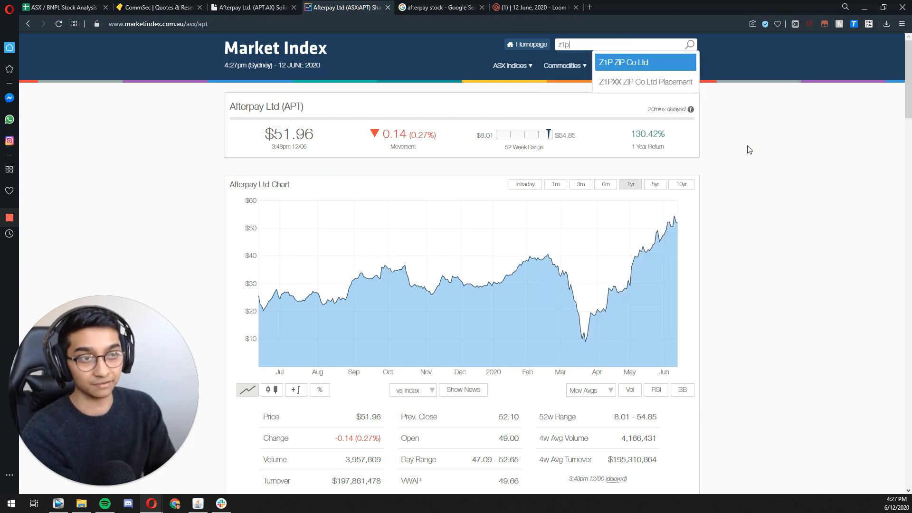
key(Return)
scroll(683, 148, down, 15)
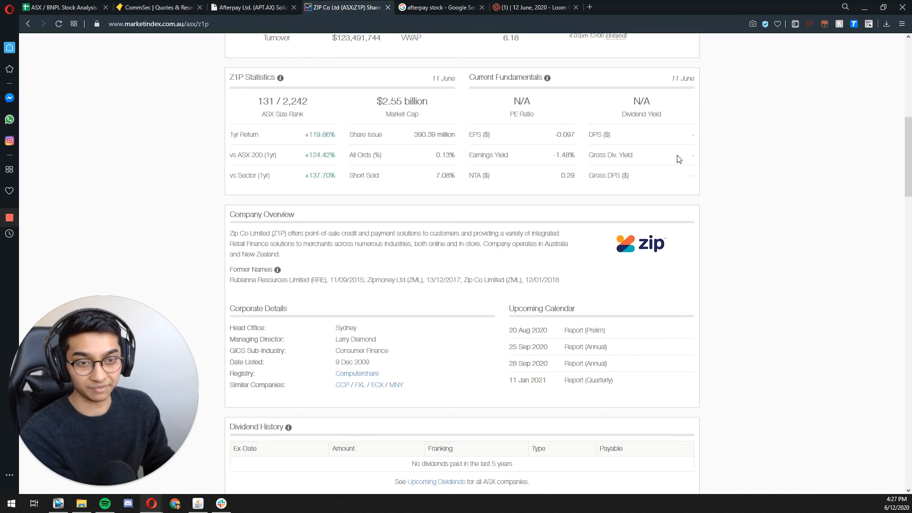
scroll(467, 192, down, 3)
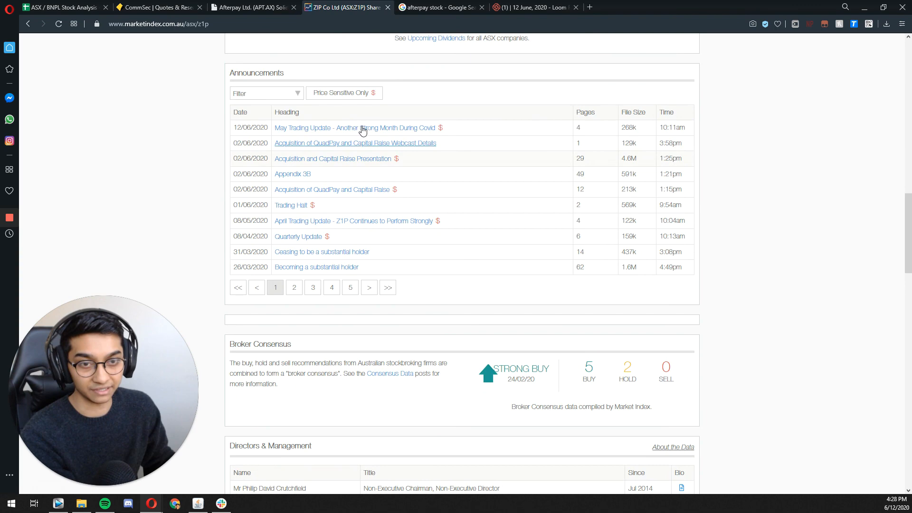
Step: Open Zip's Appendix 3B announcement dated 31/12/2019 from the second page of announcements, closing the 02/06/2020 one
click(292, 174)
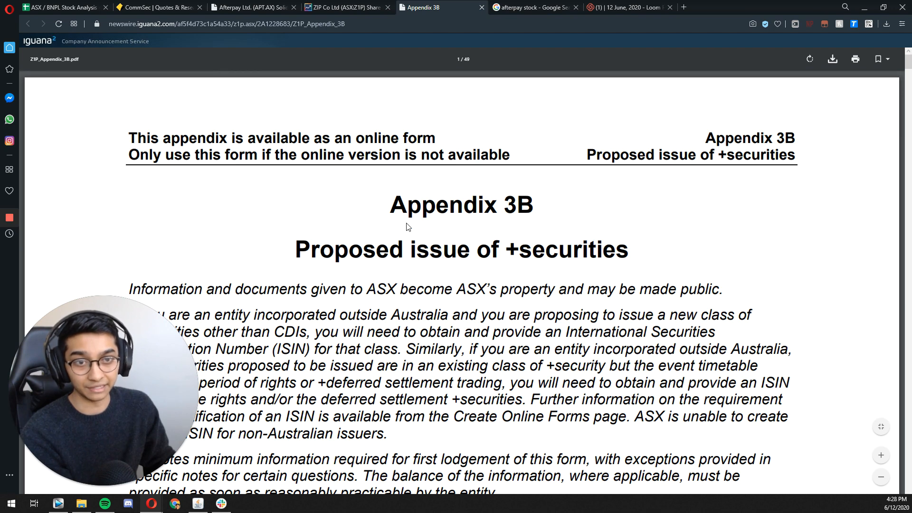
click(481, 8)
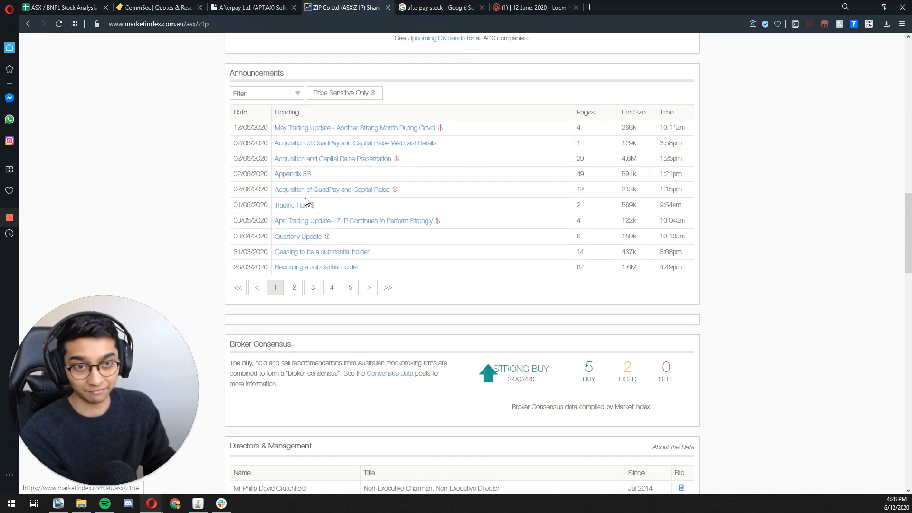
click(294, 287)
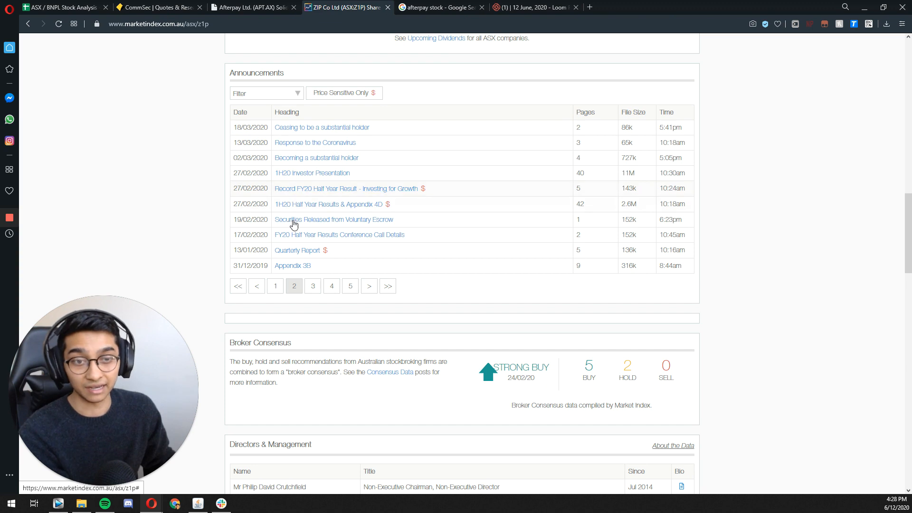
click(295, 269)
Step: Find item 8 in the Appendix 3B and highlight the total number of quoted ordinary shares
scroll(340, 273, down, 5)
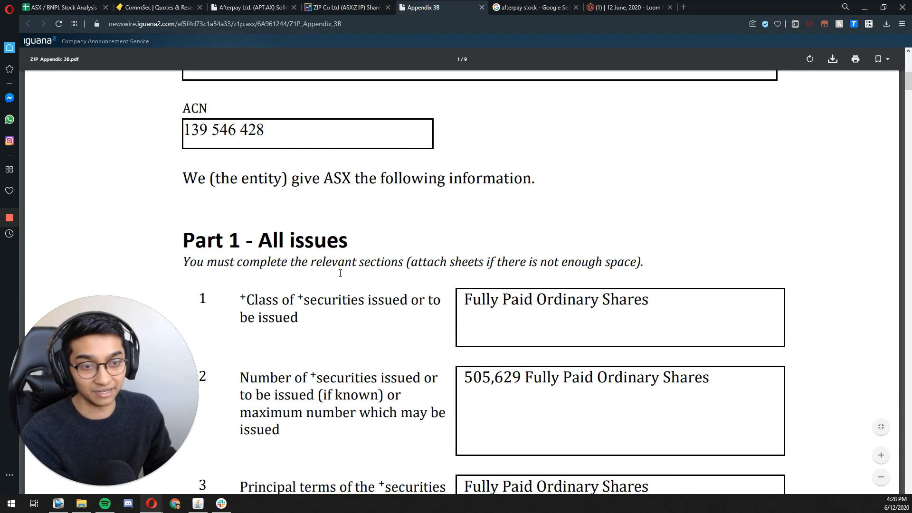
scroll(340, 273, down, 15)
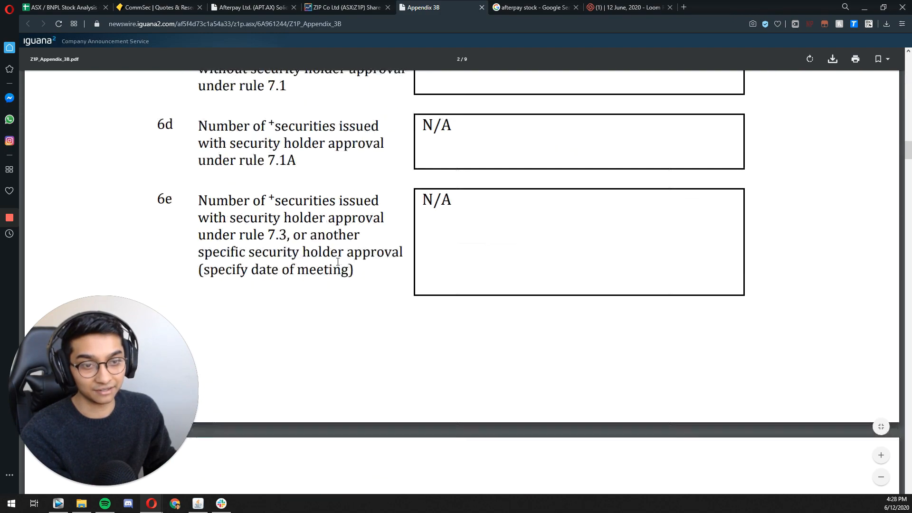
scroll(337, 261, down, 12)
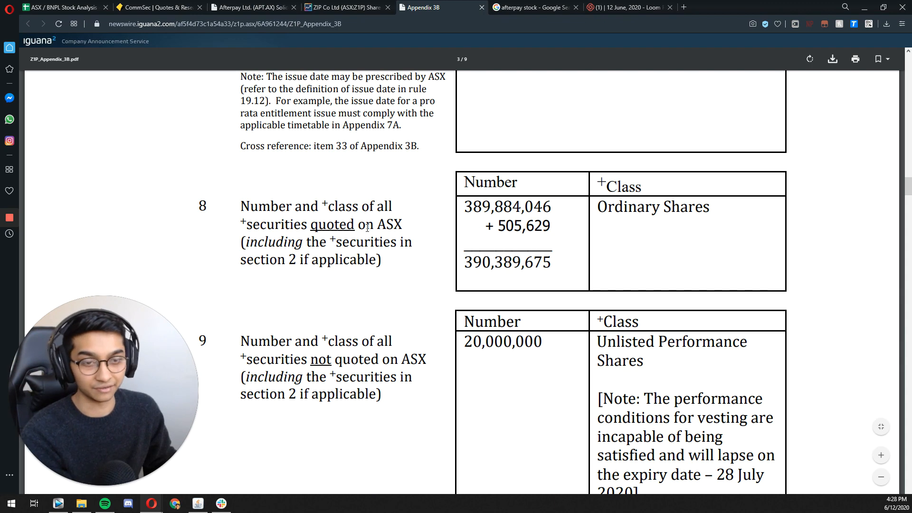
drag(465, 265, 551, 264)
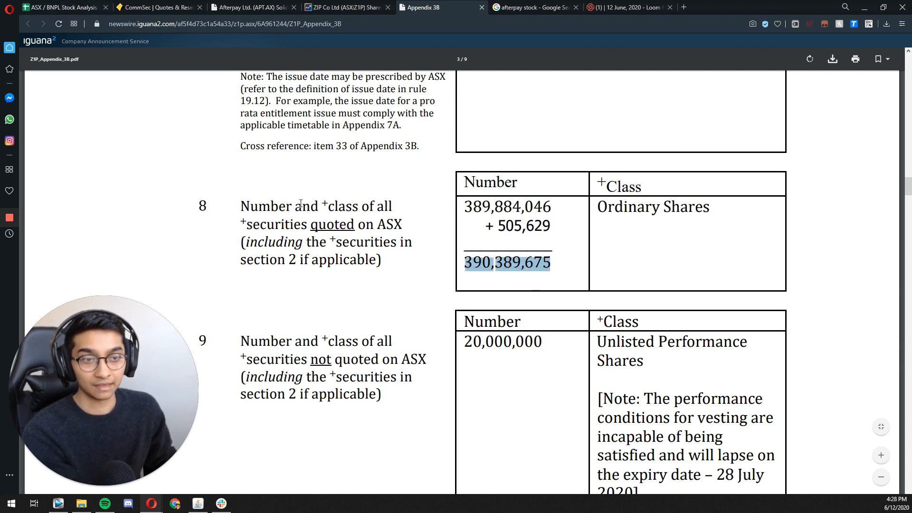
Step: Examine item 9 of the Appendix 3B for Zip's unquoted securities, from unlisted performance shares to performance rights
scroll(326, 187, down, 5)
scroll(298, 155, up, 1)
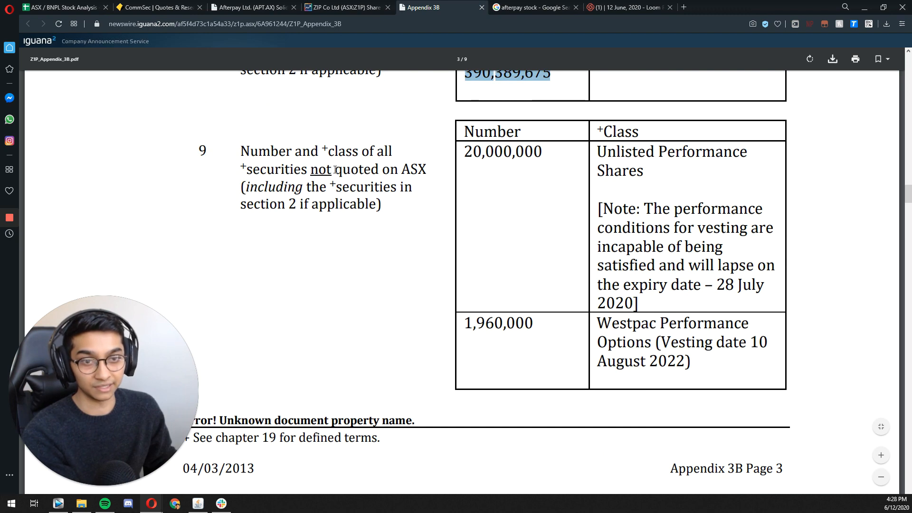
scroll(475, 154, up, 1)
drag(465, 213, 658, 375)
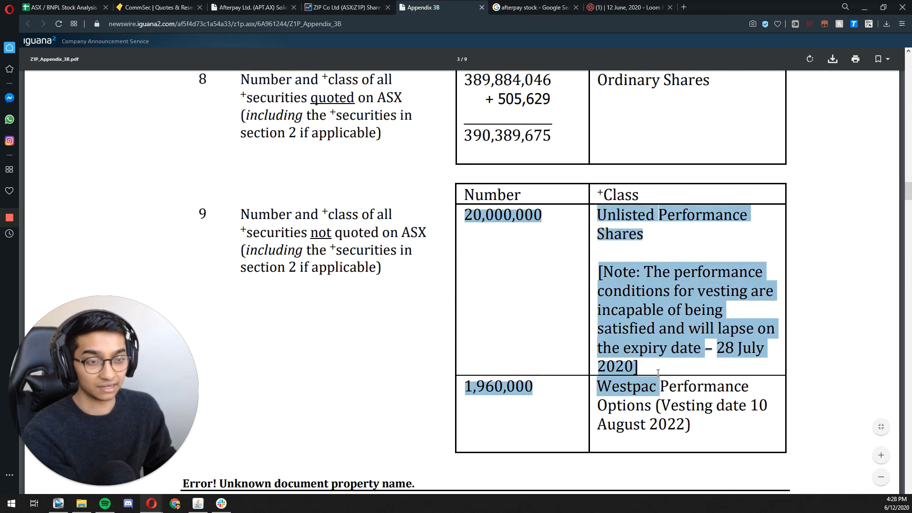
scroll(603, 311, down, 3)
scroll(538, 243, up, 1)
click(538, 251)
scroll(517, 216, down, 12)
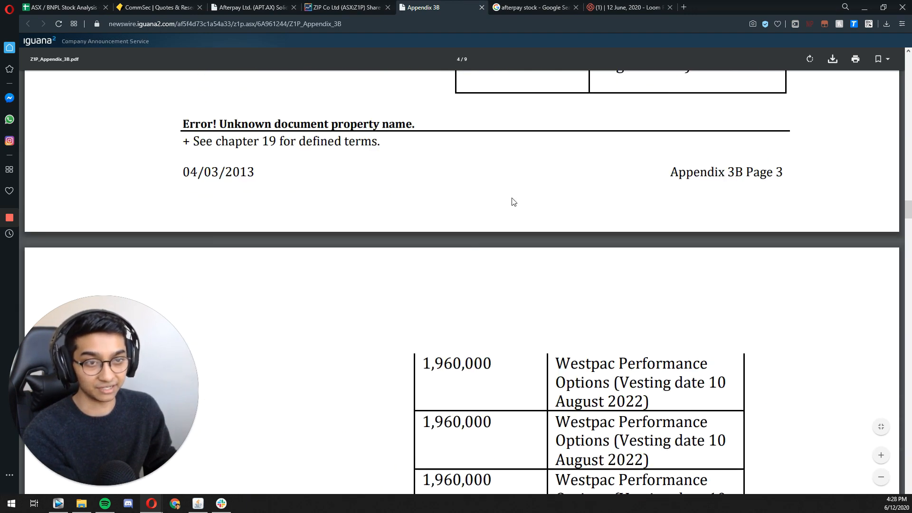
scroll(496, 197, down, 12)
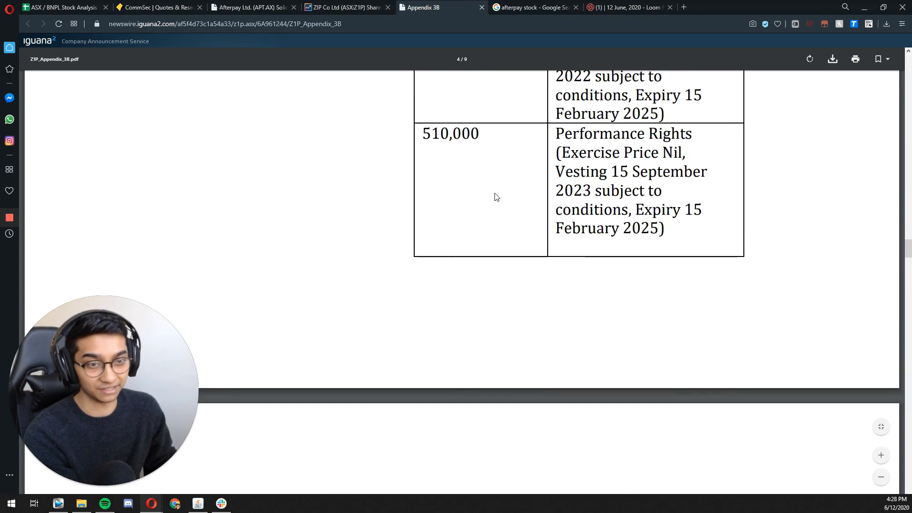
scroll(495, 202, down, 8)
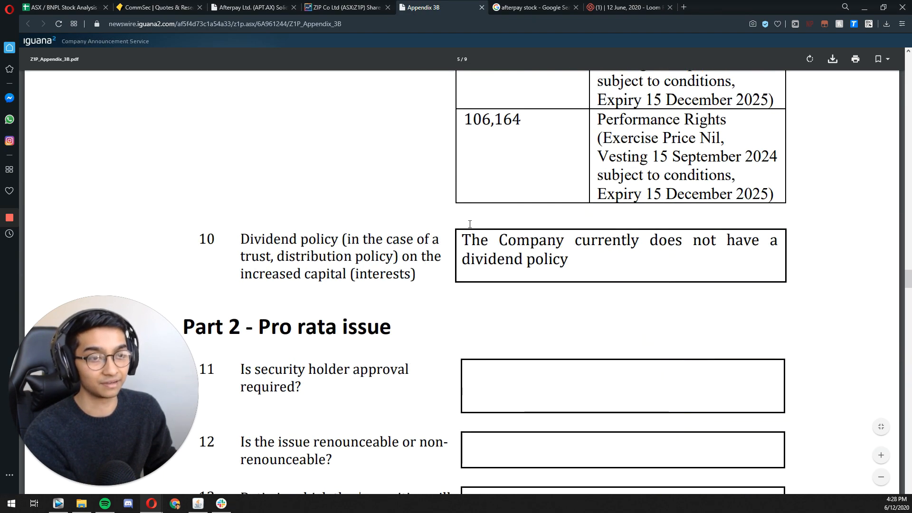
scroll(492, 284, up, 4)
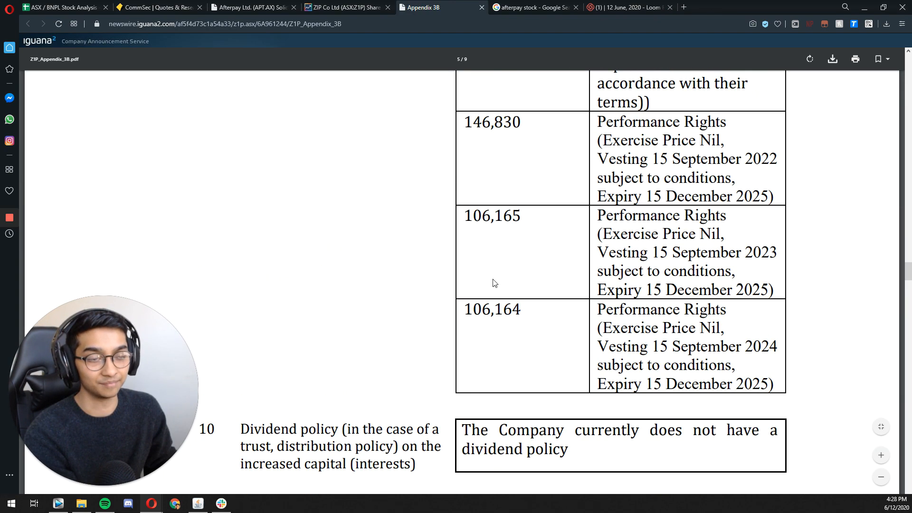
Step: Return to the stock analysis spreadsheet and review the Zip Outstanding Shares breakdown up to Unlisted Shares
click(76, 9)
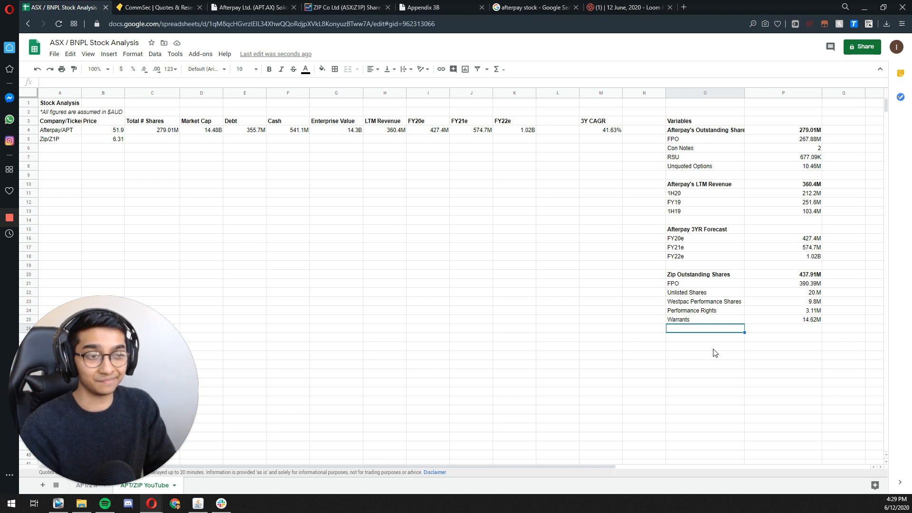
key(Up)
key(Up)
key(Up)
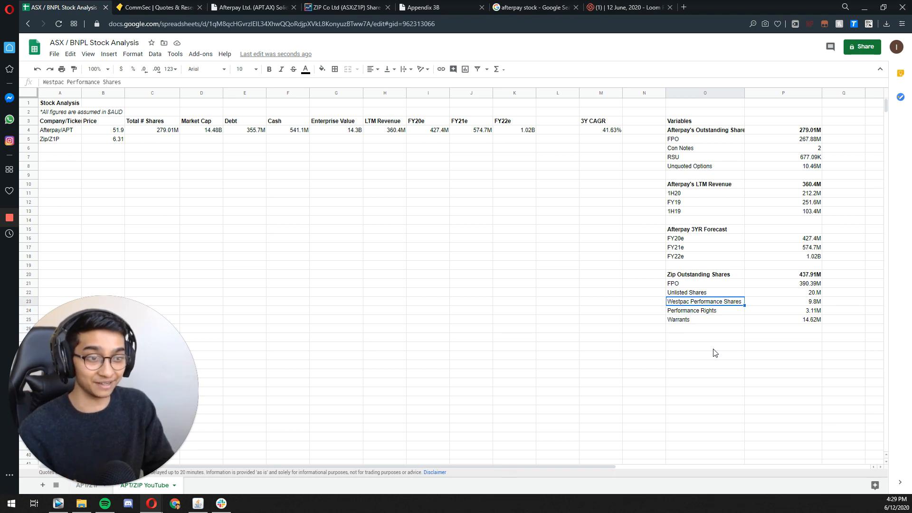
key(Up)
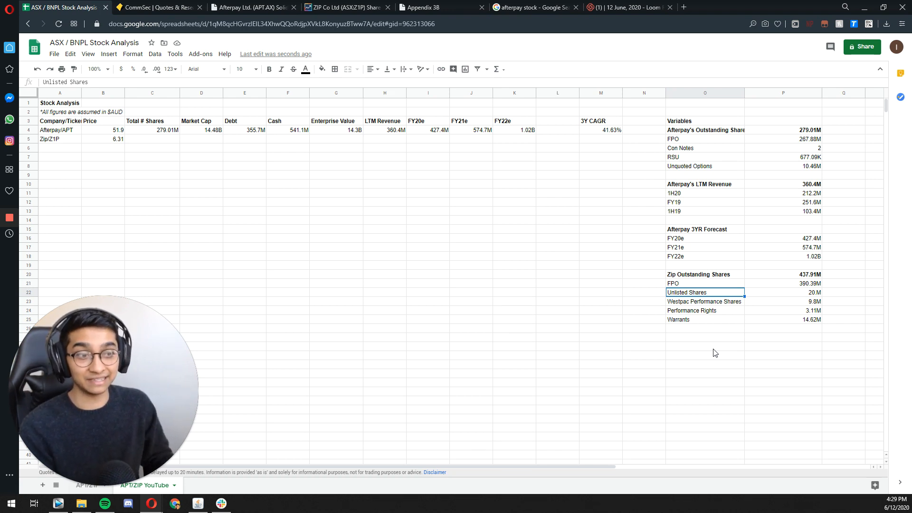
Step: Check the FPO figure, the total's sum formula and the Unlisted Shares value in the Zip Outstanding Shares breakdown
key(Up)
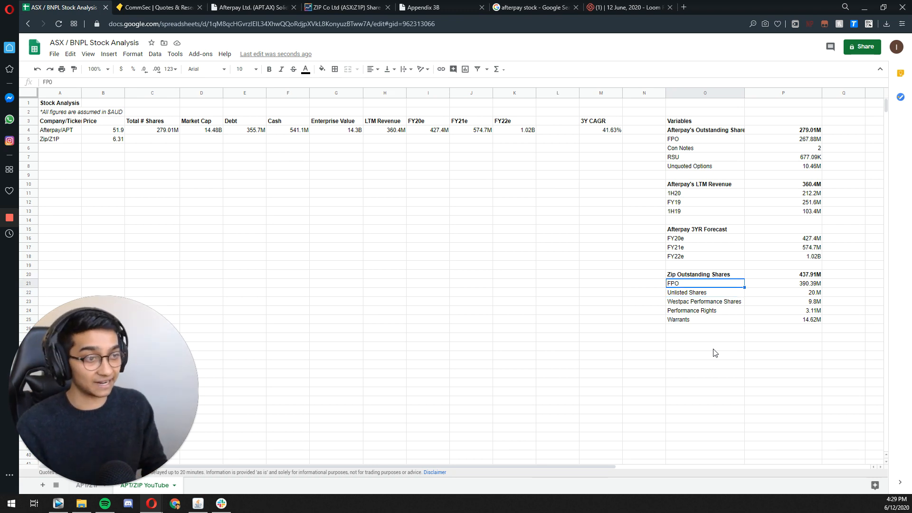
key(Right)
key(Up)
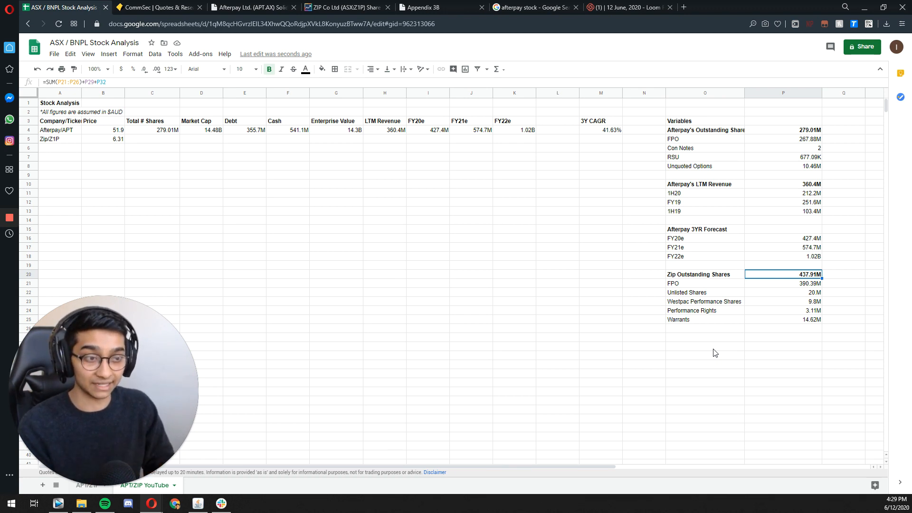
key(Down)
key(Down)
key(Down)
key(Down)
key(Down)
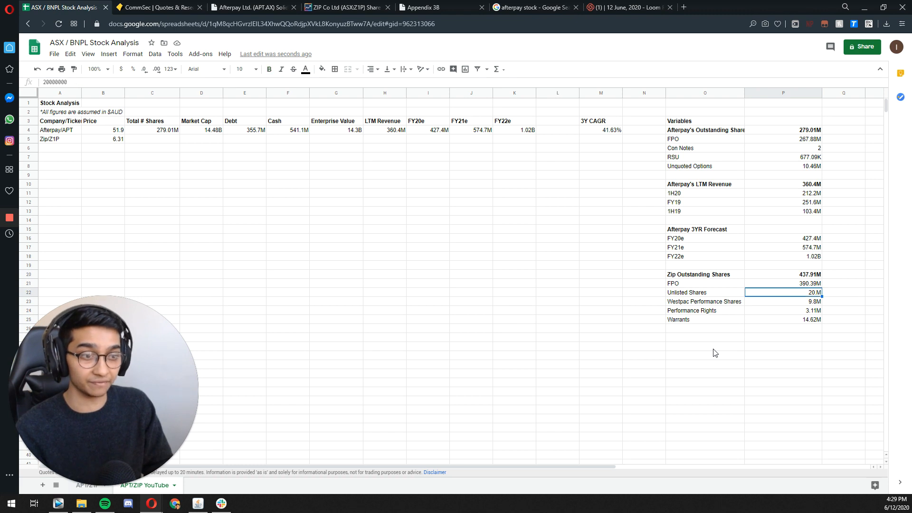
key(Left)
key(Down)
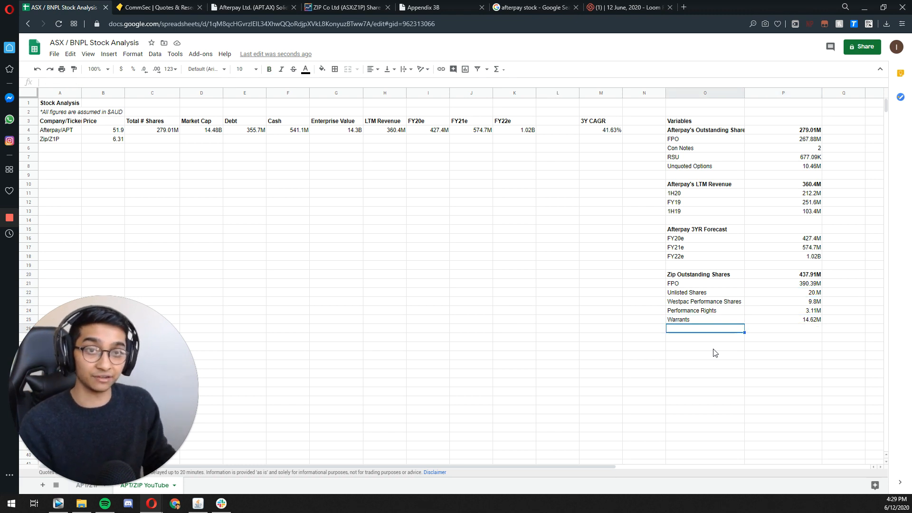
Step: Open the Acquisition and Capital Raise Presentation dated 02/06/2020 from Zip's announcements on Market Index
click(349, 11)
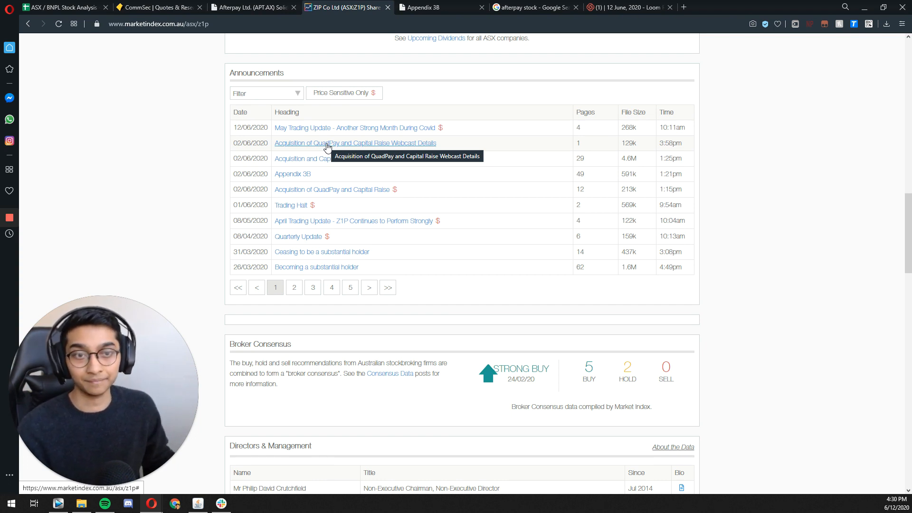
click(327, 144)
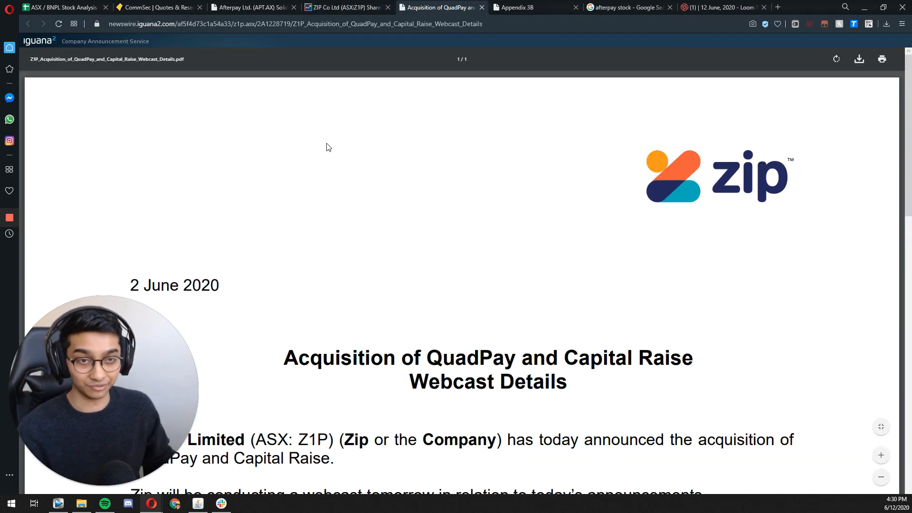
click(338, 11)
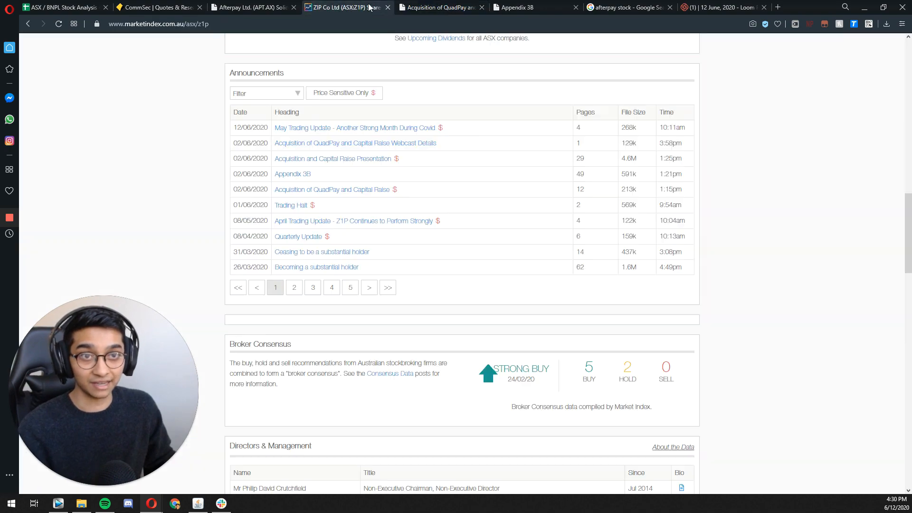
click(355, 160)
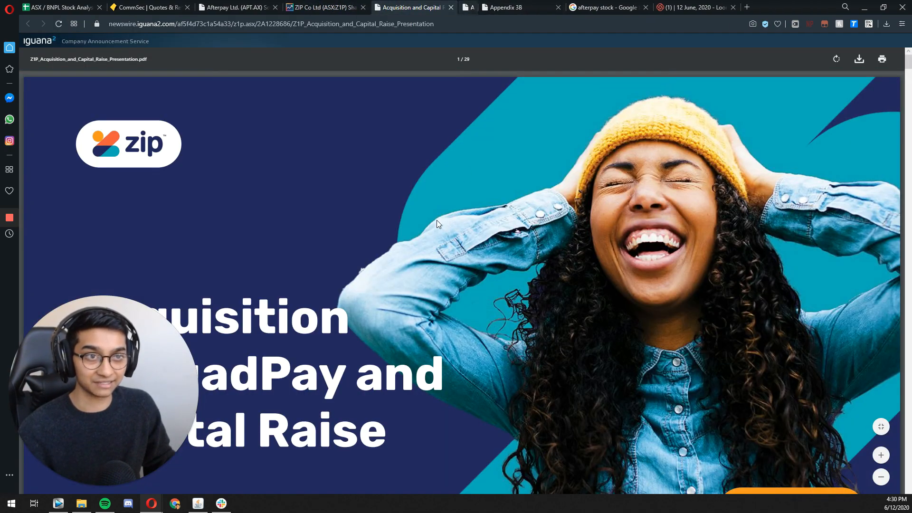
Step: Read the presentation's opening slides on the QuadPay acquisition, through to the Strategic Investment section on slide 7
scroll(404, 205, down, 8)
scroll(408, 234, down, 5)
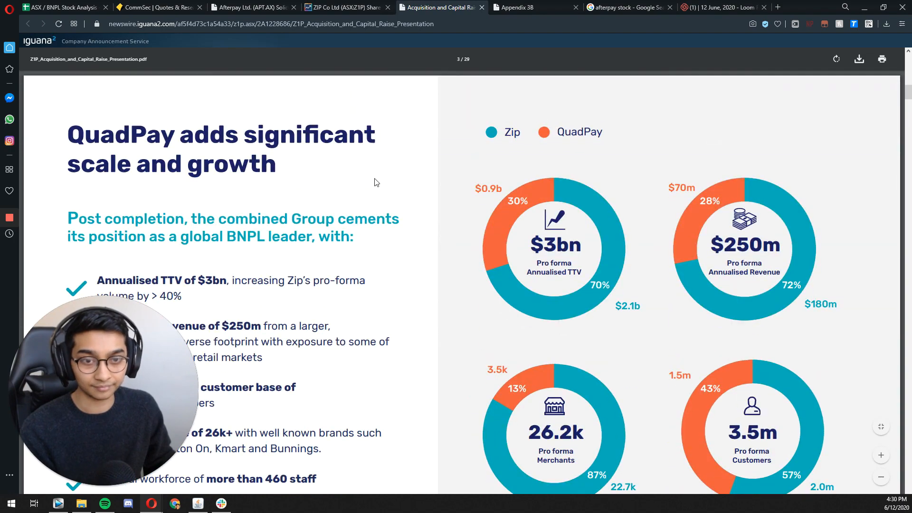
scroll(374, 183, down, 8)
scroll(336, 171, up, 7)
scroll(165, 163, down, 4)
scroll(281, 167, down, 12)
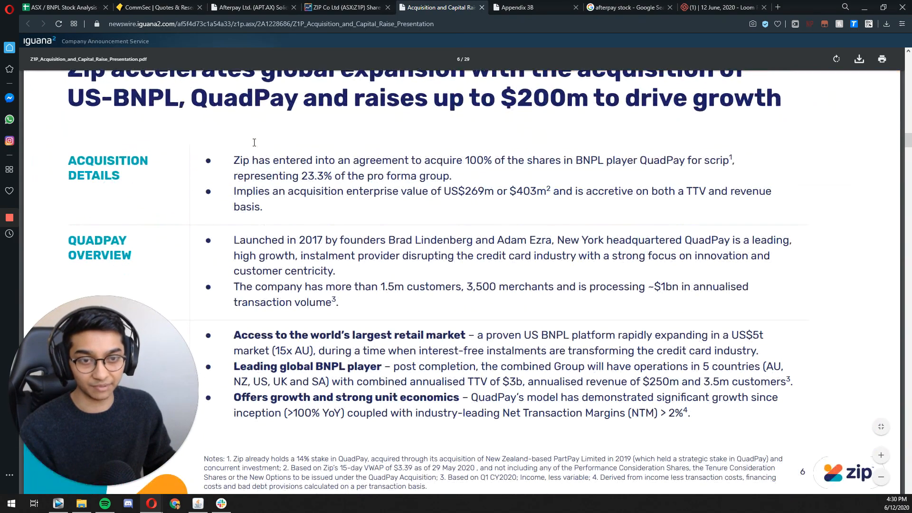
scroll(254, 142, down, 1)
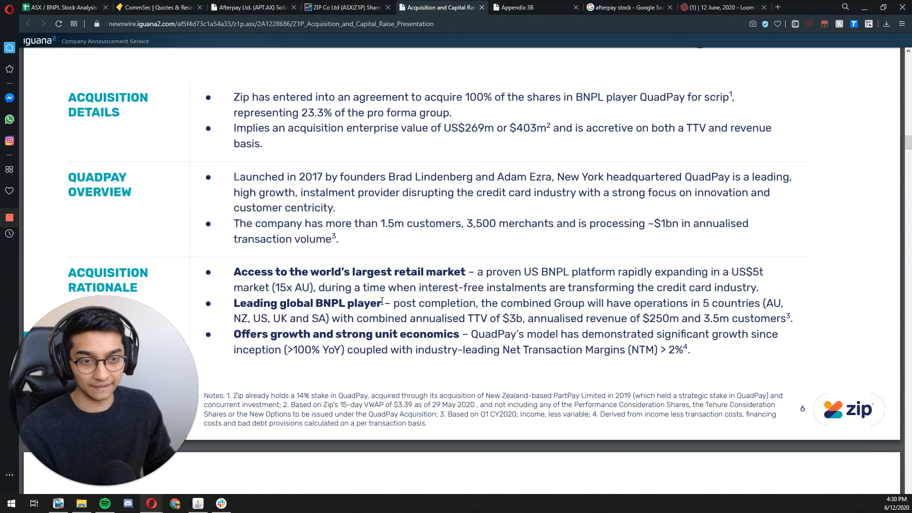
scroll(367, 280, down, 1)
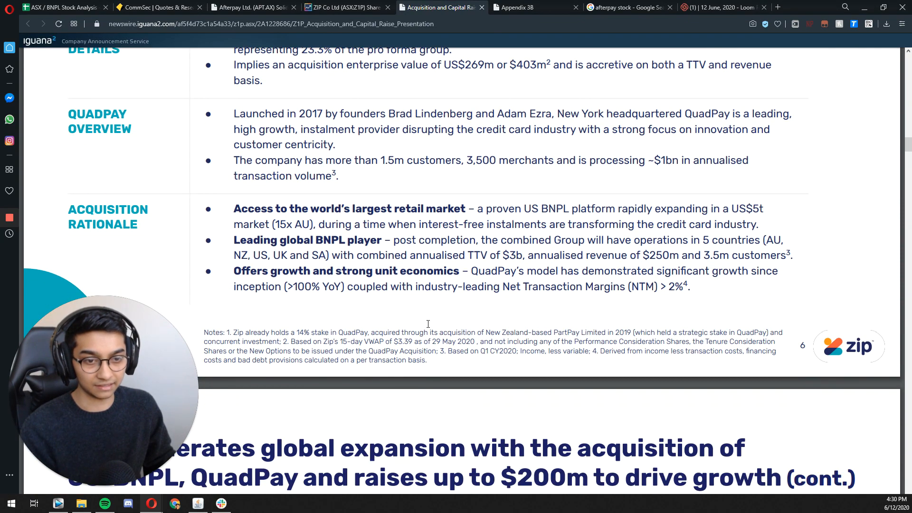
scroll(384, 258, up, 1)
scroll(475, 190, up, 2)
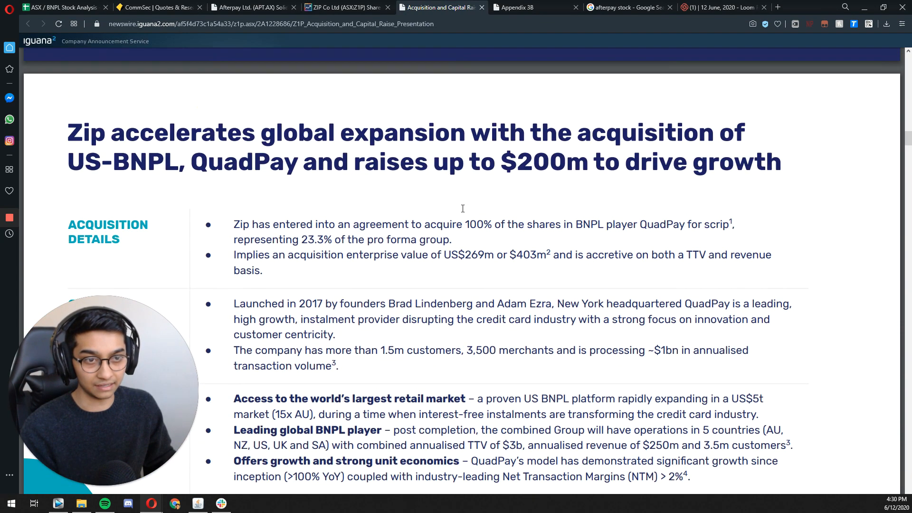
scroll(372, 243, down, 12)
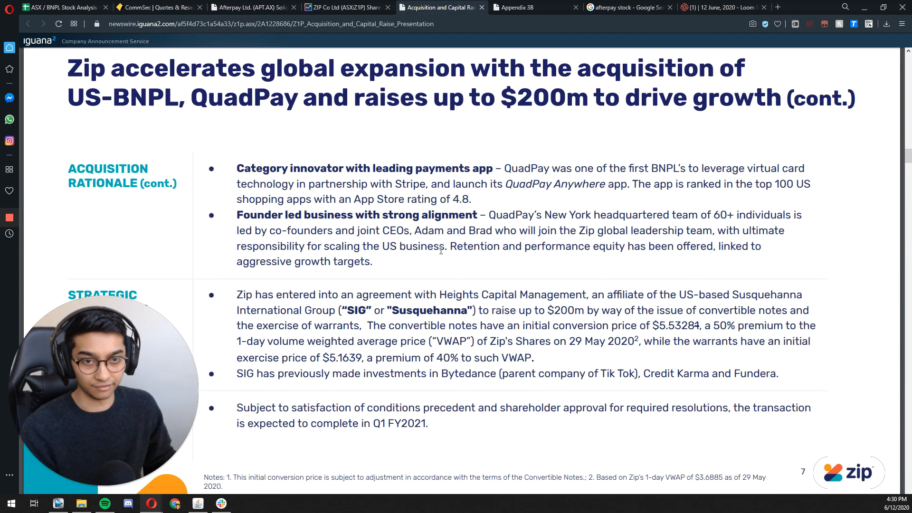
scroll(428, 233, up, 3)
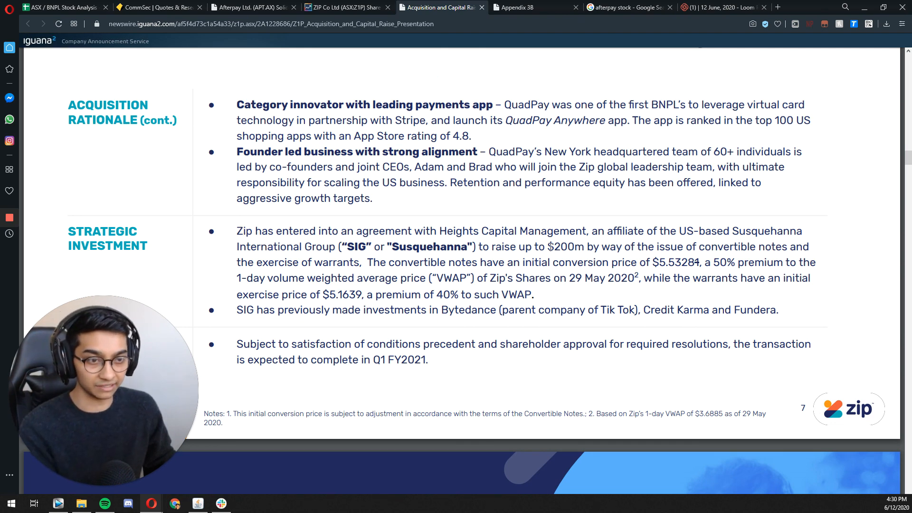
Step: Highlight the $200m raise, the convertible notes, their initial conversion price and the warrants' exercise price in the Strategic Investment section
drag(551, 247, 583, 247)
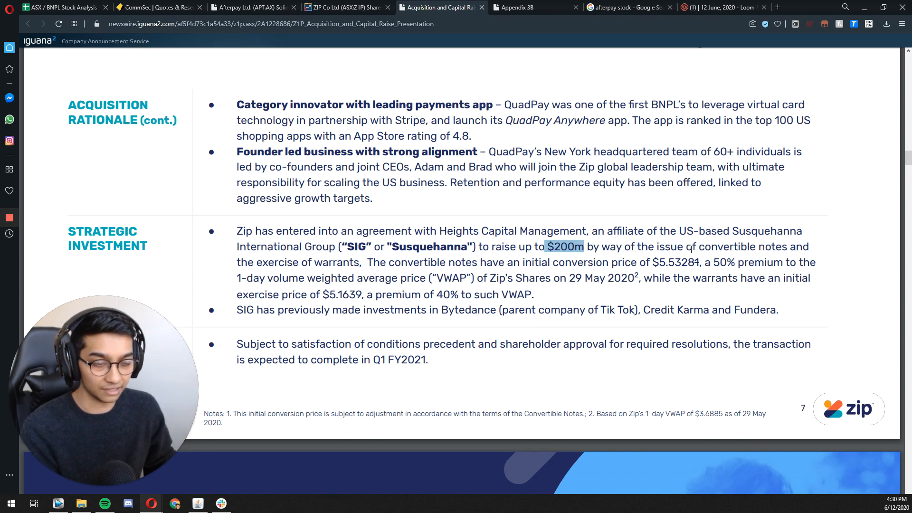
drag(687, 249, 775, 248)
click(717, 274)
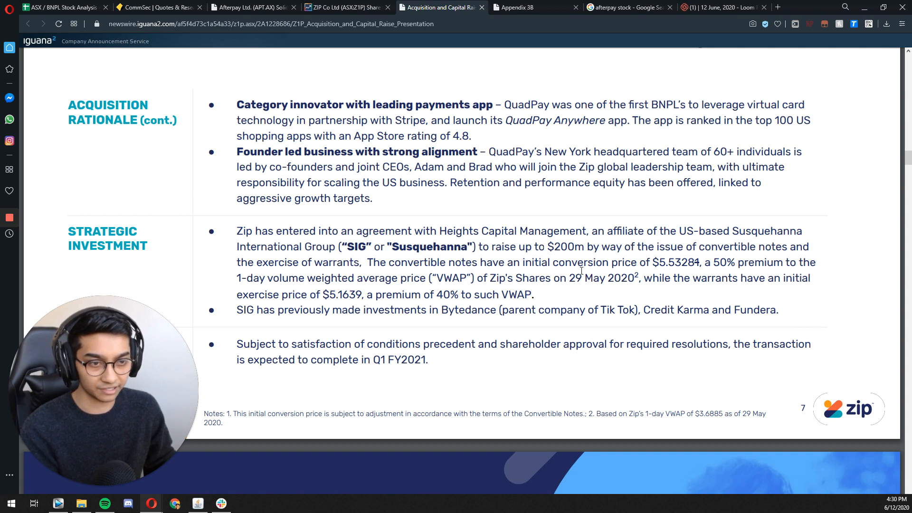
drag(653, 262, 704, 261)
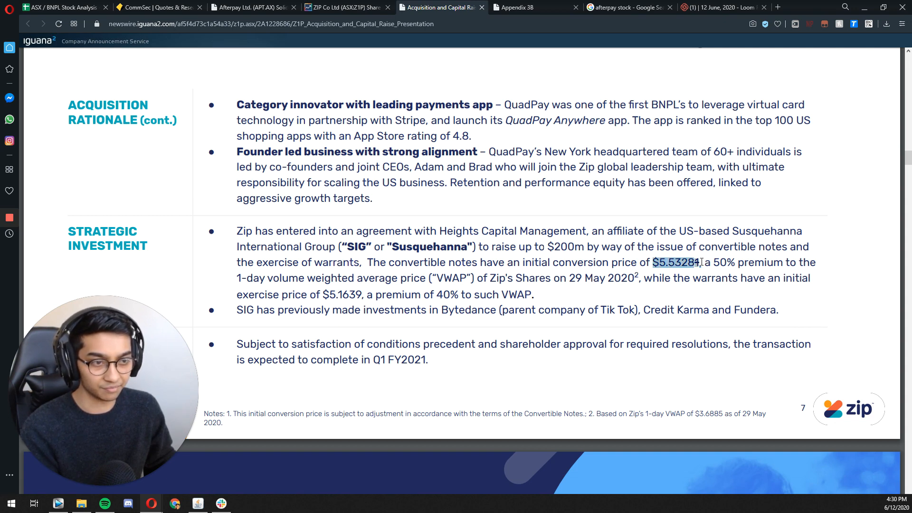
drag(323, 295, 363, 295)
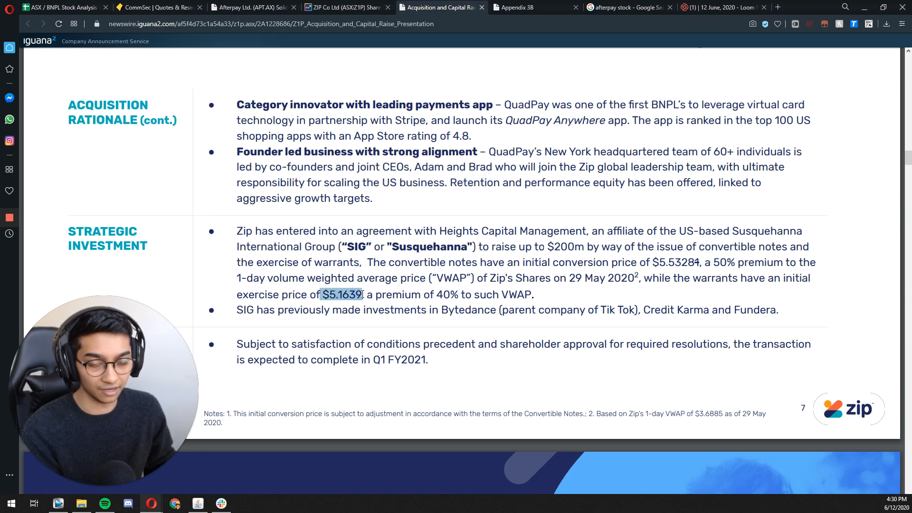
click(426, 369)
Step: Skim the QuadPay business slides up to the "Up to $200m investment by SIG" slide
scroll(394, 334, down, 20)
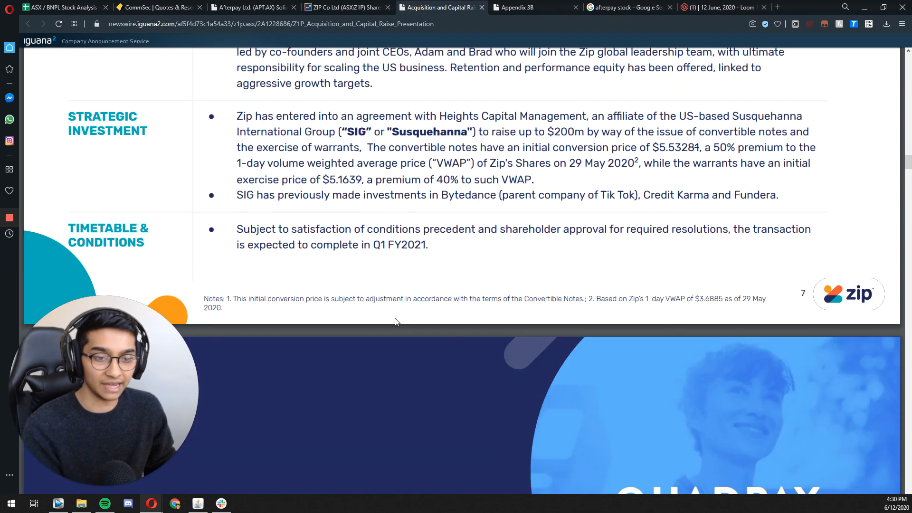
scroll(398, 319, down, 4)
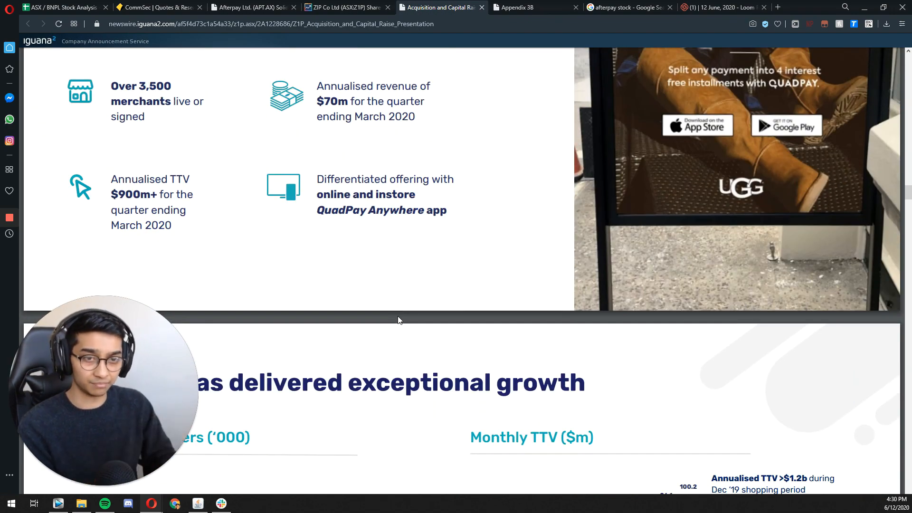
scroll(415, 264, down, 12)
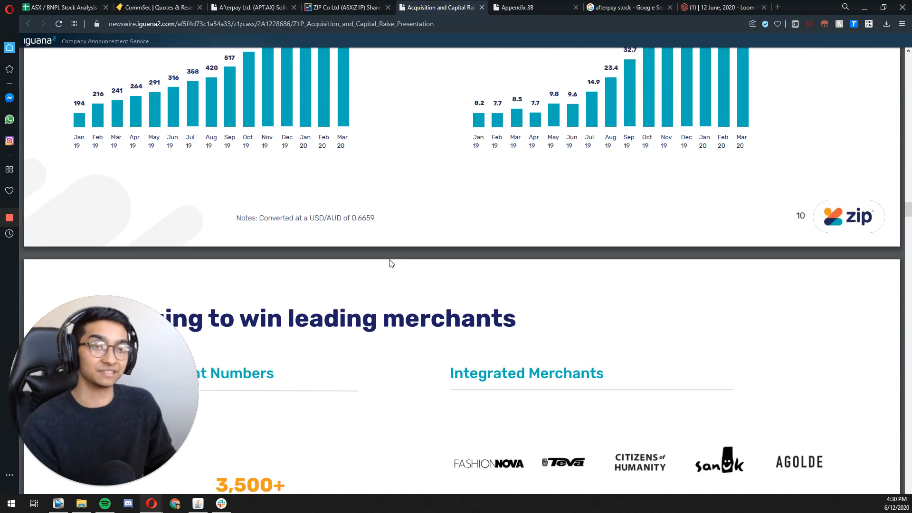
scroll(394, 249, down, 7)
scroll(401, 243, down, 20)
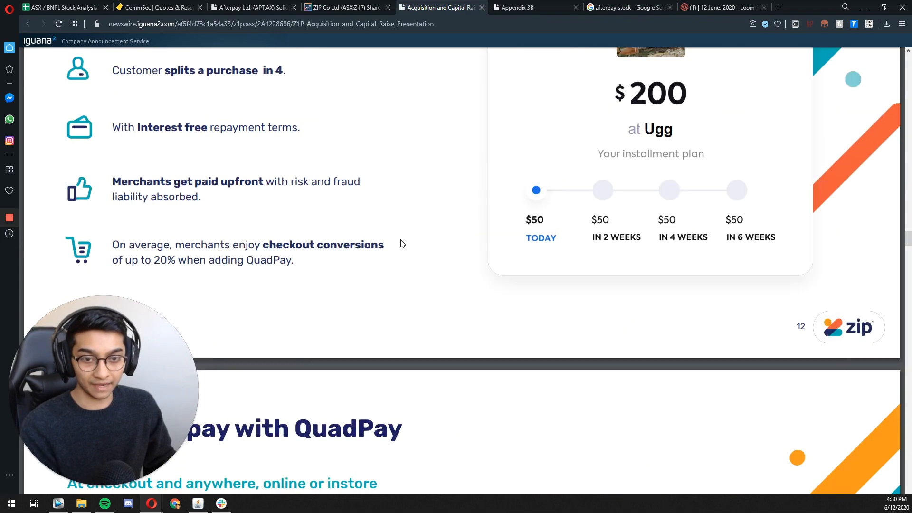
scroll(326, 180, down, 20)
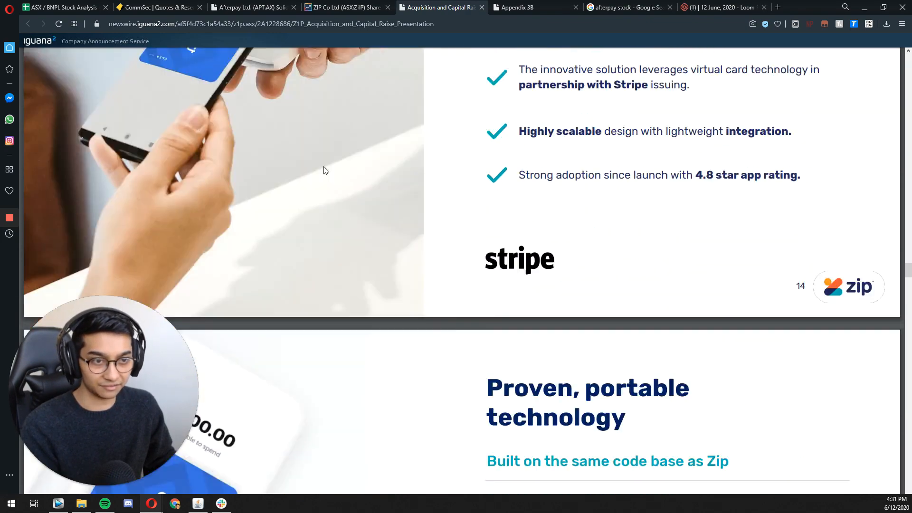
scroll(329, 161, down, 20)
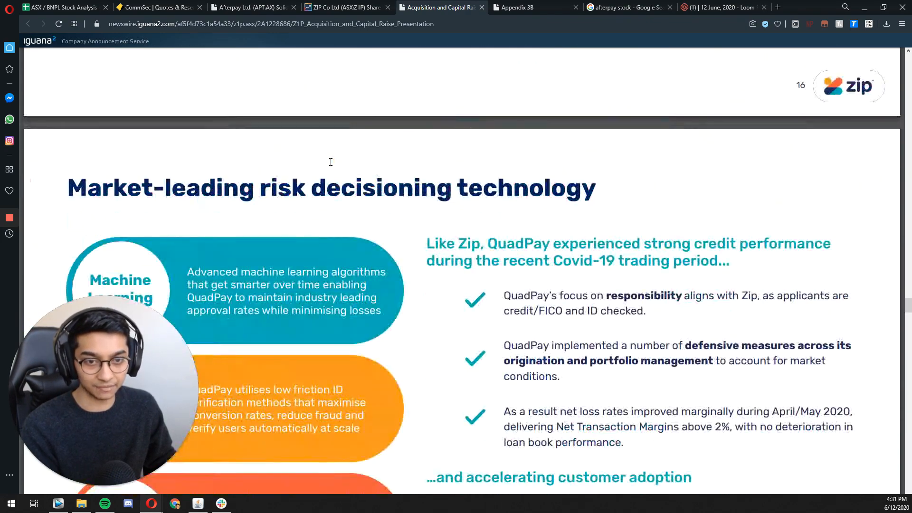
scroll(287, 189, down, 1)
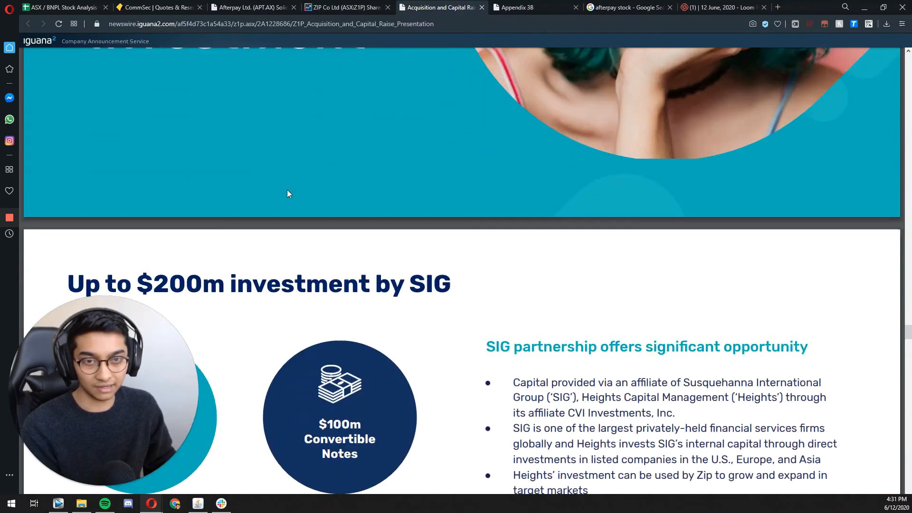
Step: Examine the SIG investment slide for the convertible notes and highlight the additional warrants amount
scroll(290, 195, up, 4)
scroll(291, 198, down, 7)
scroll(290, 199, down, 4)
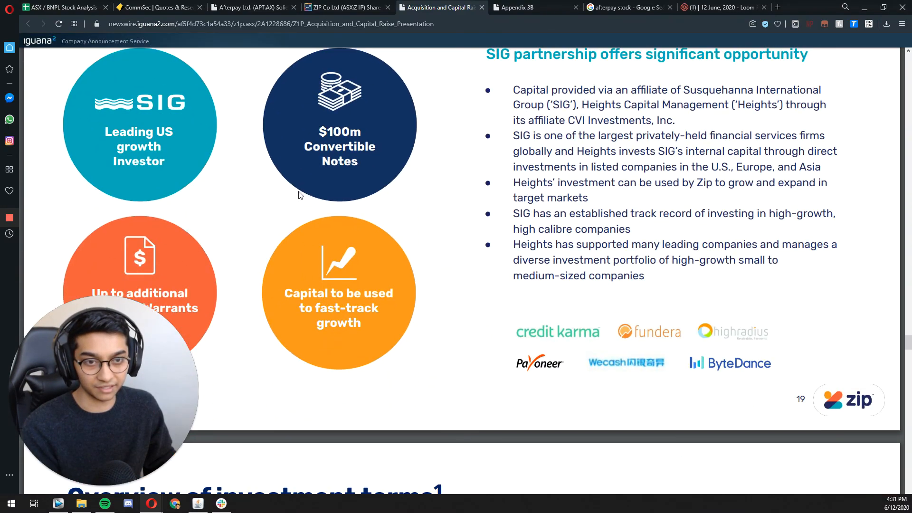
scroll(322, 103, up, 1)
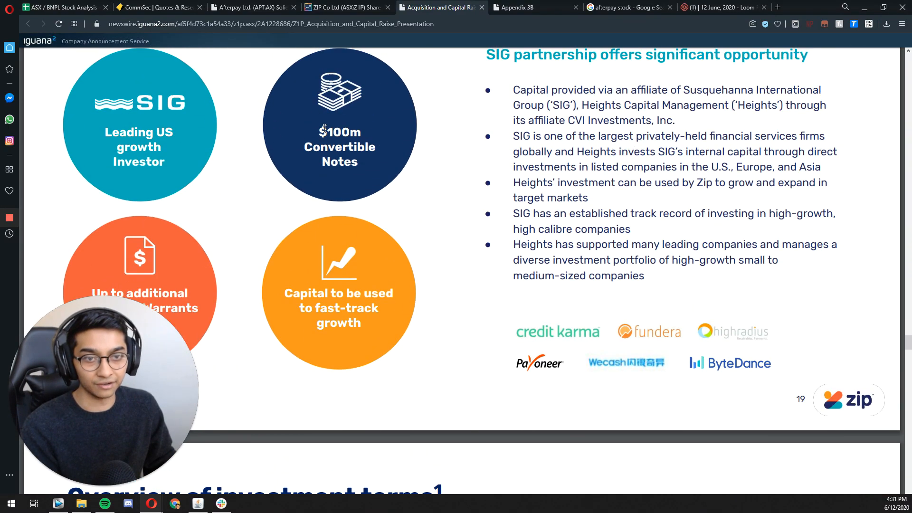
scroll(317, 244, down, 1)
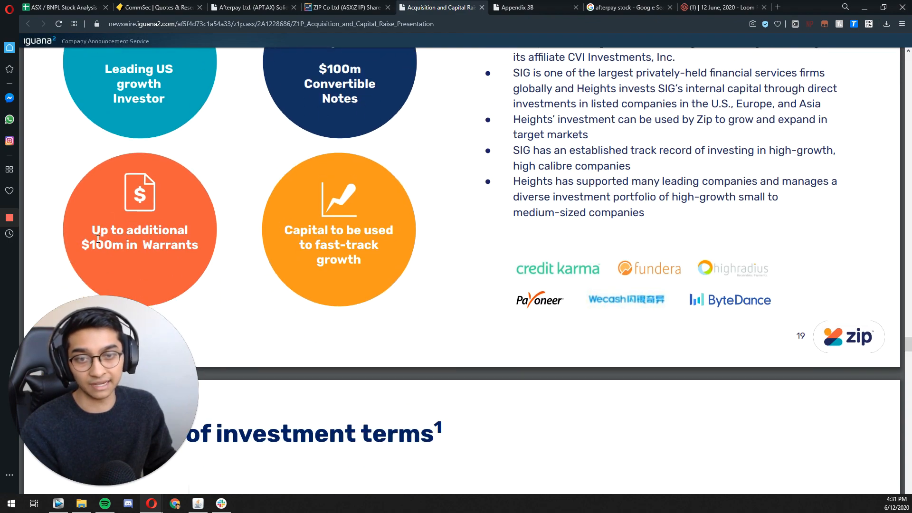
drag(95, 236, 193, 252)
click(193, 276)
Step: Highlight the convertible notes' conversion price on slide 7 again and return to the stock analysis spreadsheet
scroll(449, 274, up, 18)
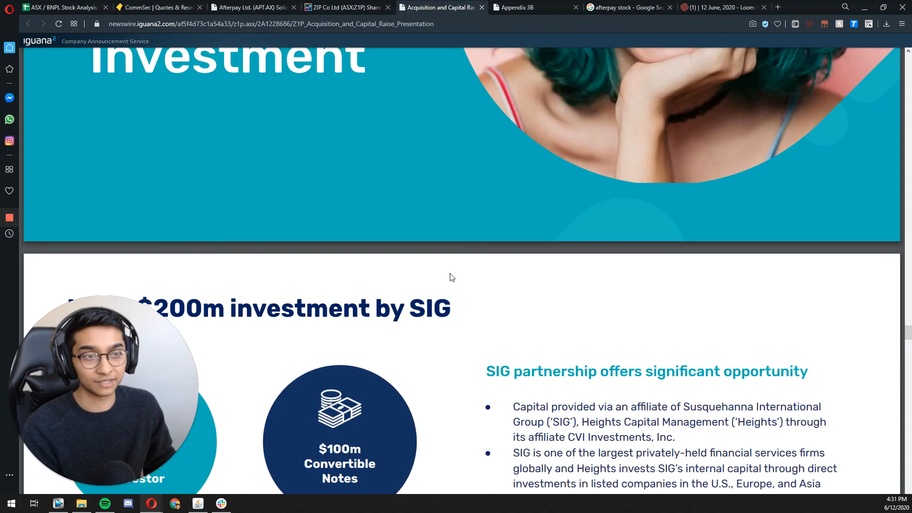
scroll(427, 247, up, 20)
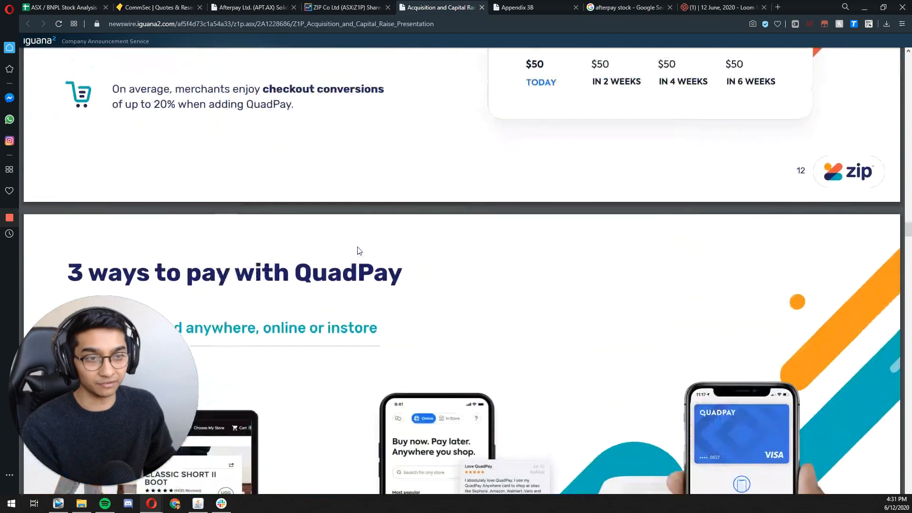
scroll(356, 257, up, 20)
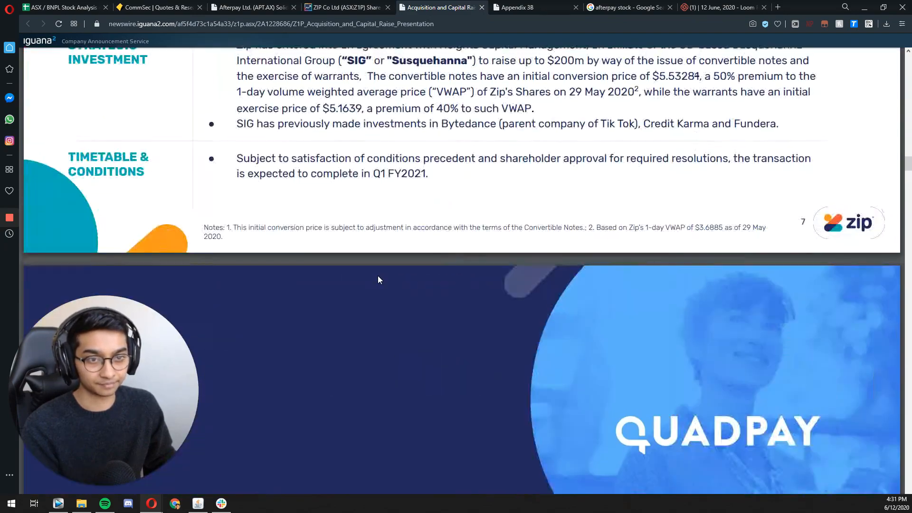
scroll(379, 279, down, 4)
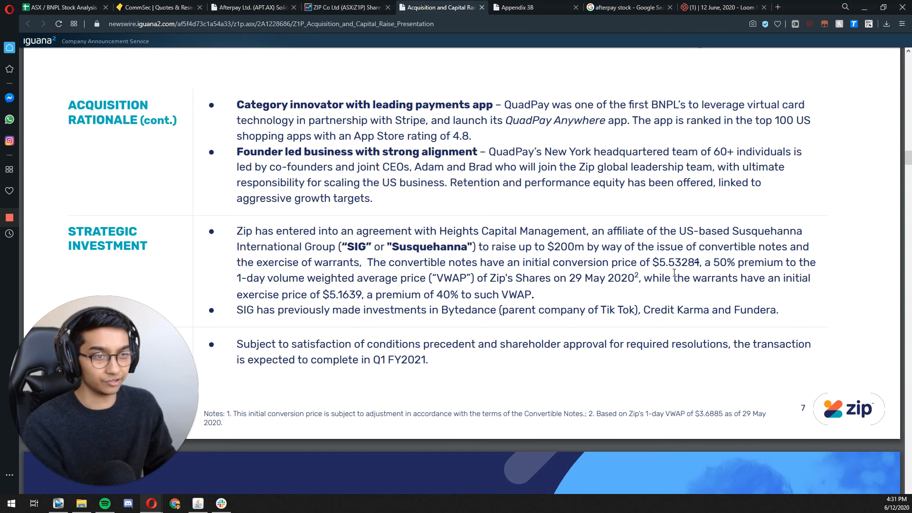
drag(660, 262, 694, 262)
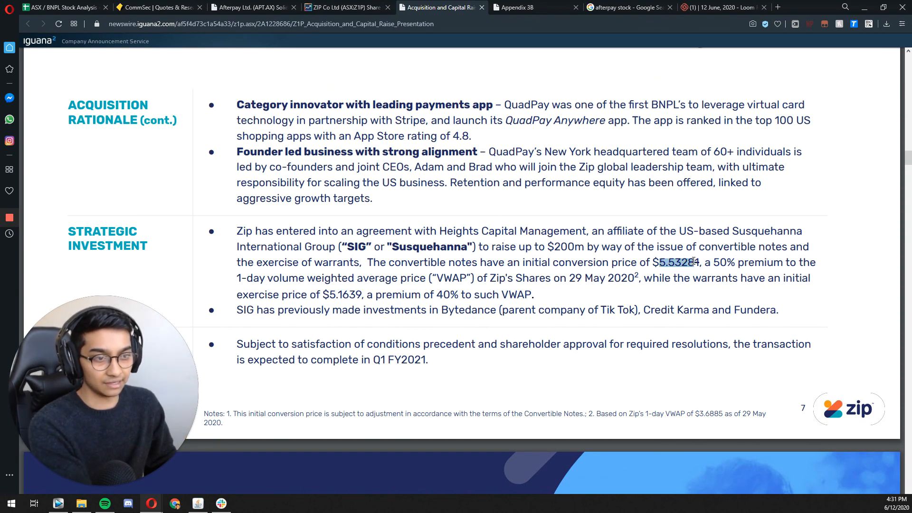
click(64, 7)
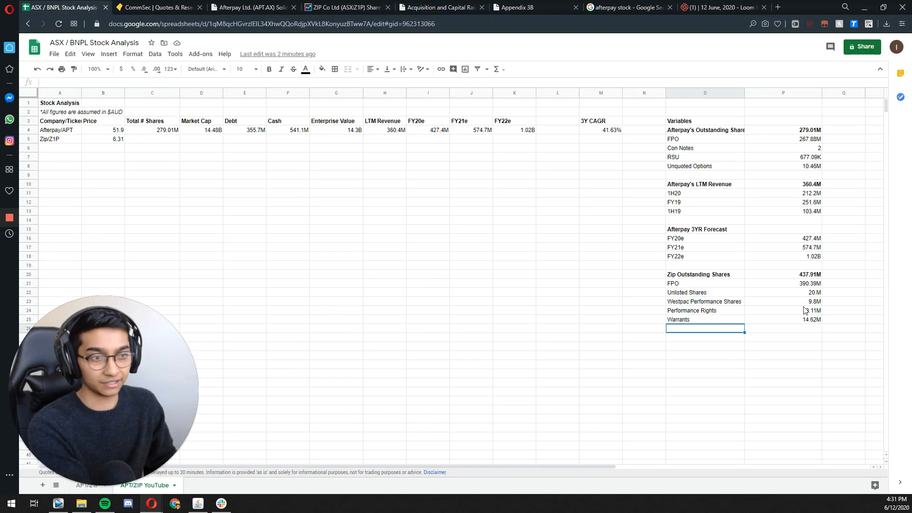
Step: Add a "June Con Notes" label below the Warrants row of the Zip Outstanding Shares block
double_click(683, 329)
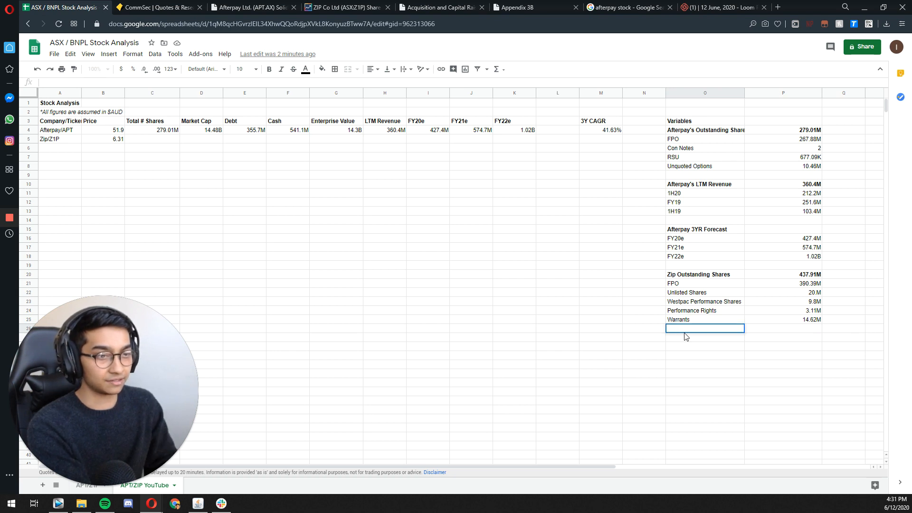
key(Return)
key(Up)
key(Up)
key(Down)
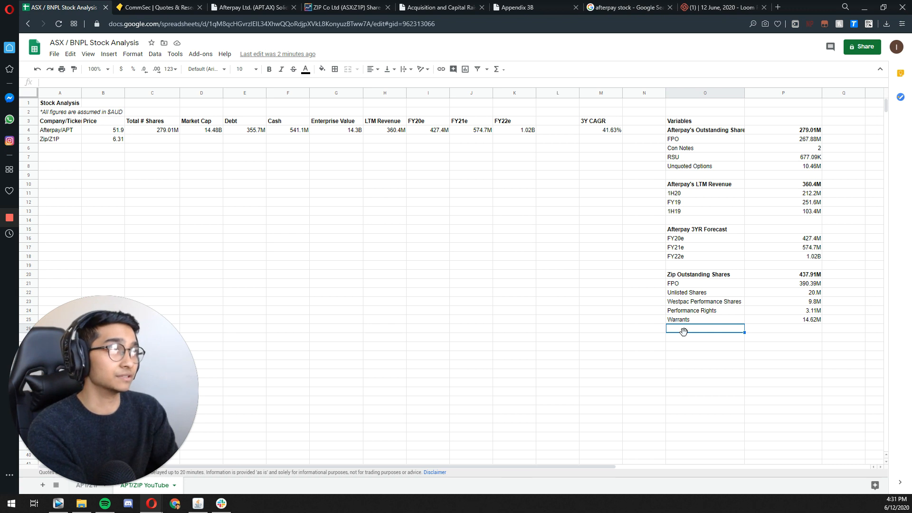
text(June Con )
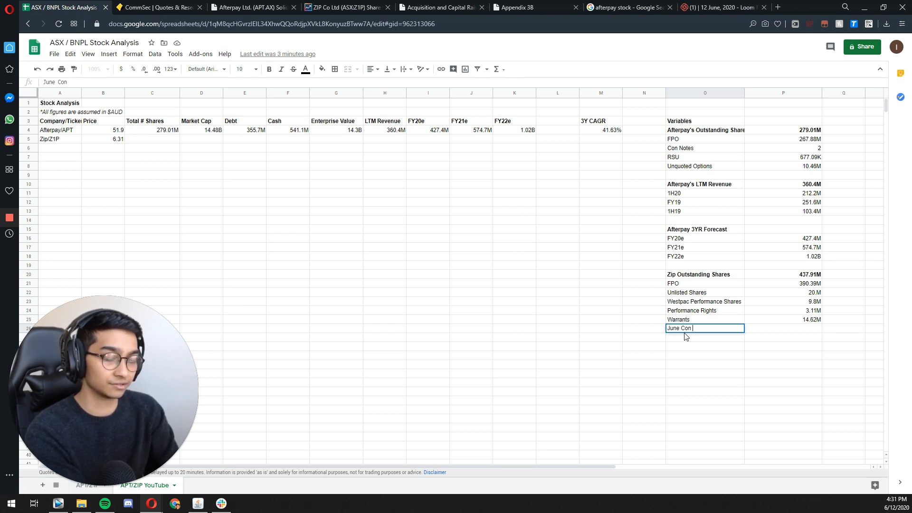
text(Notes)
key(Return)
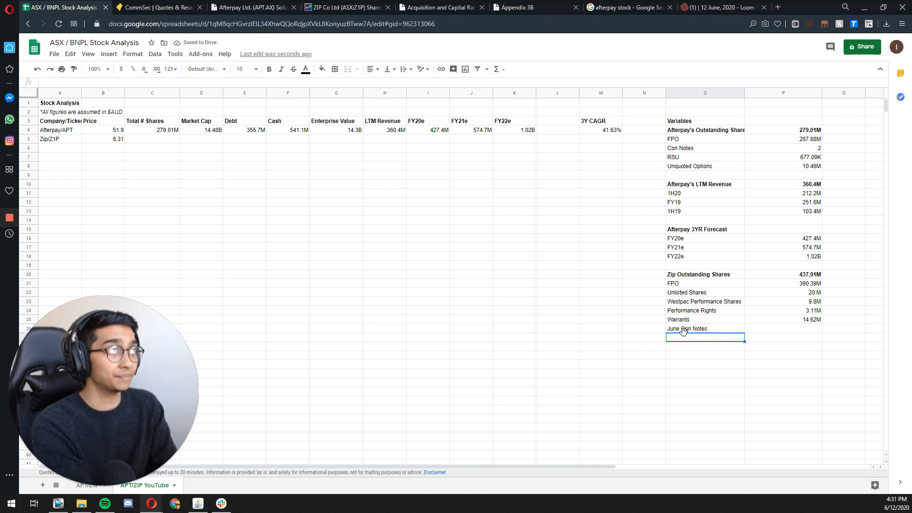
Step: Add italicised "Price" and "Value" headings side by side beneath the June Con Notes label
text(Price)
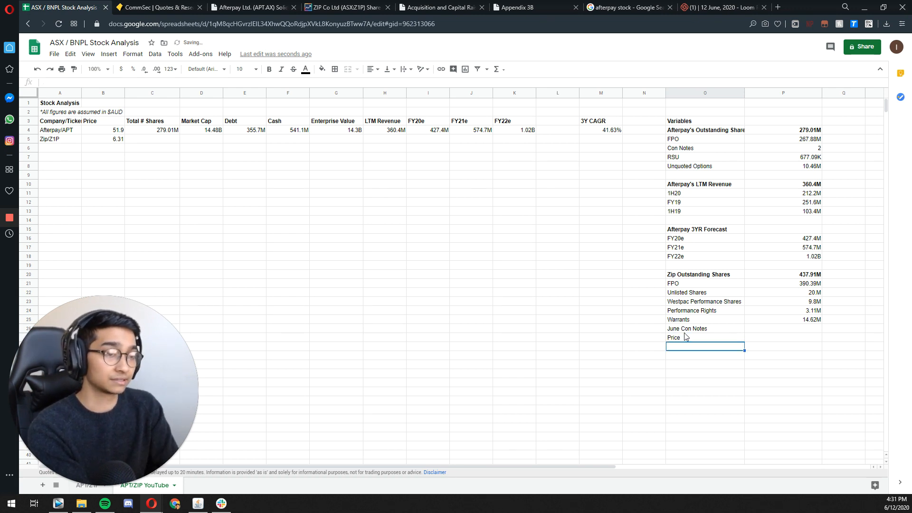
key(Tab)
text(Value)
click(686, 337)
key(shift+Right)
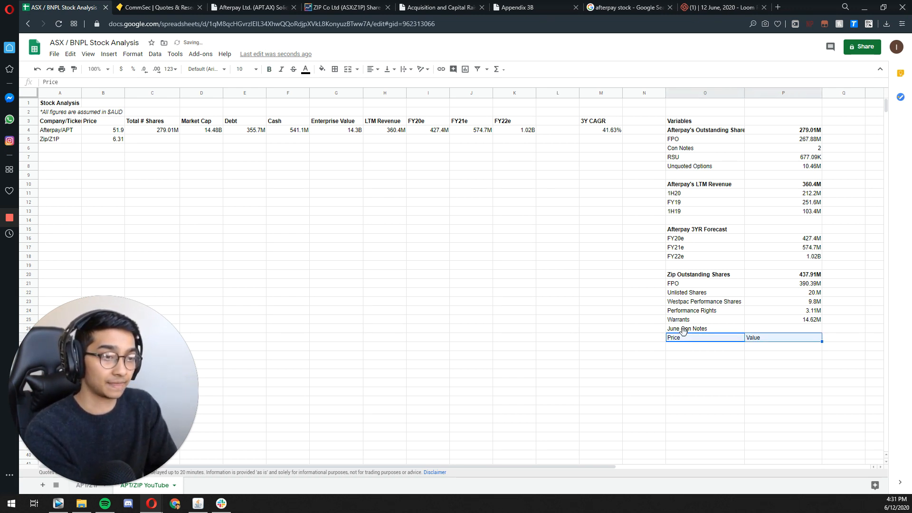
key(ctrl+i)
key(Right)
key(Down)
key(Left)
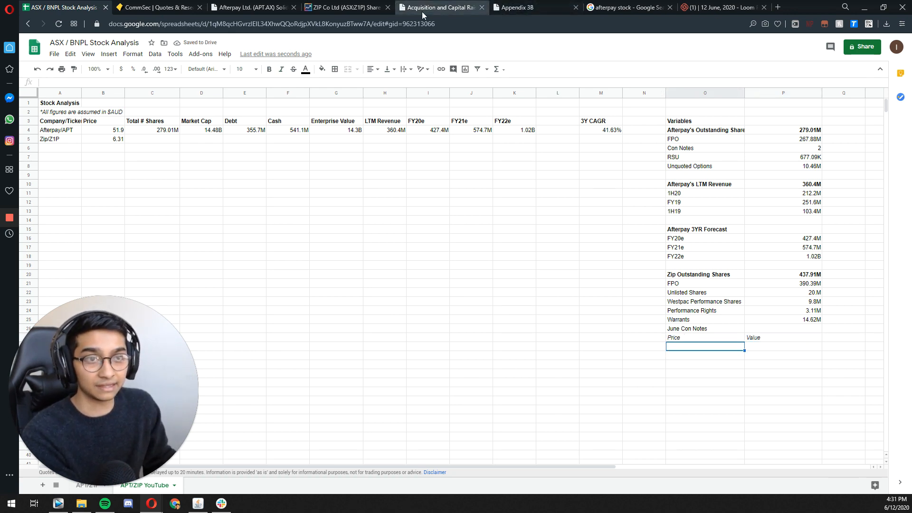
Step: Check the convertible notes' conversion price in the Zip presentation and enter 5.52381 as the June Con Notes price in the spreadsheet
click(439, 7)
click(659, 249)
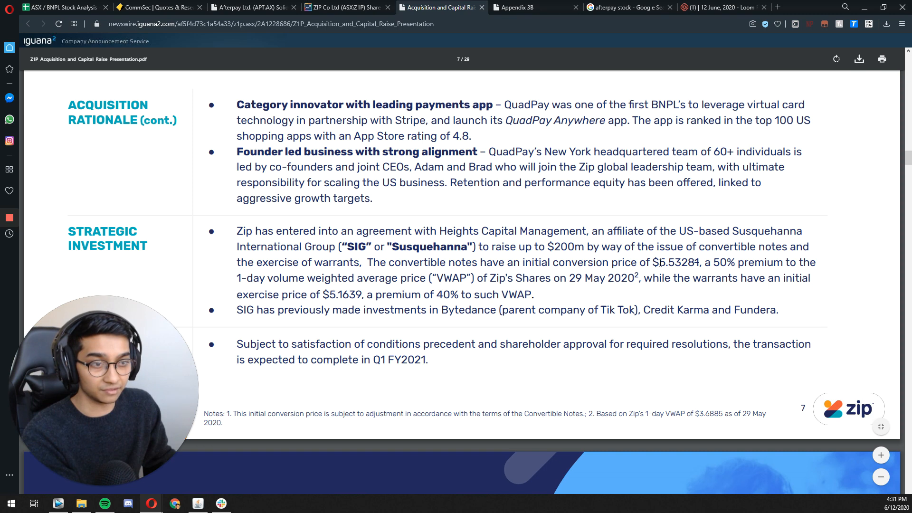
drag(660, 262, 697, 264)
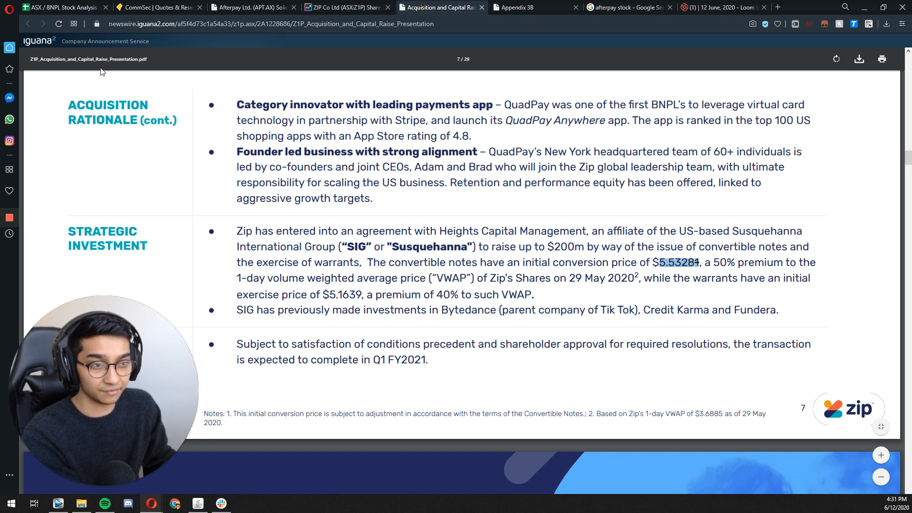
click(53, 7)
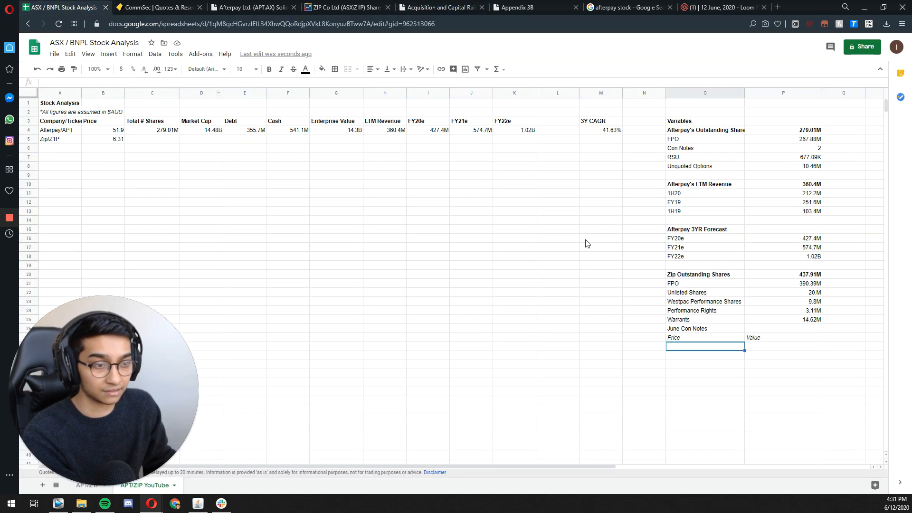
double_click(691, 347)
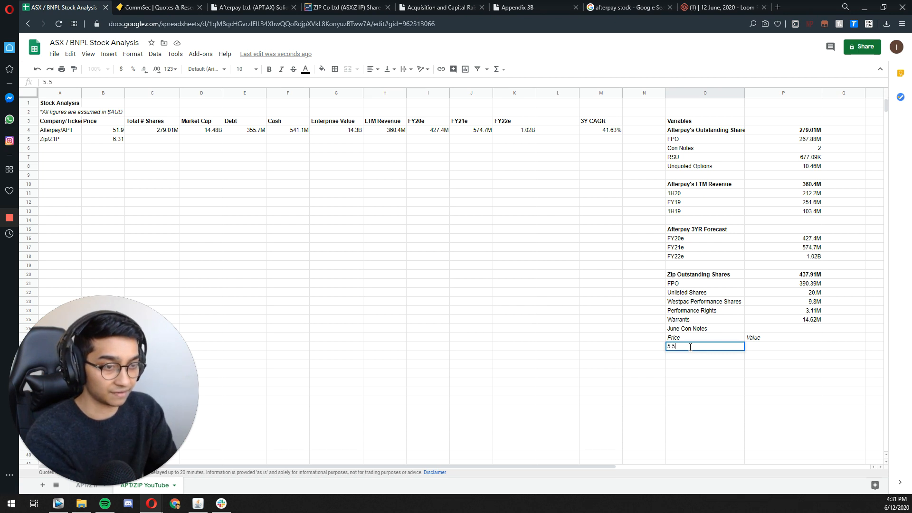
text(5.52381)
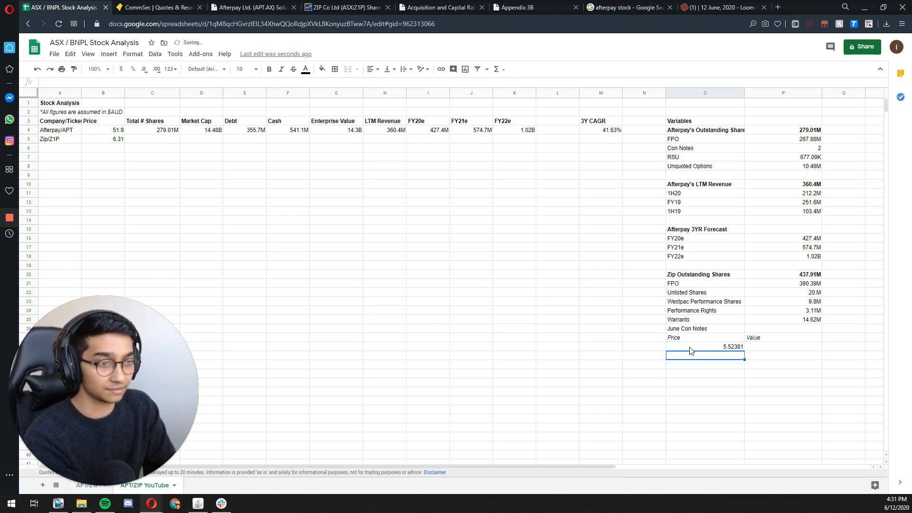
Step: Enter 100000000 as the June Con Notes value beside the price
key(Tab)
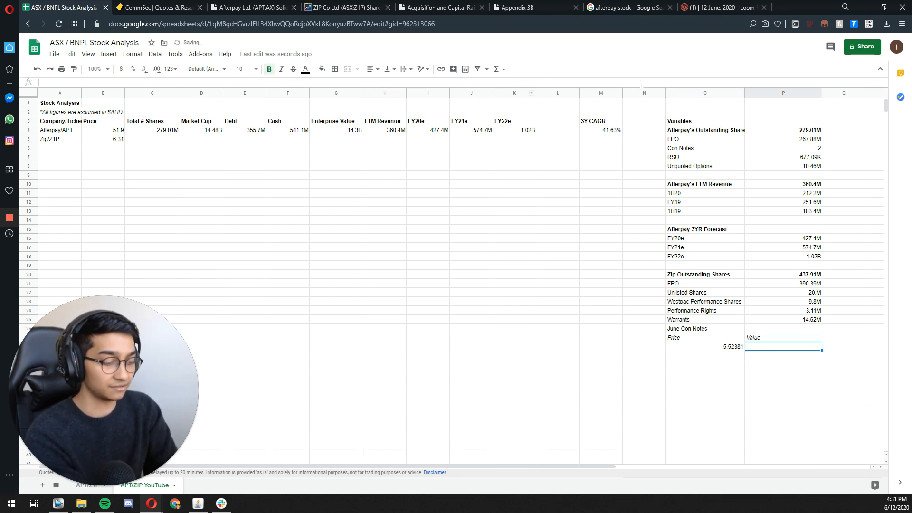
text(100 000 000)
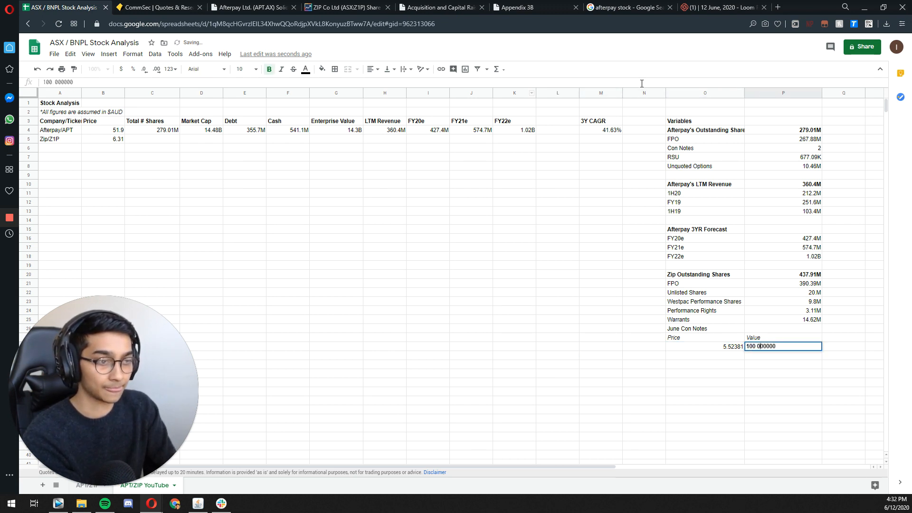
key(Return)
Step: Calculate the June Con Notes shares with =P28/O28 and format the share count and the value as non-bold figures abbreviated in millions
key(Up)
key(Up)
key(Up)
text(=)
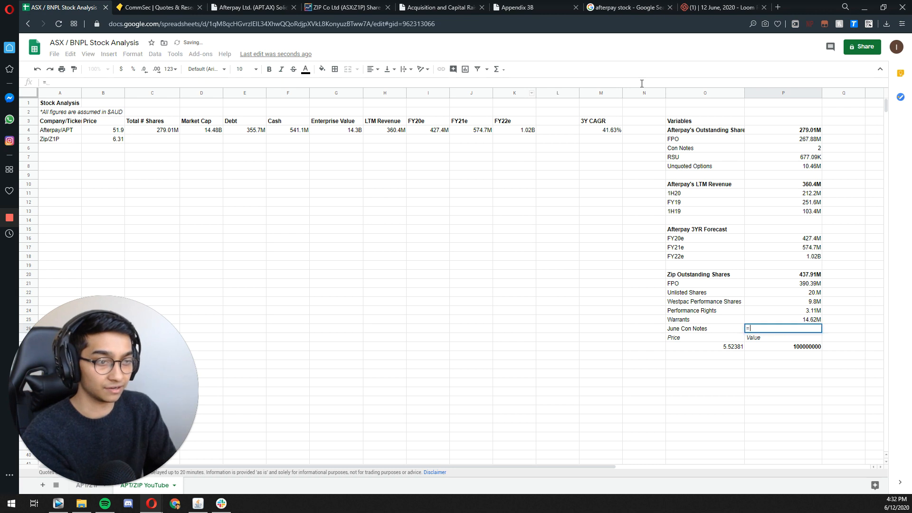
key(Down)
key(Left)
key(Down)
key(Right)
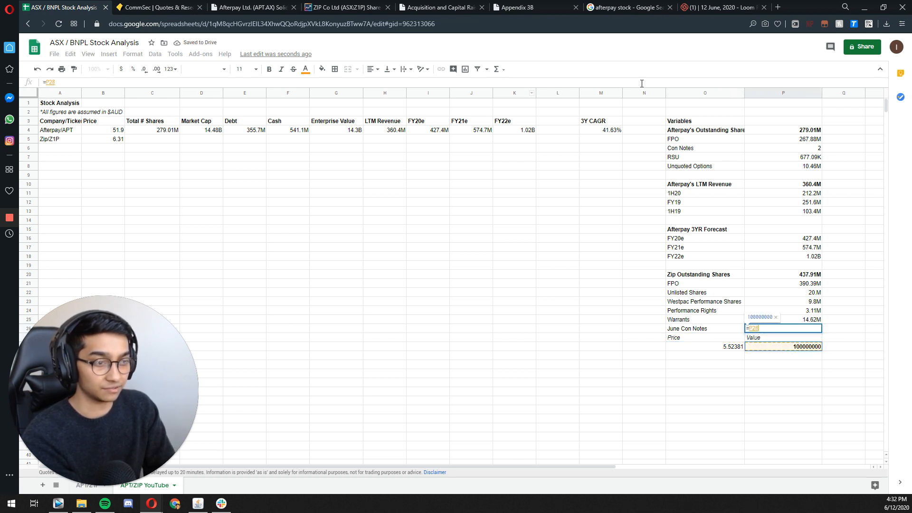
text(/)
key(Left)
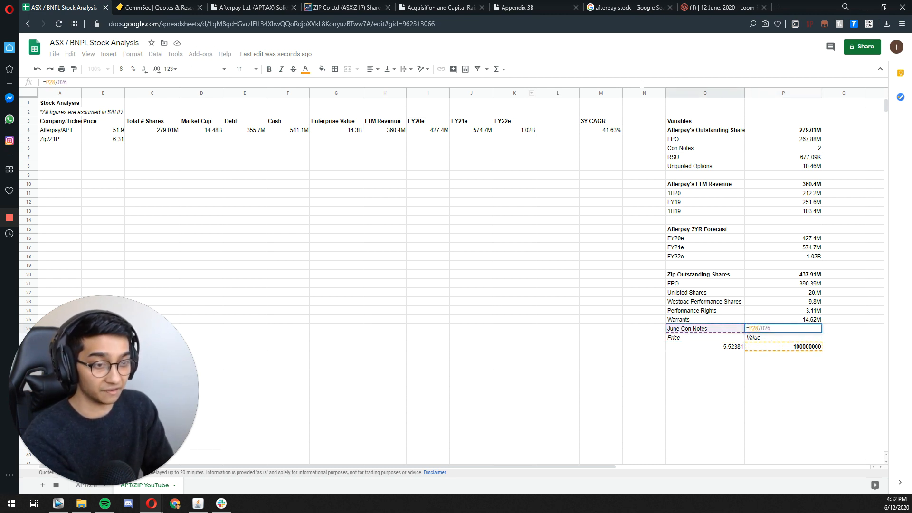
key(Down)
key(Down)
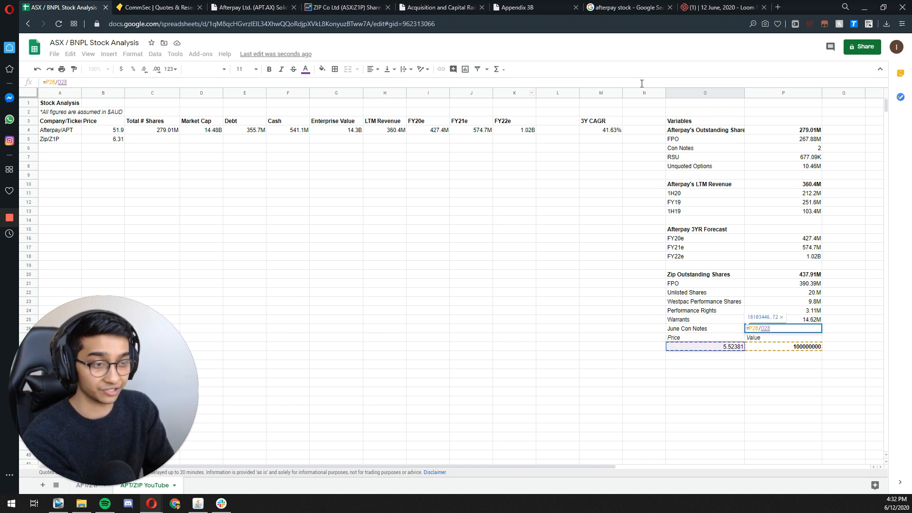
key(Return)
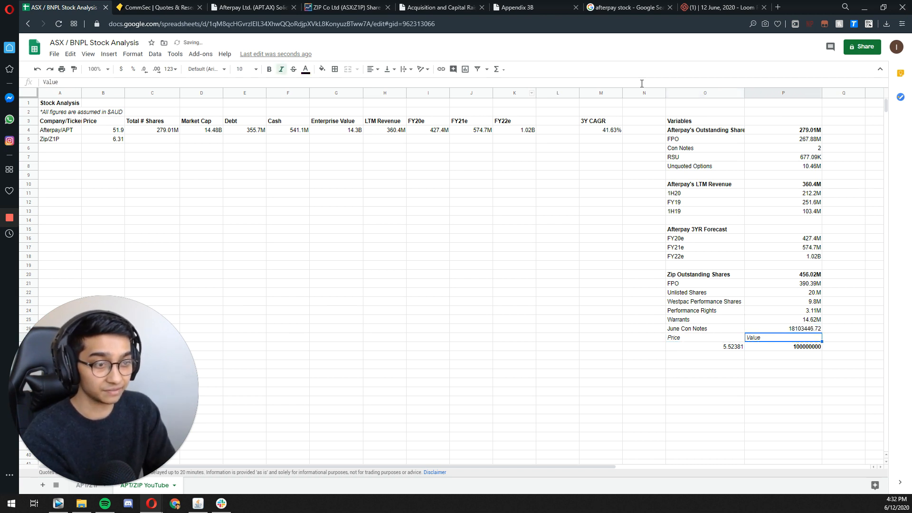
key(Up)
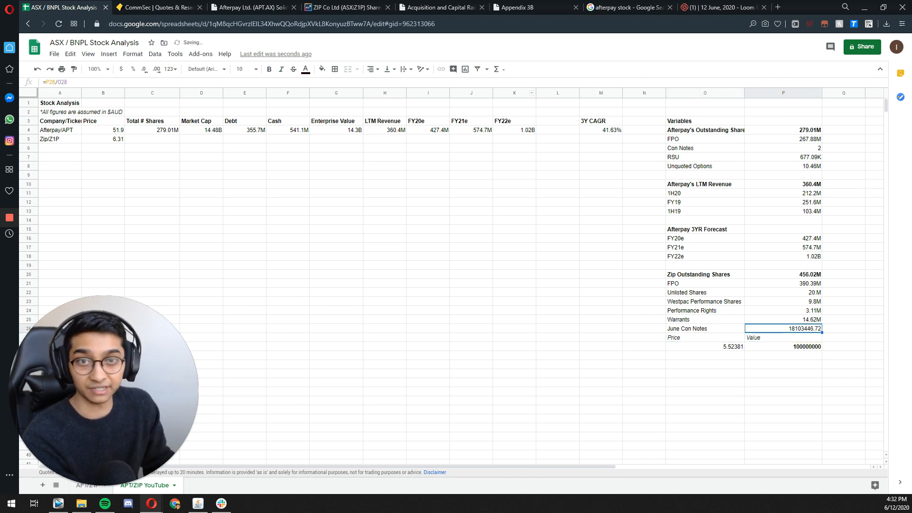
click(129, 54)
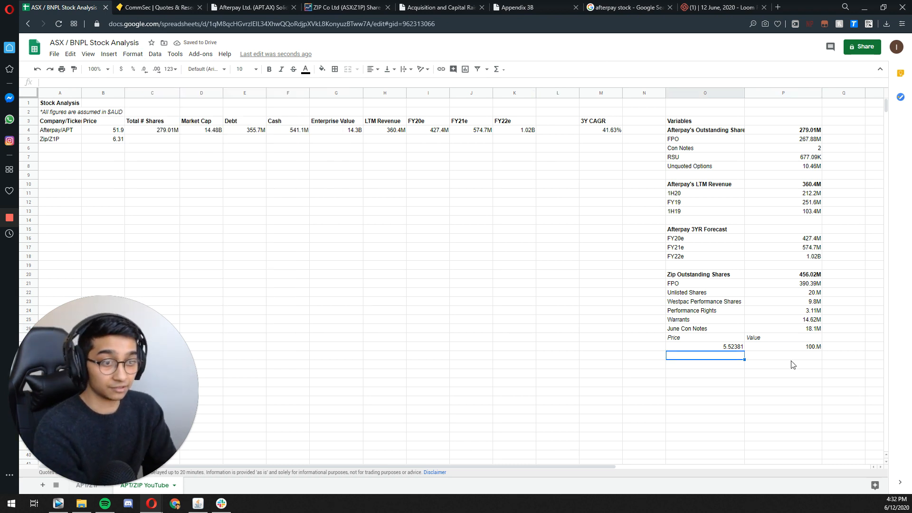
Step: Add a second "Warrants" label below the June Con Notes price and value
text(Warrentxs)
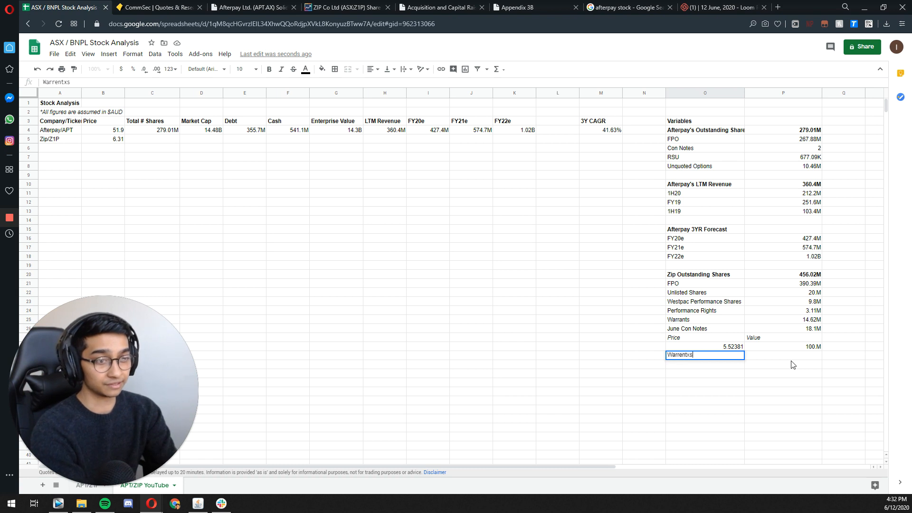
key(BackSpace)
key(BackSpace)
text(ants)
key(Tab)
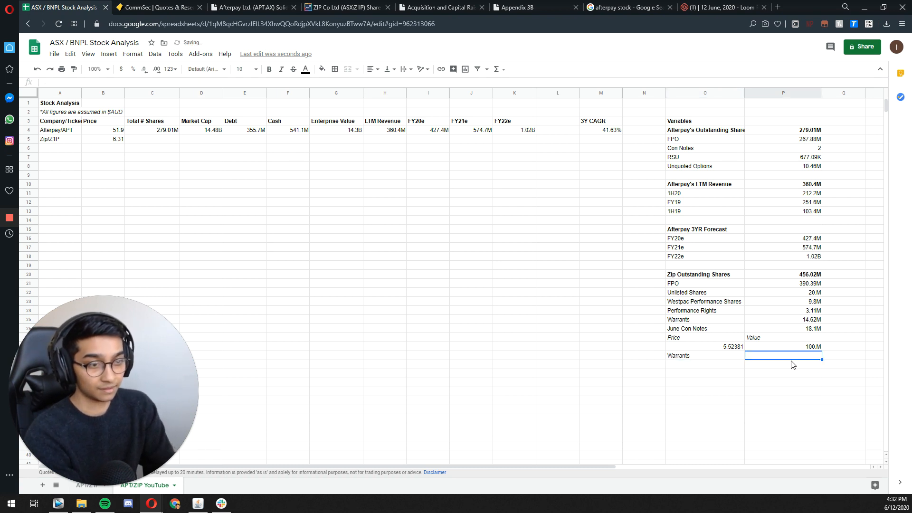
Step: Copy the italic Price and Value headings to the row beneath the new Warrants label
key(Up)
key(Up)
key(shift+Left)
key(ctrl+c)
key(Down)
key(Down)
key(Down)
key(Left)
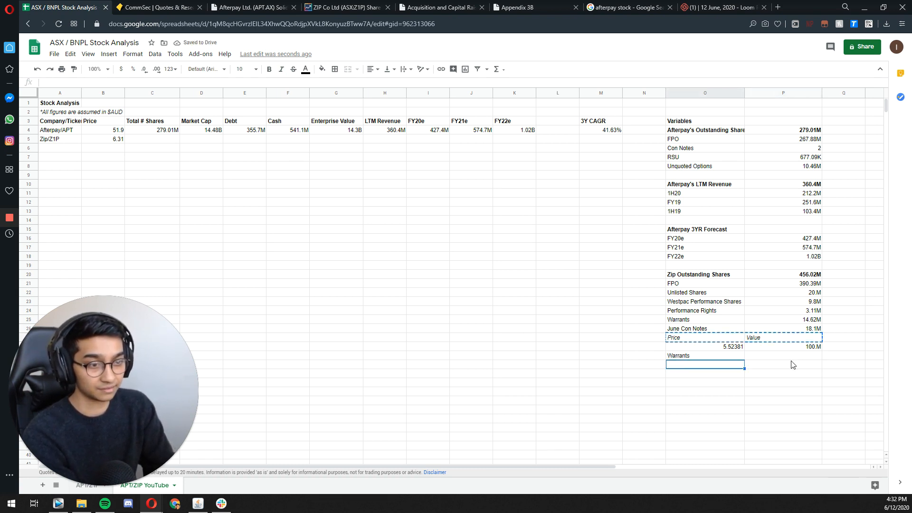
key(ctrl+v)
Step: Copy the June Con Notes value of 100 million to the cell under the new Warrants Value heading
key(Right)
key(Up)
key(Up)
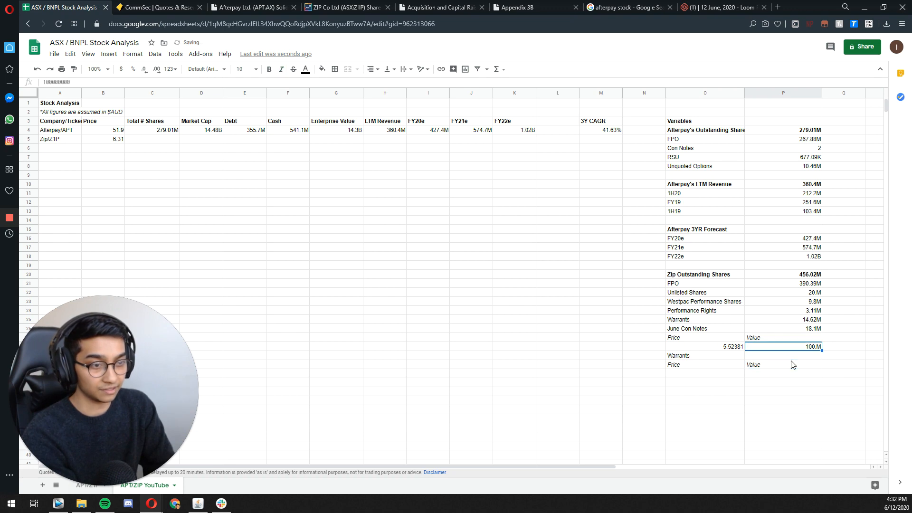
key(ctrl+c)
key(Down)
key(Down)
key(Down)
key(ctrl+v)
key(Left)
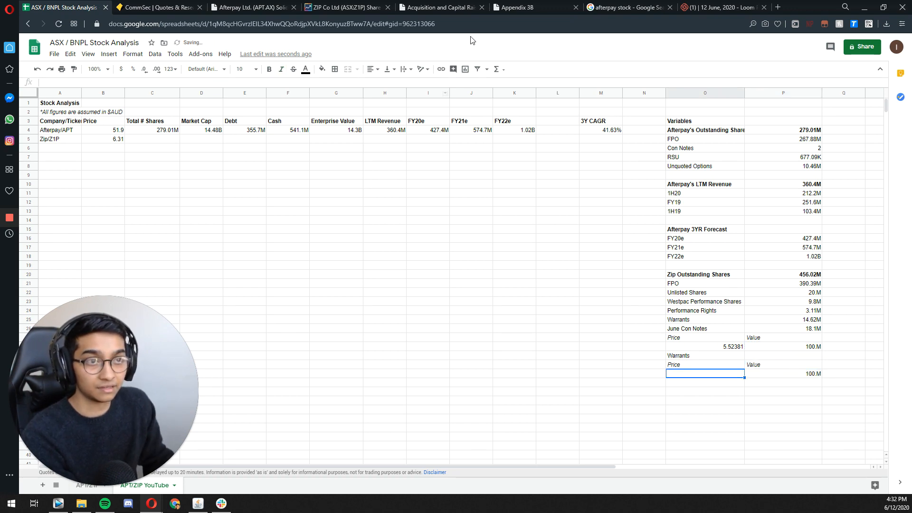
Step: Check the warrants' exercise price in the Zip presentation and enter 5.1639 under the Warrants Price heading in the spreadsheet
click(504, 10)
click(630, 6)
click(485, 8)
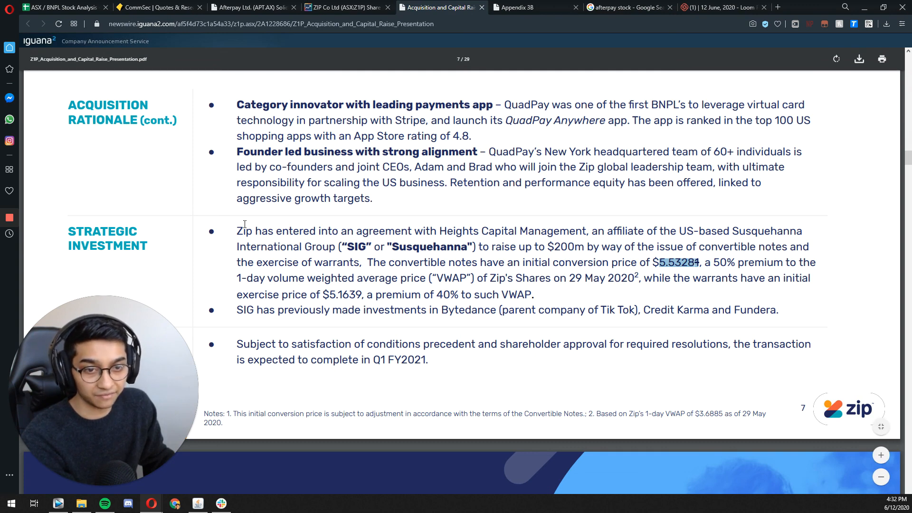
click(70, 7)
text(5)
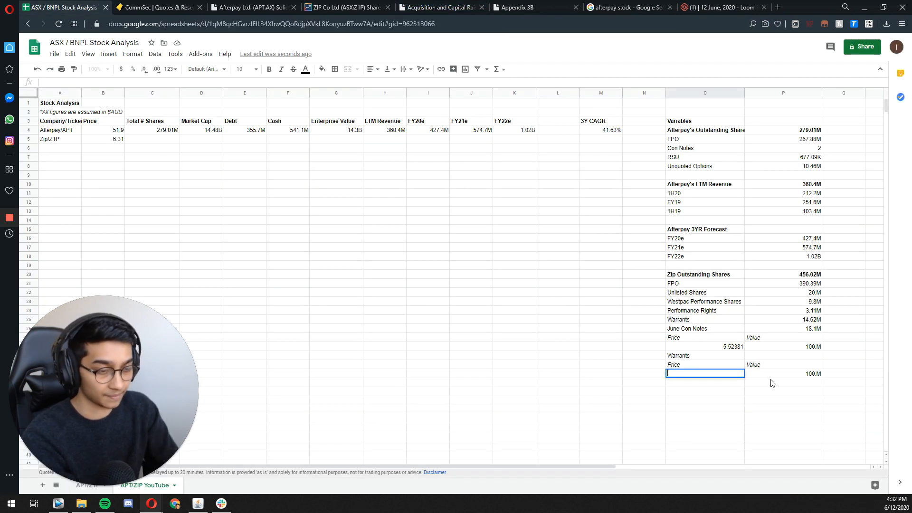
text(.163)
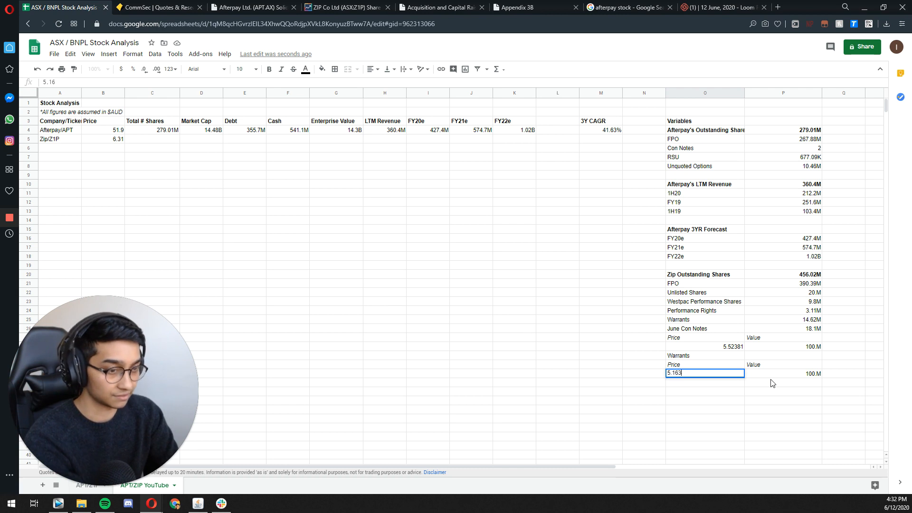
text(9)
Step: Copy the June Con Notes share formula to the cell beside the new Warrants label
key(Tab)
key(Up)
key(Up)
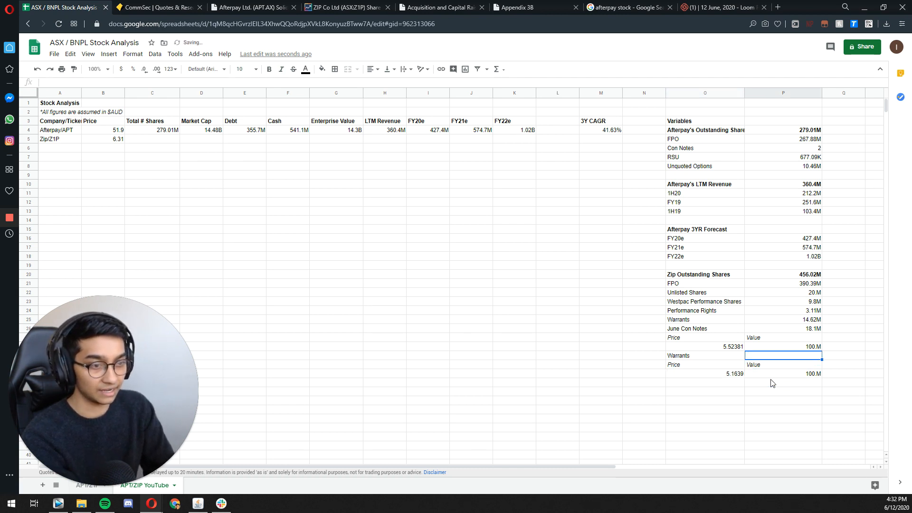
key(Up)
key(Up)
key(Up)
key(ctrl+c)
key(Down)
key(Down)
key(Down)
key(ctrl+v)
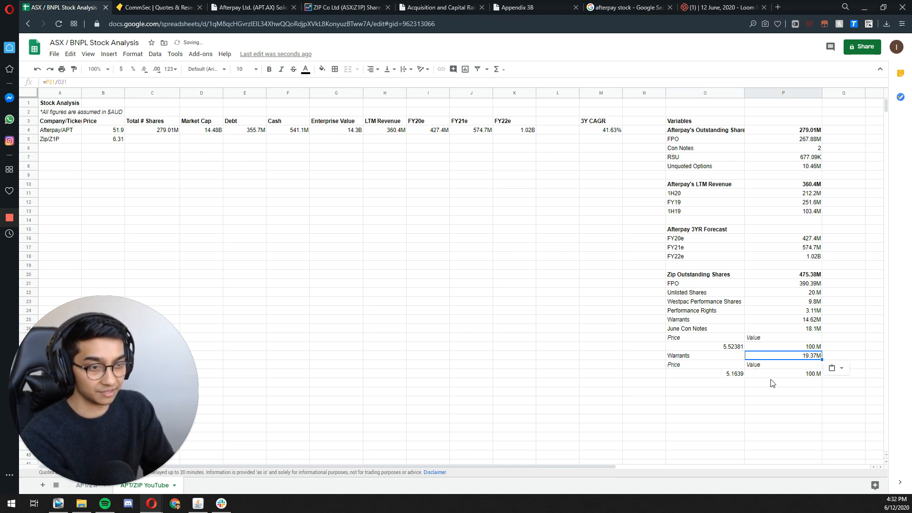
Step: Make the new Warrants row and the June Con Notes row bold, including their share counts
key(Left)
key(shift+Right)
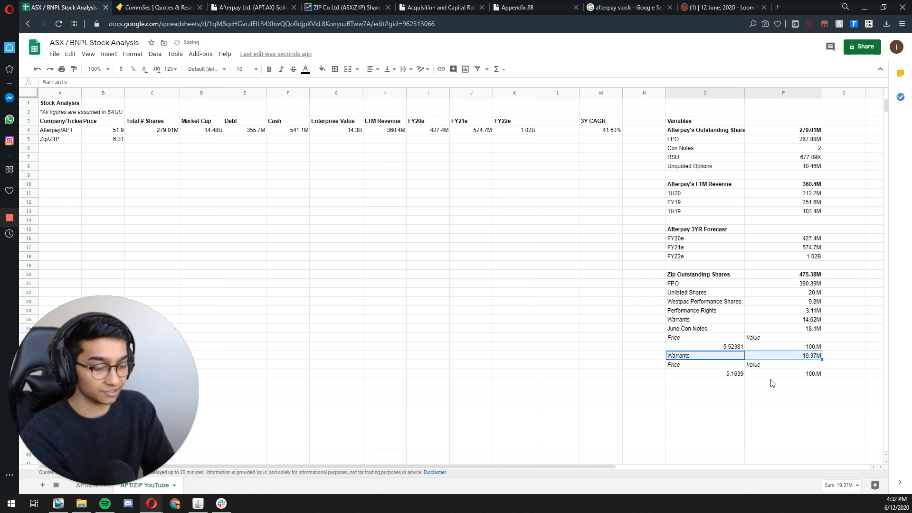
key(ctrl+b)
key(Up)
key(Up)
key(Up)
key(shift+Right)
key(ctrl+b)
key(Down)
key(Down)
key(Down)
key(Down)
key(Down)
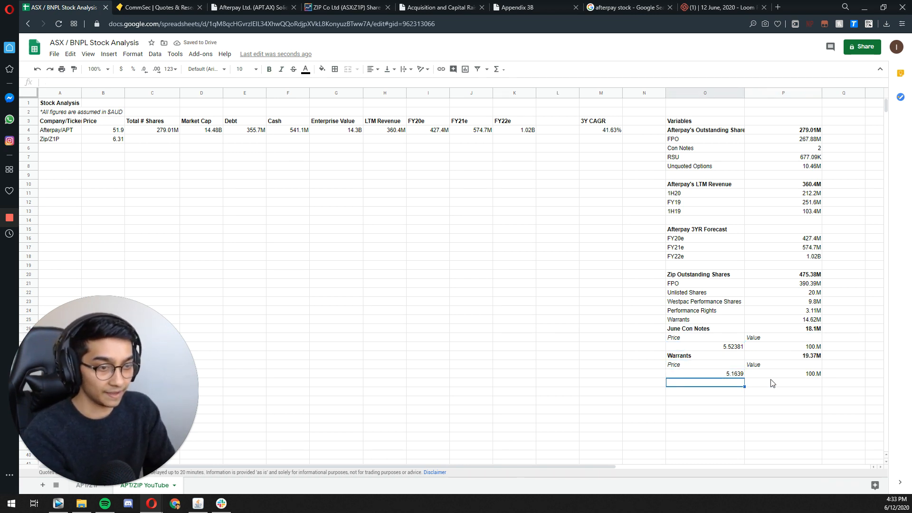
key(Up)
key(Up)
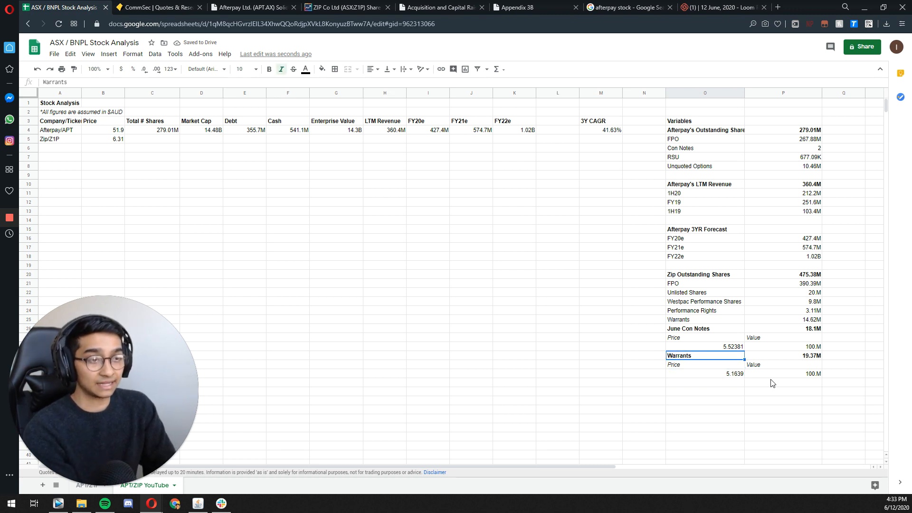
key(Up)
key(Up)
key(Up)
key(shift+Right)
key(Down)
key(Down)
key(Down)
key(Down)
key(Down)
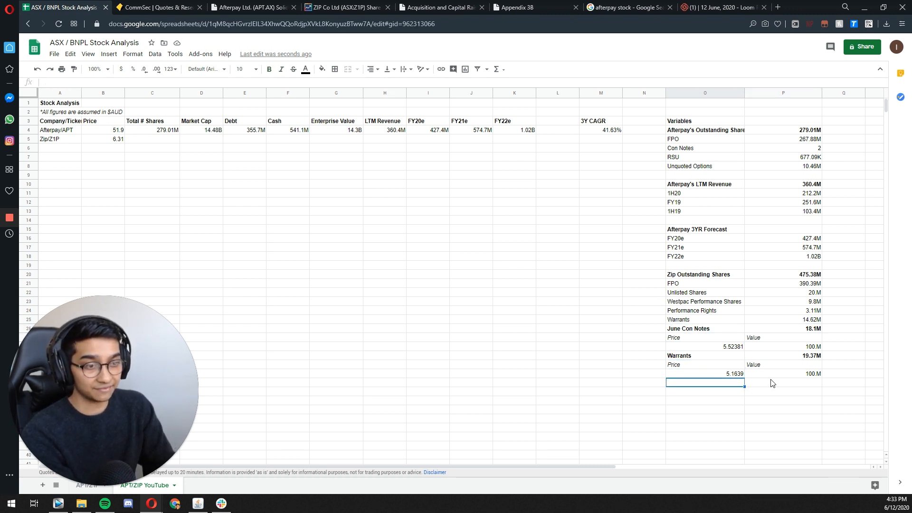
Step: Label a new row Quadpay Acquisition below the Warrants price and value, and select the cell beside it
text(Qua)
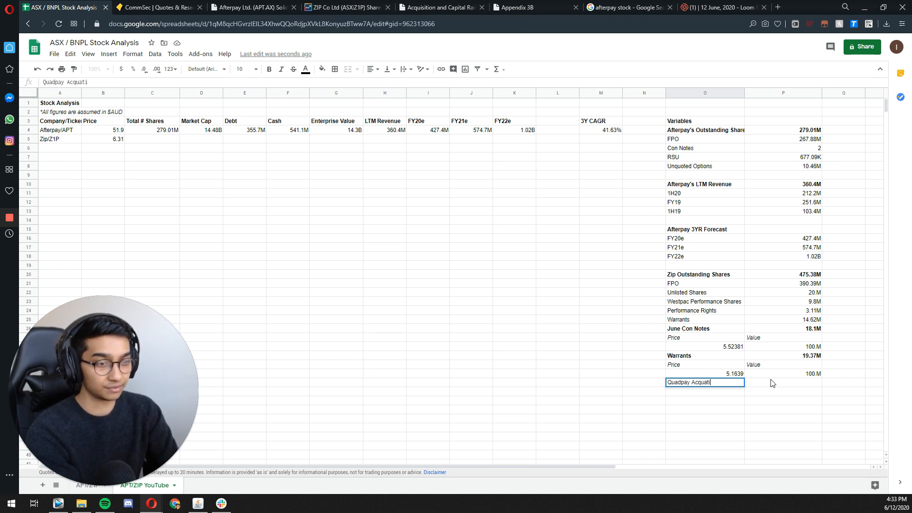
text(dpay Acquis)
key(BackSpace)
key(BackSpace)
key(BackSpace)
key(BackSpace)
key(BackSpace)
key(BackSpace)
key(BackSpace)
key(BackSpace)
key(BackSpace)
key(BackSpace)
key(BackSpace)
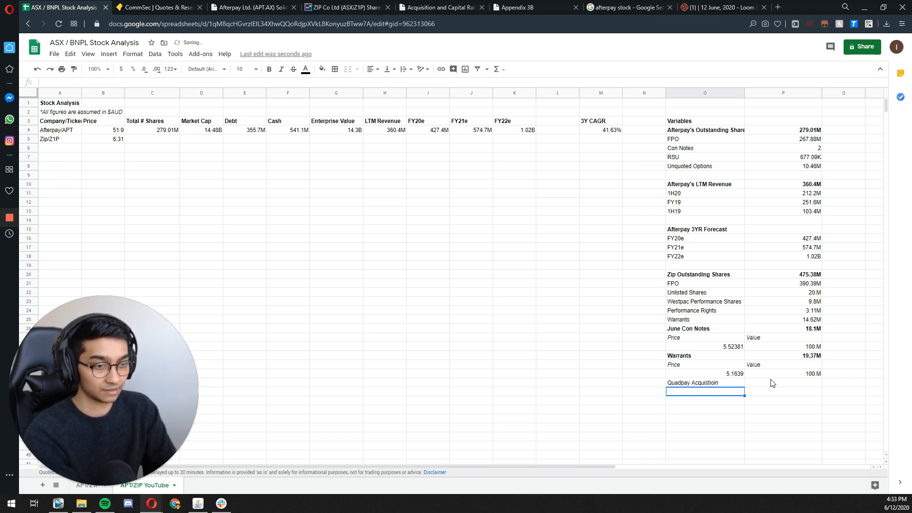
text(cuq)
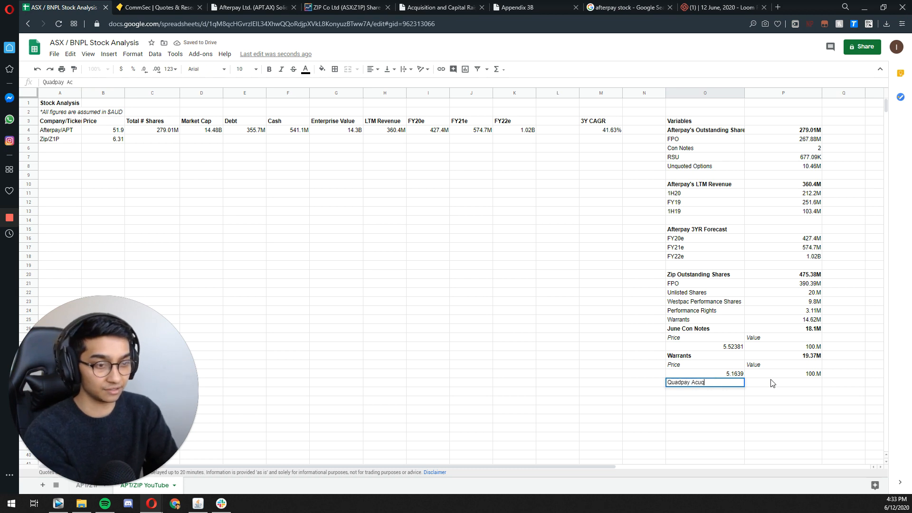
key(BackSpace)
key(BackSpace)
text(quisition)
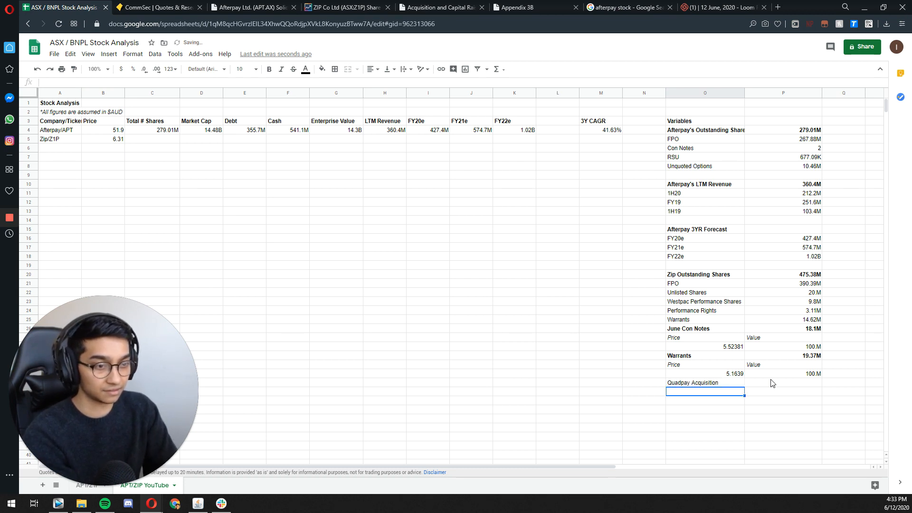
click(770, 378)
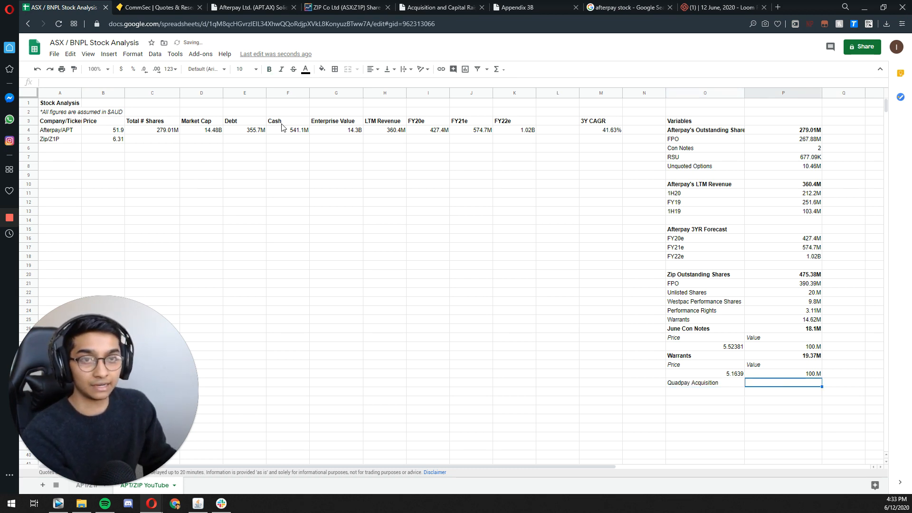
Step: Look through the opening slides of Zip's Acquisition and Capital Raise Presentation for the QuadPay acquisition terms
click(252, 9)
click(372, 13)
click(437, 9)
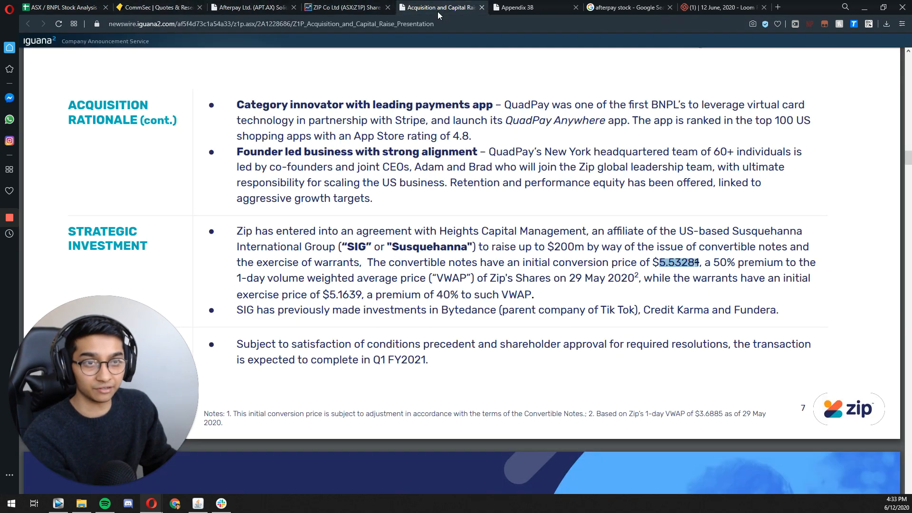
scroll(469, 232, up, 3)
scroll(475, 213, up, 20)
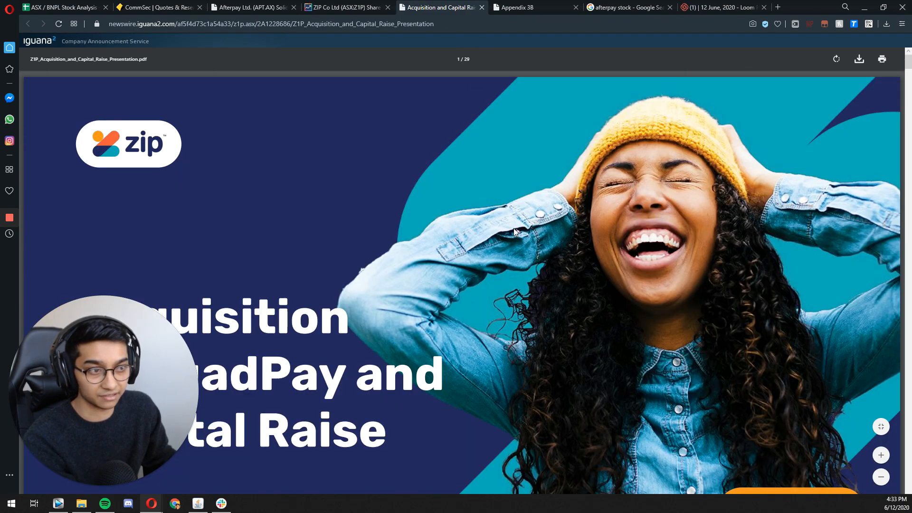
scroll(522, 189, down, 5)
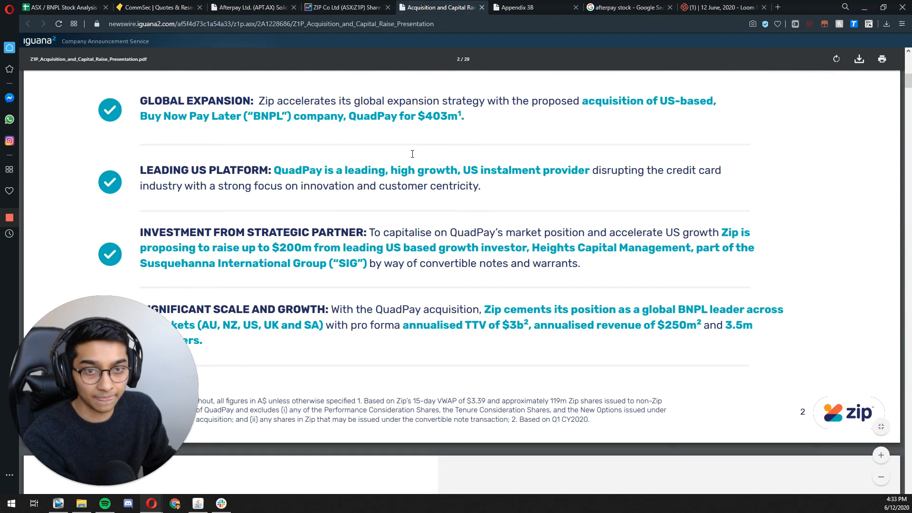
scroll(413, 133, up, 2)
scroll(423, 188, down, 4)
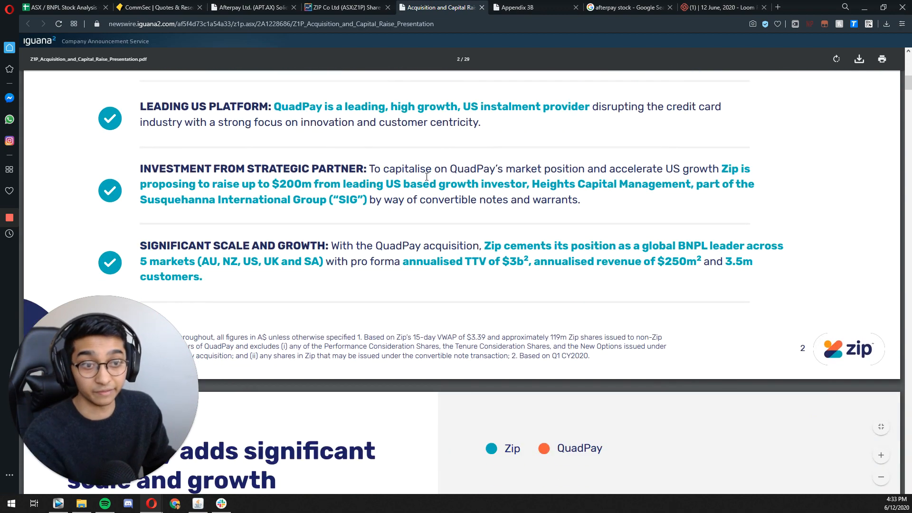
scroll(424, 166, down, 15)
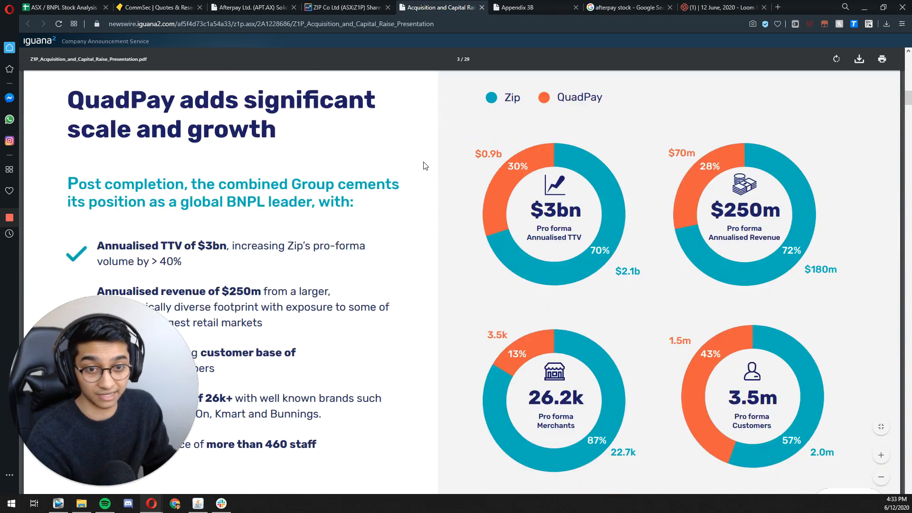
scroll(420, 149, up, 6)
scroll(417, 160, down, 20)
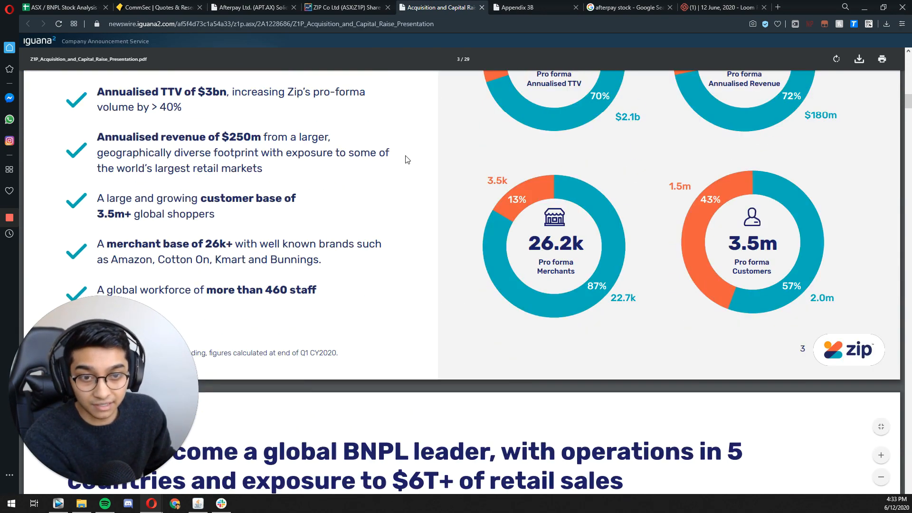
scroll(394, 138, down, 11)
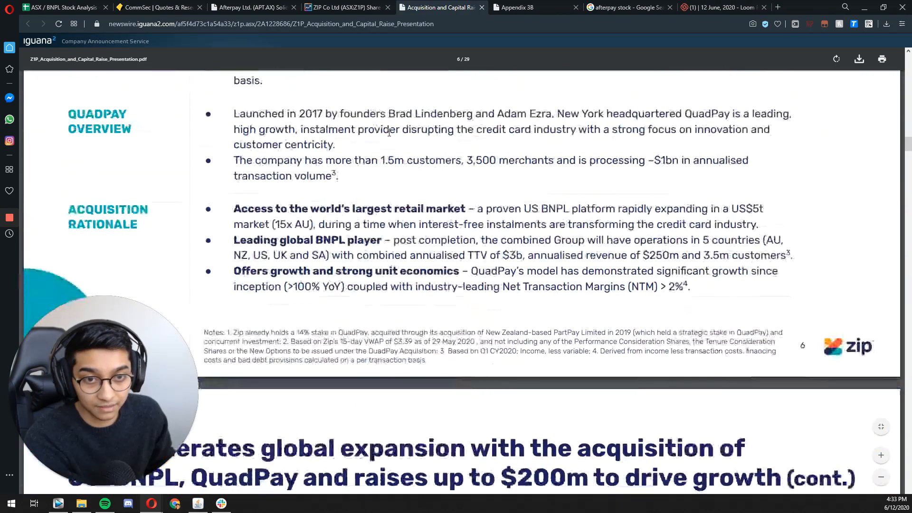
Step: Read the Acquisition Details on slide 6 covering the QuadPay scrip deal and its implied enterprise value
drag(338, 191, 519, 189)
click(518, 190)
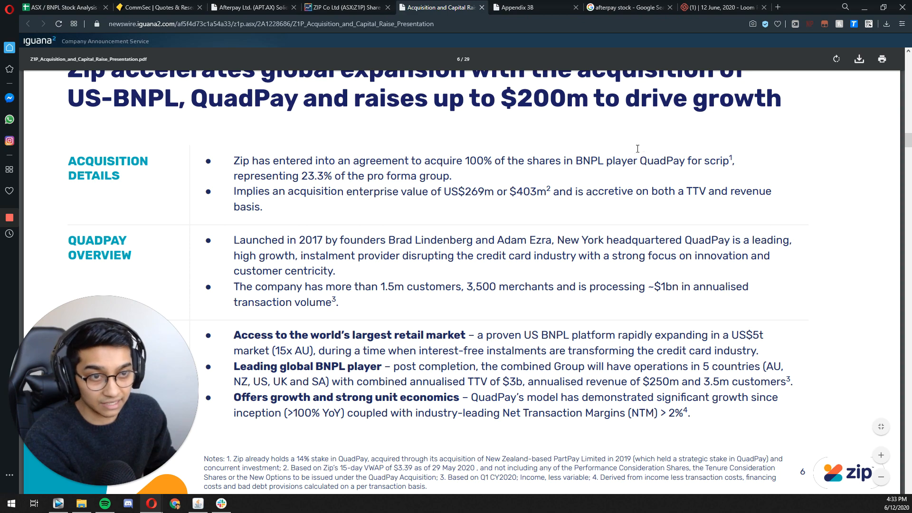
drag(627, 161, 648, 192)
click(648, 192)
drag(477, 160, 546, 160)
click(545, 160)
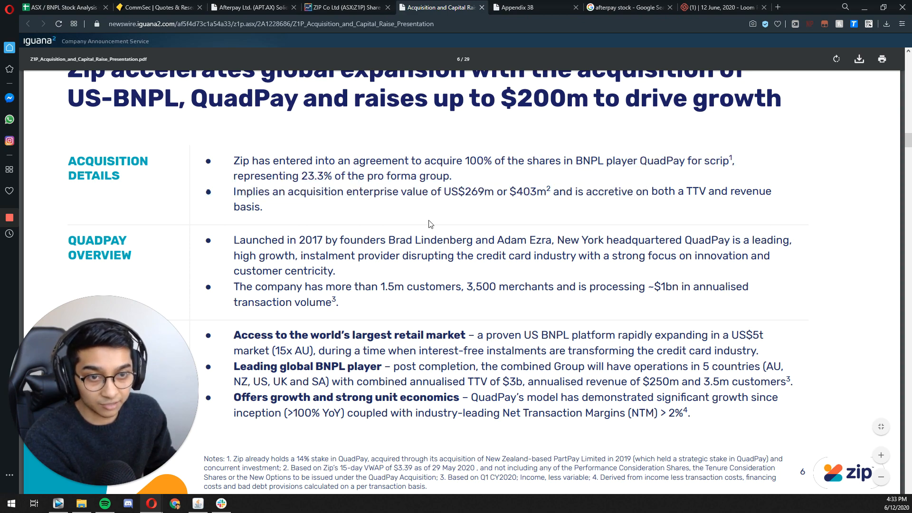
Step: Examine slide 6's footnotes on the existing QuadPay stake and excluded consideration shares and options, and skim the following QuadPay slides
scroll(500, 195, down, 4)
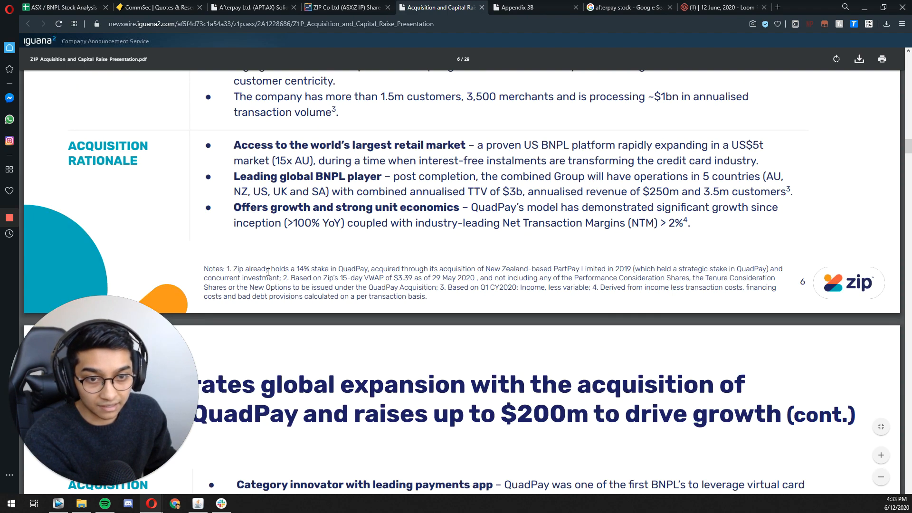
drag(236, 272, 397, 280)
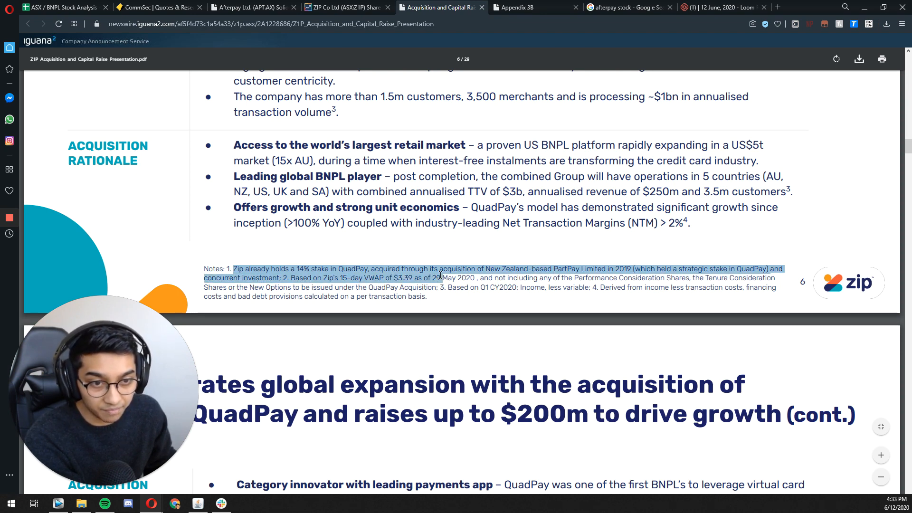
click(404, 277)
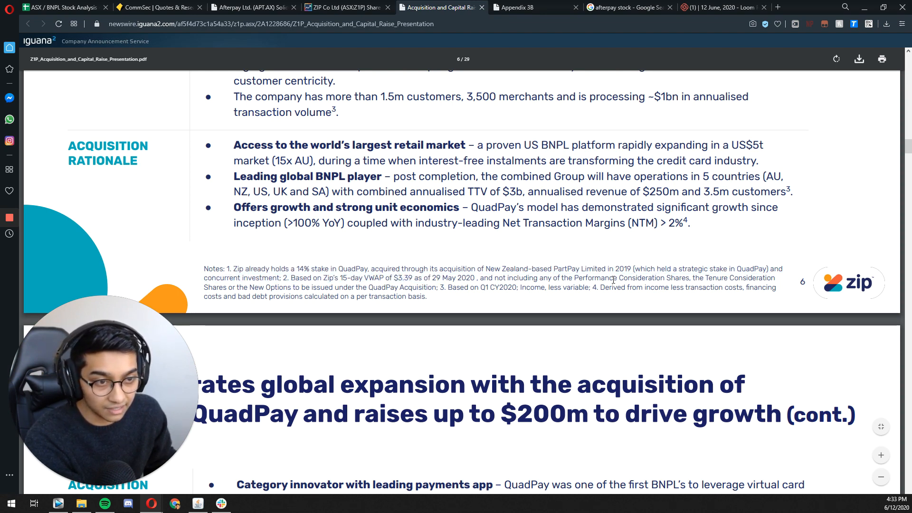
drag(609, 280, 335, 288)
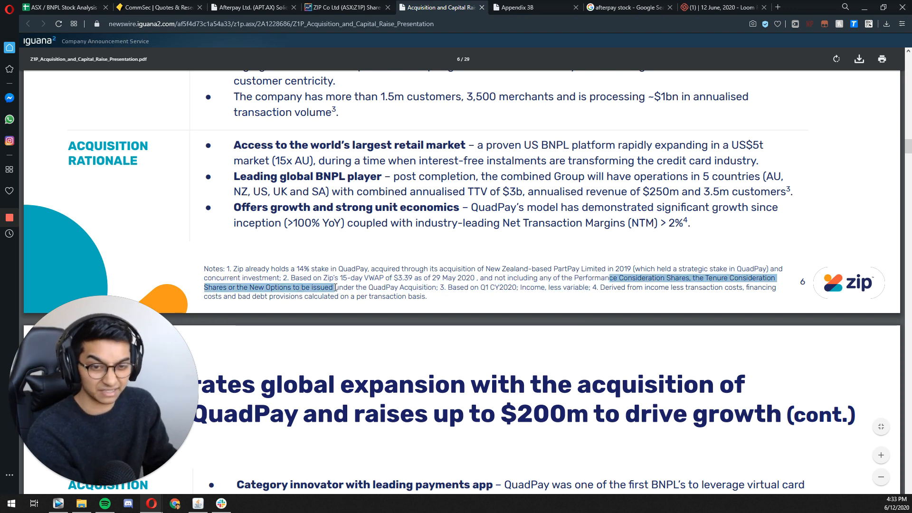
click(467, 288)
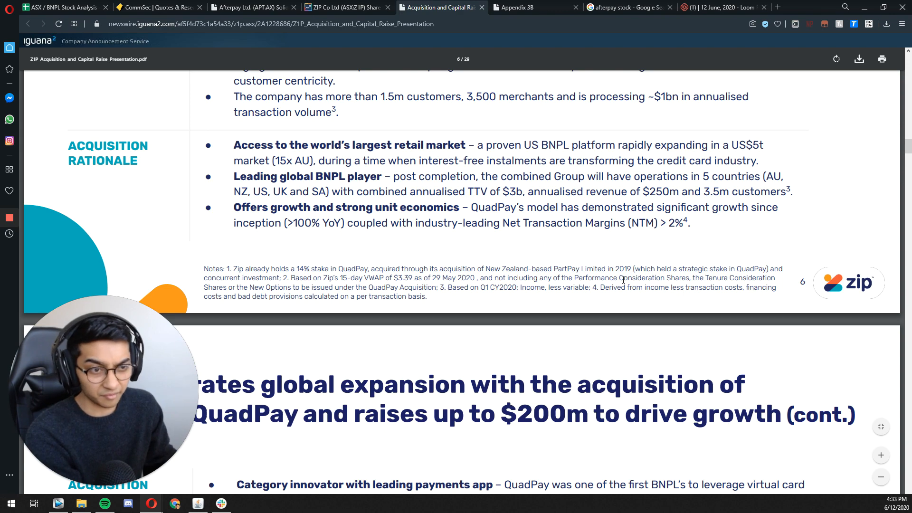
drag(659, 277, 726, 274)
click(420, 293)
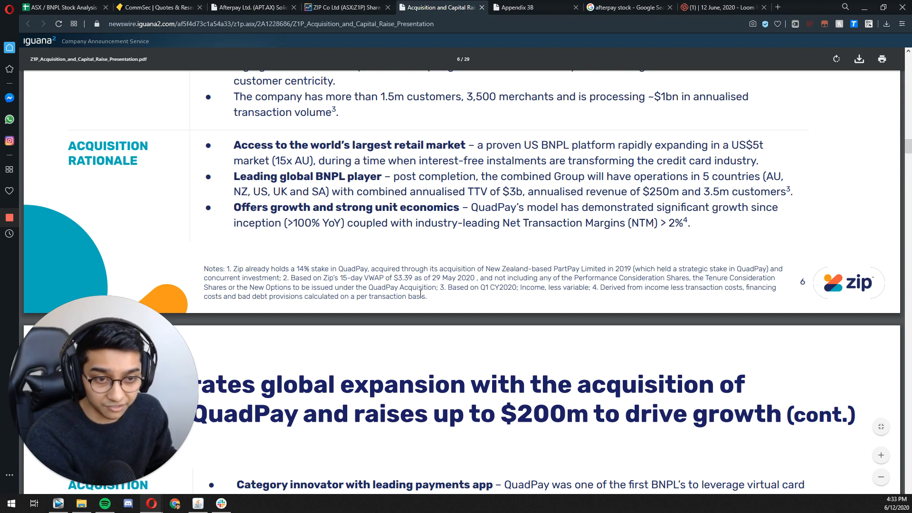
scroll(386, 278, down, 20)
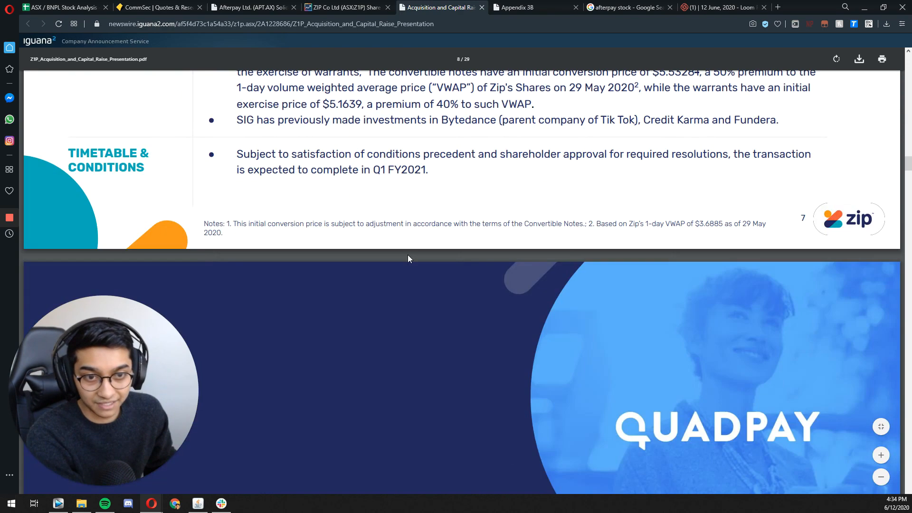
scroll(419, 247, down, 20)
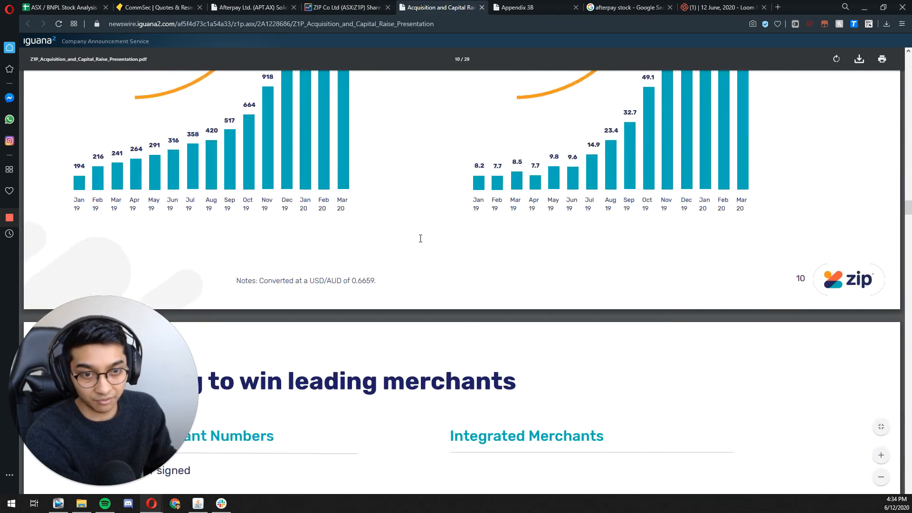
scroll(419, 247, down, 3)
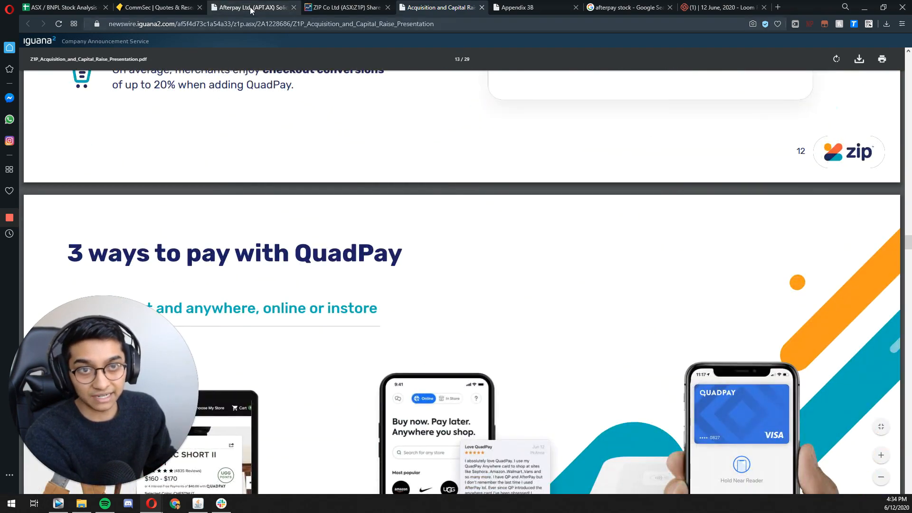
Step: Open Zip's Appendix 3B announcement of 02/06/2020 and find the number of securities proposed for issue in Part 7B
click(328, 7)
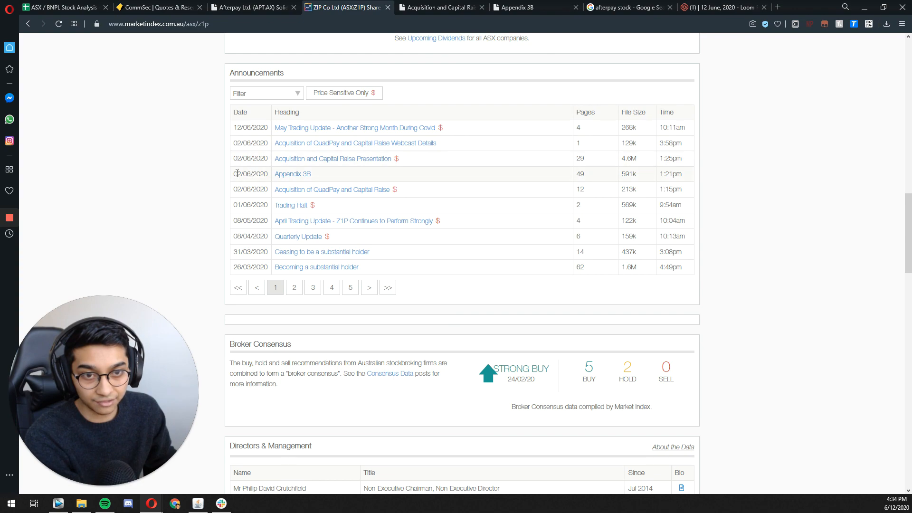
click(294, 174)
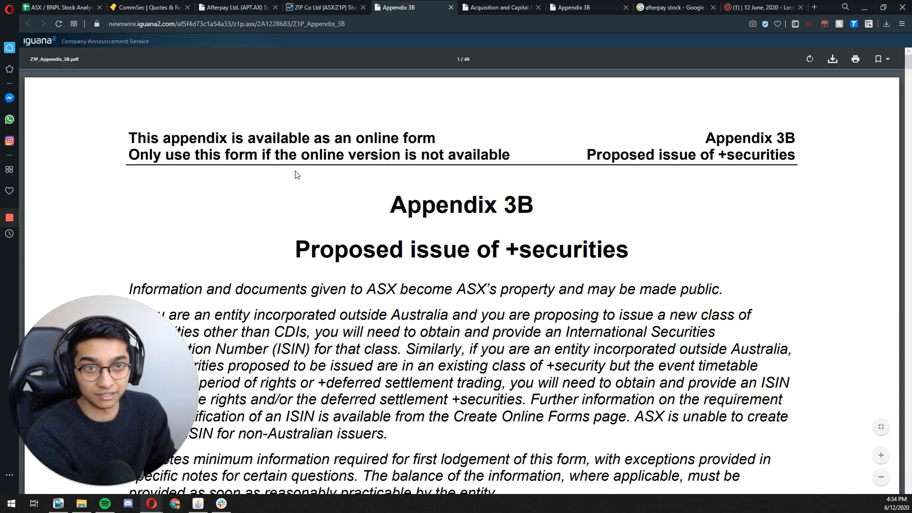
scroll(319, 169, down, 20)
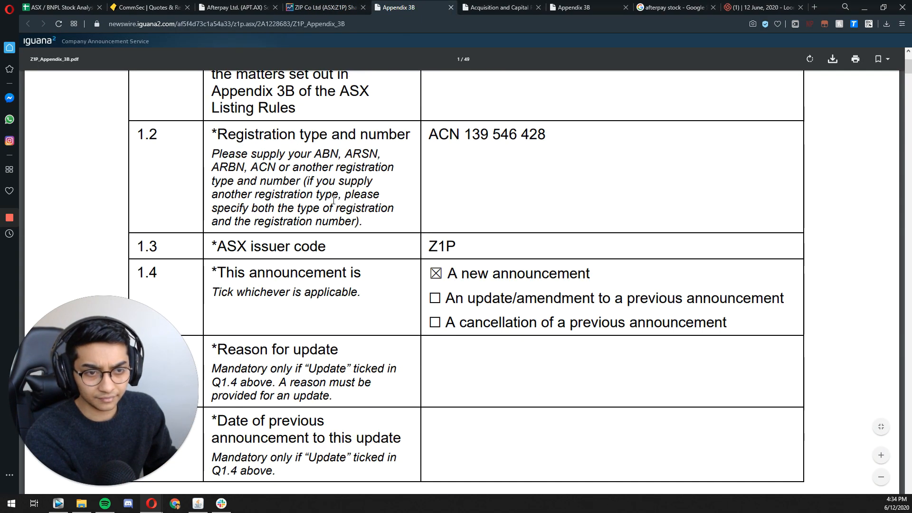
scroll(329, 205, down, 20)
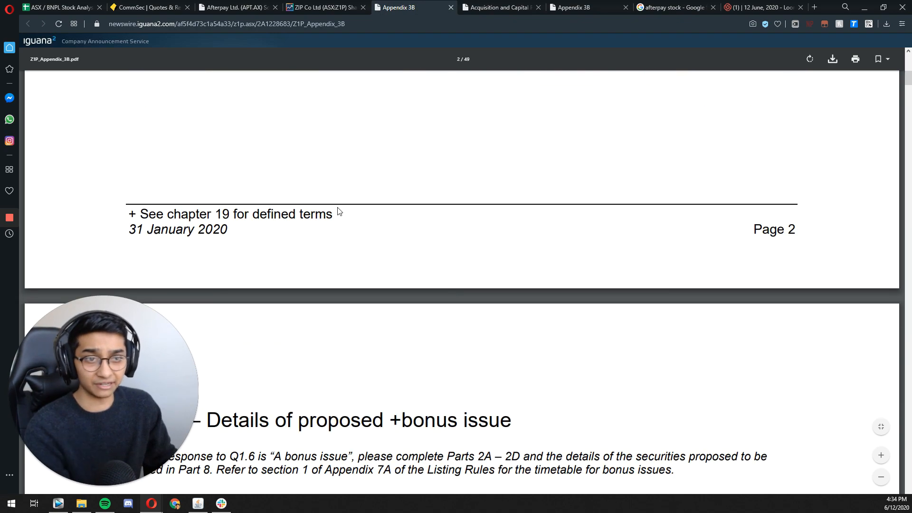
scroll(341, 198, down, 10)
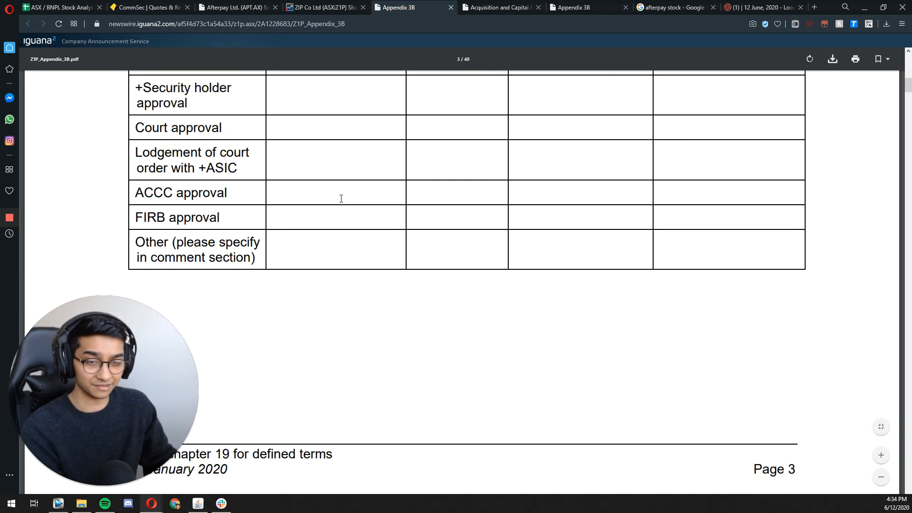
scroll(342, 201, down, 20)
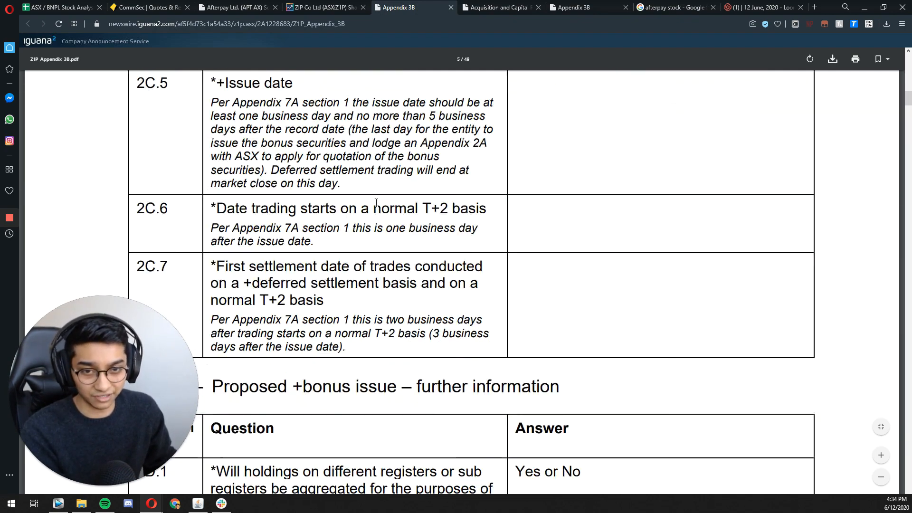
scroll(357, 213, down, 20)
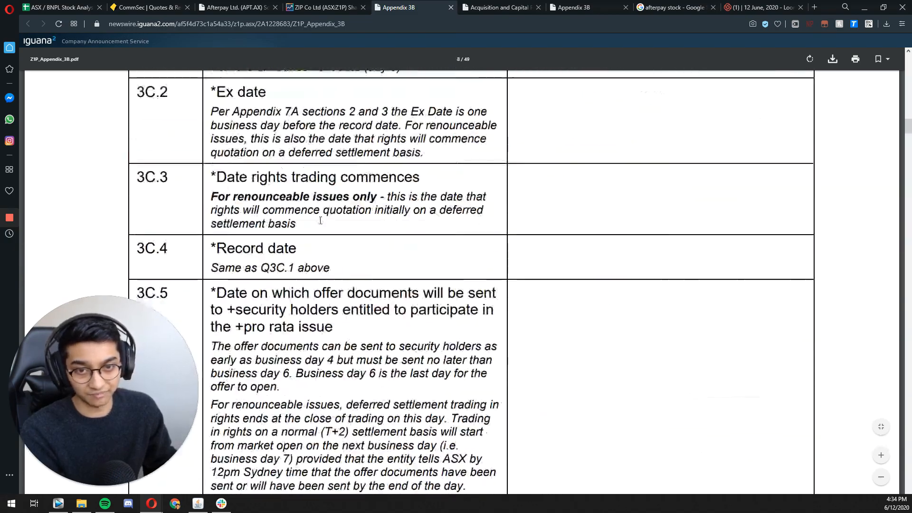
scroll(325, 199, down, 20)
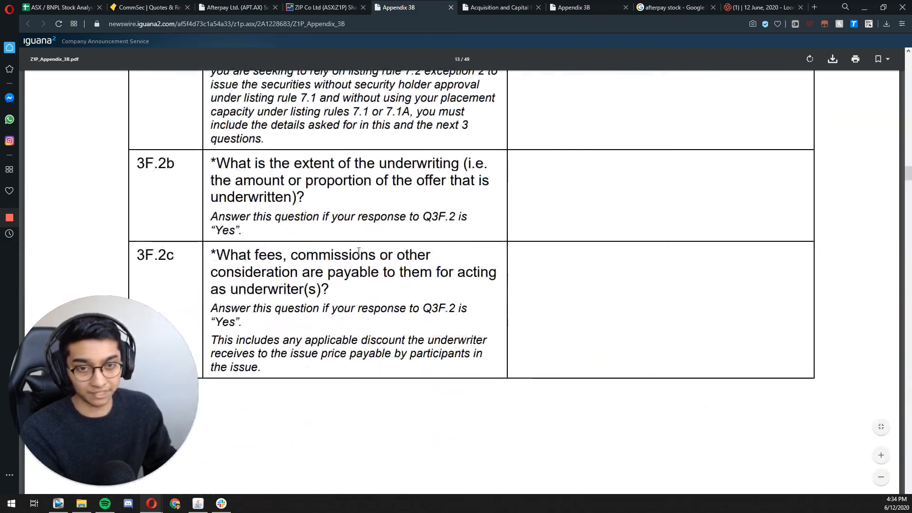
scroll(363, 328, down, 20)
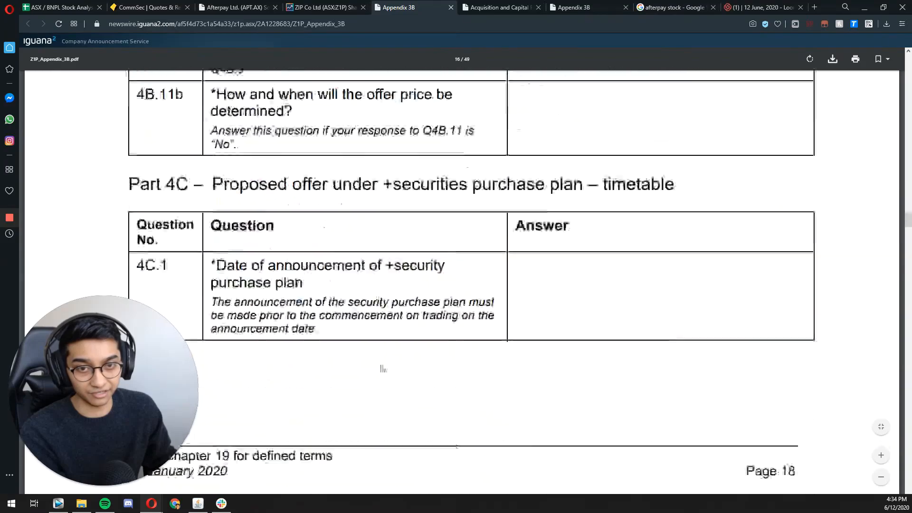
scroll(408, 259, down, 20)
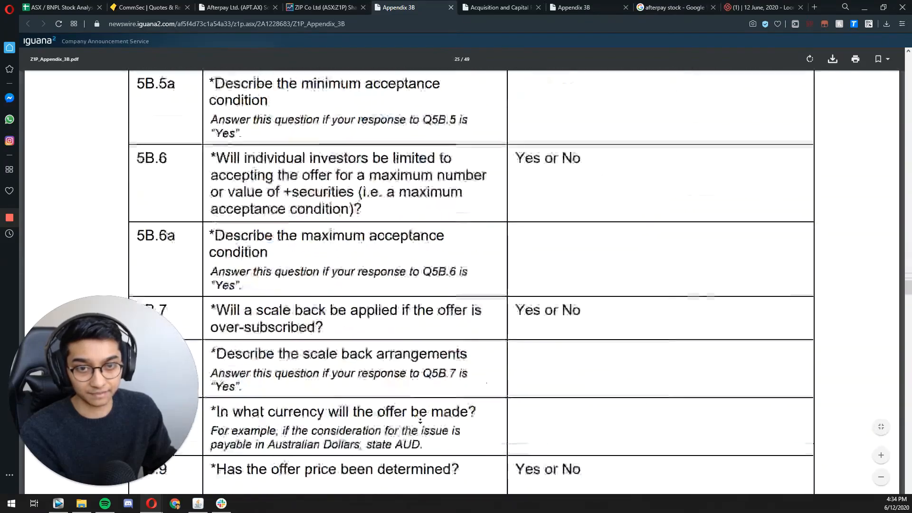
scroll(414, 380, down, 15)
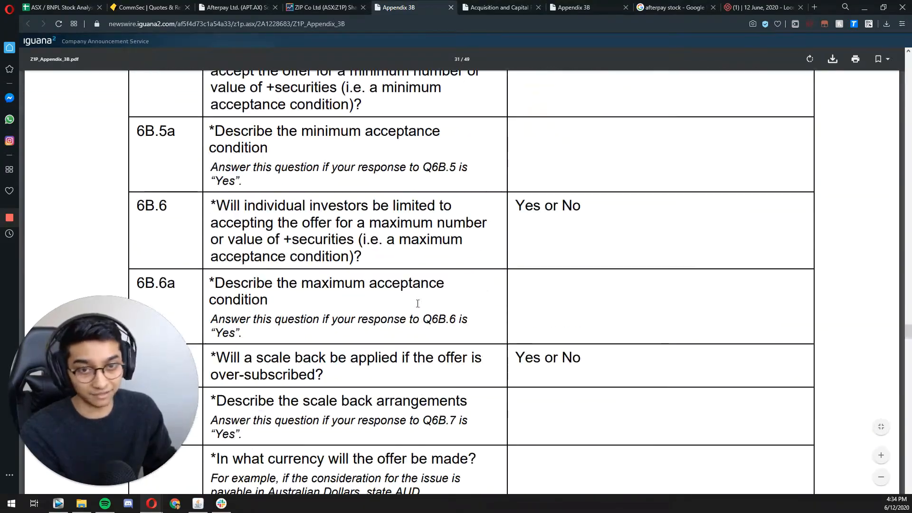
scroll(418, 319, down, 20)
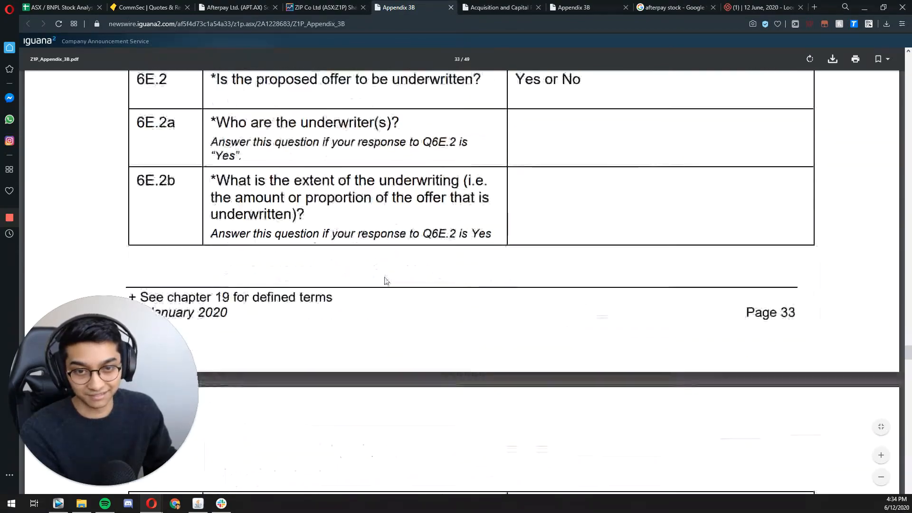
scroll(381, 258, down, 20)
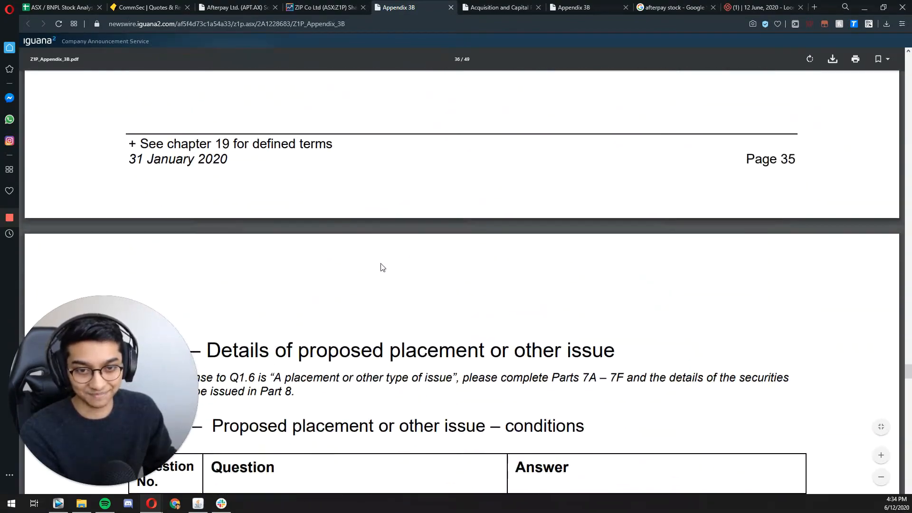
scroll(381, 258, up, 4)
scroll(378, 259, down, 20)
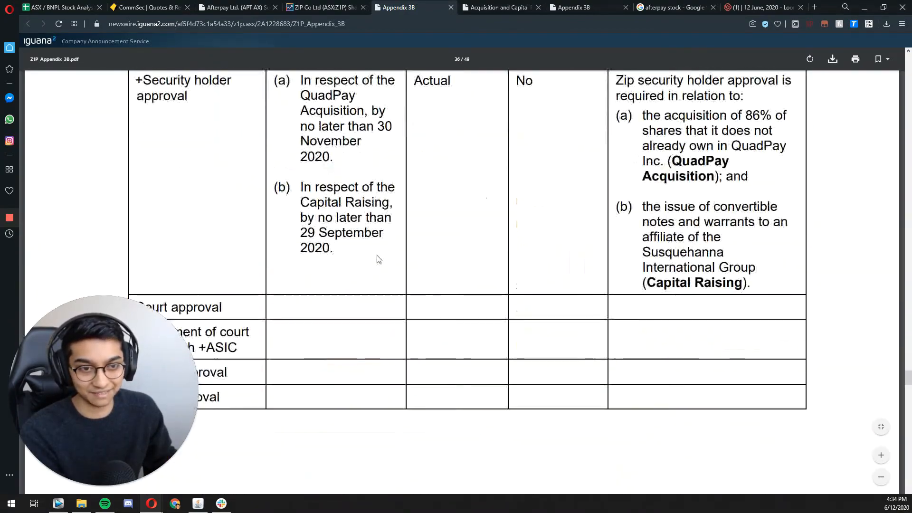
scroll(374, 257, down, 4)
scroll(379, 244, up, 1)
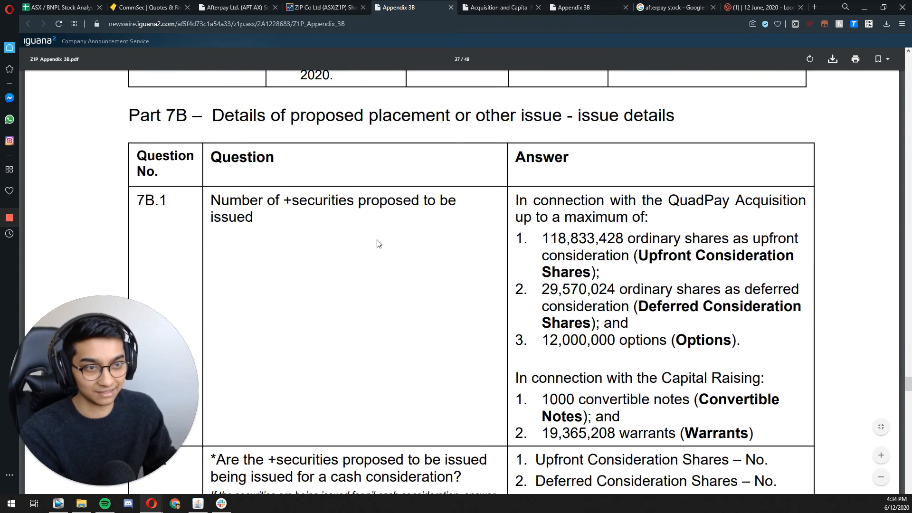
Step: Read answer 7B.1 on the upfront consideration shares, deferred consideration shares and options for the QuadPay Acquisition
drag(537, 192, 596, 217)
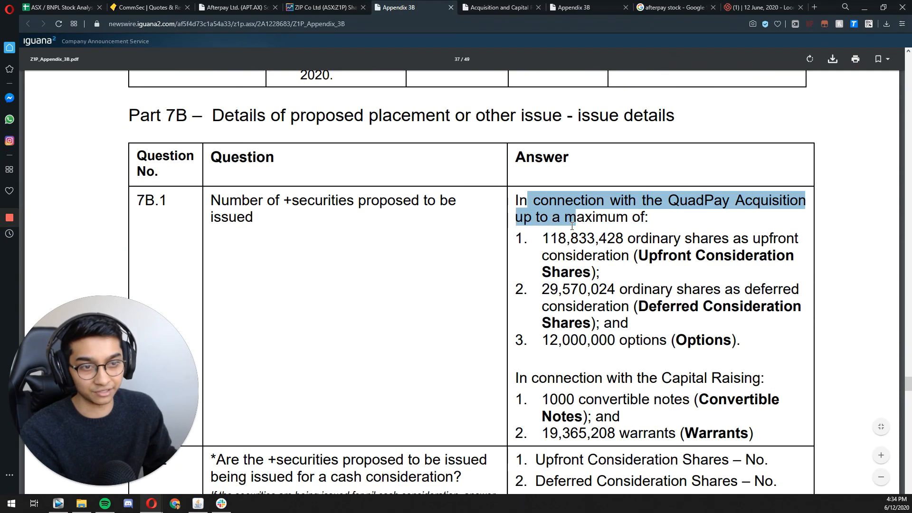
click(562, 231)
drag(546, 241, 625, 239)
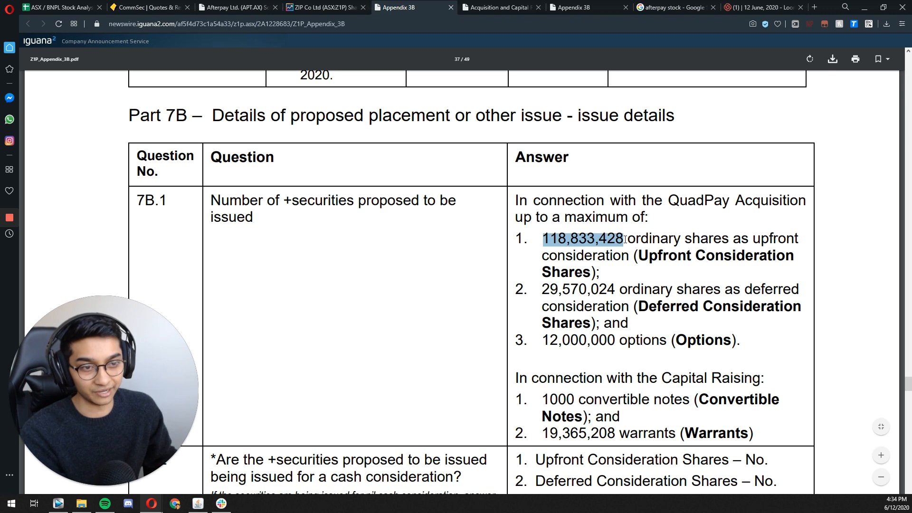
drag(545, 289, 616, 290)
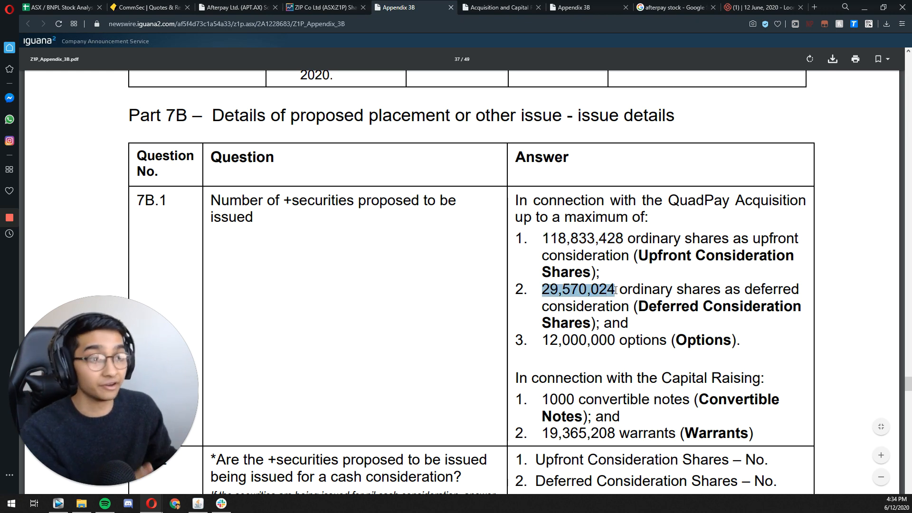
click(615, 303)
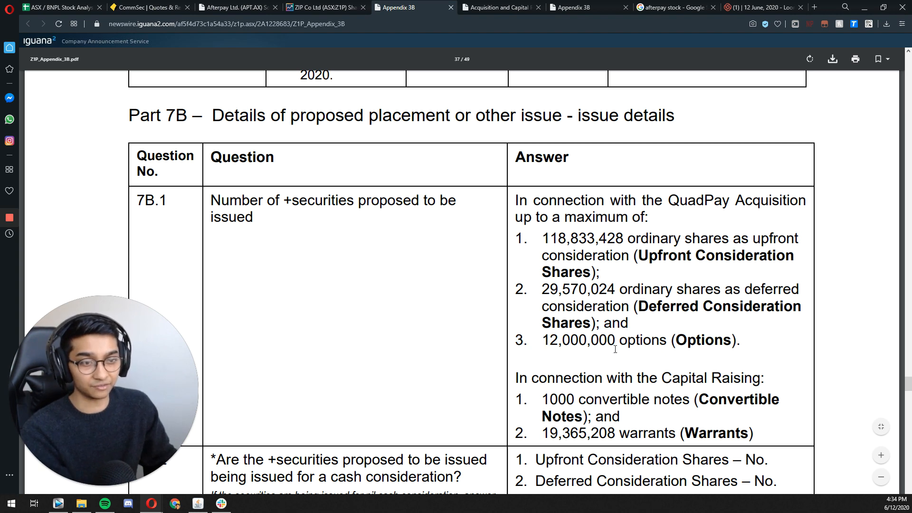
drag(621, 235, 536, 239)
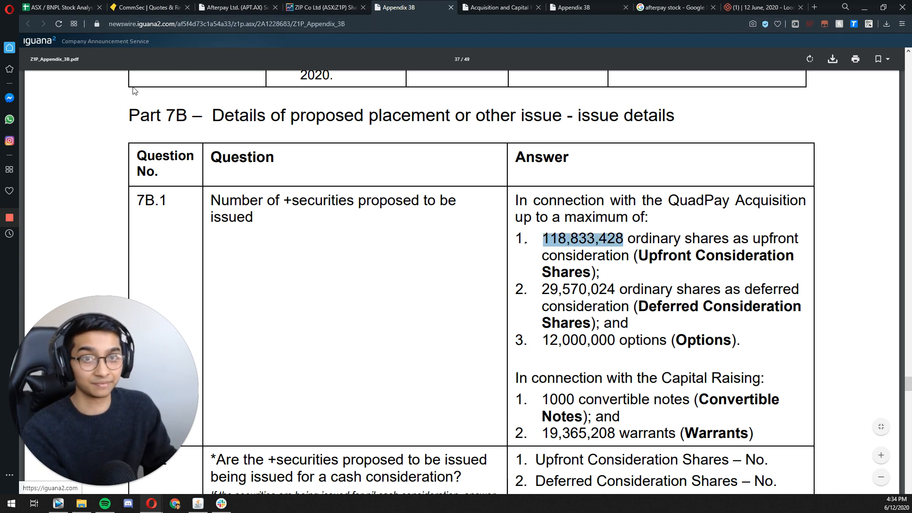
Step: Enter =118833428+29570024+12000000 as the Quadpay Acquisition share count in the stock analysis sheet and make the row's label bold
click(69, 12)
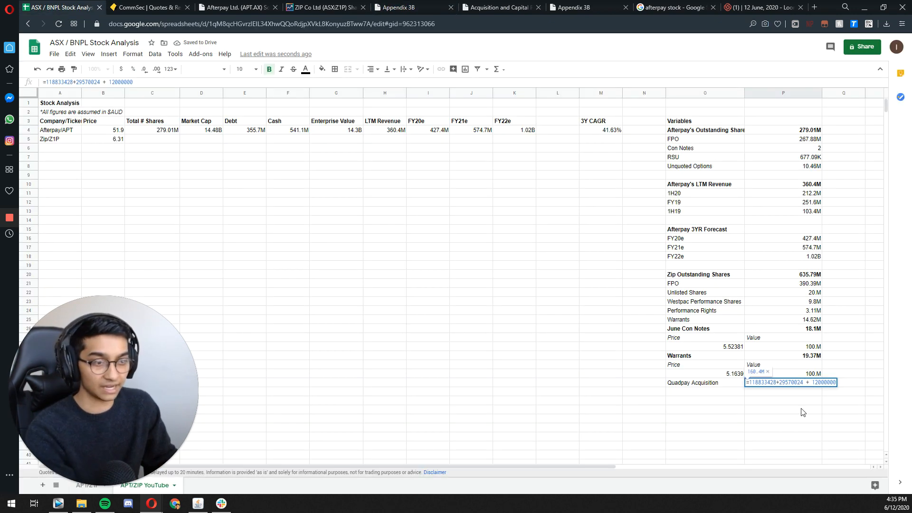
key(Return)
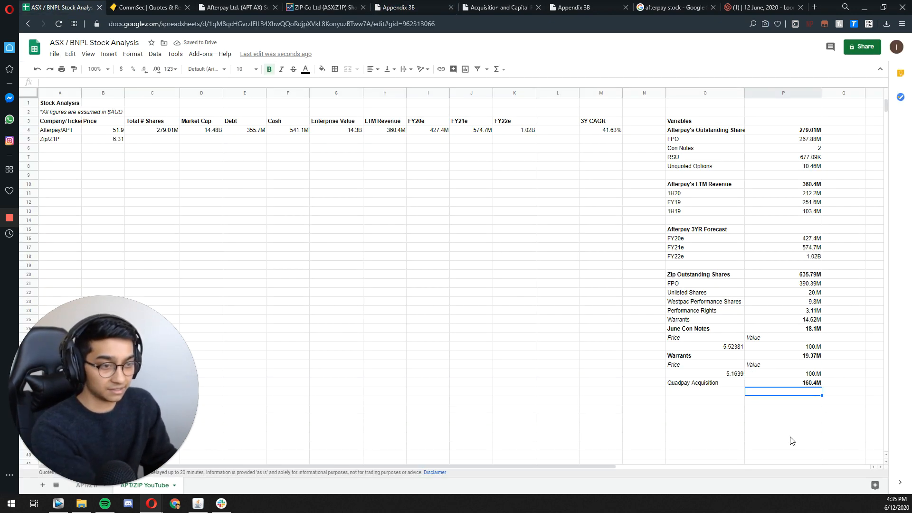
key(Up)
click(702, 382)
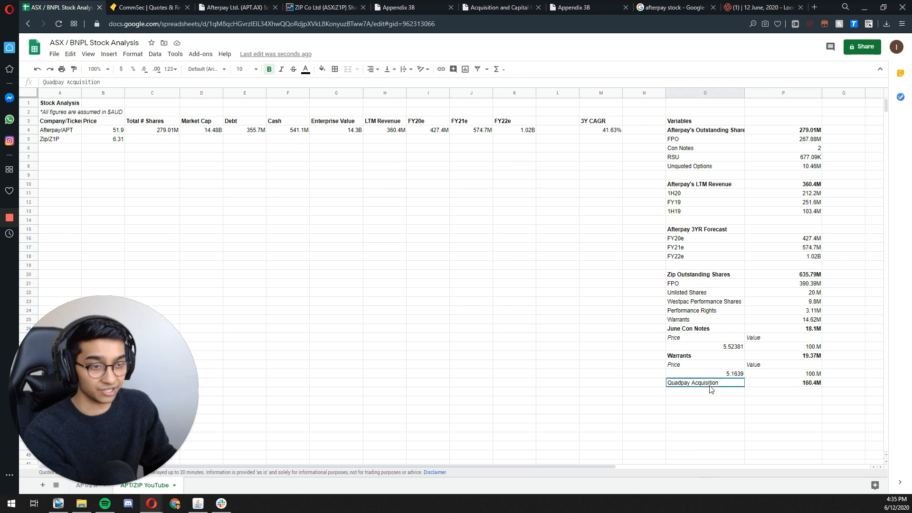
key(ctrl+b)
click(712, 402)
click(790, 382)
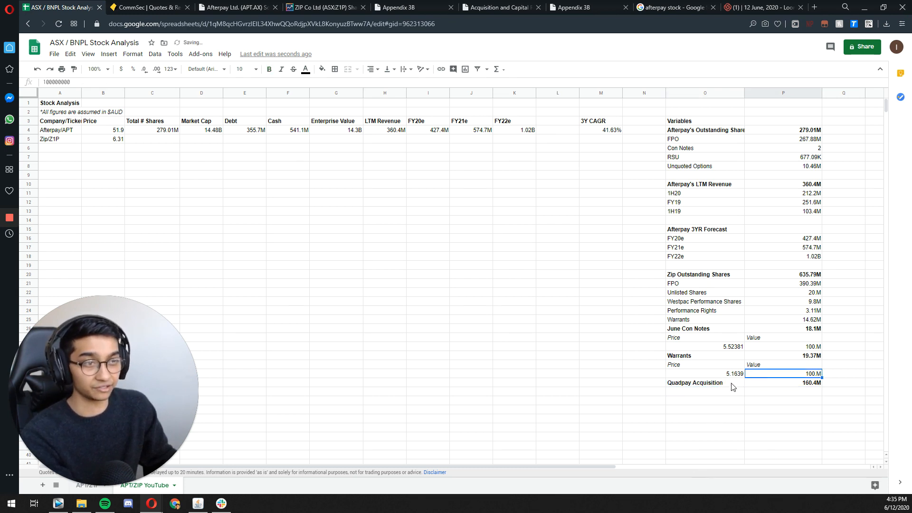
click(734, 382)
Step: Enter 430000000 as a trial figure for Zip's total number of shares
click(780, 275)
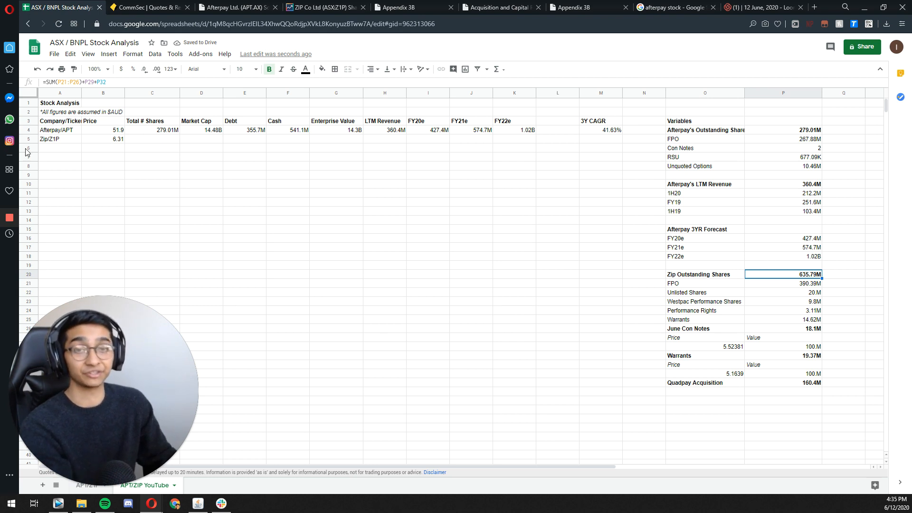
click(150, 140)
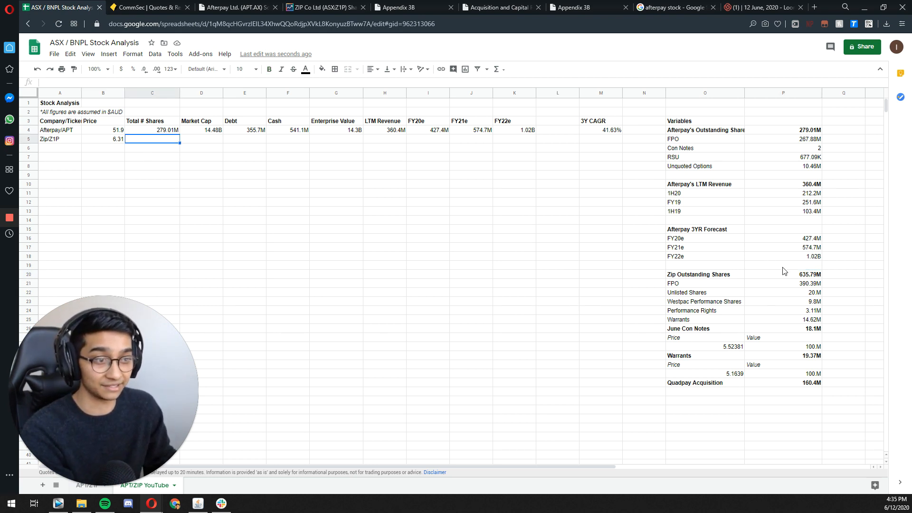
text(40)
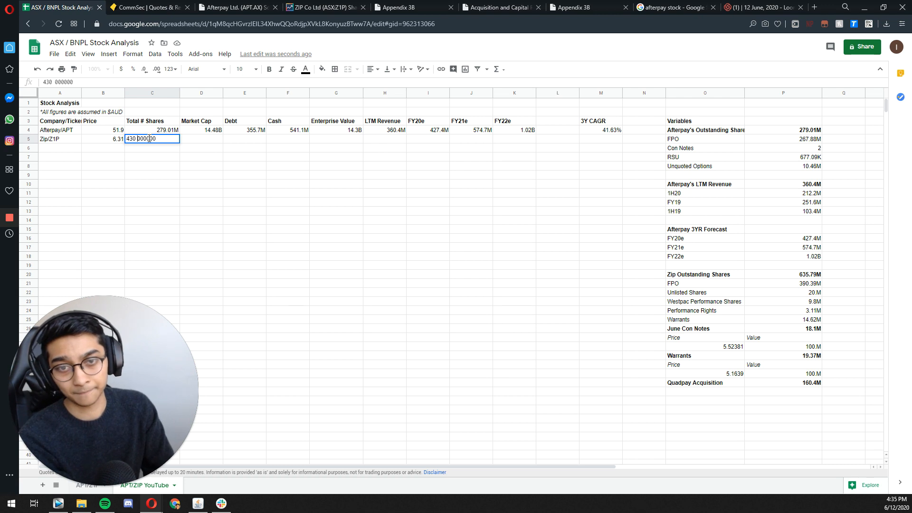
text(0000000)
key(Tab)
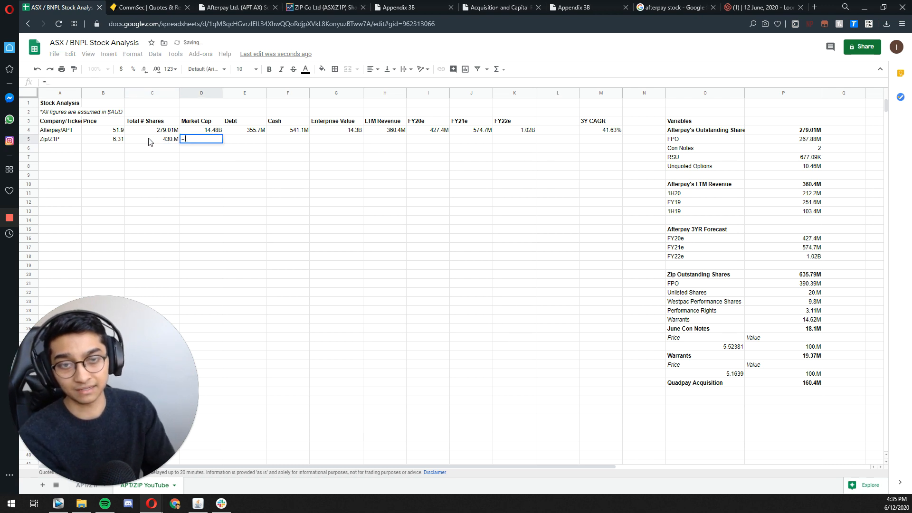
Step: Copy Afterpay's Market Cap formula into Zip's row so it multiplies Zip's price by its total shares
key(Up)
key(ctrl+c)
key(Down)
key(ctrl+v)
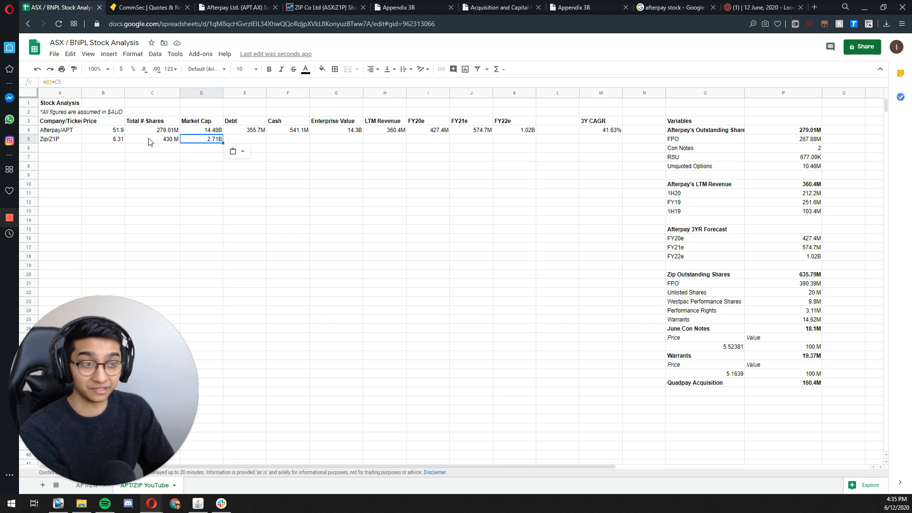
Step: Link Zip's Total # Shares to the Zip Outstanding Shares total with =P20, and check Zip's market cap
click(154, 139)
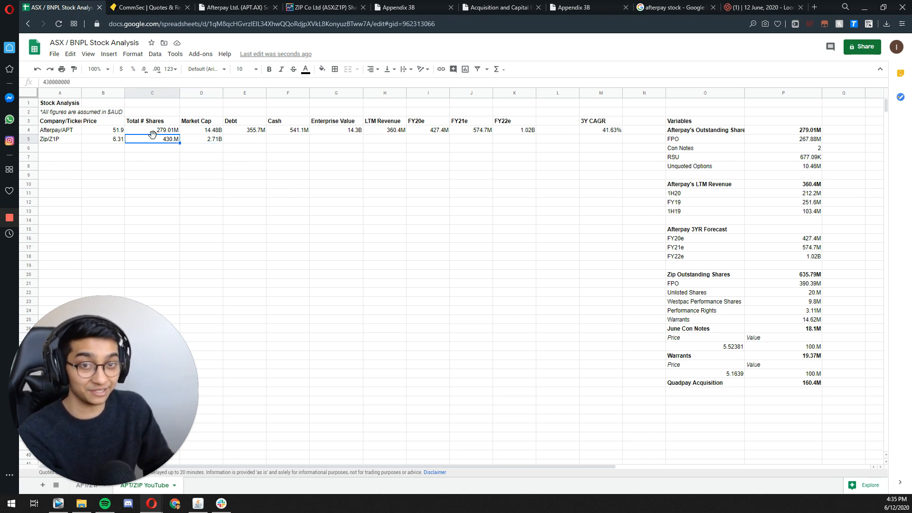
text(=)
key(Right)
key(Right)
key(Right)
key(Right)
key(Right)
key(Down)
key(Down)
key(Down)
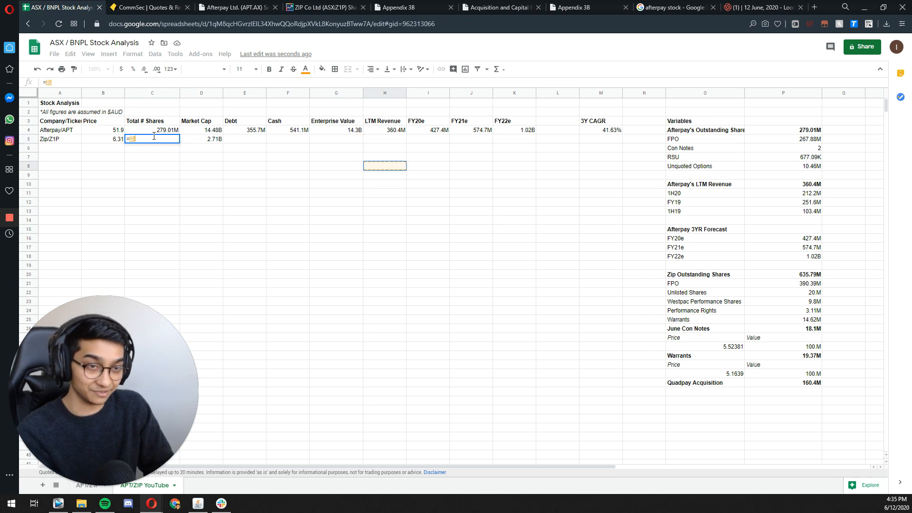
key(Right)
key(Down)
key(Down)
key(Right)
key(Right)
key(Right)
key(Right)
key(Right)
key(Right)
key(Down)
key(Down)
key(Down)
key(Down)
key(Down)
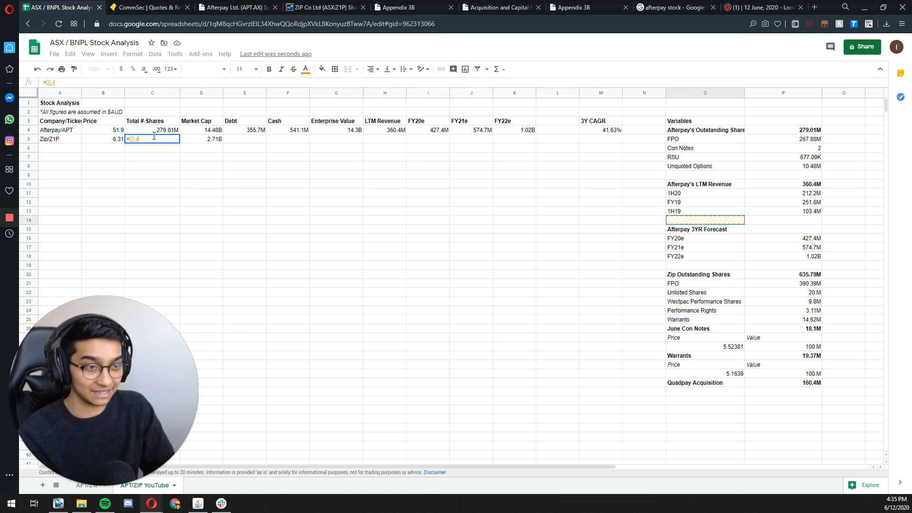
key(Right)
key(Down)
key(Down)
key(Down)
key(Down)
key(Down)
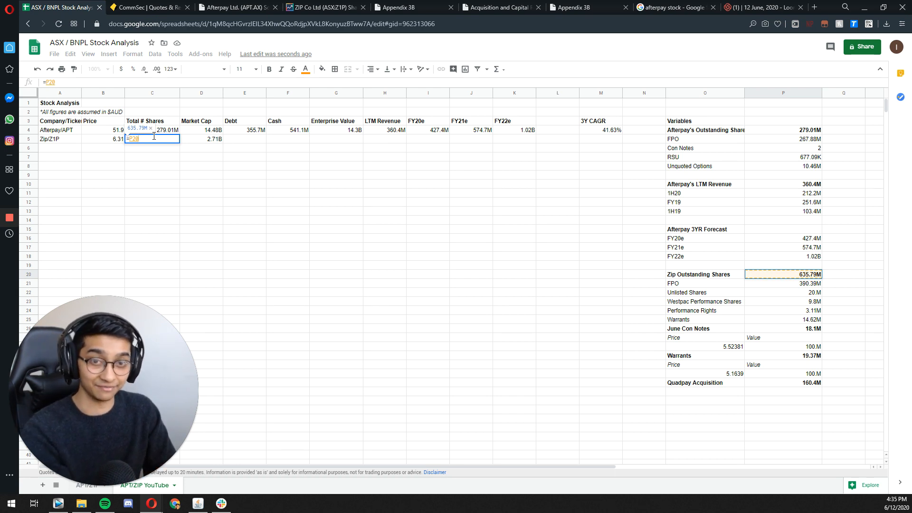
key(Return)
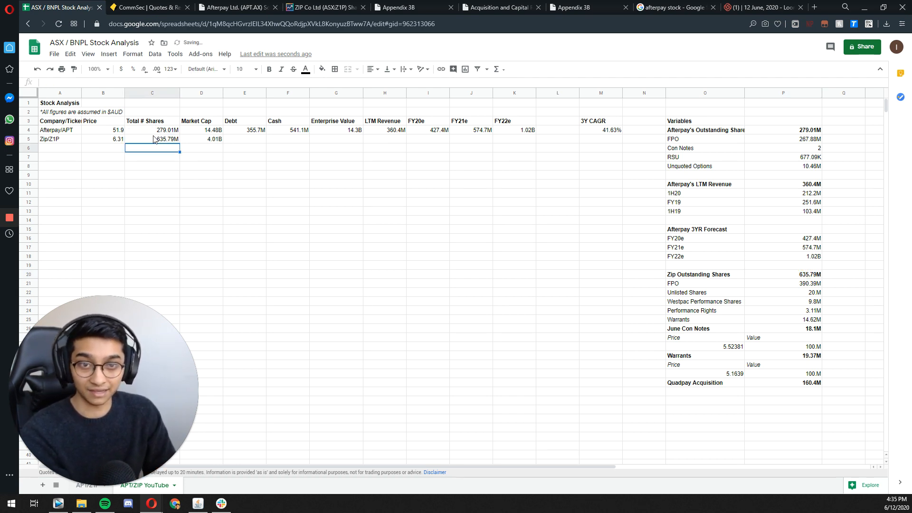
click(153, 139)
click(191, 141)
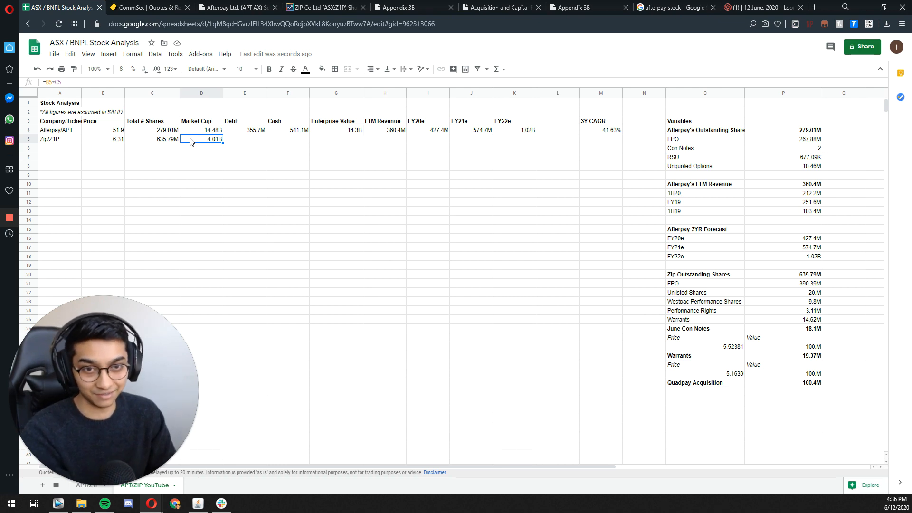
Step: Filter Zip's announcements on Market Index to price-sensitive ones and open the May Trading Update for Zip's debt figure
key(Right)
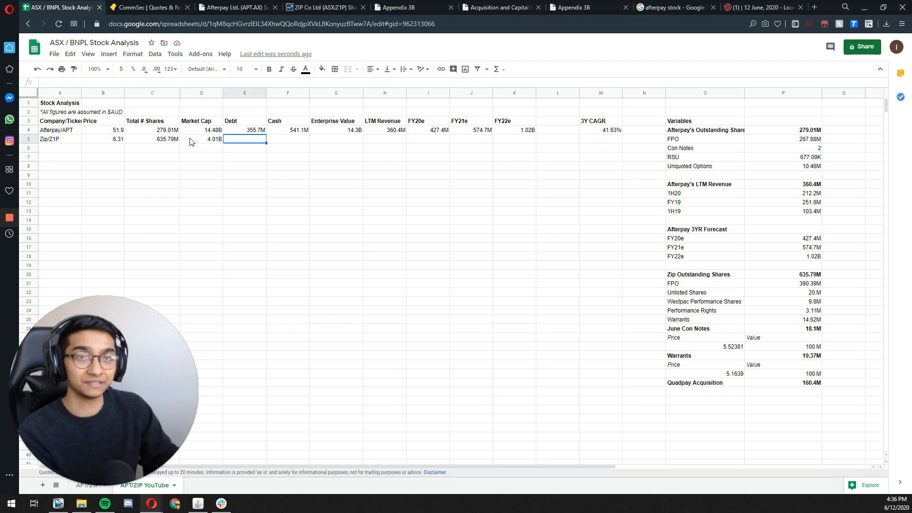
click(326, 9)
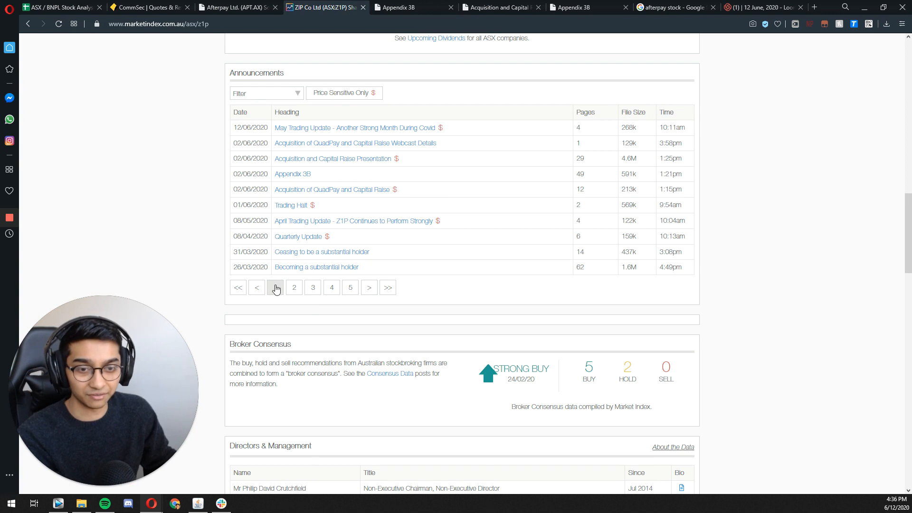
click(326, 93)
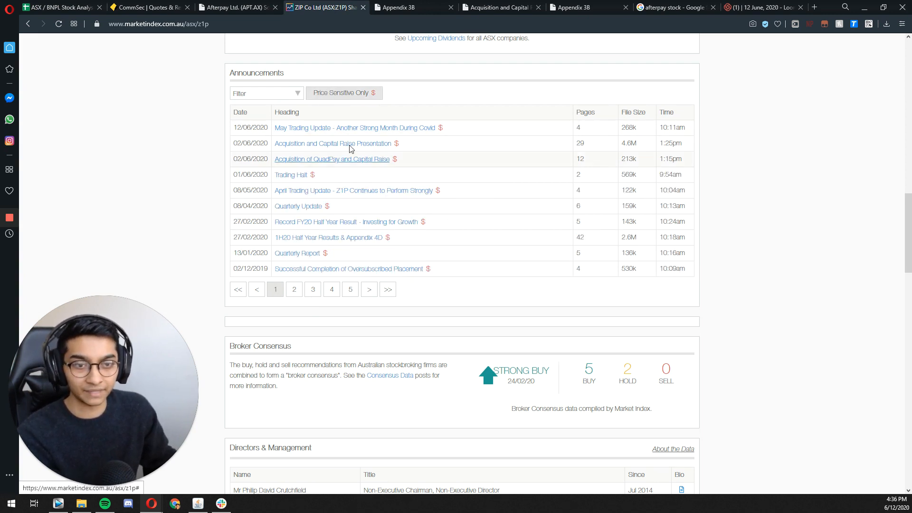
click(336, 128)
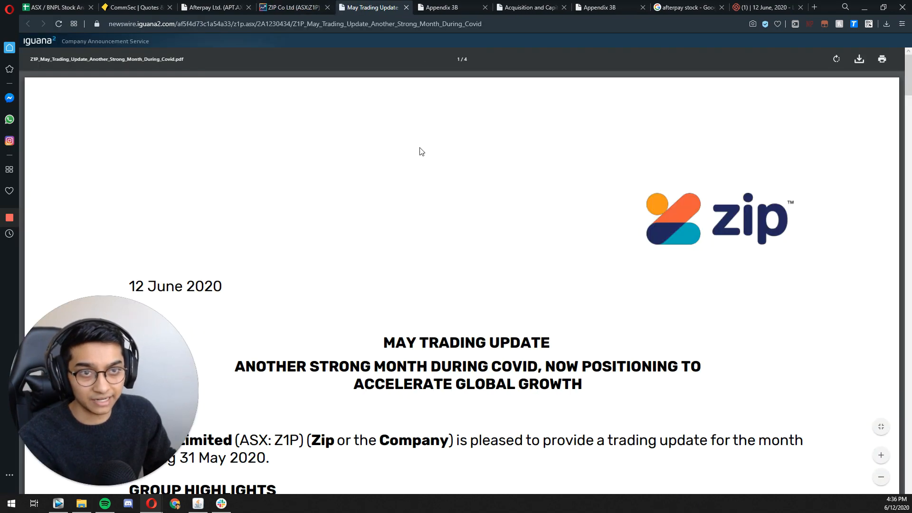
Step: Search the May Trading Update for "debt", step through the matches, and close the document
key(ctrl+f)
text(debt)
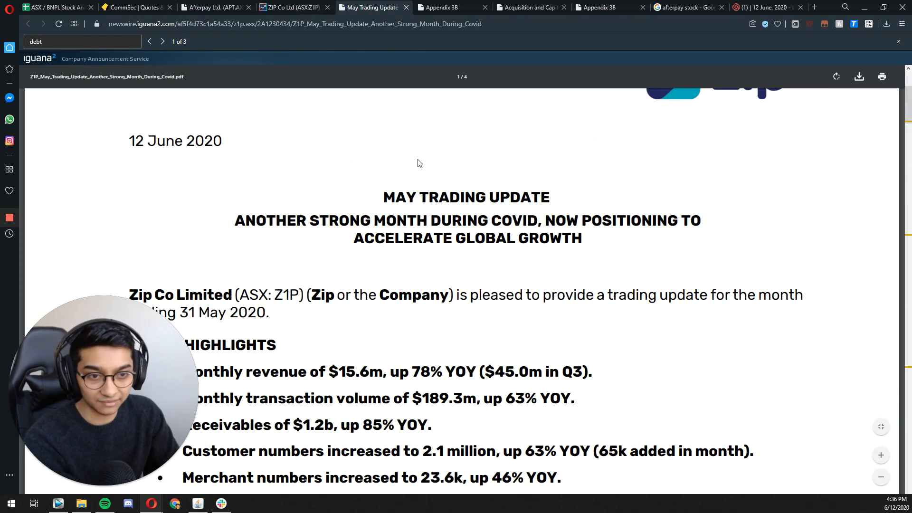
key(Return)
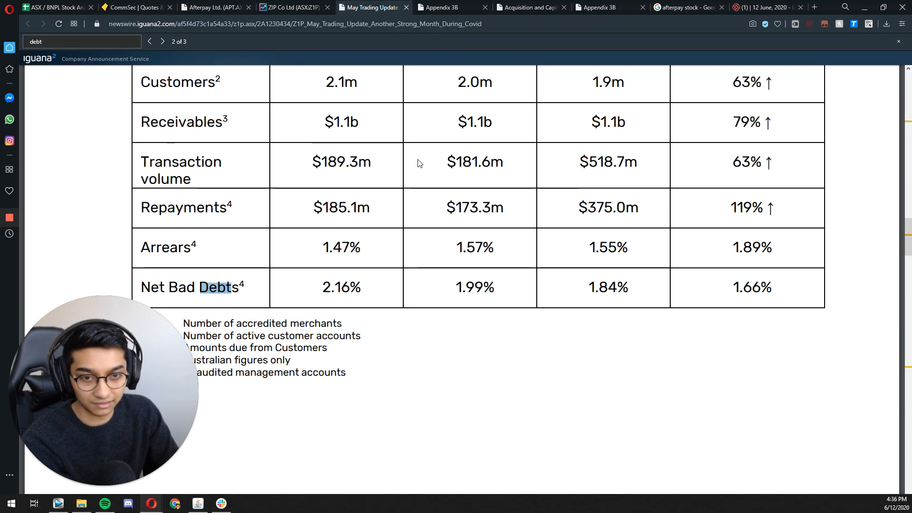
key(Return)
key(Return)
key(Return)
key(Return)
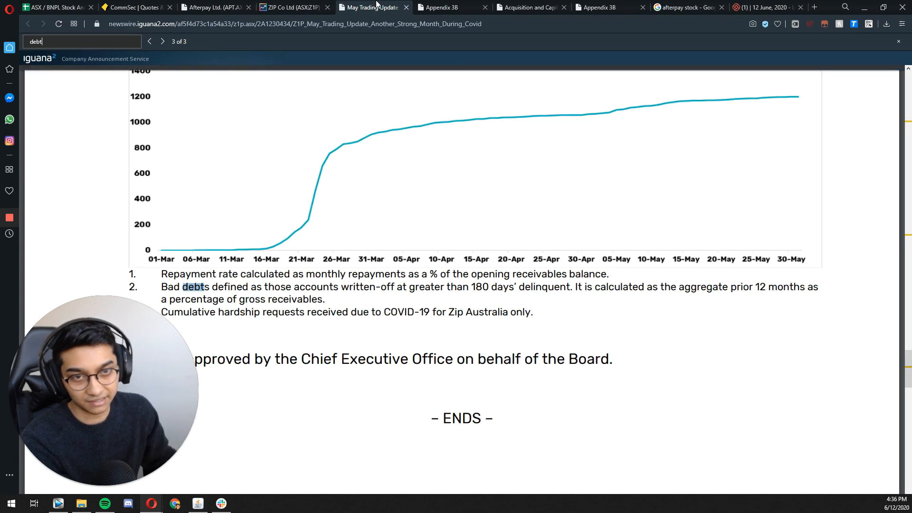
click(406, 8)
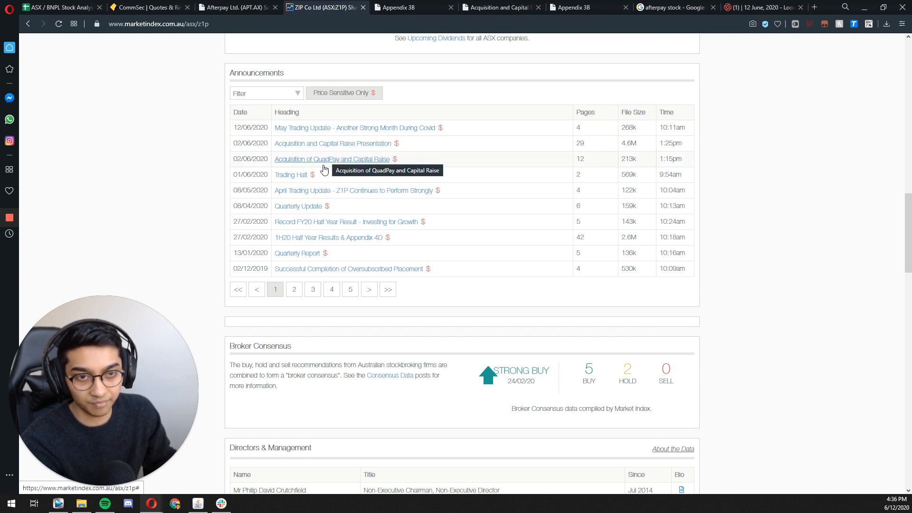
Step: Open Zip's Quarterly Update announcement and find the Capital Management section on its funding warehouses
click(298, 209)
scroll(262, 329, down, 15)
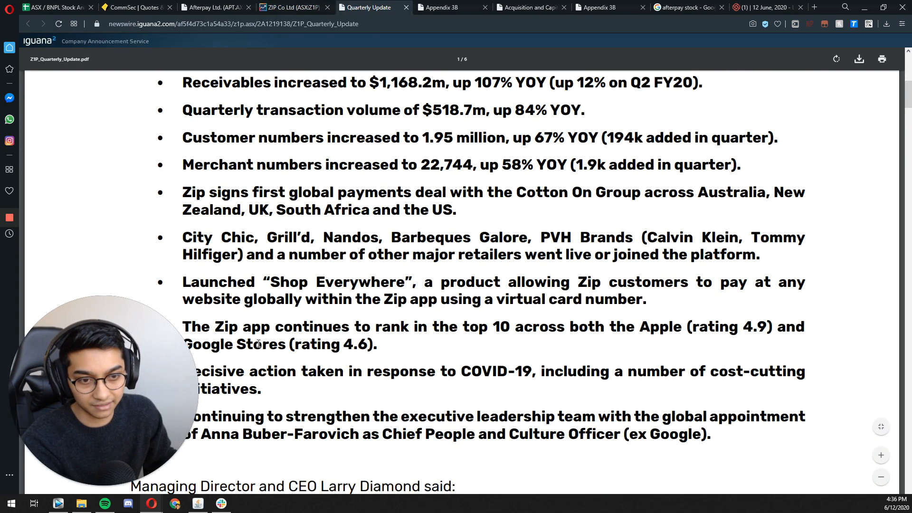
scroll(262, 329, up, 5)
scroll(292, 305, down, 20)
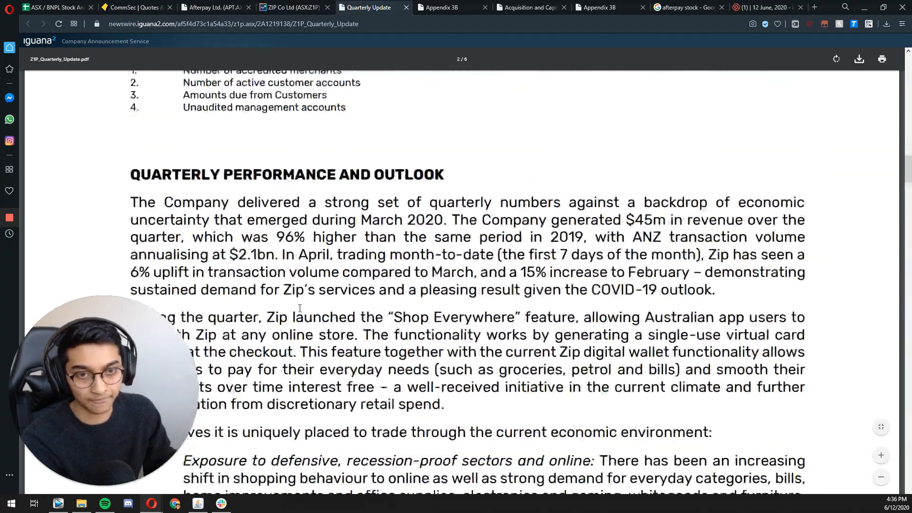
scroll(300, 318, up, 8)
scroll(300, 318, up, 1)
scroll(304, 313, down, 20)
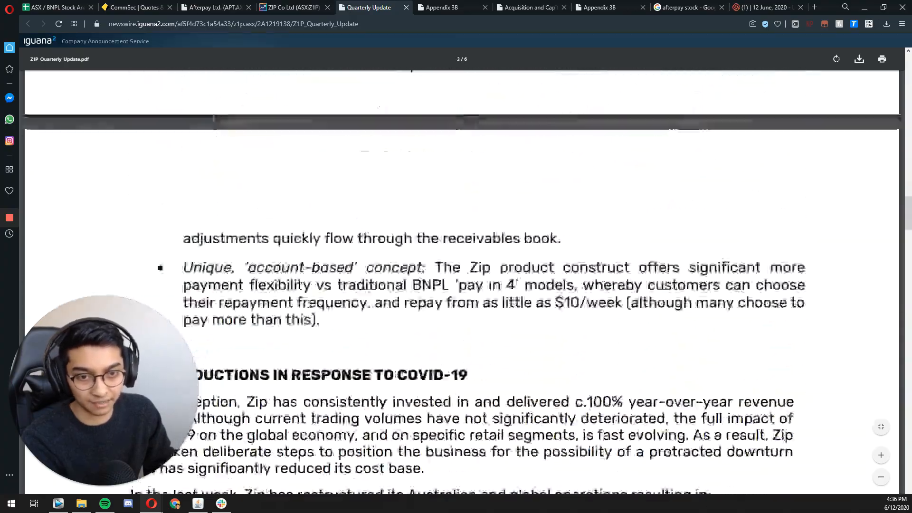
scroll(311, 303, down, 20)
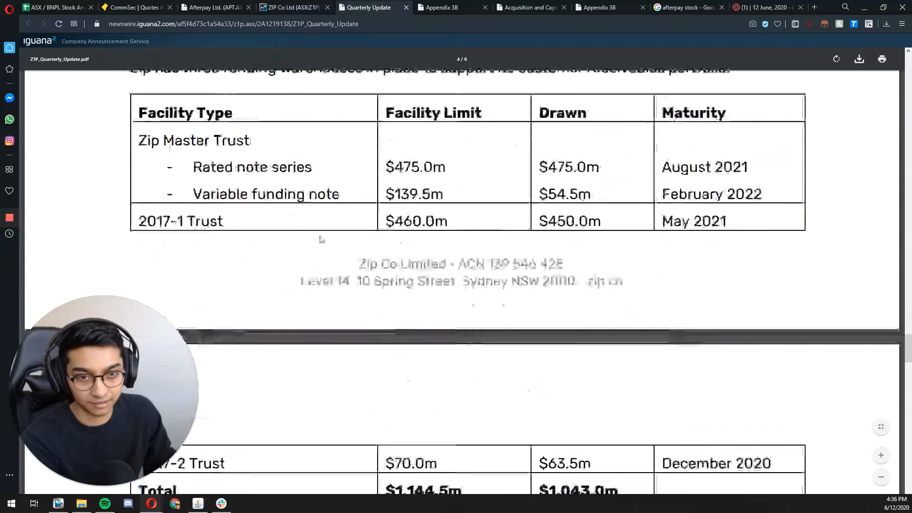
scroll(321, 247, down, 3)
scroll(323, 261, up, 13)
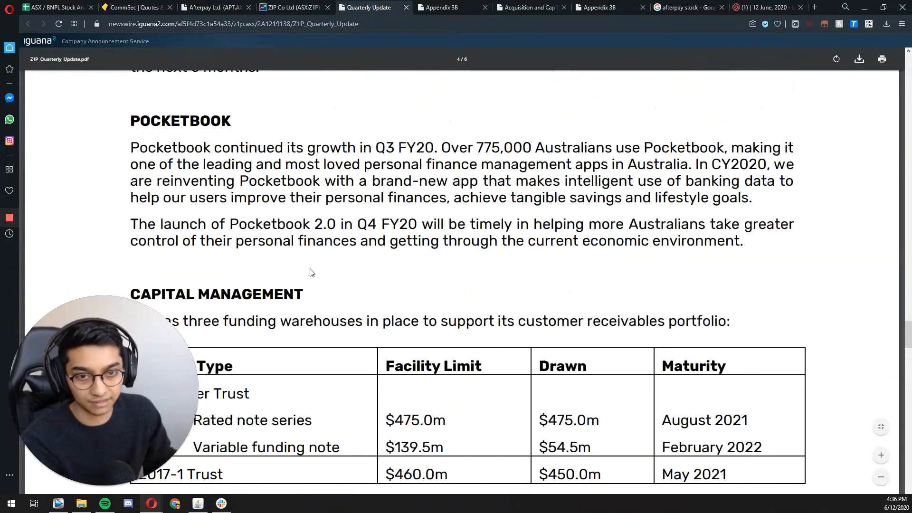
scroll(311, 275, down, 5)
drag(207, 197, 364, 195)
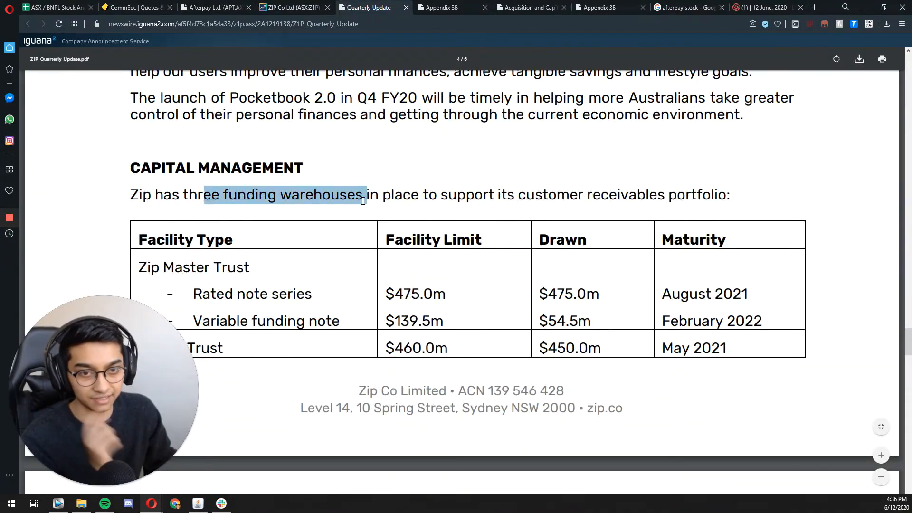
Step: Examine the funding facilities table across both pages for the total drawn amount
click(442, 293)
scroll(442, 293, down, 1)
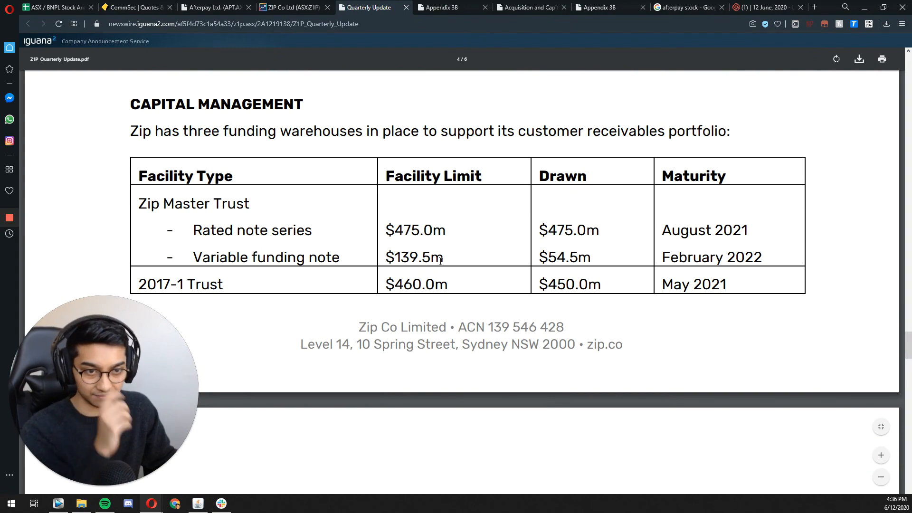
scroll(440, 260, down, 4)
scroll(447, 269, up, 1)
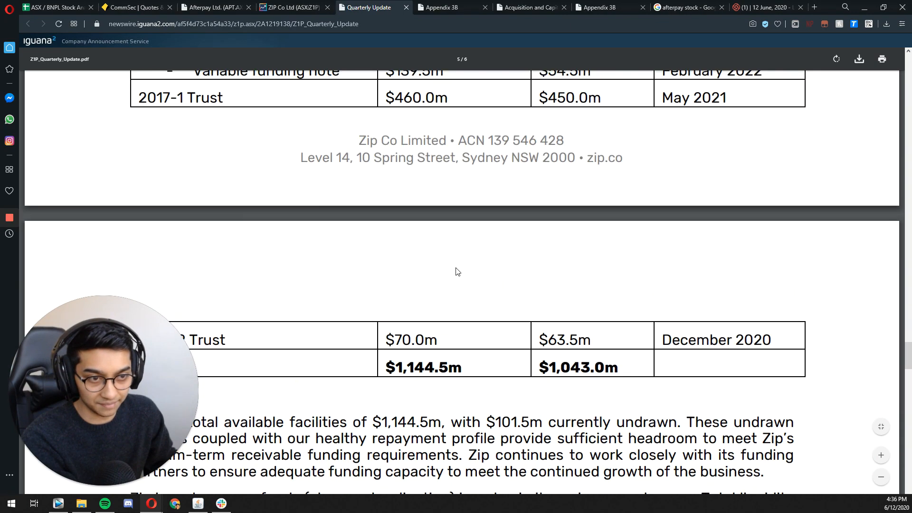
scroll(444, 209, up, 3)
scroll(494, 228, down, 2)
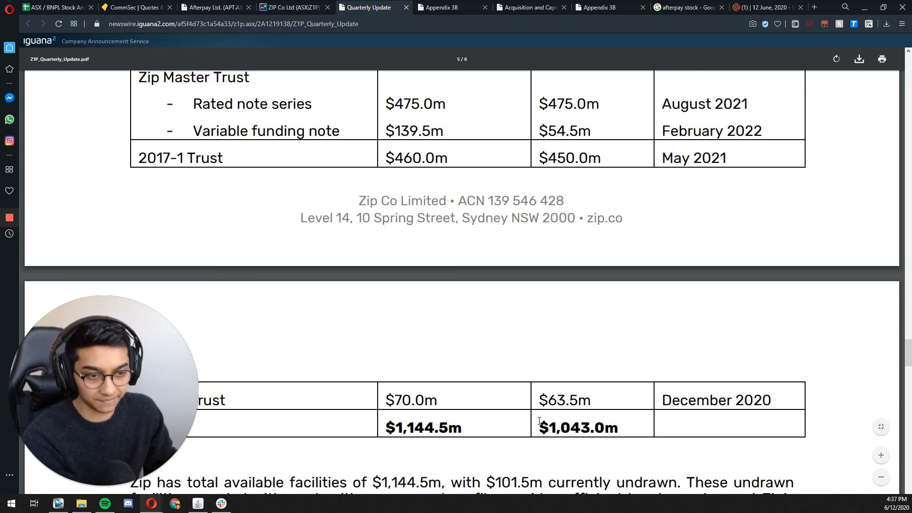
scroll(523, 389, up, 3)
scroll(579, 193, down, 7)
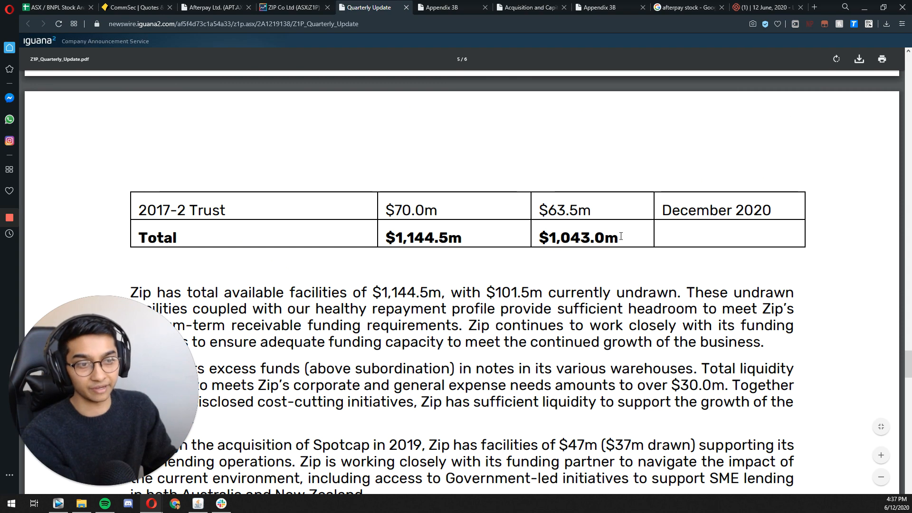
drag(620, 236, 522, 239)
click(70, 6)
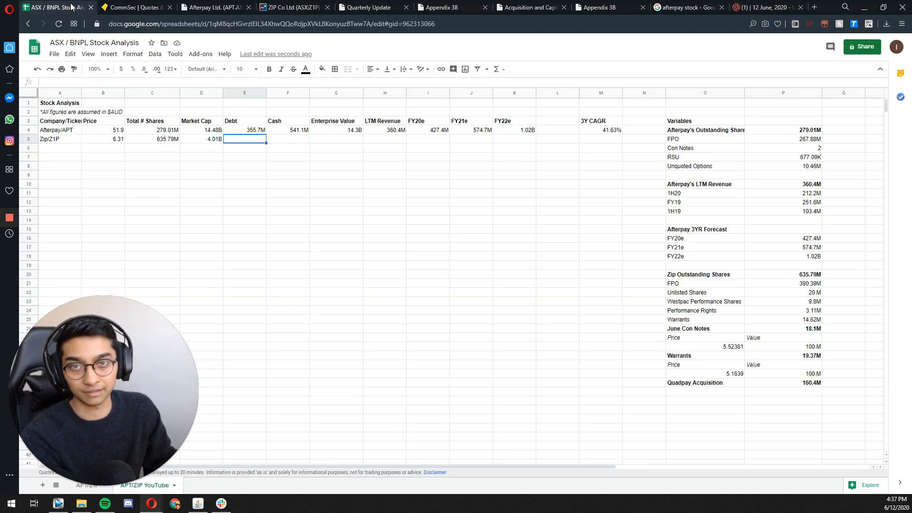
double_click(227, 141)
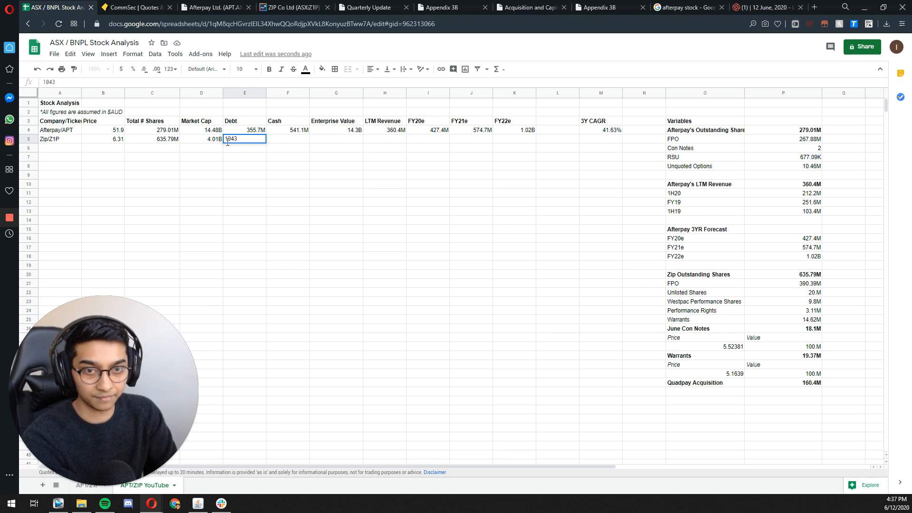
text(1043000000)
key(Return)
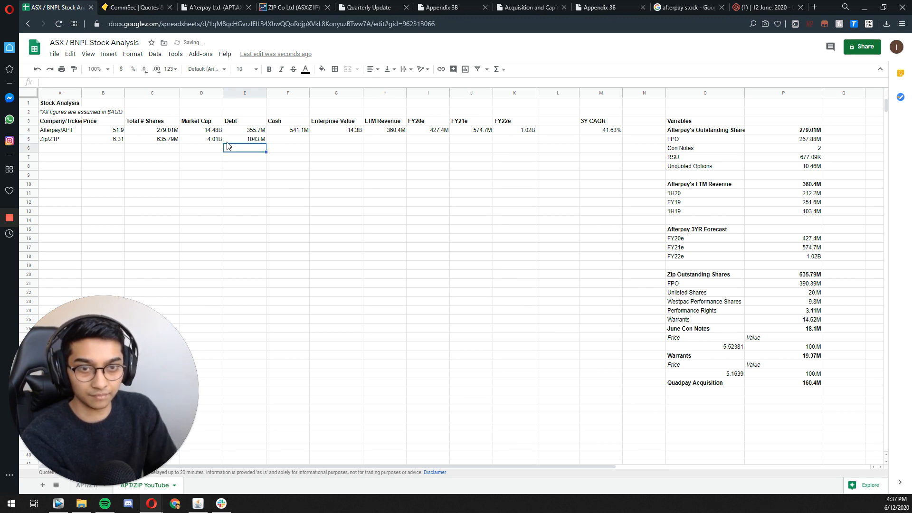
Step: Apply the billions number format to Zip's Debt figure and compare it with Afterpay's
click(231, 140)
click(136, 55)
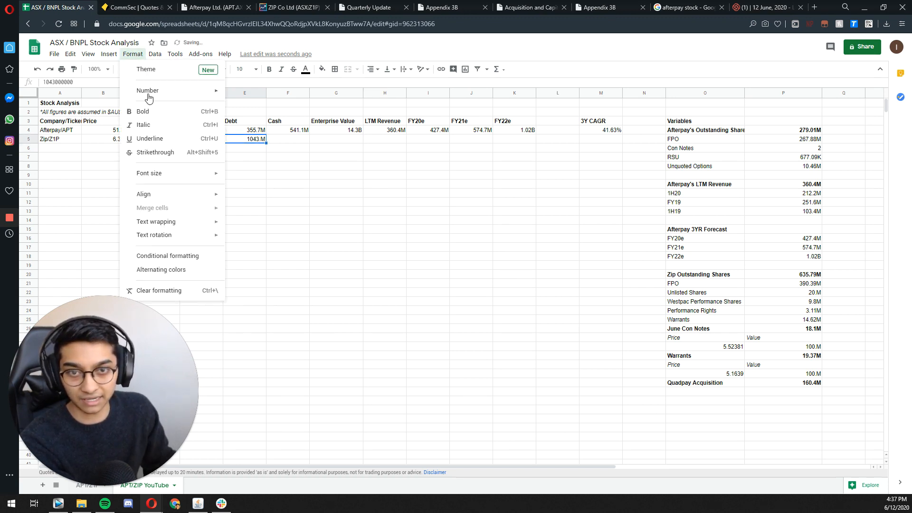
mouse_move(144, 90)
click(294, 317)
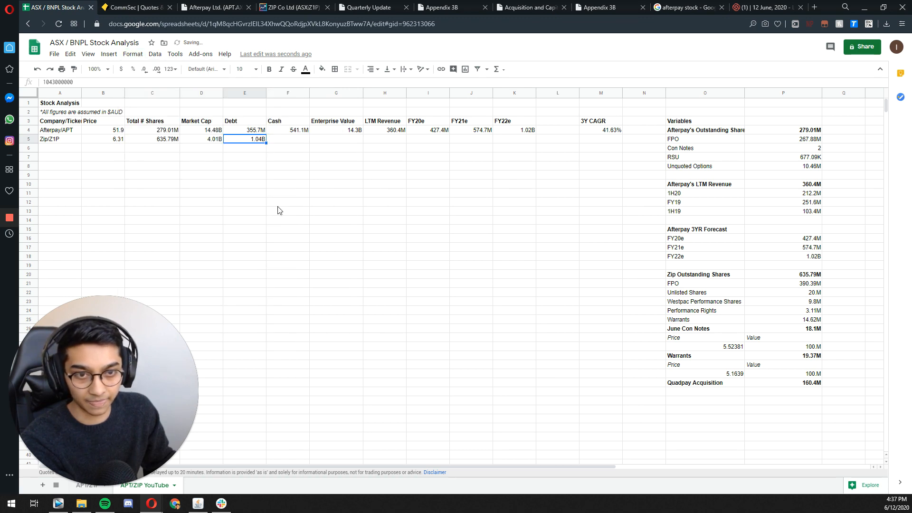
click(272, 166)
click(301, 138)
click(254, 132)
click(257, 141)
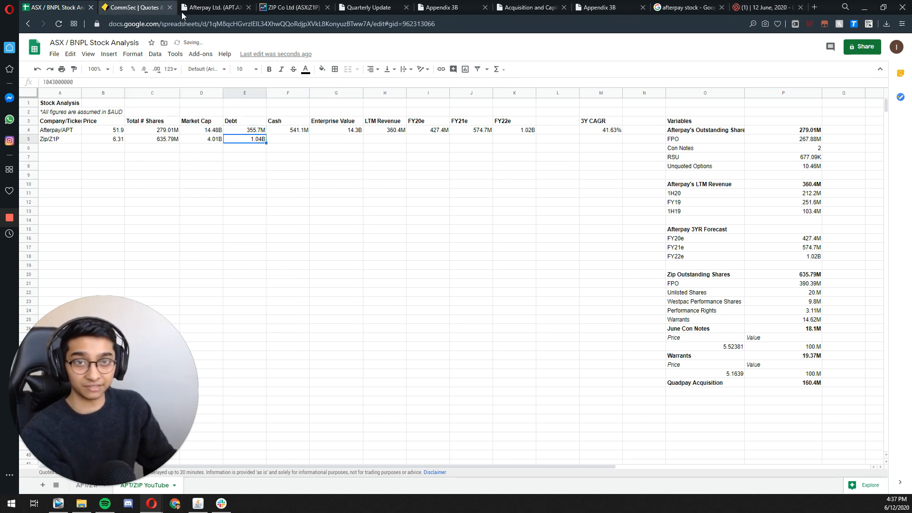
Step: Review the facility limits, drawn amounts and maturities in Zip's Quarterly Update, and return to the stock analysis sheet
click(239, 8)
key(ctrl+Tab)
key(ctrl+Tab)
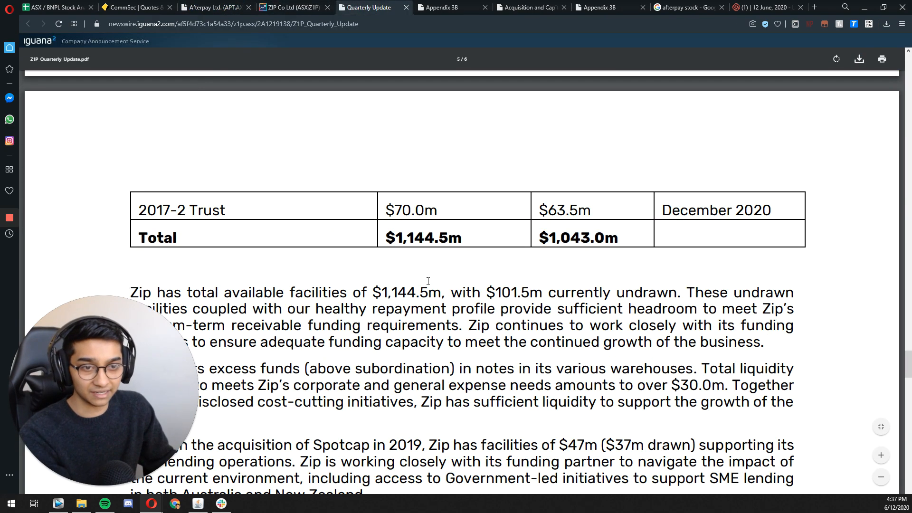
scroll(429, 288, up, 8)
scroll(427, 271, down, 5)
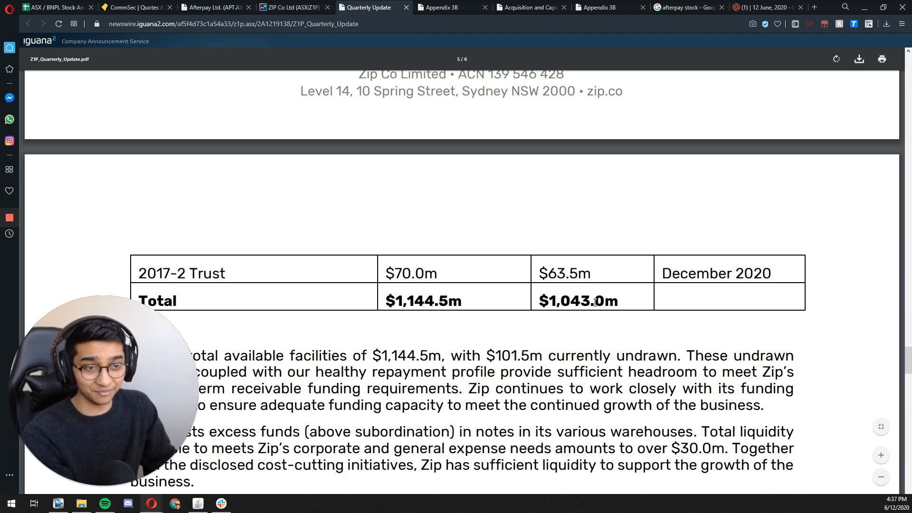
scroll(484, 253, up, 4)
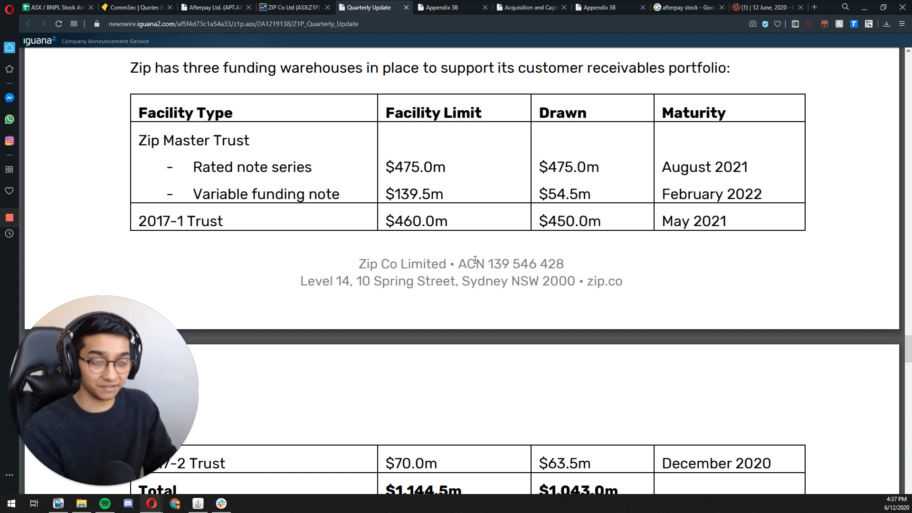
scroll(510, 216, down, 3)
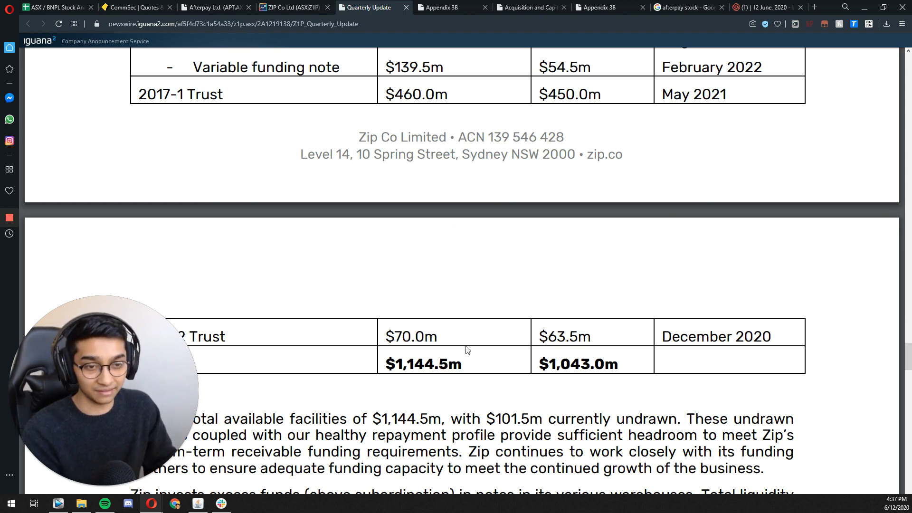
scroll(467, 350, up, 5)
scroll(466, 347, down, 2)
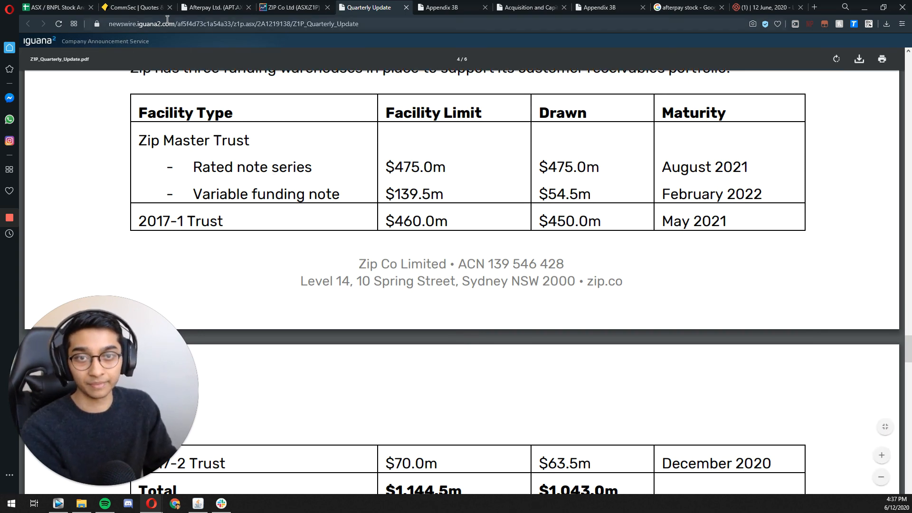
click(56, 6)
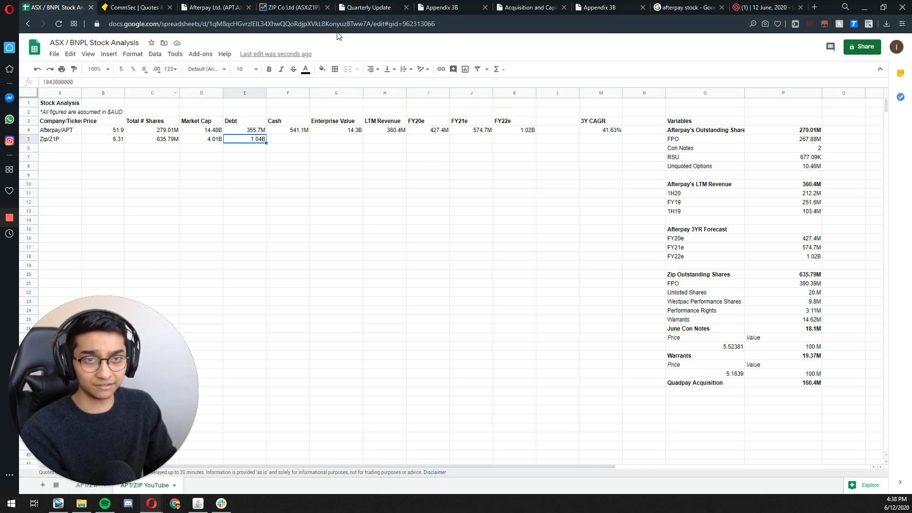
Step: Search Zip's Quarterly Update for "cash", skim its pages for a cash balance, and close the document
click(374, 9)
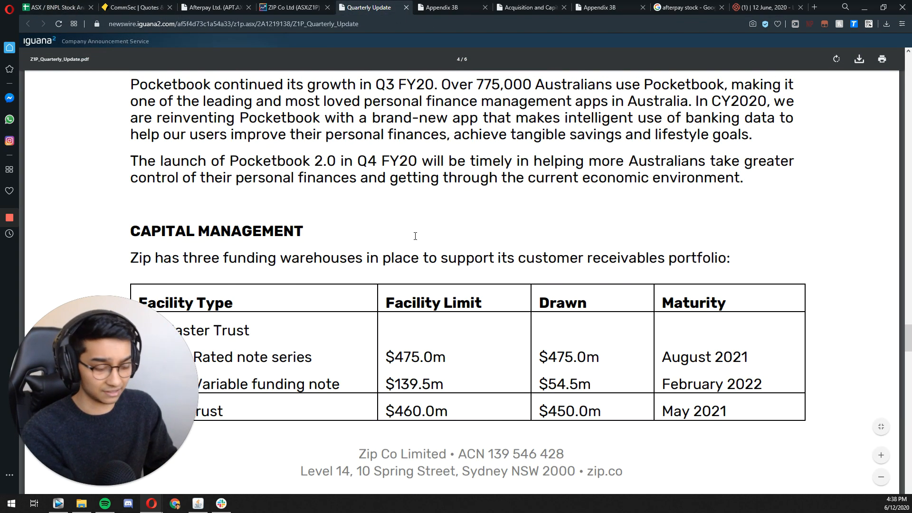
key(ctrl+f)
text(cash)
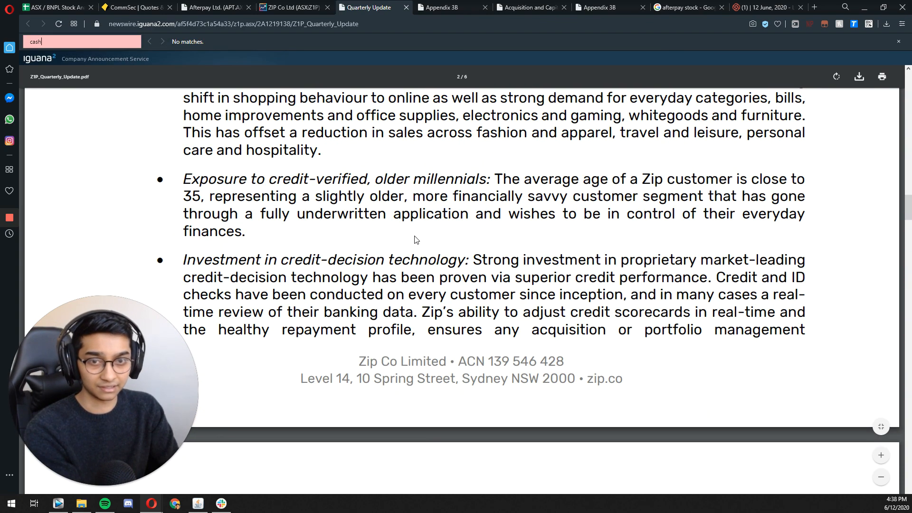
key(BackSpace)
key(BackSpace)
key(BackSpace)
key(BackSpace)
text(cash)
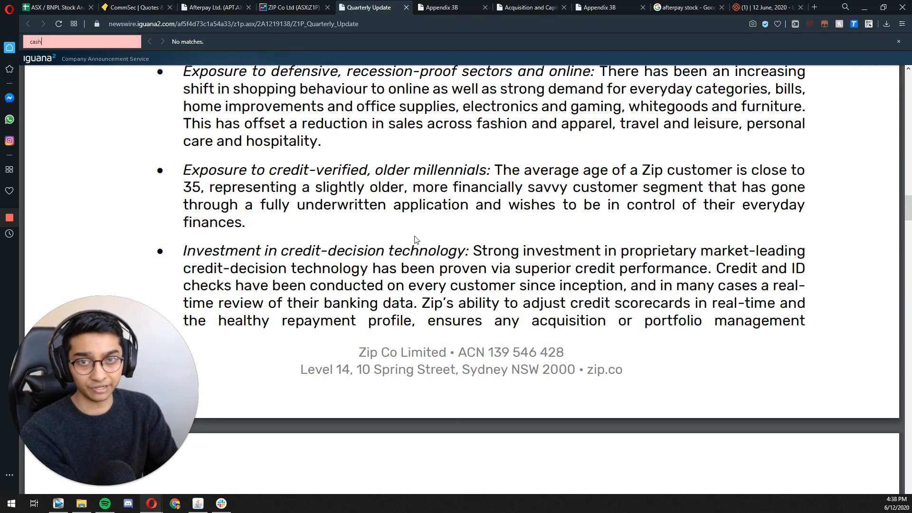
scroll(414, 239, down, 10)
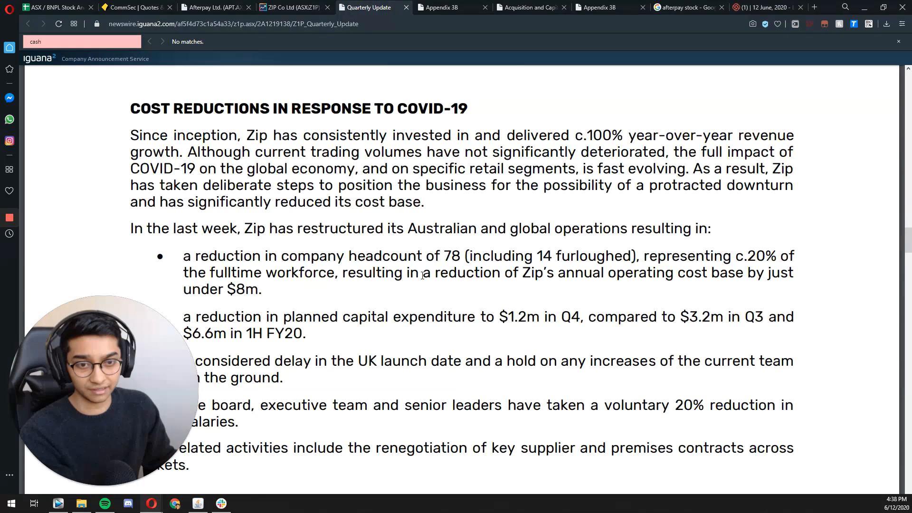
scroll(426, 303, up, 2)
scroll(426, 303, down, 2)
scroll(426, 303, down, 7)
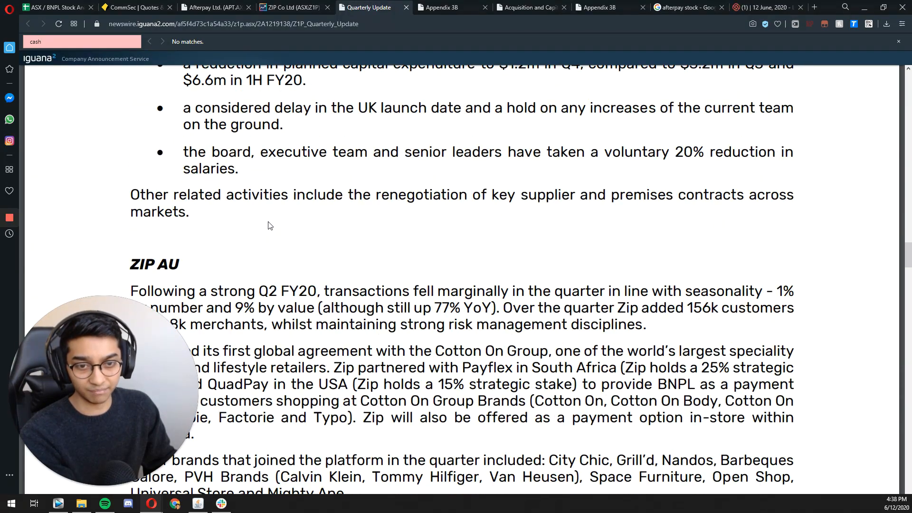
scroll(333, 311, up, 15)
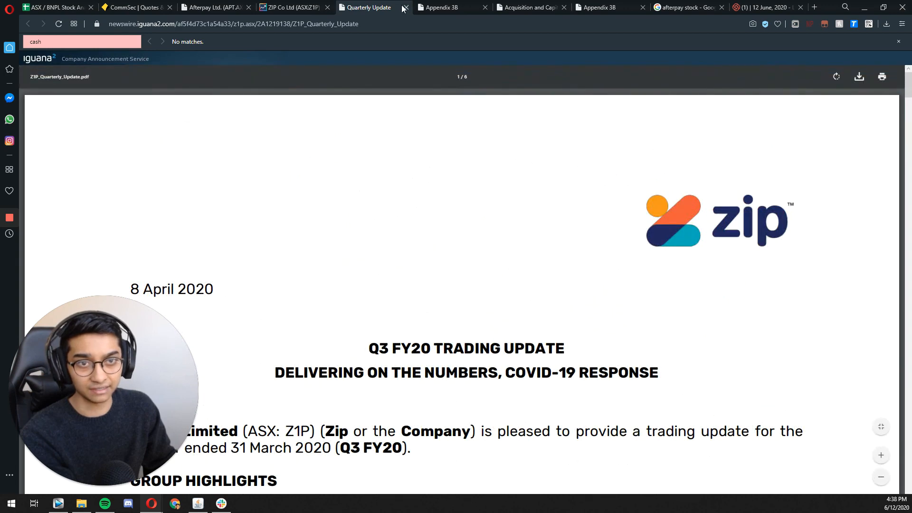
click(404, 8)
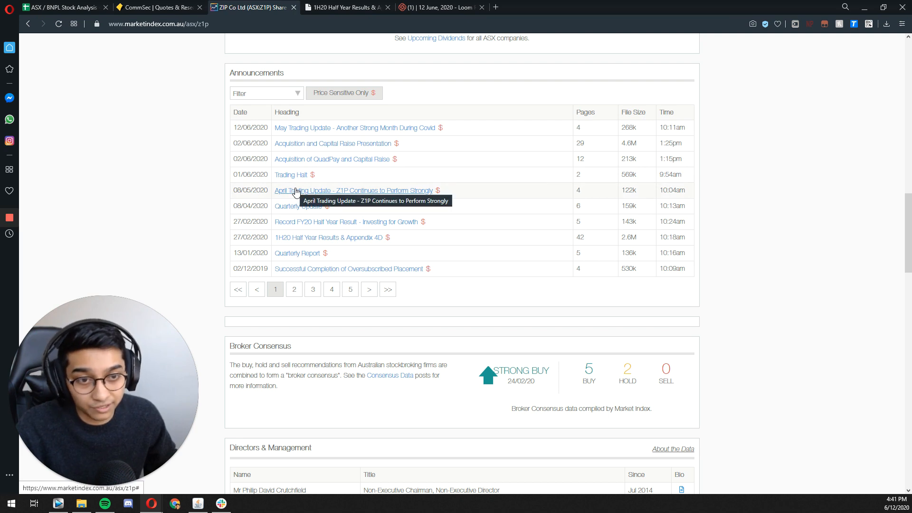
Step: Open Zip's 1H20 Half Year Results & Appendix 4D and find cash and cash equivalents in the statement of financial position
click(312, 238)
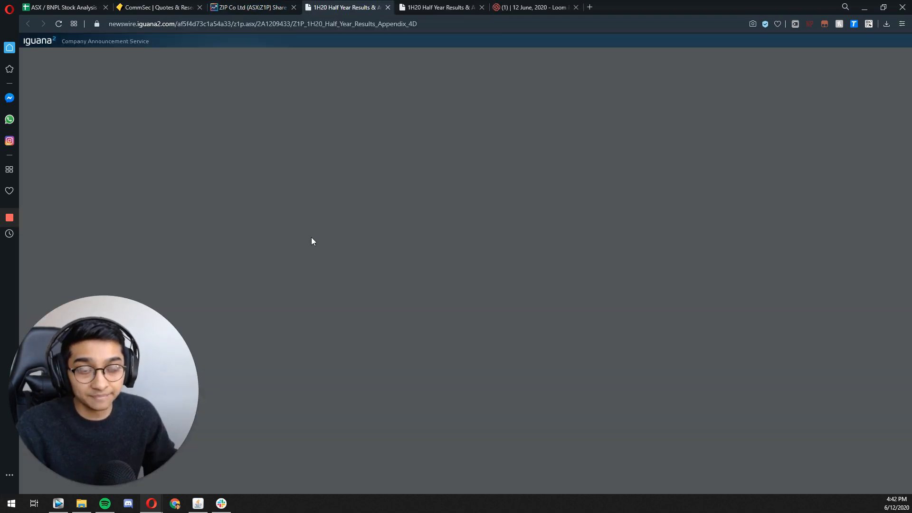
scroll(311, 237, down, 15)
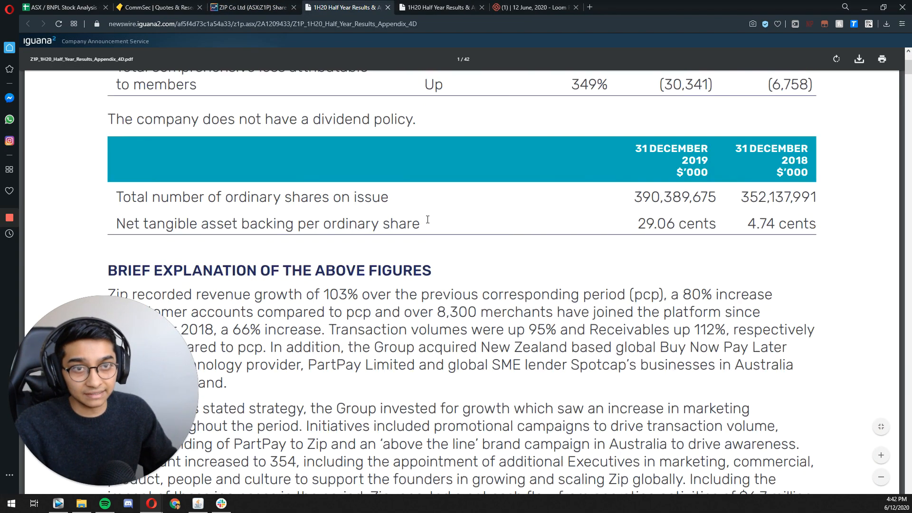
scroll(433, 261, down, 10)
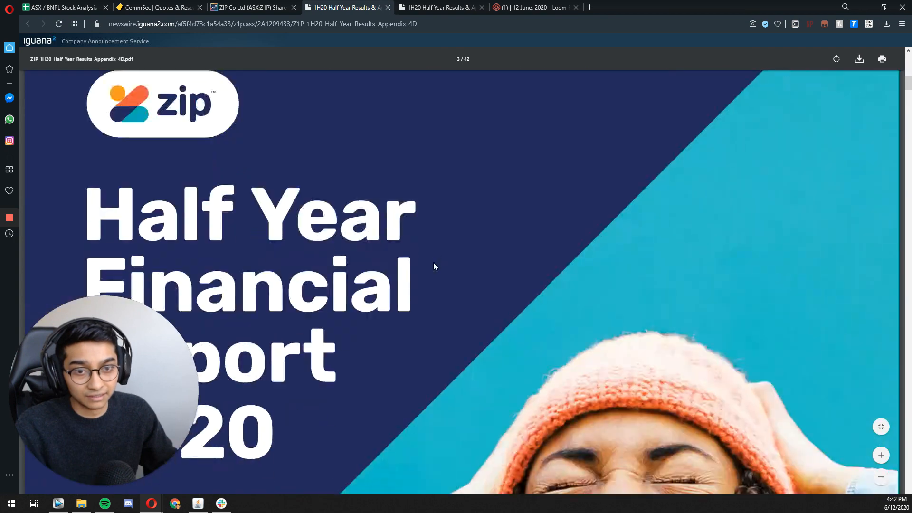
scroll(431, 259, down, 15)
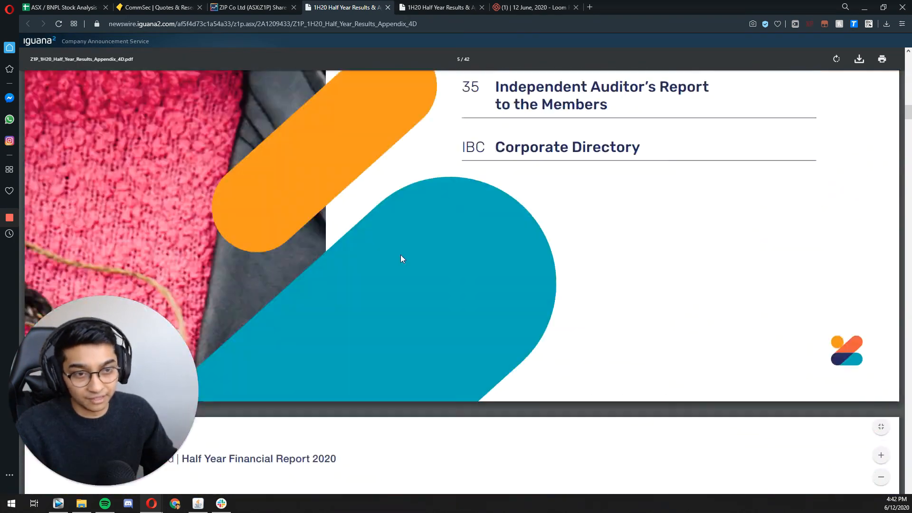
scroll(421, 303, up, 5)
scroll(321, 255, down, 12)
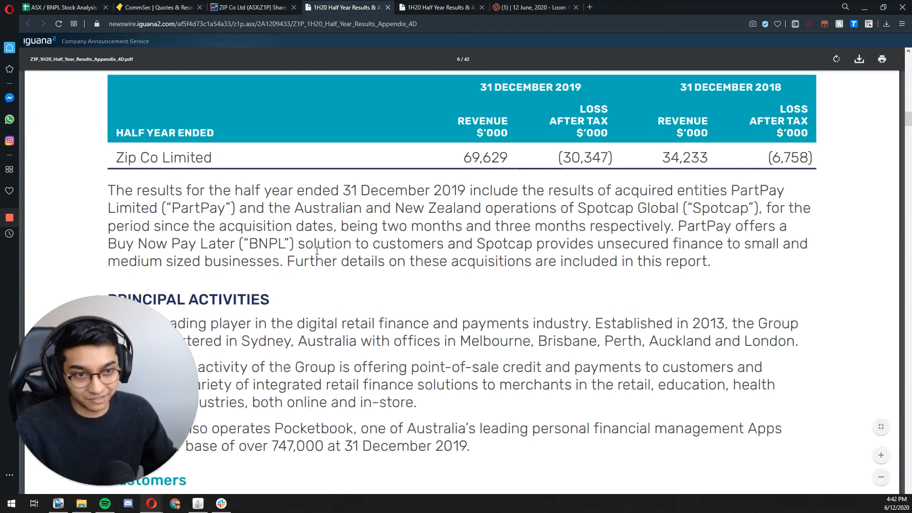
scroll(321, 256, down, 15)
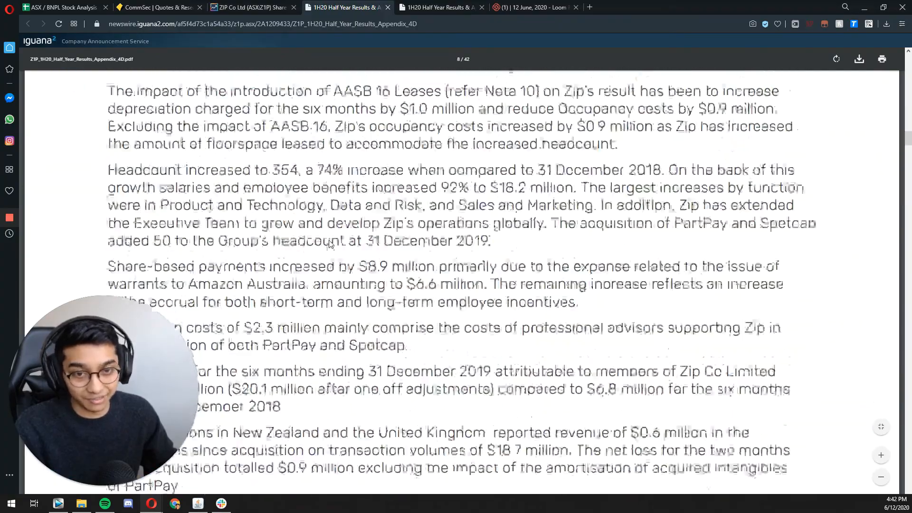
scroll(328, 243, down, 15)
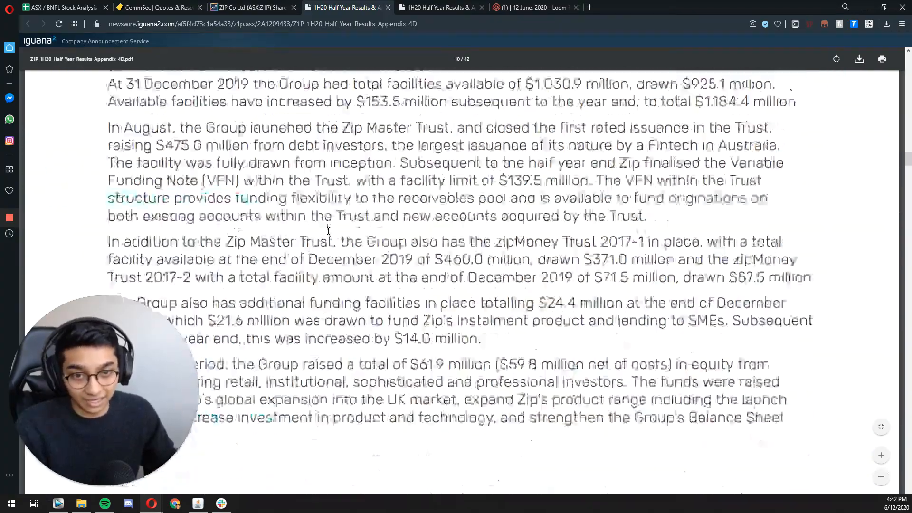
scroll(329, 232, down, 15)
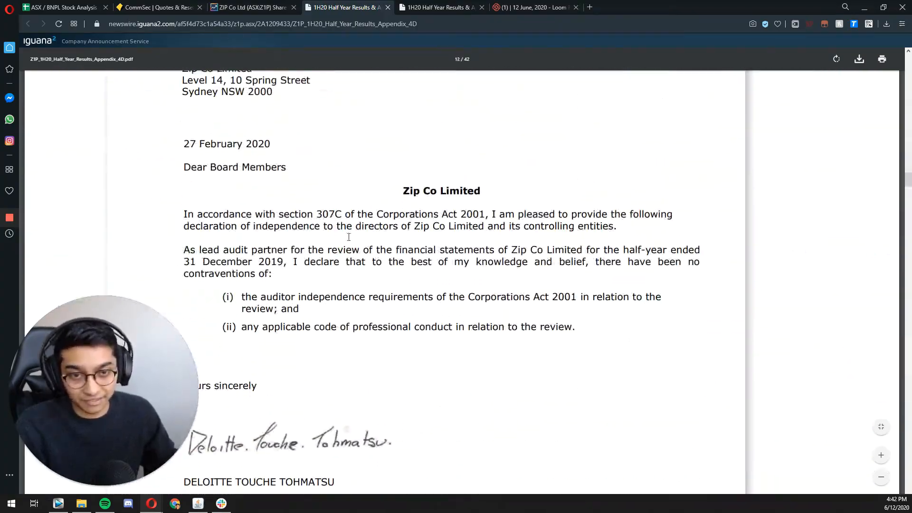
scroll(350, 235, up, 8)
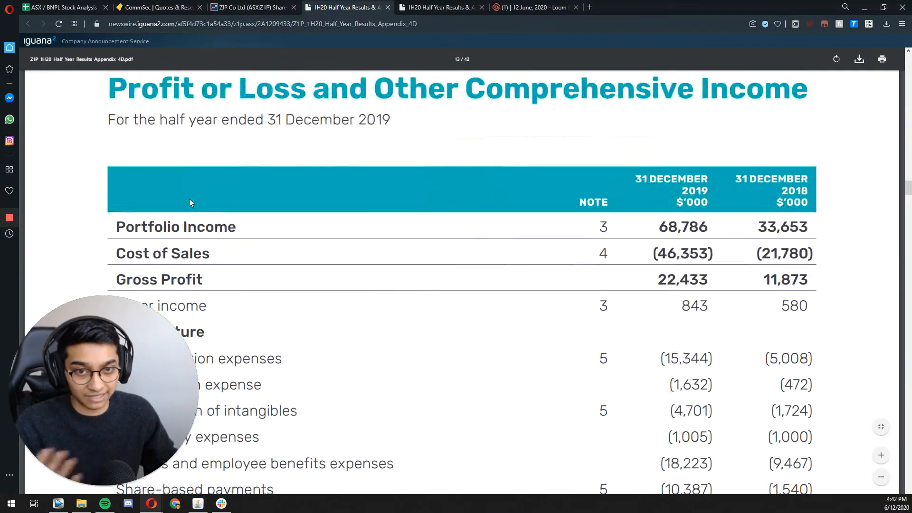
scroll(366, 244, down, 12)
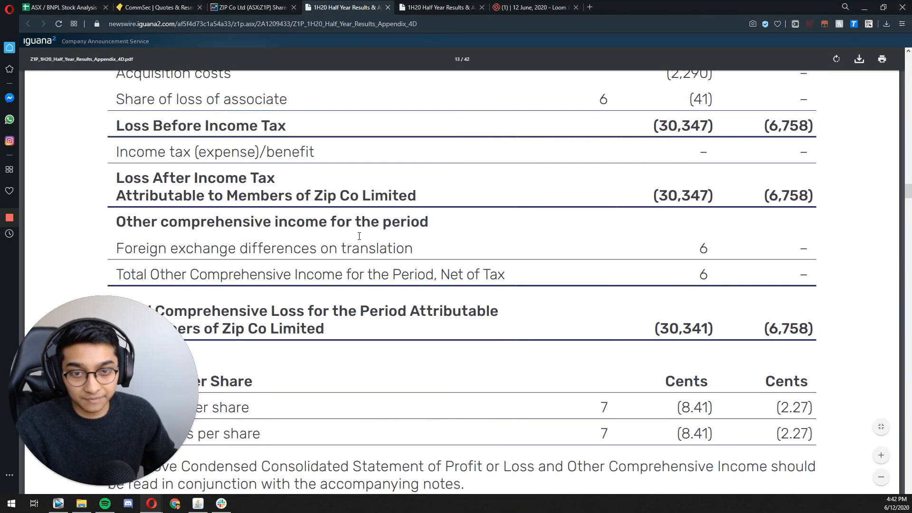
scroll(306, 216, down, 2)
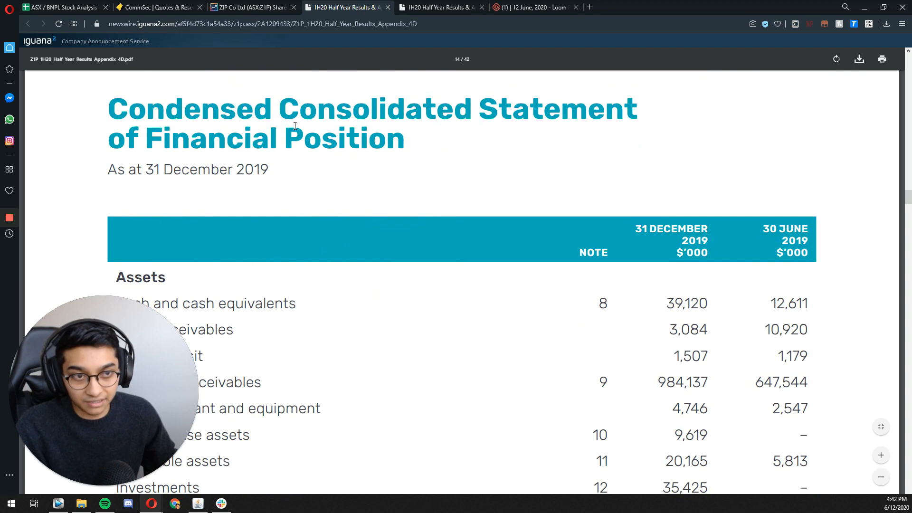
scroll(329, 143, down, 6)
scroll(218, 158, up, 3)
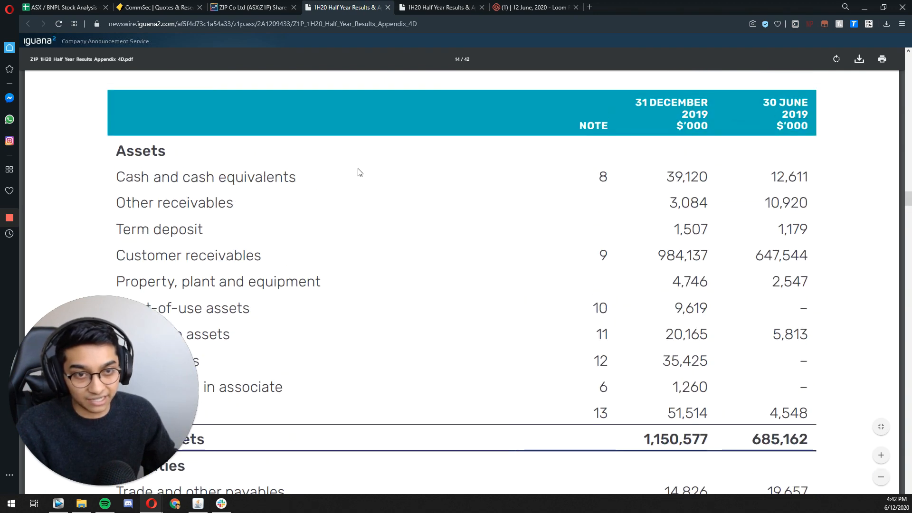
Step: Copy Zip's 31 December 2019 cash and cash equivalents figure and enter =39120000+200000000 as Zip's Cash in the stock analysis sheet
drag(665, 177, 714, 174)
key(ctrl+c)
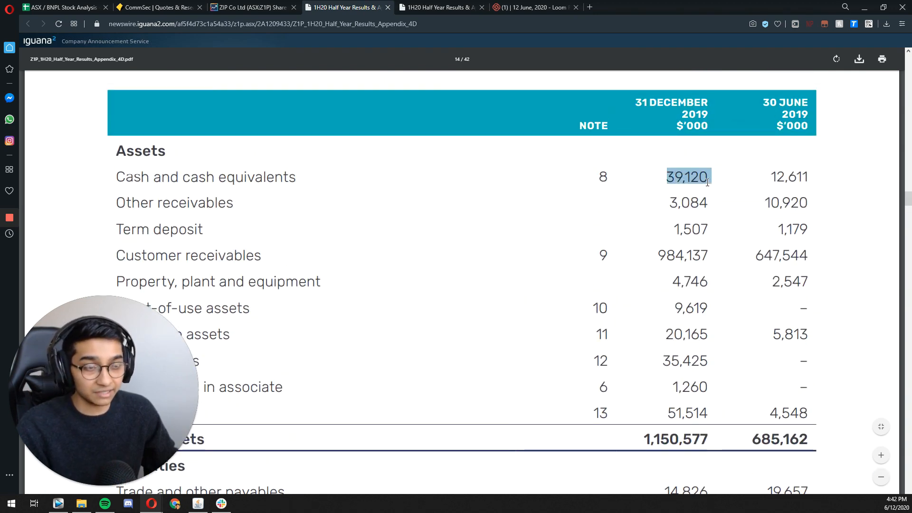
click(67, 8)
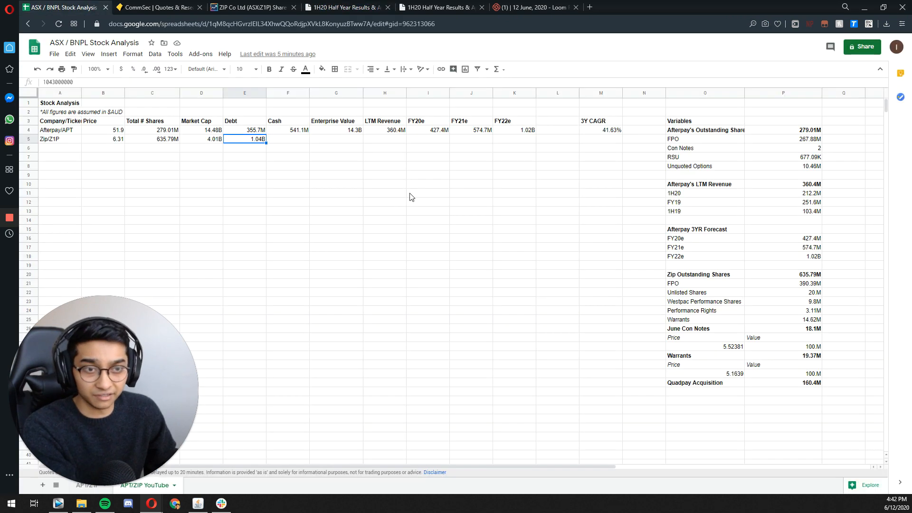
double_click(288, 140)
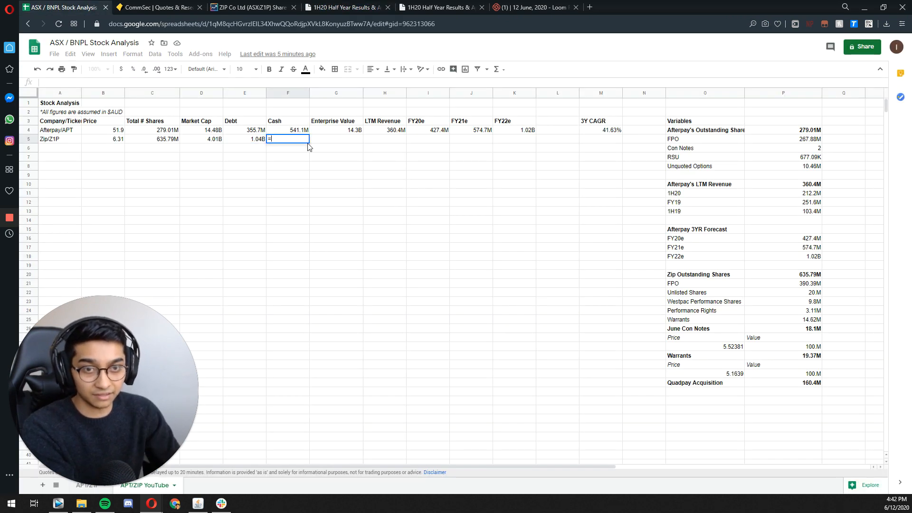
text(=)
key(ctrl+v)
key(Left)
key(Left)
key(Left)
key(BackSpace)
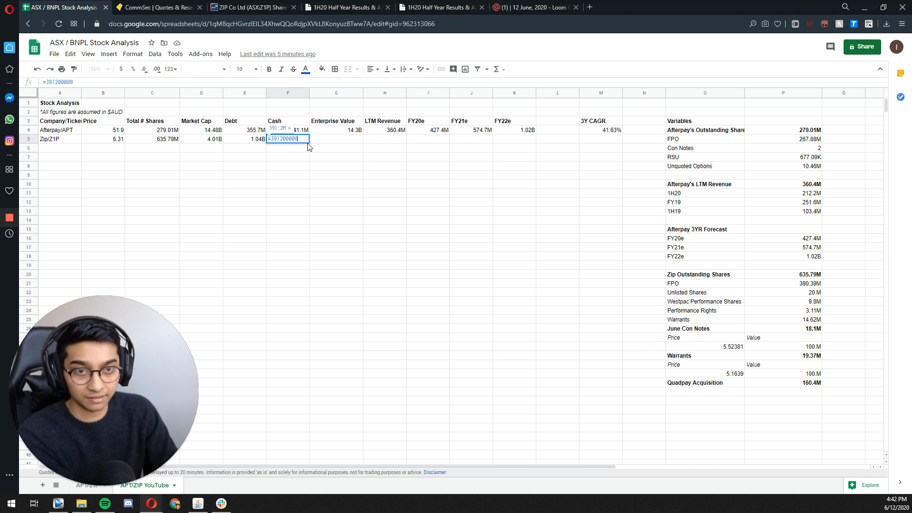
text(+)
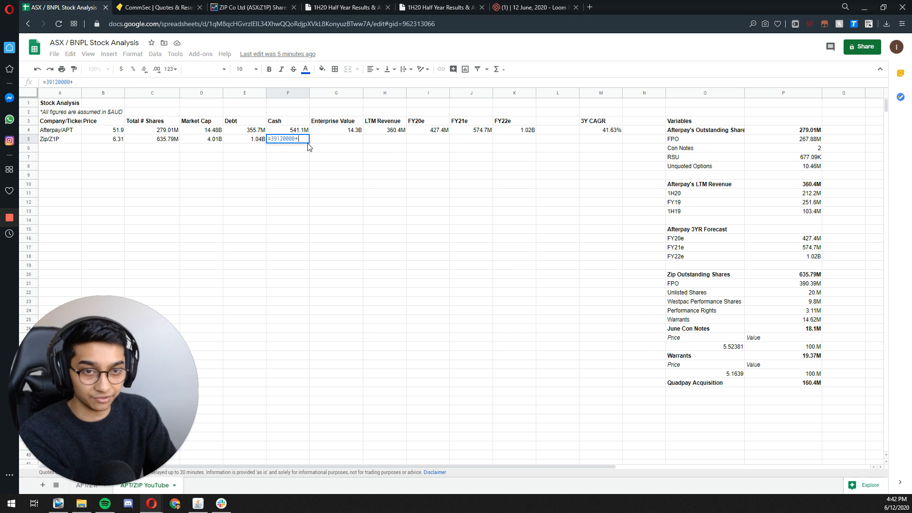
text(2000000)
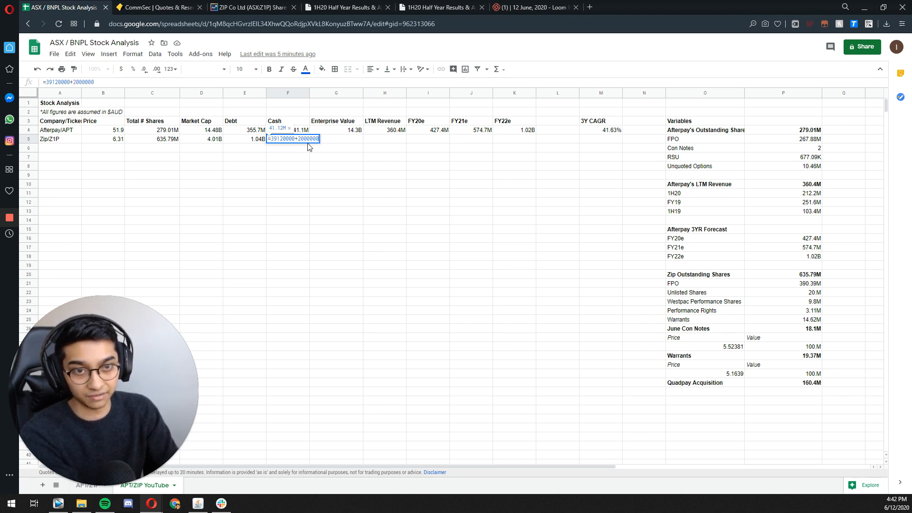
text(00)
key(Return)
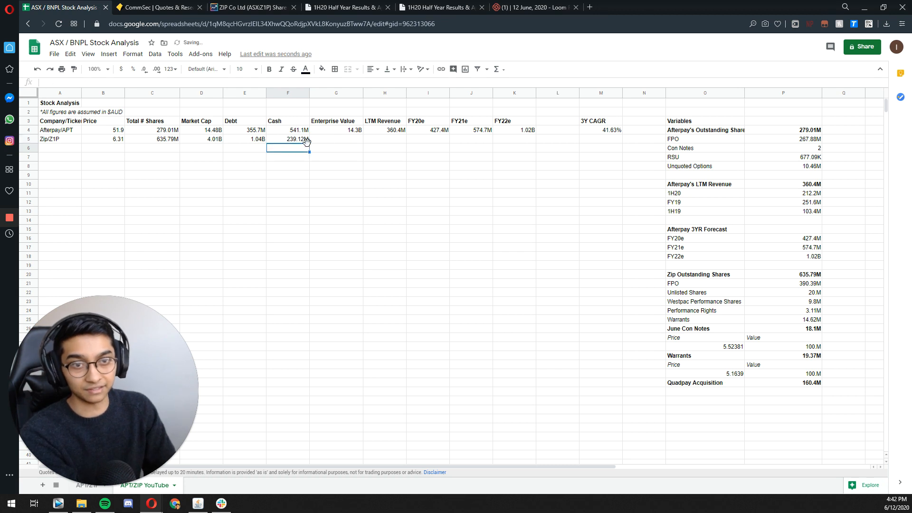
click(306, 141)
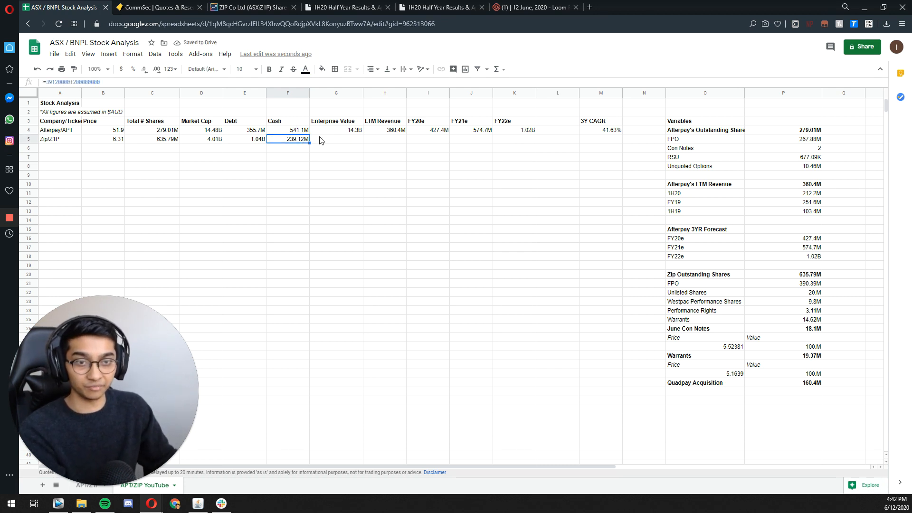
Step: Copy Afterpay's Enterprise Value formula into Zip's Enterprise Value cell
click(319, 140)
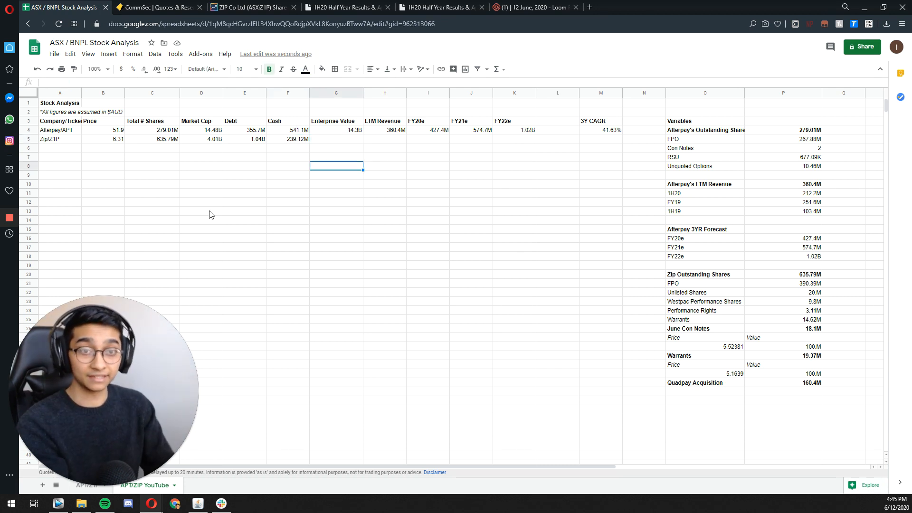
key(Up)
key(Up)
key(Up)
key(Up)
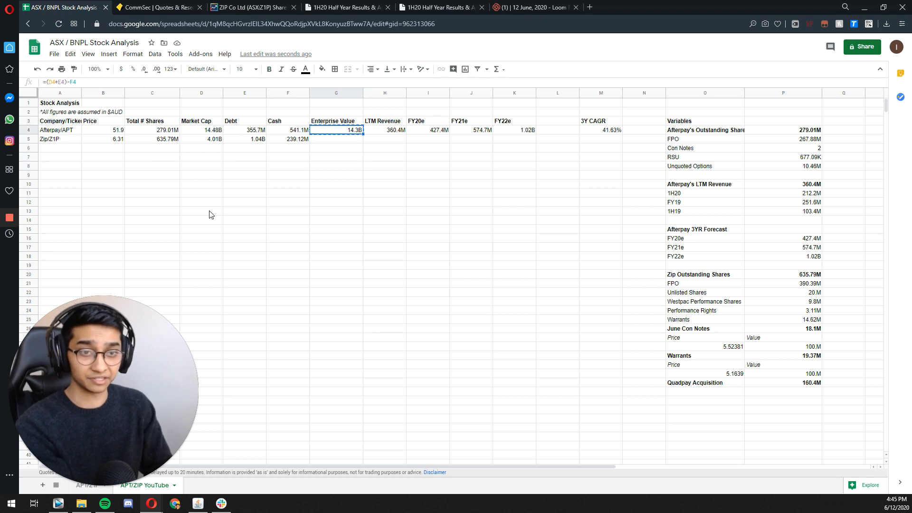
key(Down)
text(=(D5+E5)-F5)
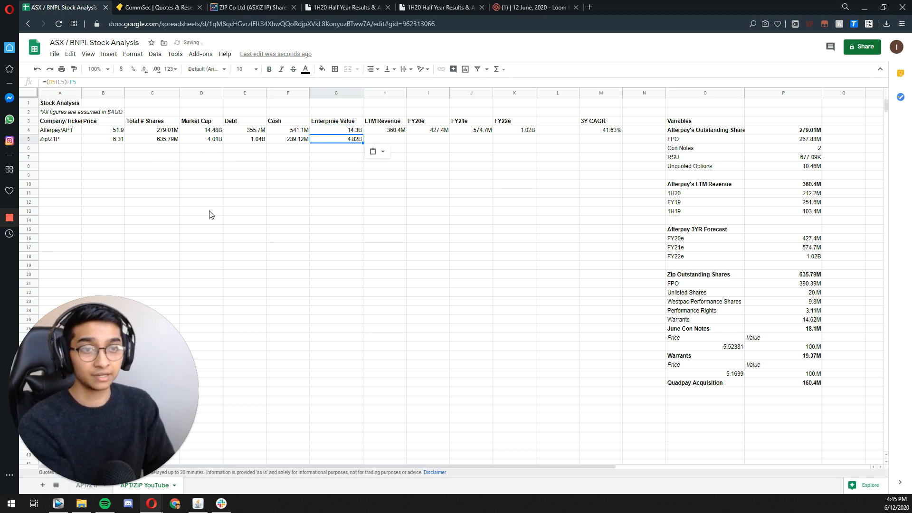
Step: For Zip's LTM Revenue, examine the revenue figures in the FY20 half-year result announcement and the FY19 Investor Presentation's highlights page
key(Right)
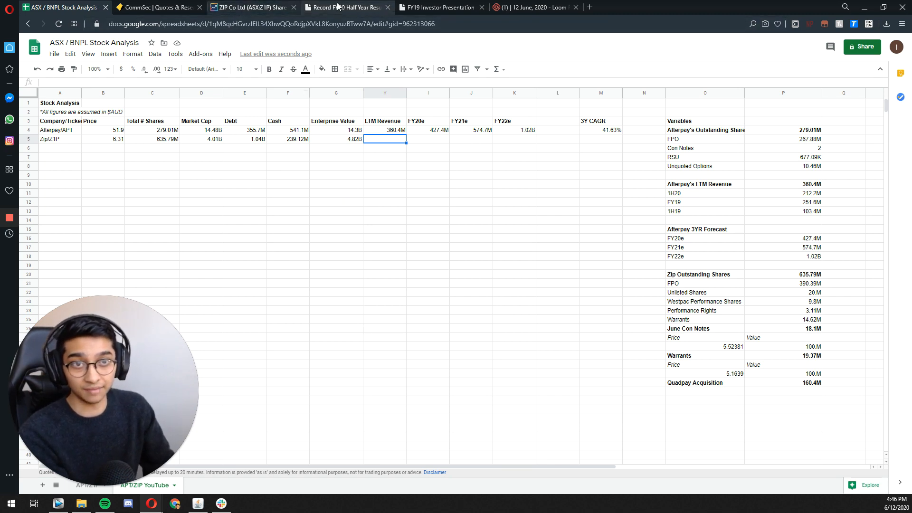
click(361, 7)
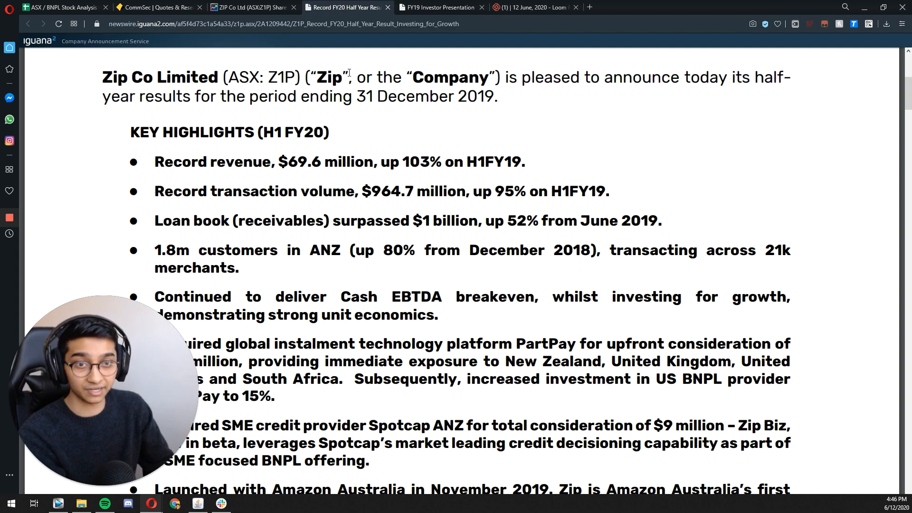
click(431, 8)
scroll(289, 143, down, 20)
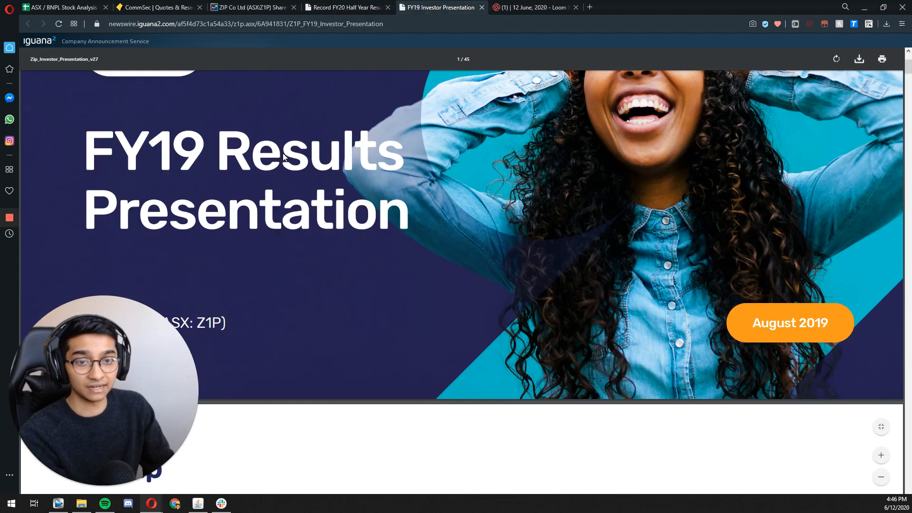
scroll(291, 140, down, 20)
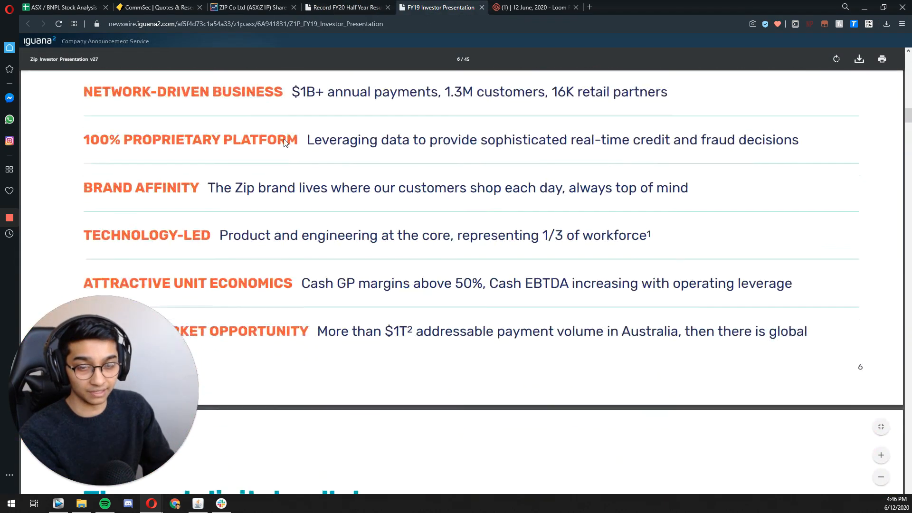
scroll(299, 185, down, 10)
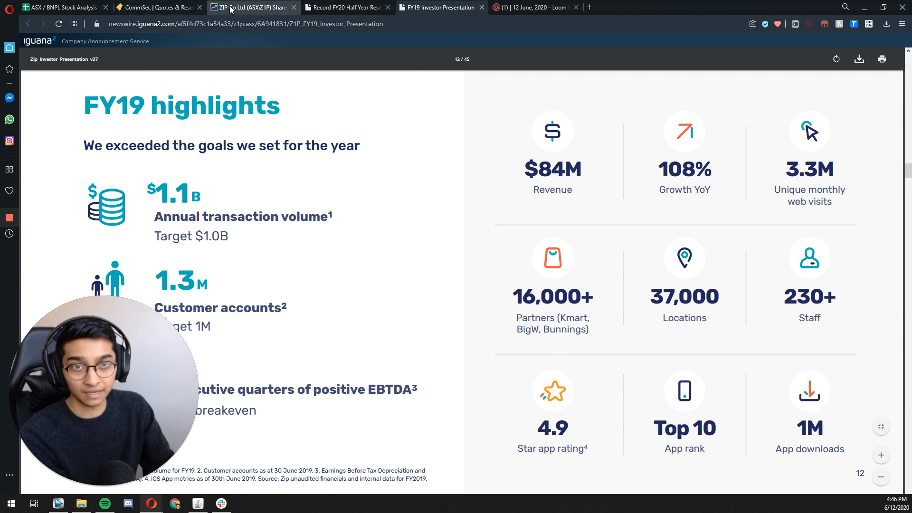
Step: From Zip's older price-sensitive announcements, open the February 2019 release on 1H19 half results and find the revenue highlight
click(247, 7)
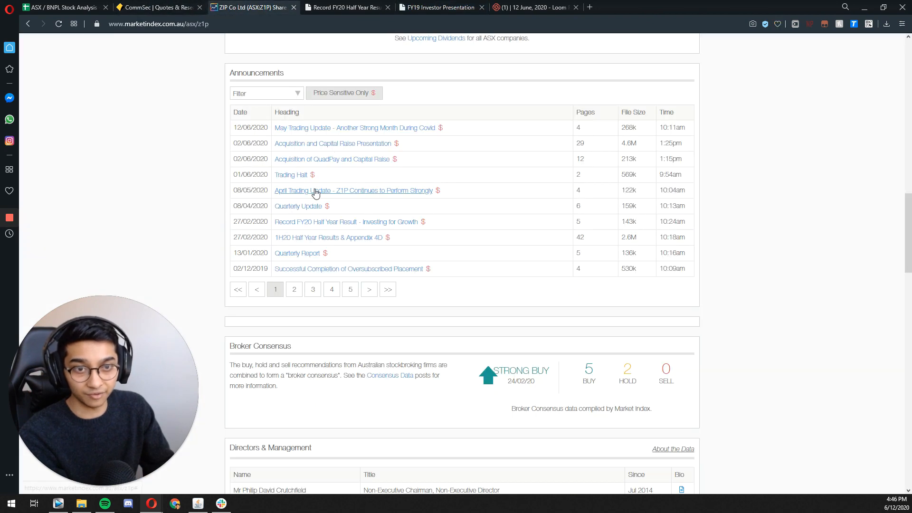
click(294, 290)
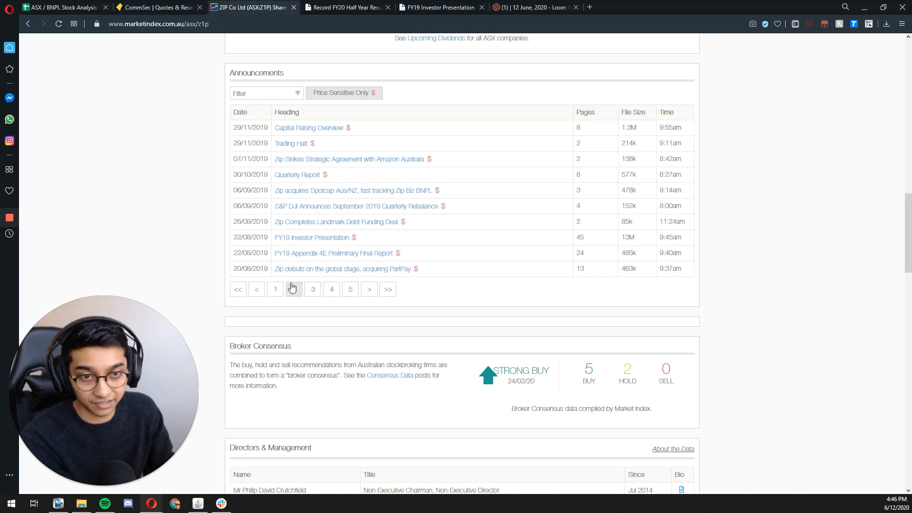
click(312, 291)
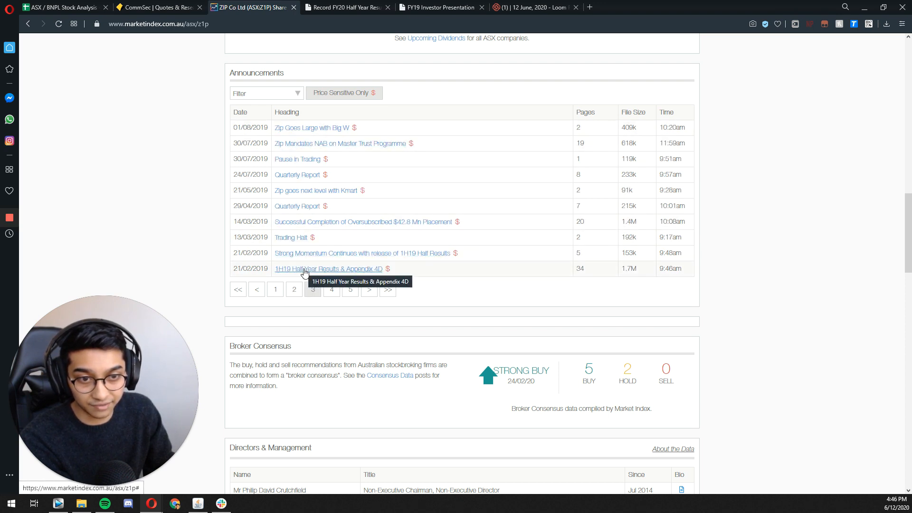
click(310, 253)
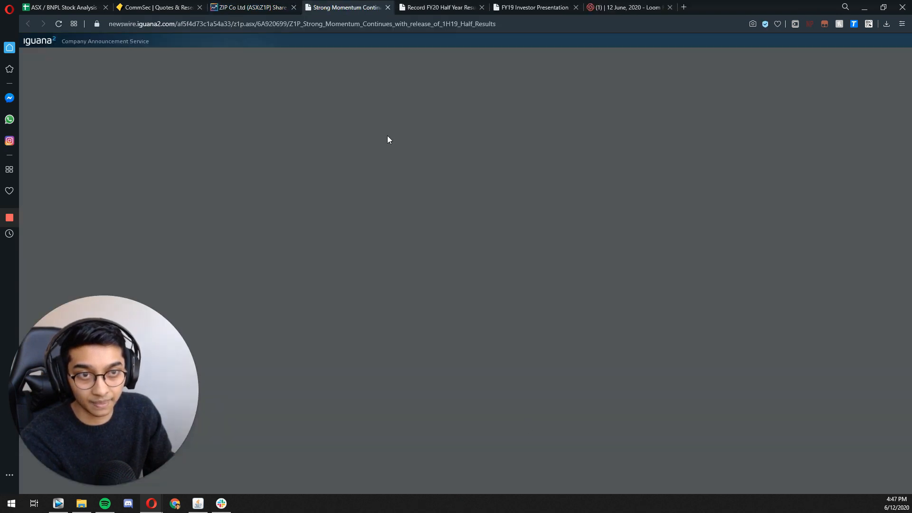
scroll(313, 109, down, 10)
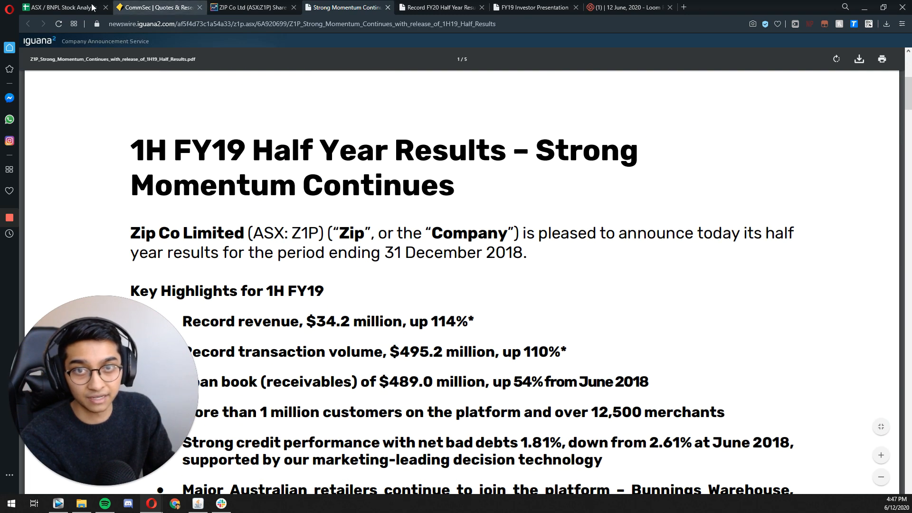
Step: Copy Afterpay's LTM Revenue block with its 1H20, FY19 and 1H19 rows to O34, below Quadpay Acquisition in the stock analysis sheet
click(64, 7)
drag(686, 230, 773, 248)
drag(702, 185, 798, 212)
key(ctrl+c)
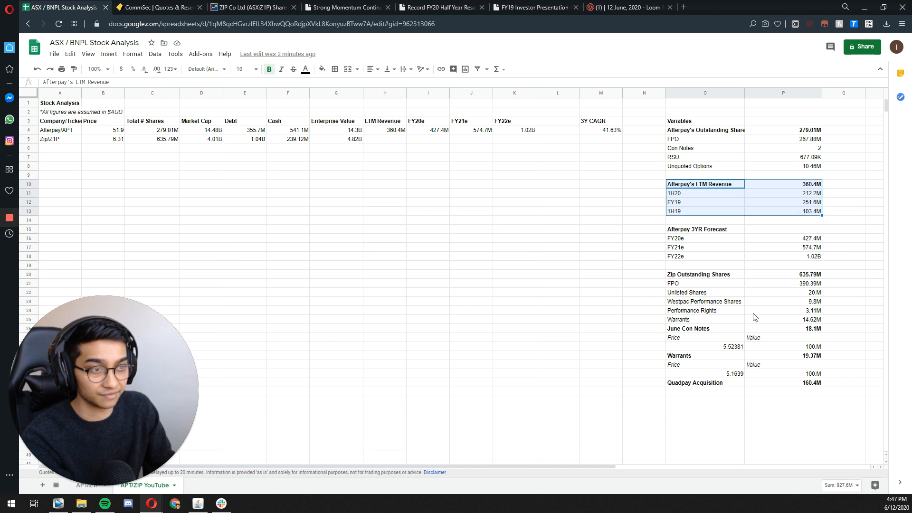
click(727, 401)
key(ctrl+v)
click(691, 411)
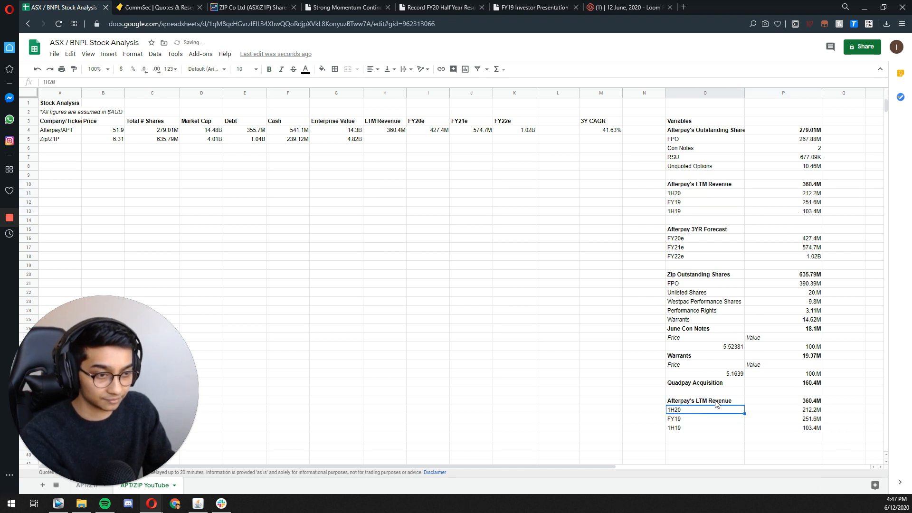
Step: Rename the heading of the copied revenue block in O34 to "Zip's LTM Revenue"
triple_click(716, 402)
click(690, 400)
drag(690, 401, 547, 391)
text(Zip)
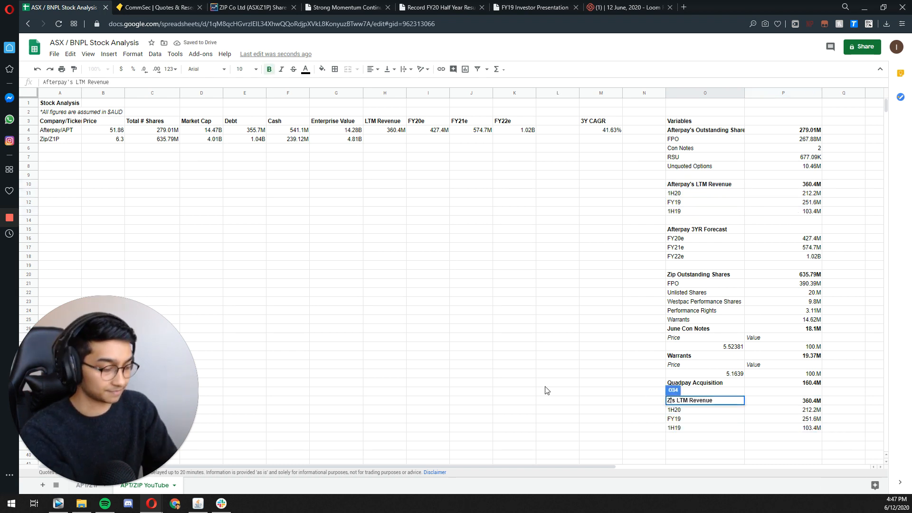
key(Return)
Step: Take Zip's H1 FY20 revenue from the Record FY20 Half Year Result announcement and enter 69.6 million as its 1H20 value
key(Right)
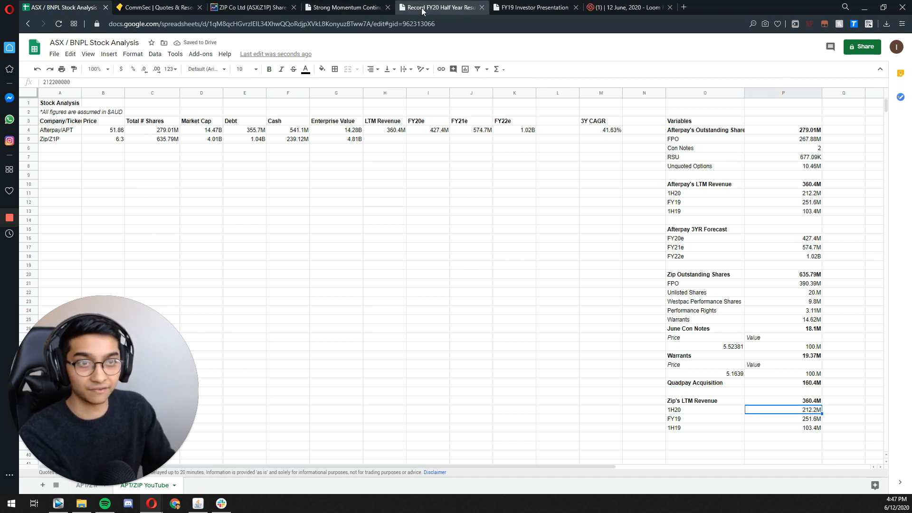
click(439, 8)
drag(290, 162, 321, 161)
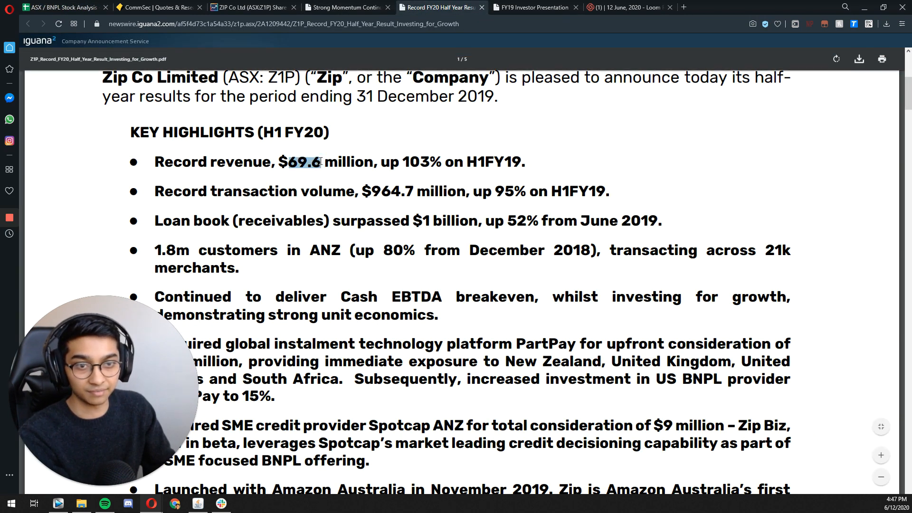
click(80, 9)
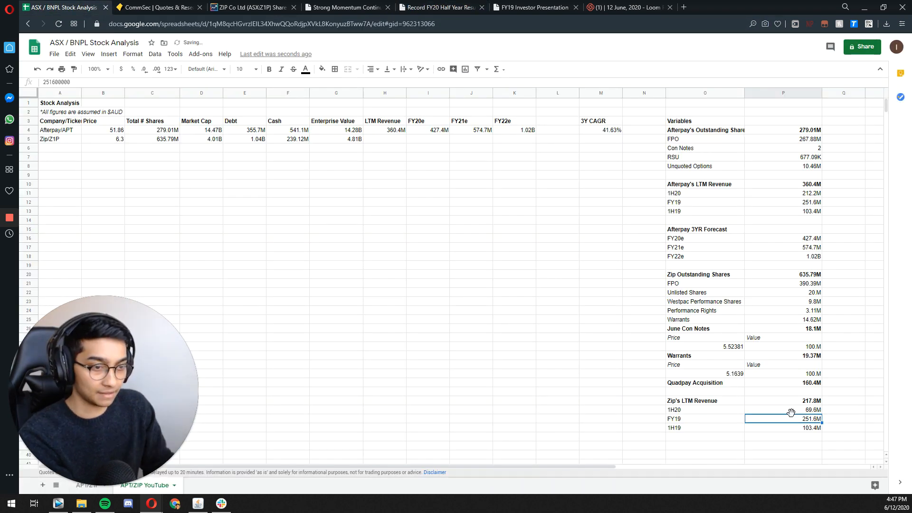
Step: Take Zip's FY19 revenue from the FY19 Investor Presentation and enter 84 million as its FY19 value
click(527, 8)
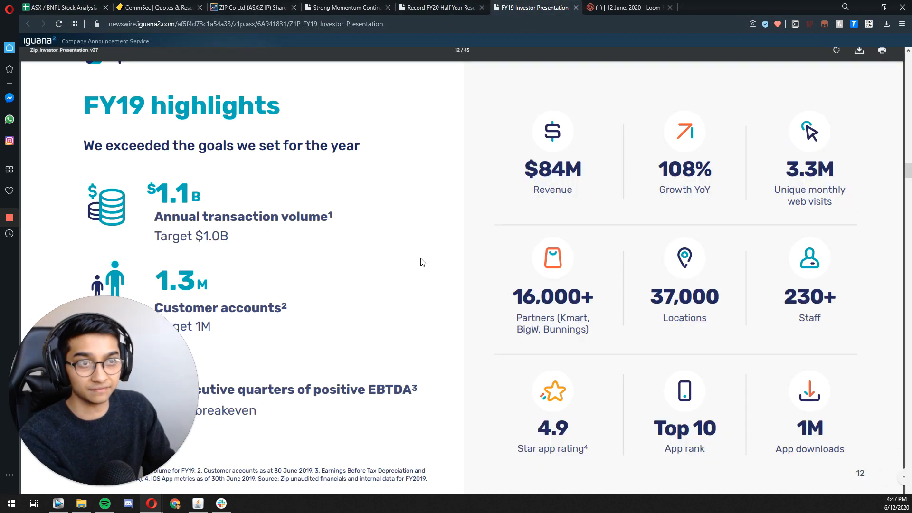
drag(581, 169, 559, 170)
click(85, 9)
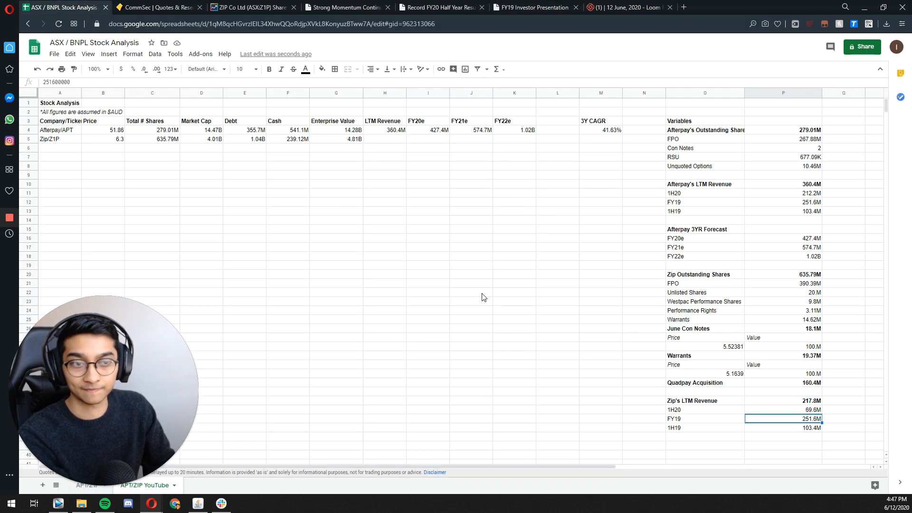
text(84000000)
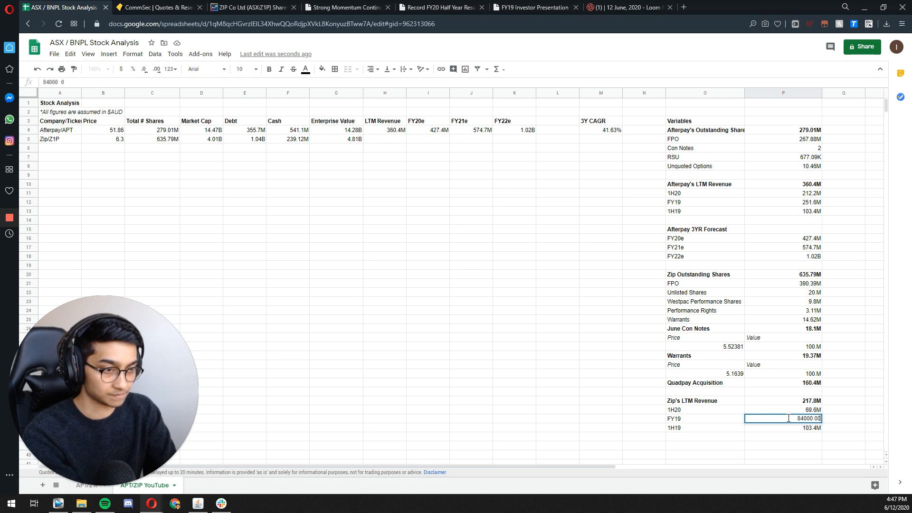
key(Return)
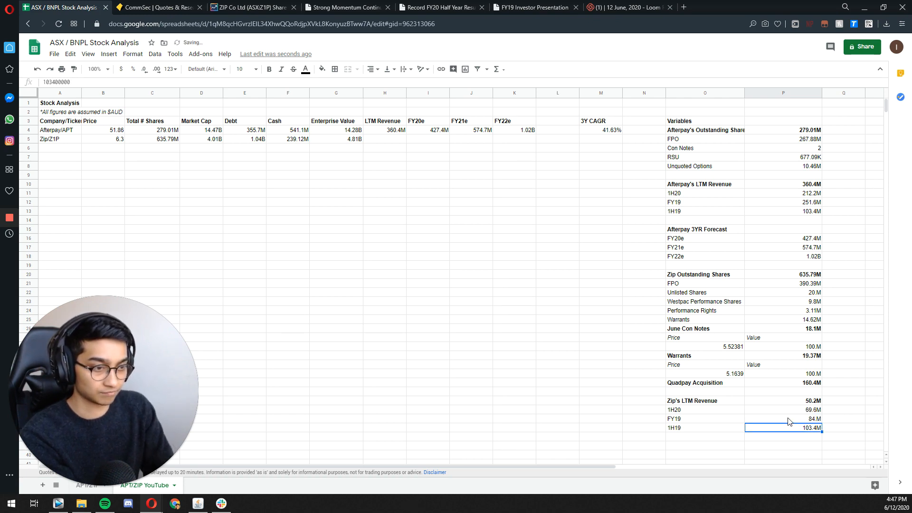
Step: Take Zip's 1H FY19 revenue from the half-year results announcement and enter 34200000 as its 1H19 value
click(531, 8)
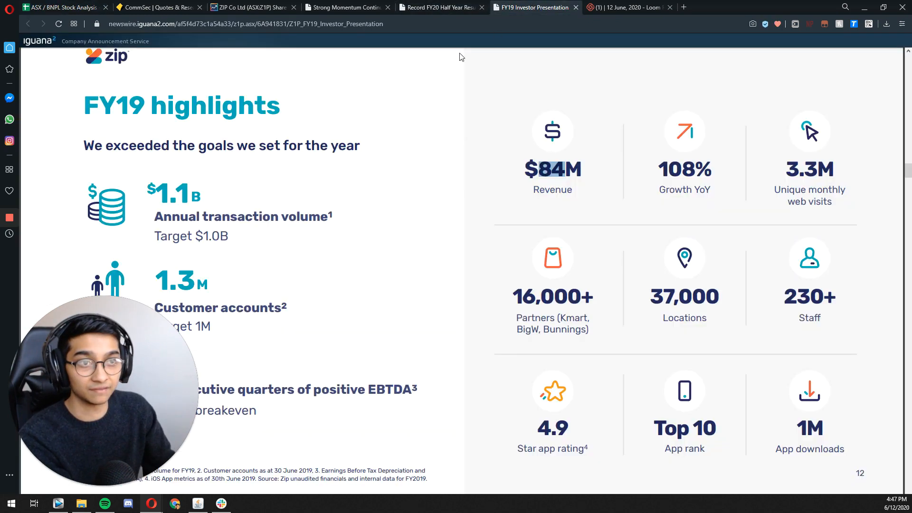
click(341, 7)
scroll(396, 77, down, 4)
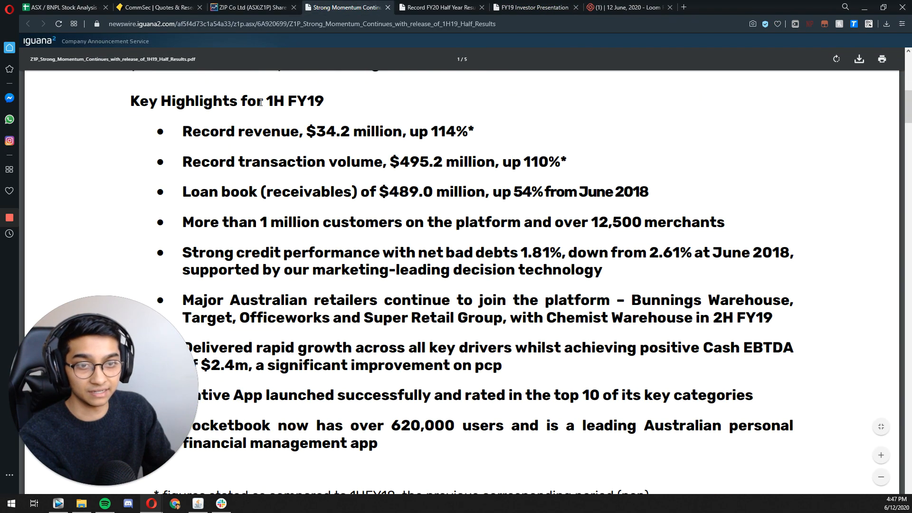
double_click(320, 126)
drag(316, 128, 342, 132)
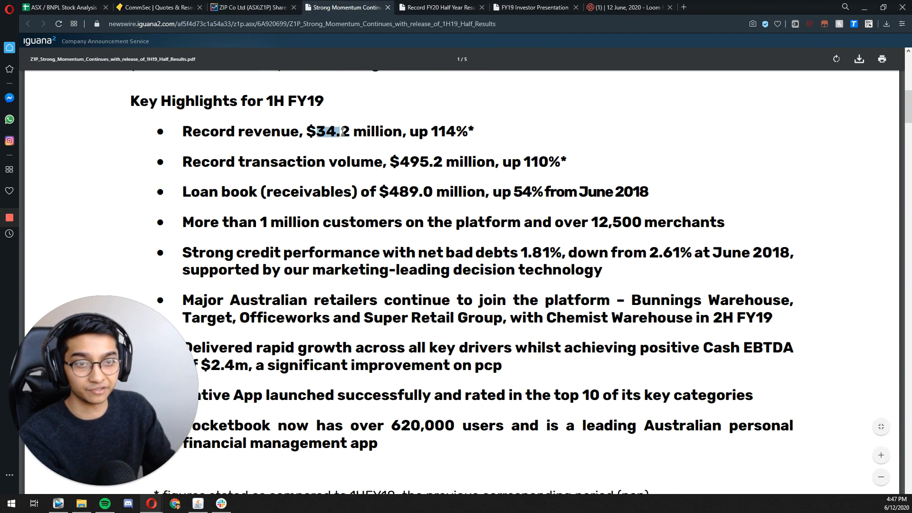
click(76, 6)
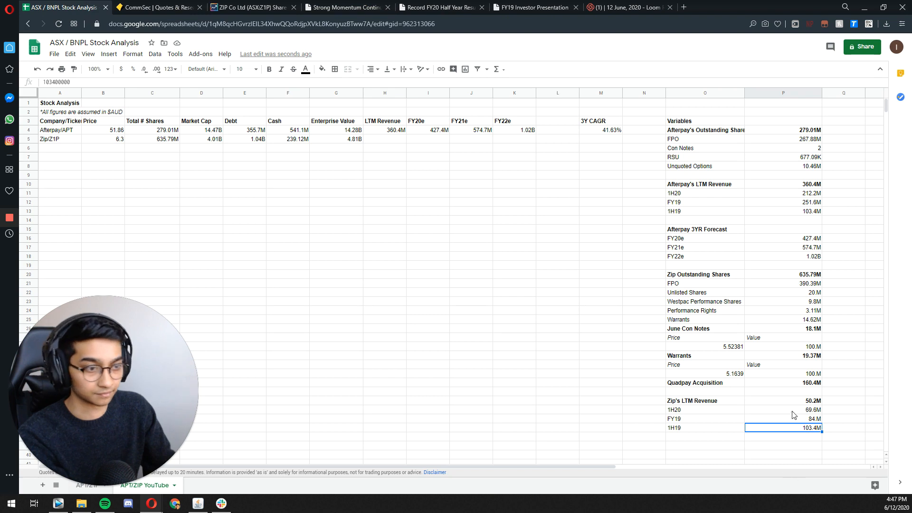
text(34.2)
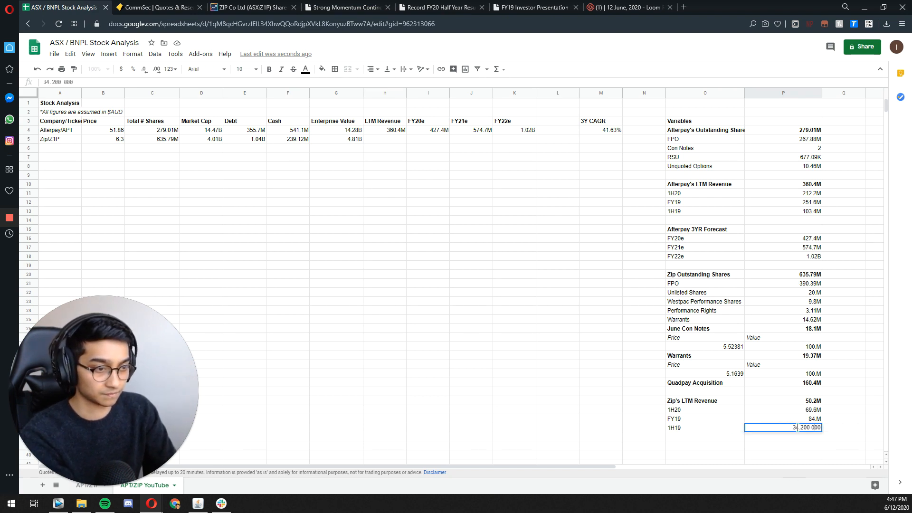
key(Return)
click(798, 429)
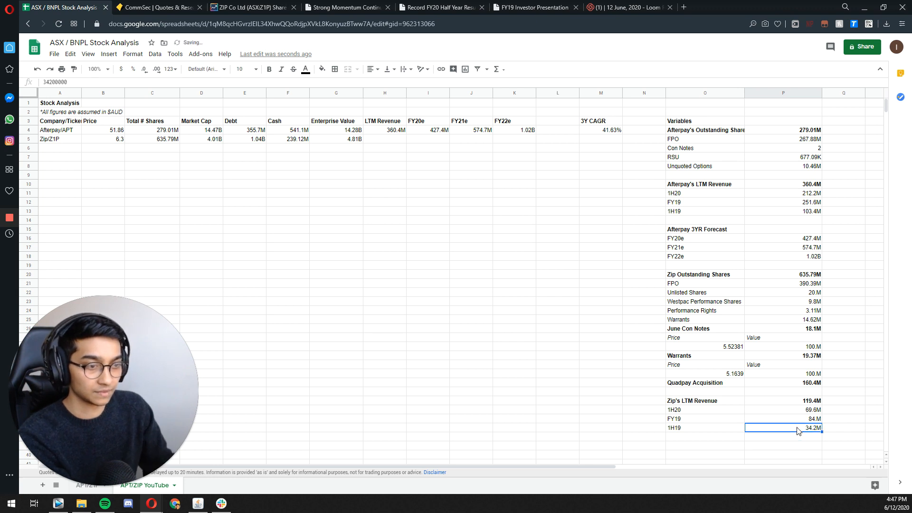
Step: Link Zip's LTM Revenue cell H5 to the Zip's LTM Revenue total with =P34
click(742, 403)
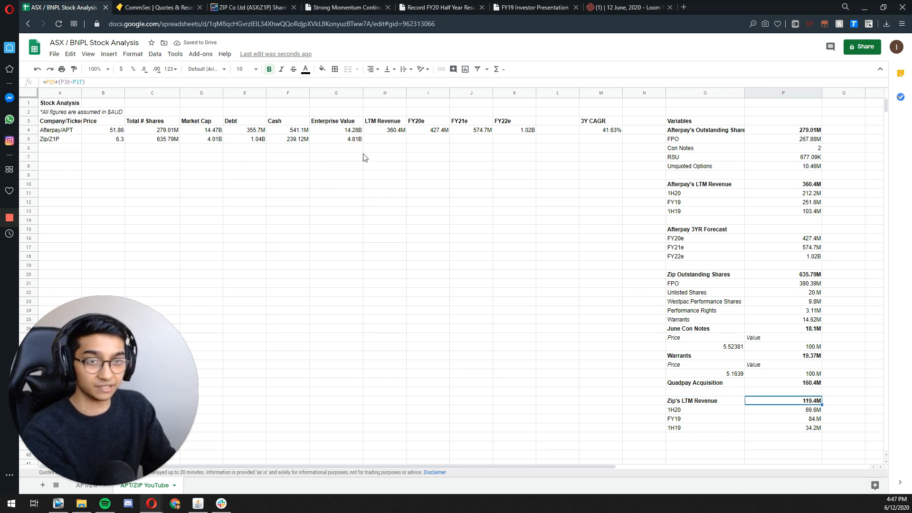
click(387, 139)
text(=)
key(Right)
key(Right)
key(Right)
key(Right)
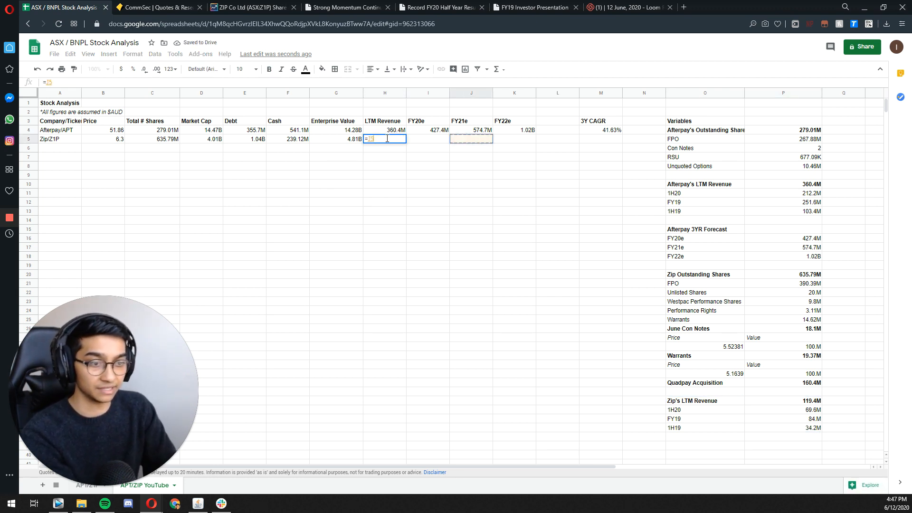
key(Down)
key(Down)
key(Down)
key(Down)
key(Down)
key(Down)
key(Down)
key(Down)
key(Down)
key(Down)
key(Down)
key(Down)
key(Down)
key(Down)
key(Down)
key(Down)
key(Down)
key(Down)
key(Down)
key(Down)
key(Down)
key(Down)
key(Down)
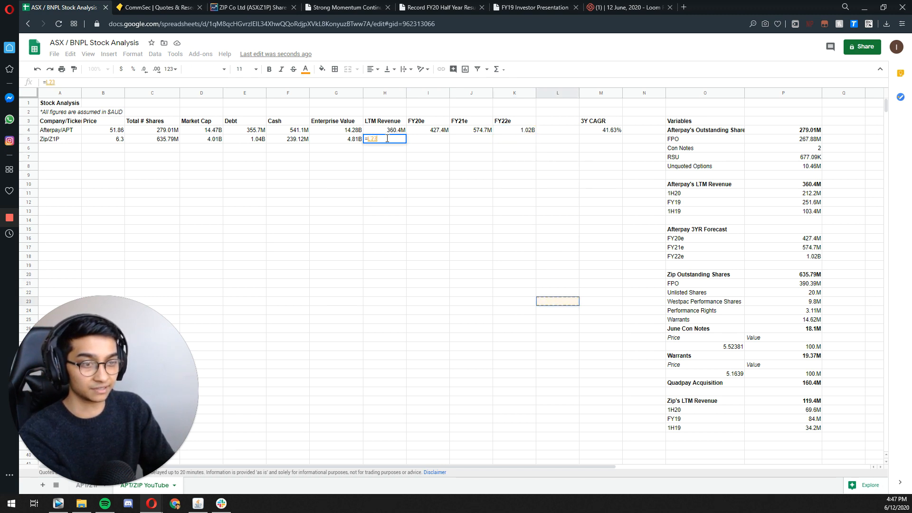
key(Right)
key(Right)
key(Right)
key(Down)
key(Down)
key(Right)
key(Down)
key(Down)
key(Return)
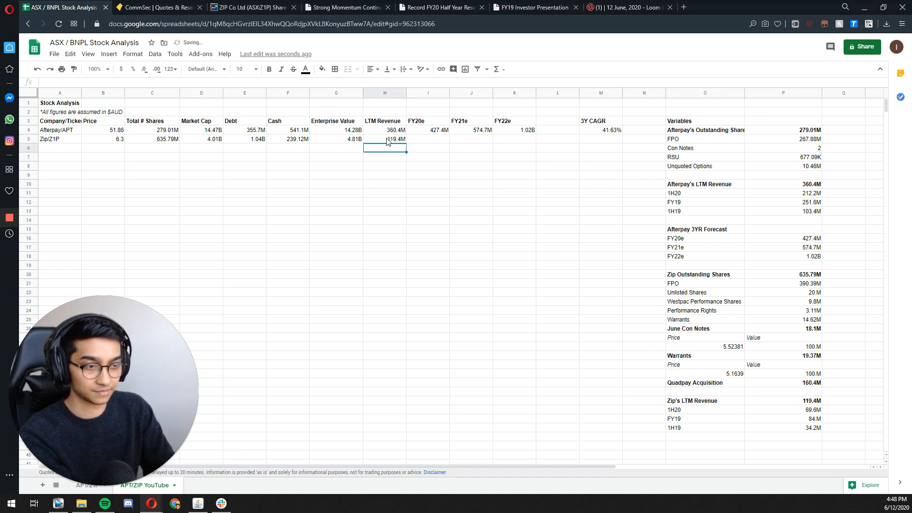
key(Right)
key(Up)
key(shift+Right)
key(shift+Right)
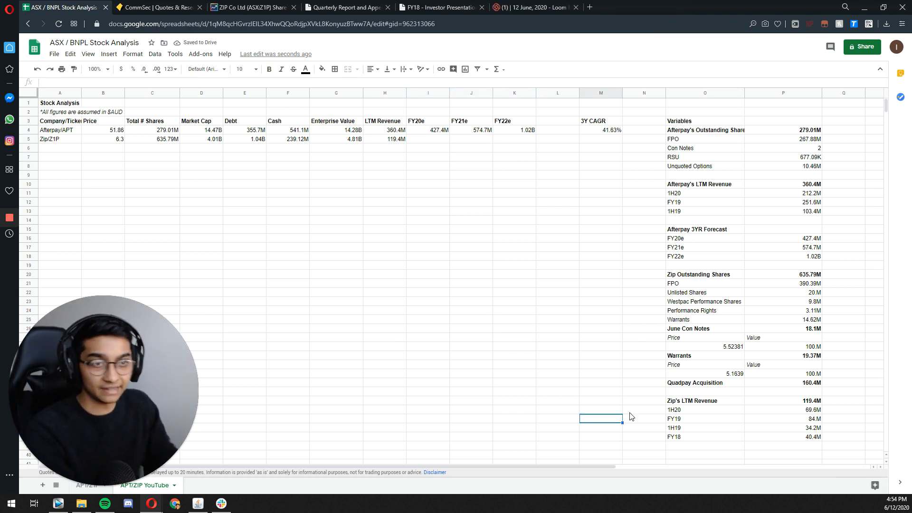
click(399, 141)
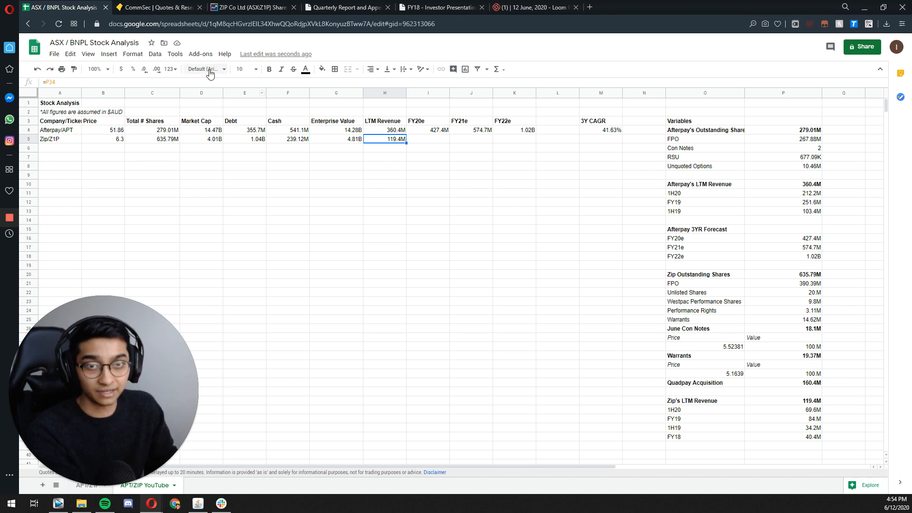
Step: Begin Zip's FY20e formula in I5 and find the pro forma annualised revenue in the Acquisition and Capital Raise Presentation
click(427, 144)
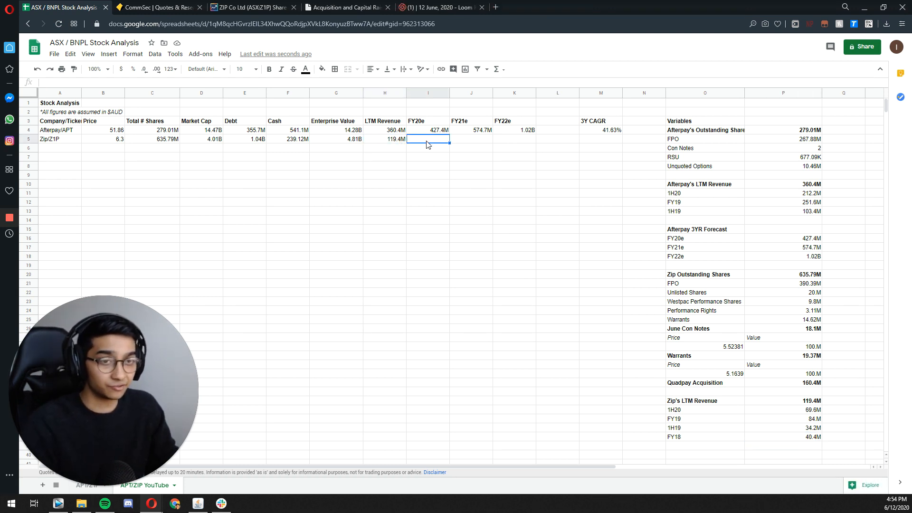
text(=)
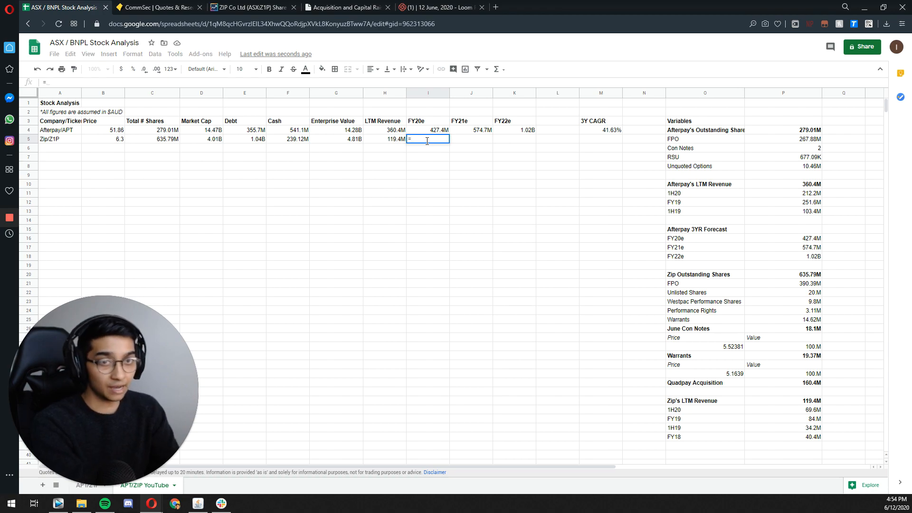
click(327, 9)
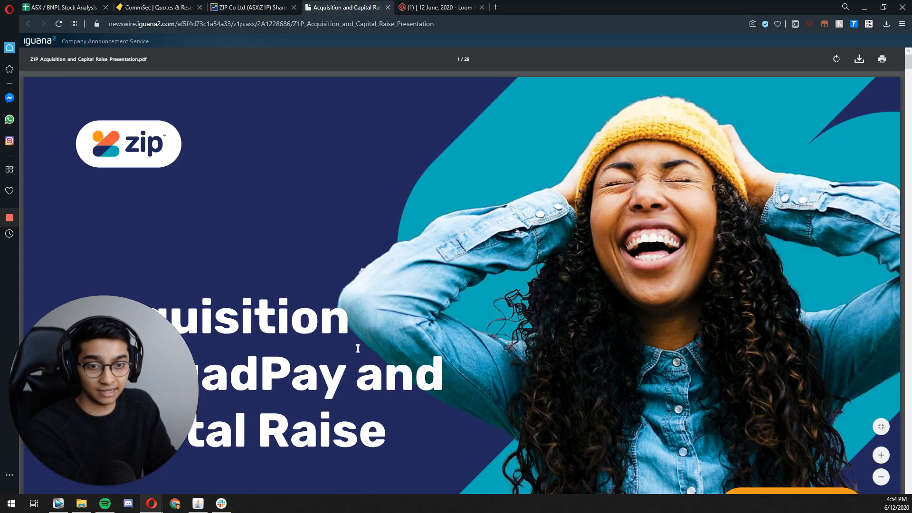
scroll(358, 348, down, 20)
scroll(629, 325, up, 10)
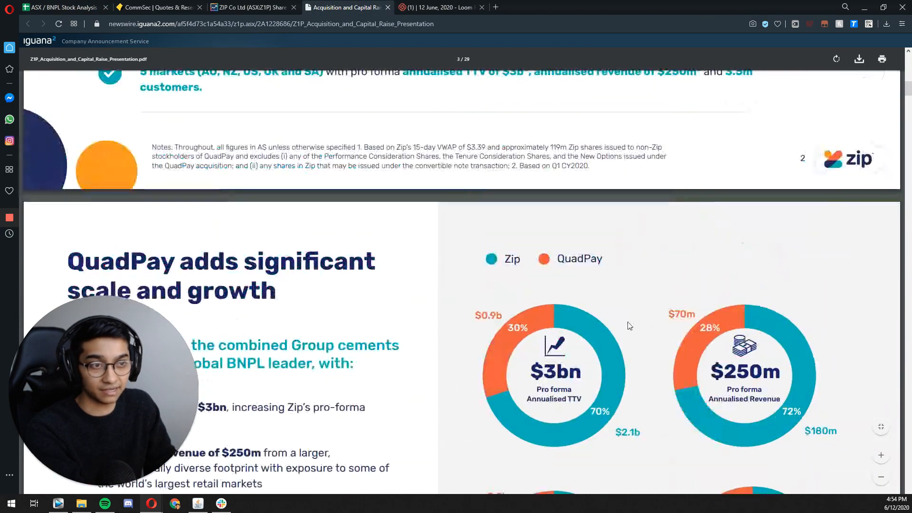
scroll(629, 326, down, 3)
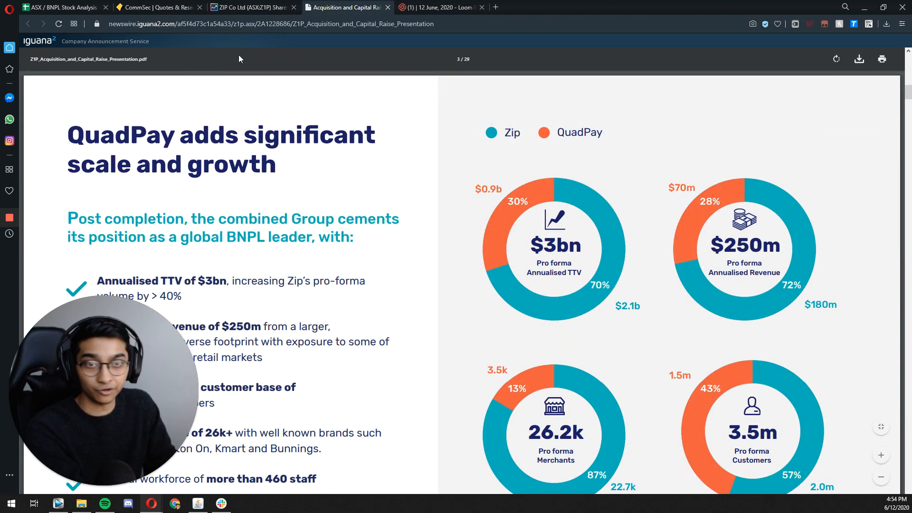
Step: Complete Zip's FY20e revenue in the stock analysis sheet as =250000000
click(64, 7)
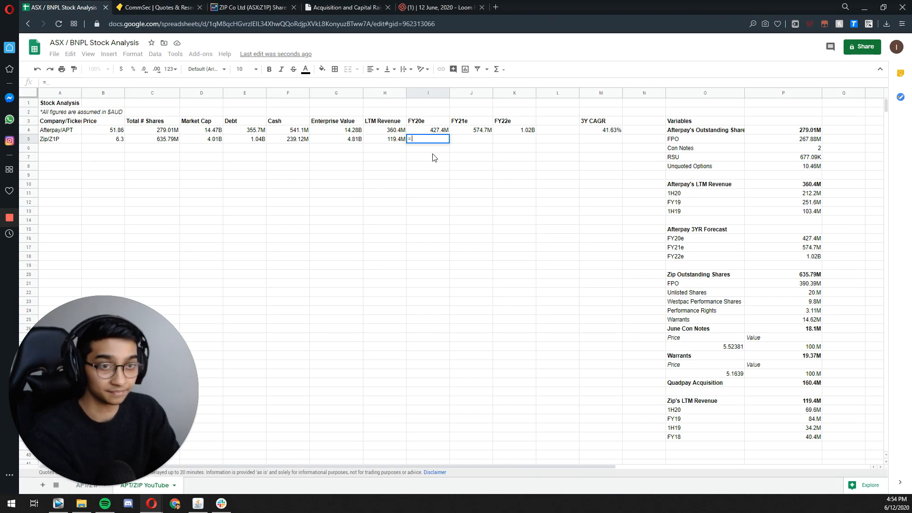
text(250)
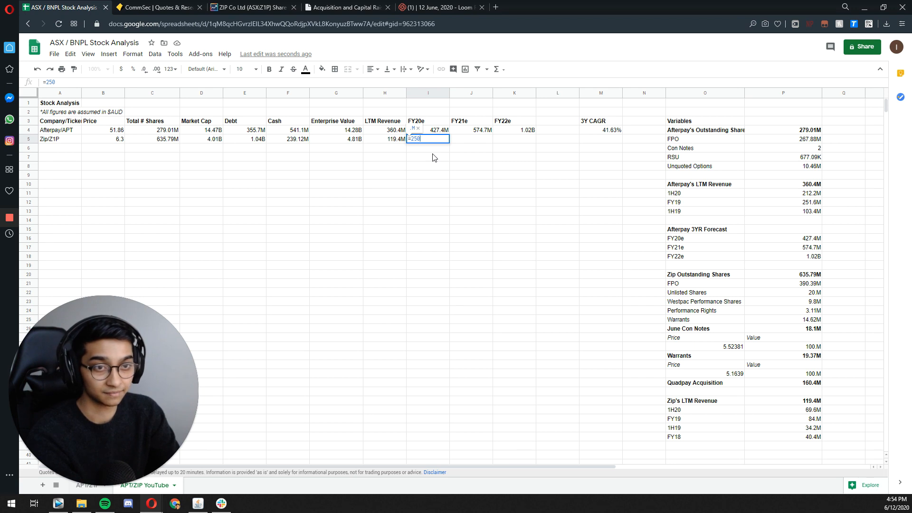
text(0000)
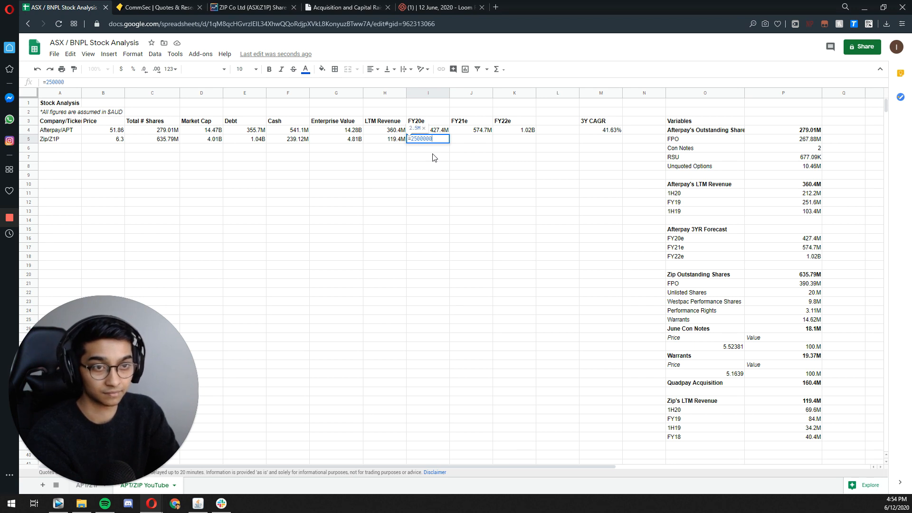
text(00)
key(Return)
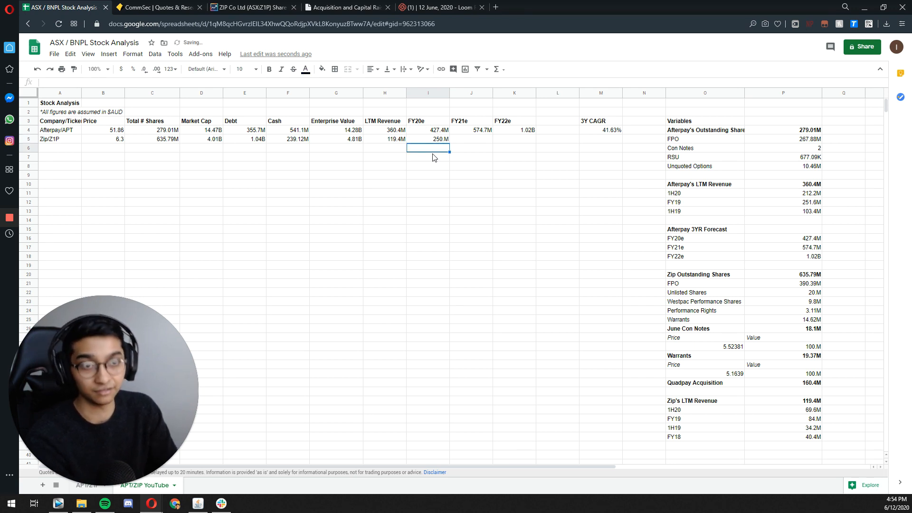
key(Up)
key(Right)
key(Left)
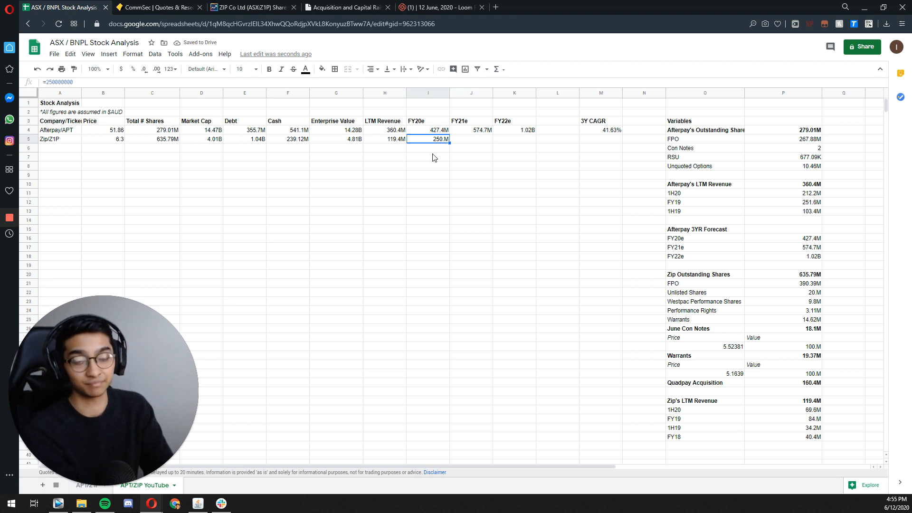
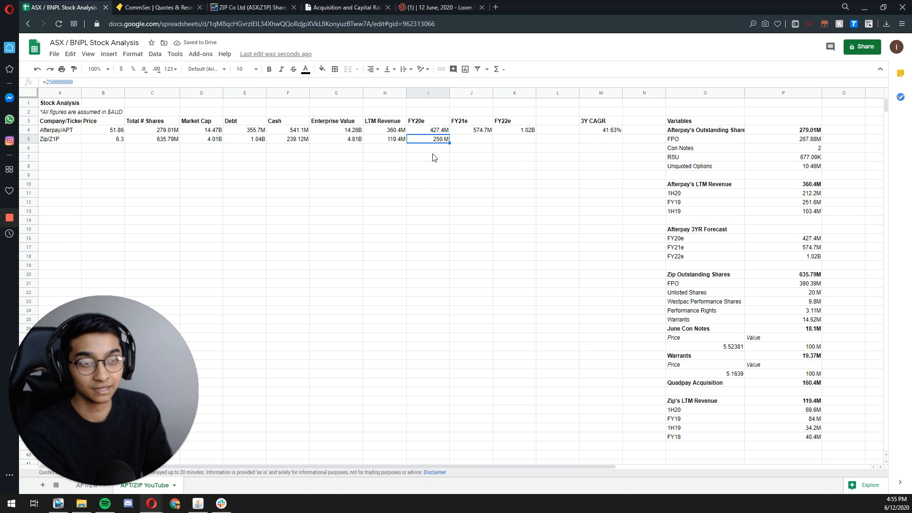
click(469, 222)
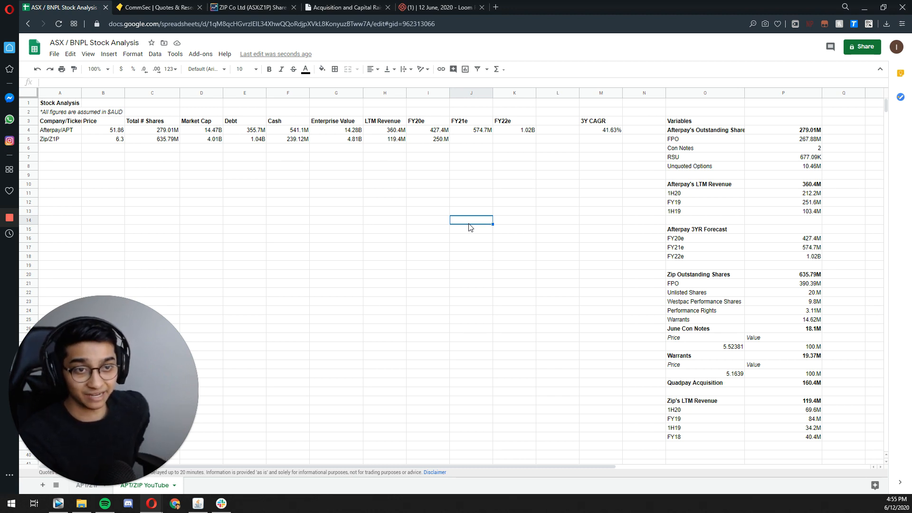
key(Right)
key(Down)
key(Down)
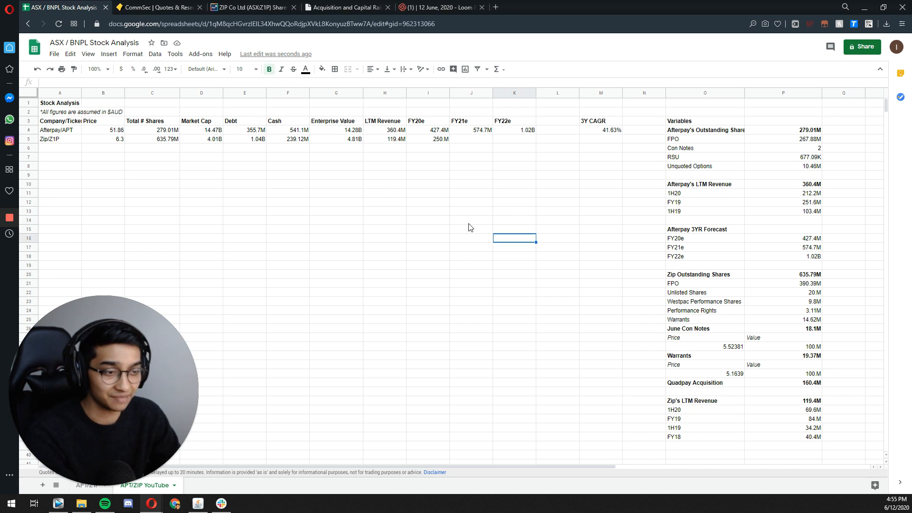
click(800, 438)
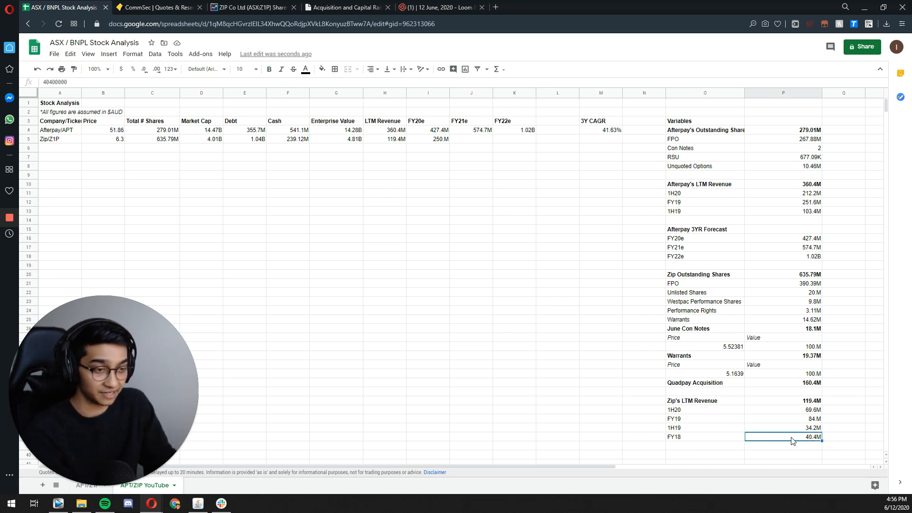
click(778, 421)
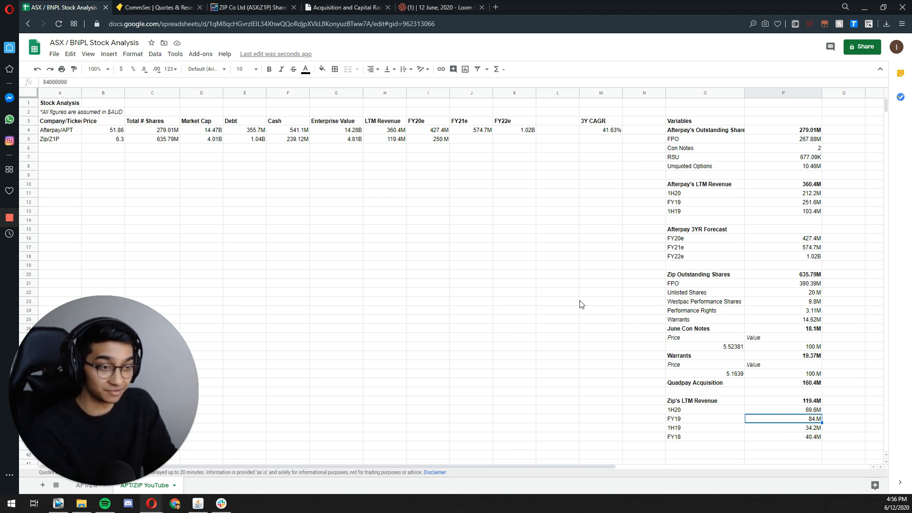
Step: Calculate Zip's FY21e revenue in J5 as 35% growth on FY20e with =I5*1.35
double_click(460, 140)
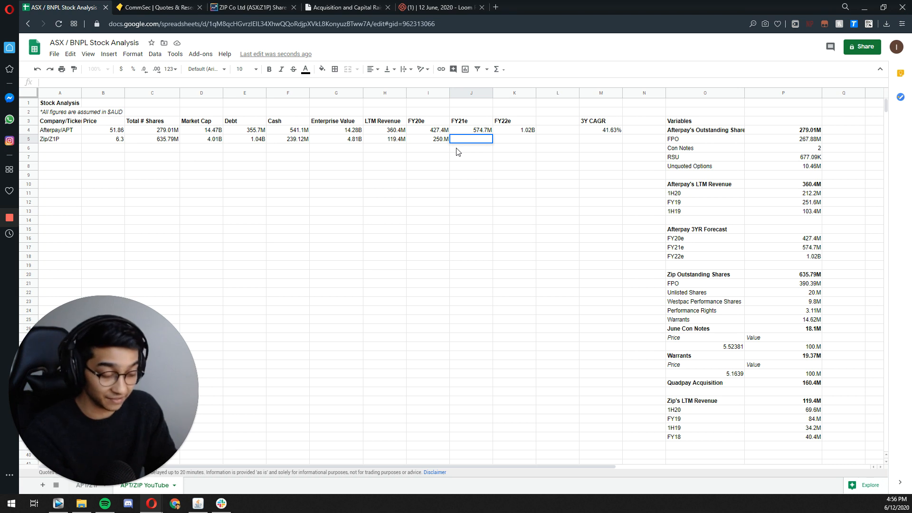
text(=)
key(Left)
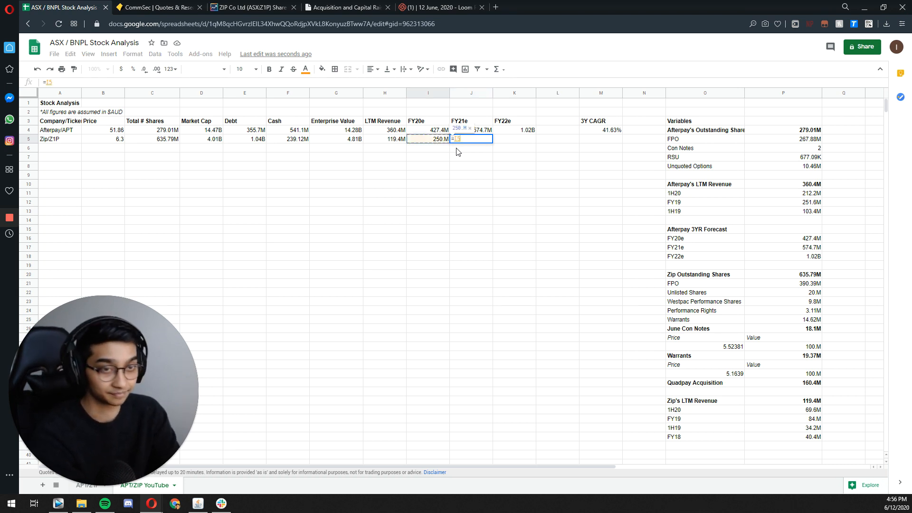
text(*1.)
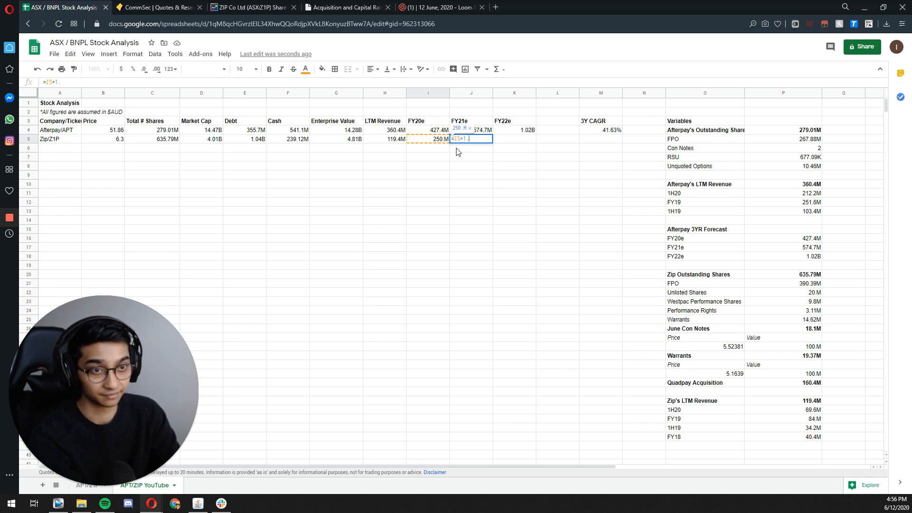
text(35)
key(Return)
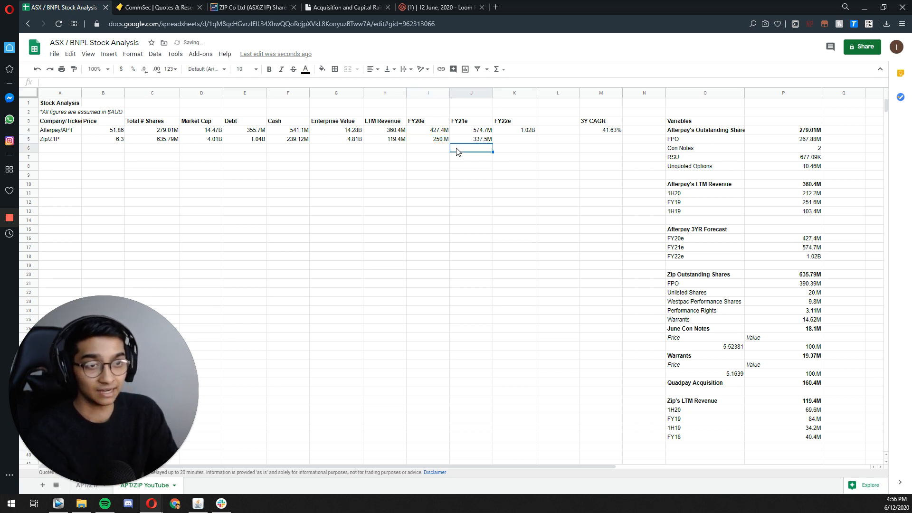
Step: Calculate Zip's FY22e revenue in K5 as 30% growth on FY21e with =J5*1.3
key(Up)
key(Right)
text(=)
key(Left)
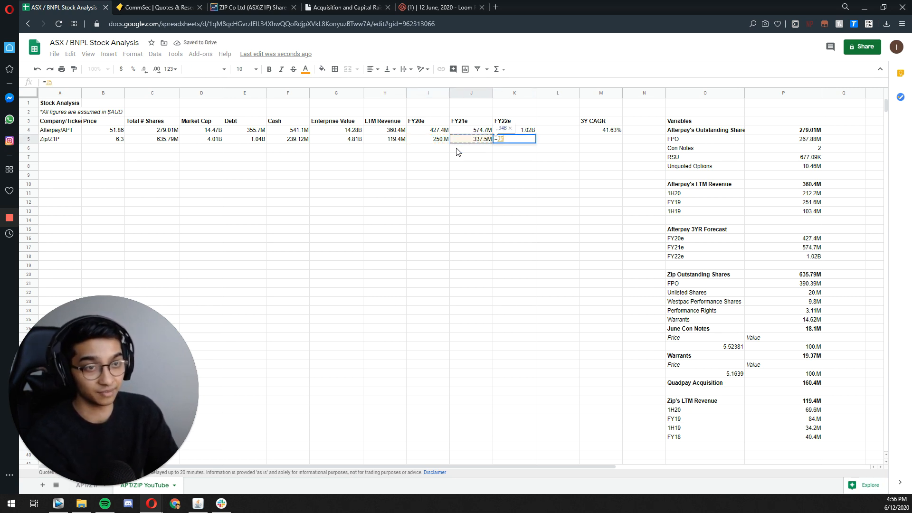
text(*1)
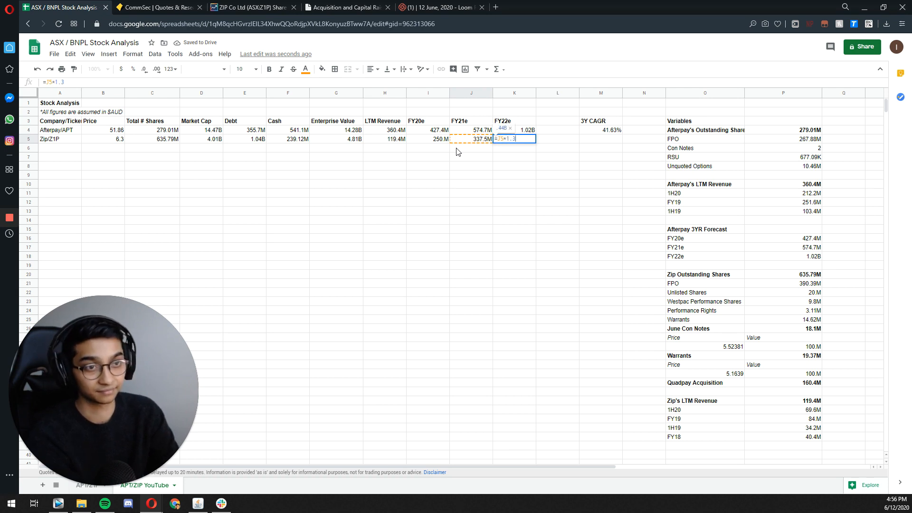
text(.3)
key(Return)
Step: Copy Afterpay's 3Y CAGR formula from M4 into Zip's row at M5 and check its references
key(Up)
key(Right)
key(Right)
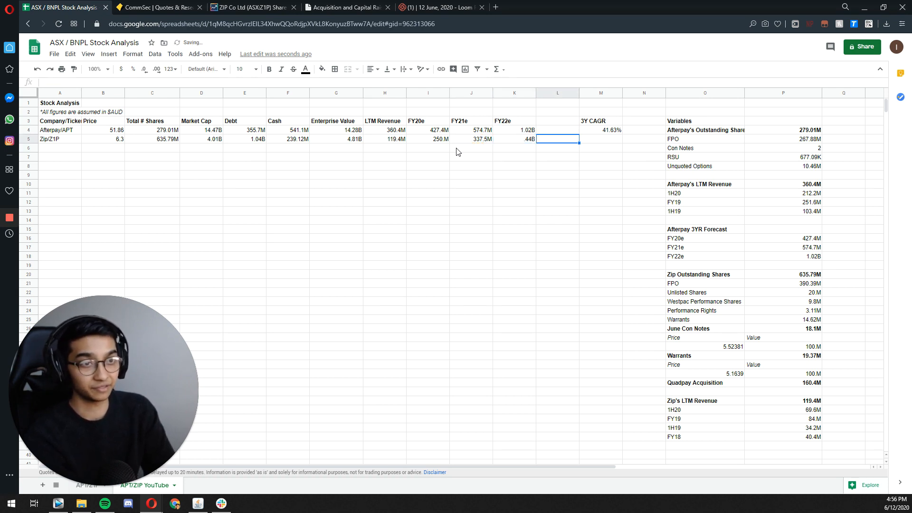
key(Up)
key(ctrl+c)
key(Down)
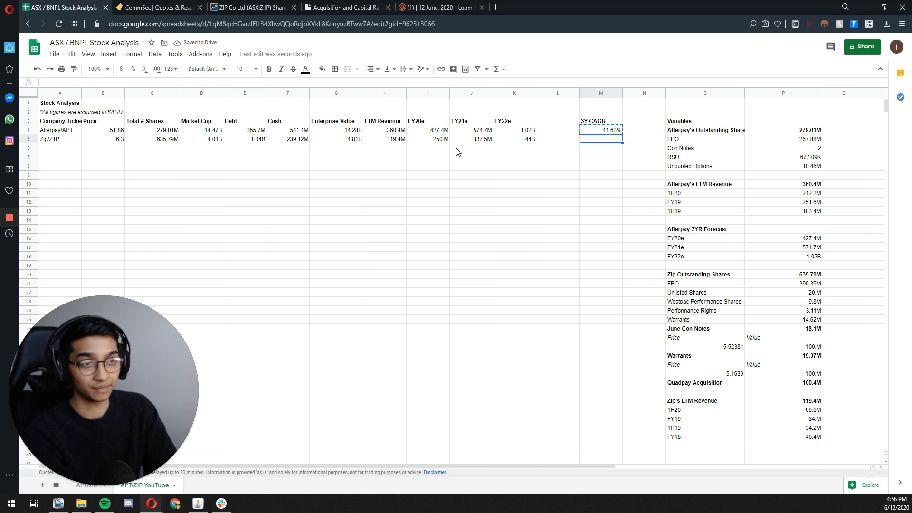
key(ctrl+v)
key(F2)
key(Escape)
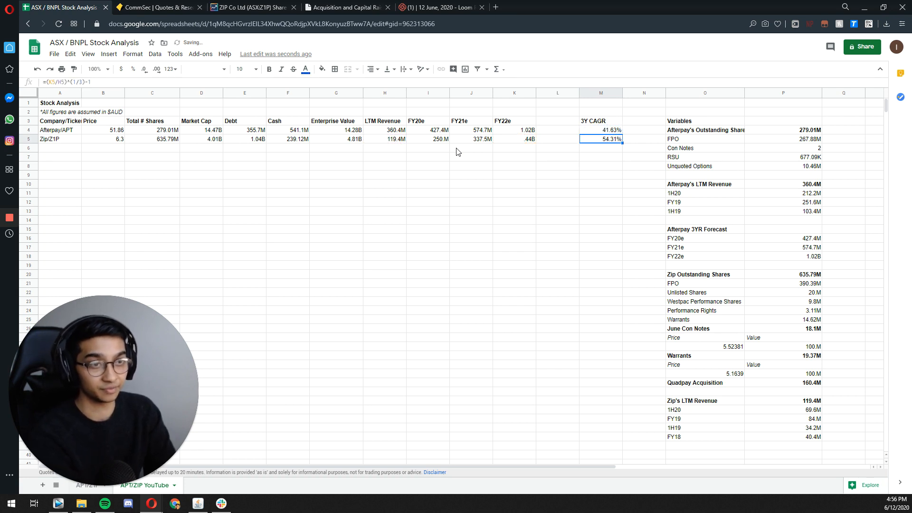
key(Left)
key(Left)
key(Left)
key(Left)
key(shift+Right)
key(shift+Right)
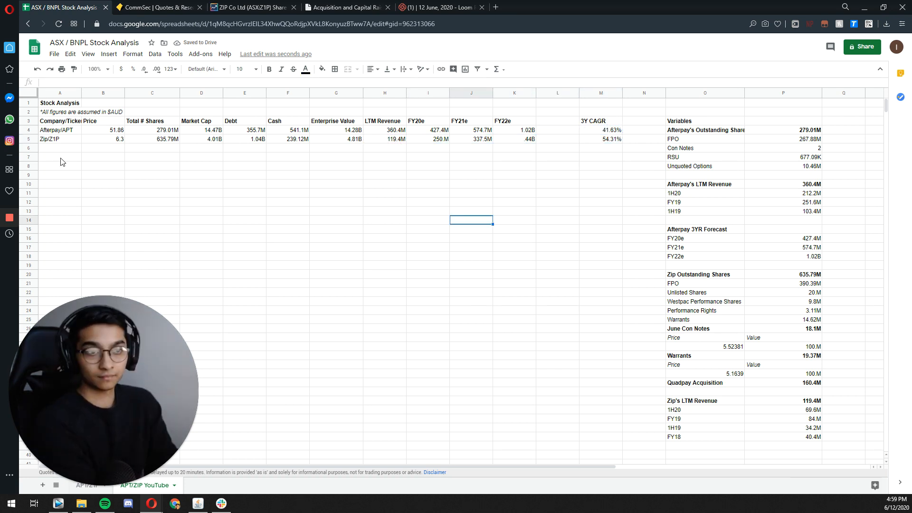
Step: Enter the section heading EV/Sales in A7 beneath the company table
click(55, 158)
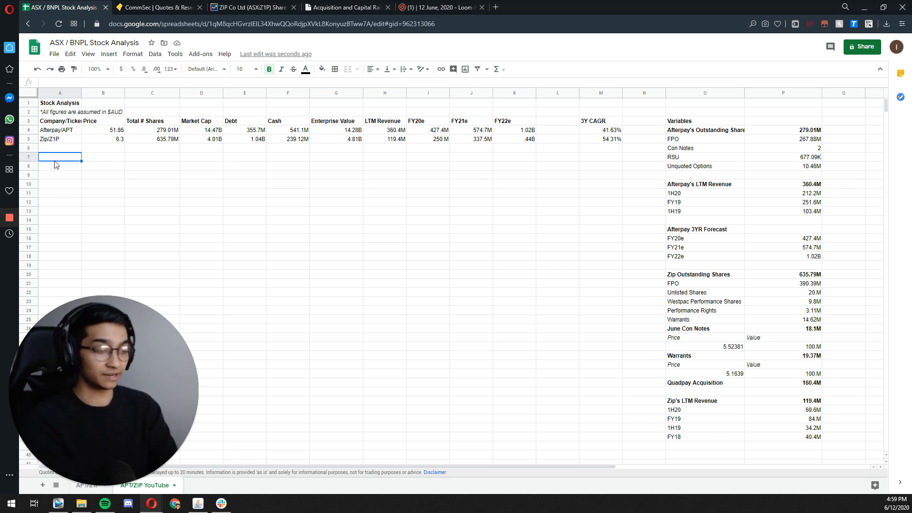
text(=)
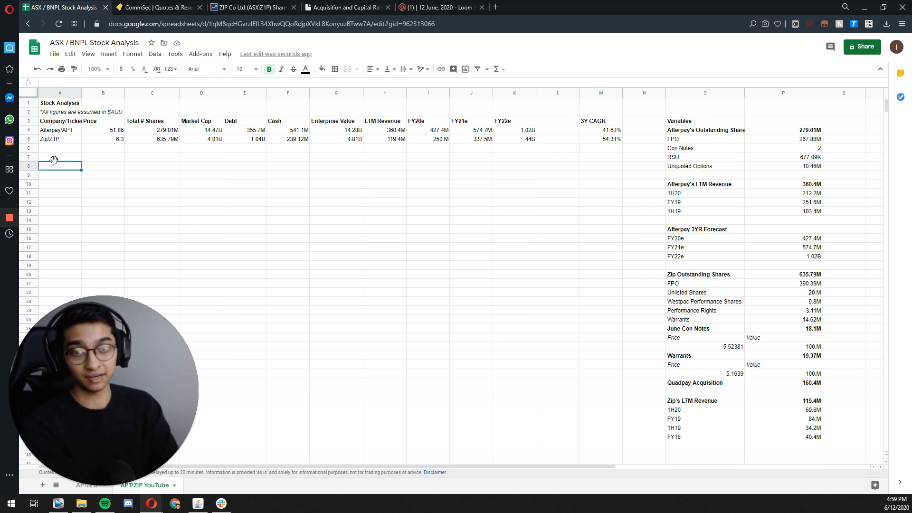
key(BackSpace)
text(EV/Sae)
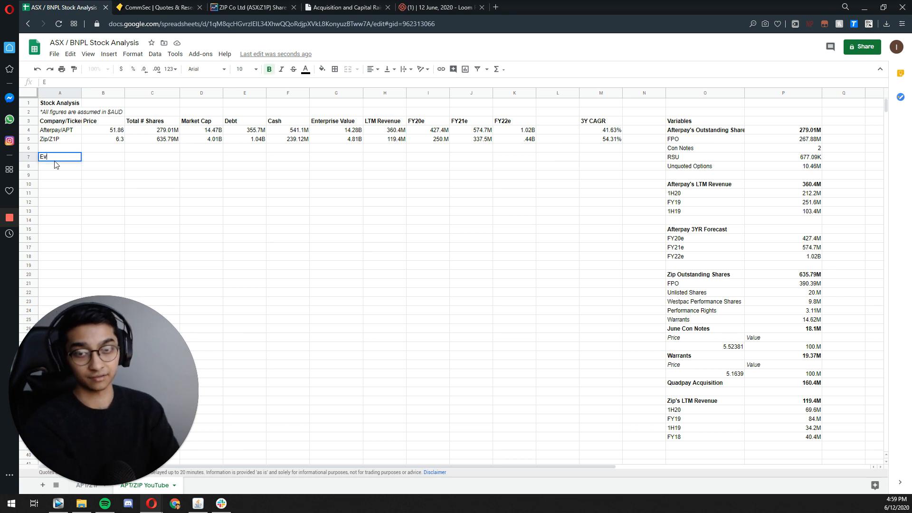
key(BackSpace)
text(les)
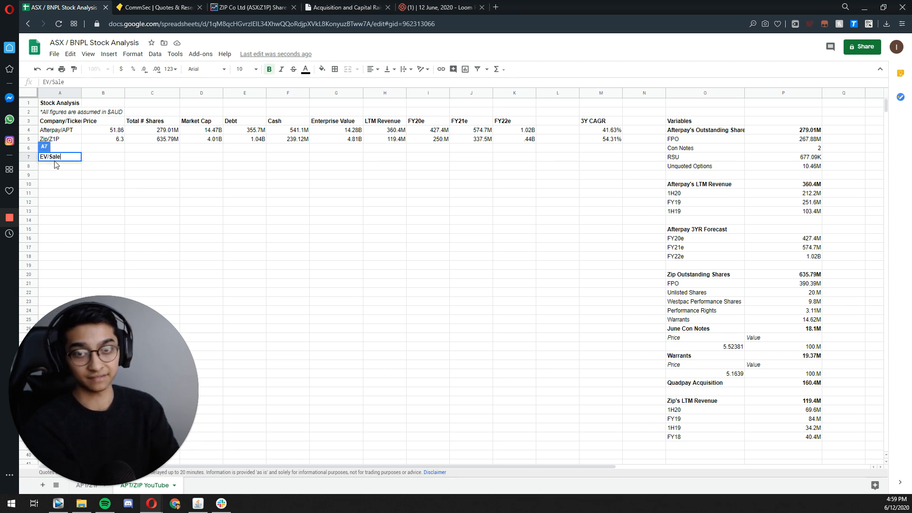
key(Return)
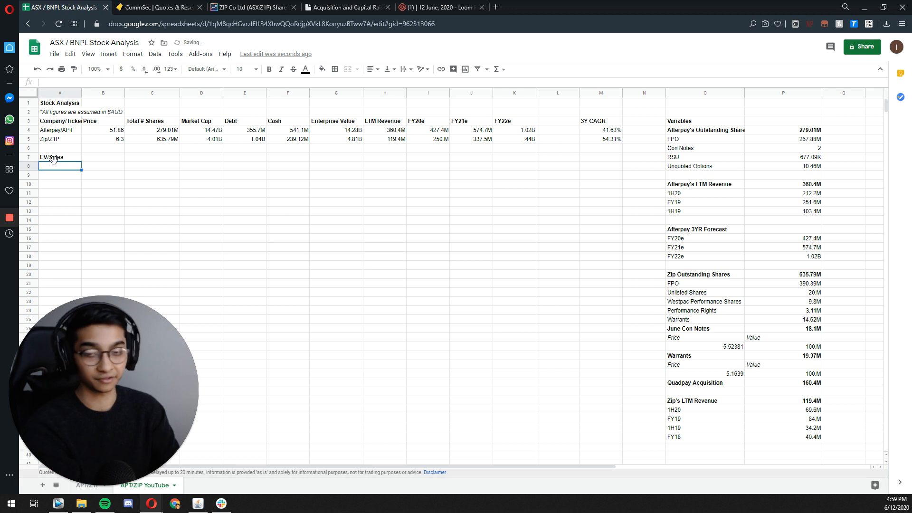
Step: Add the column headings Company in A8 and LTM in B8 under EV/Sales
text(Comp)
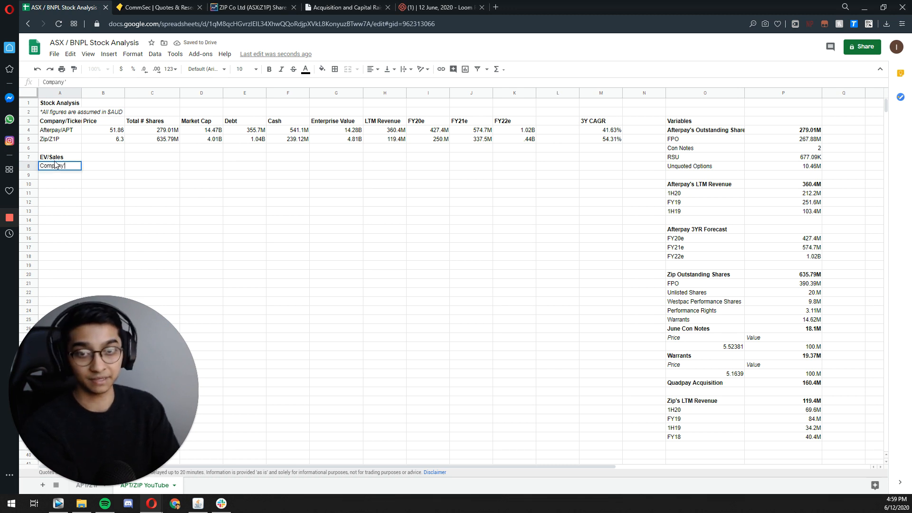
text(any)
key(Tab)
text(LTM)
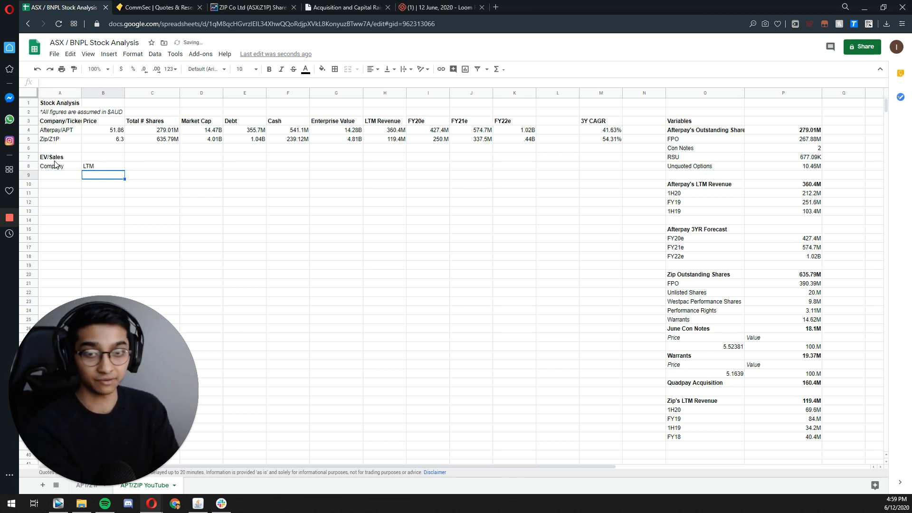
key(Tab)
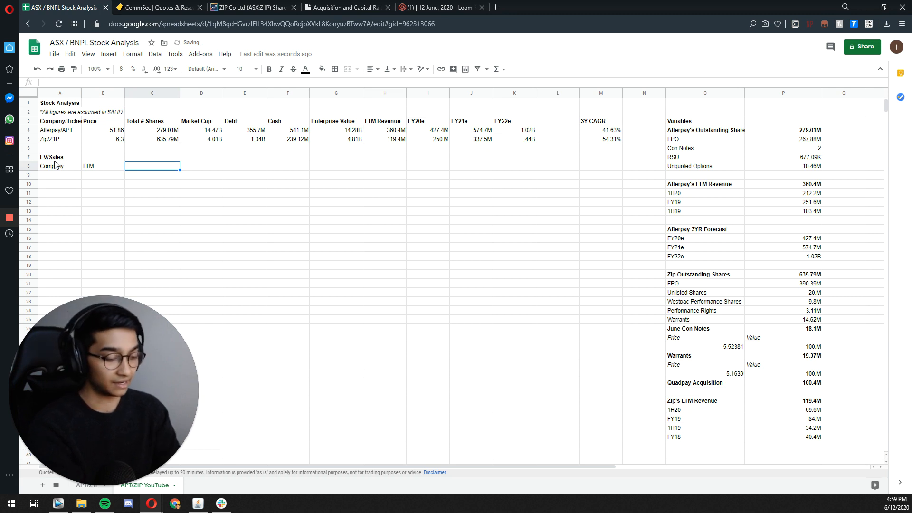
Step: Copy the FY20e, FY21e and FY22e headings from row 3 into C8:E8 of the EV/Sales section
drag(418, 123, 529, 127)
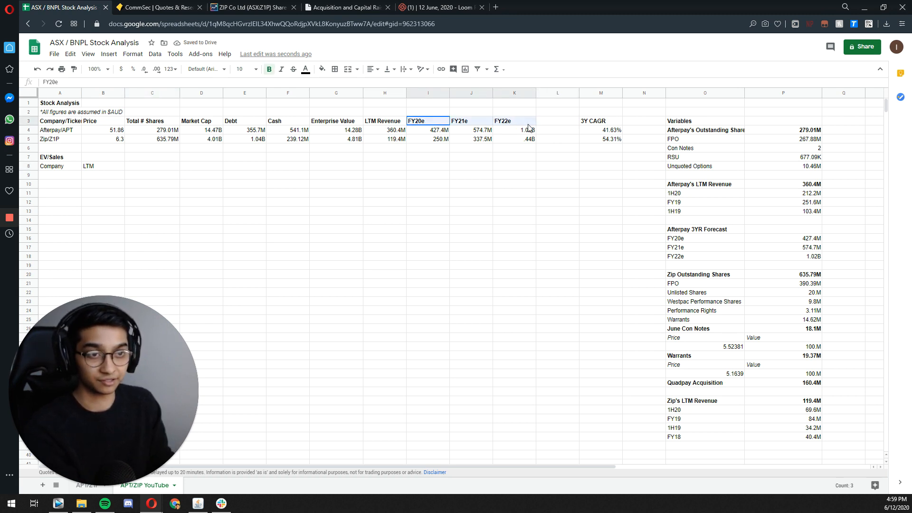
key(ctrl+c)
click(164, 167)
key(ctrl+v)
Step: Enter the section heading EV/Sales to Growth in G7
click(296, 159)
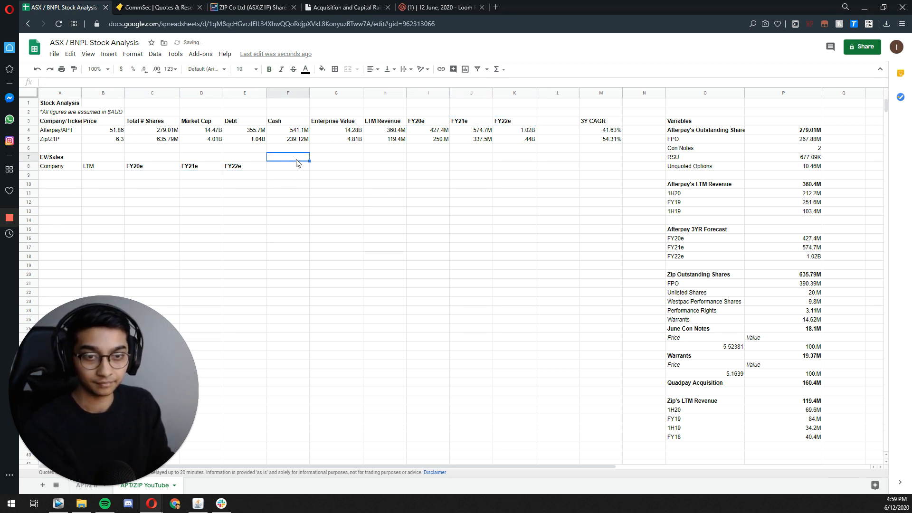
click(319, 159)
text(Ev)
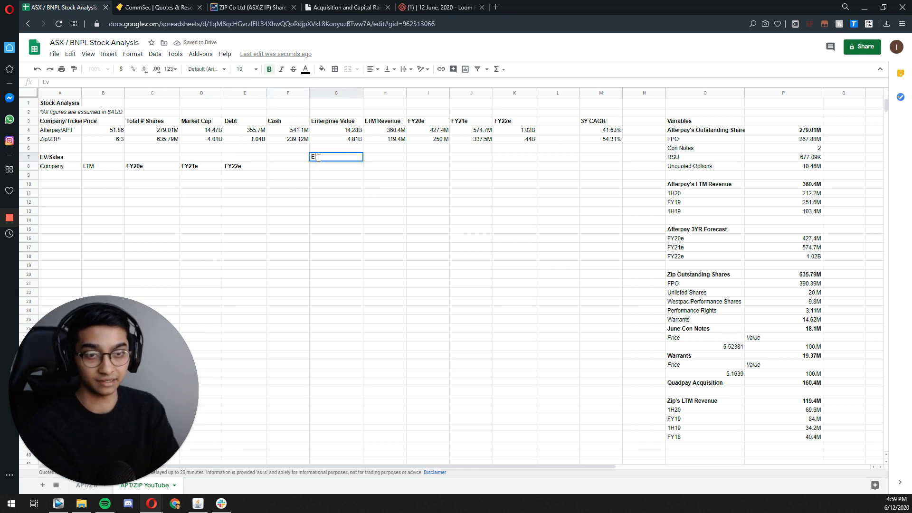
key(BackSpace)
text(?/Sales to Growth)
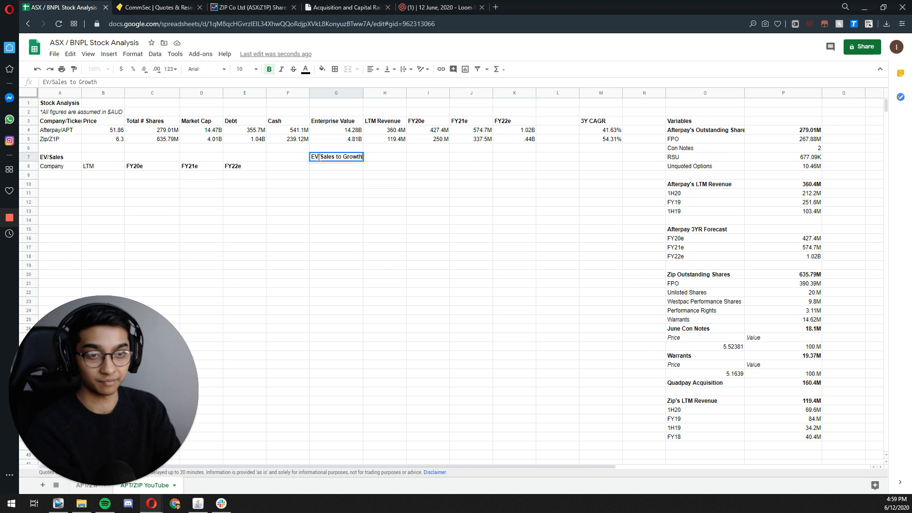
key(Return)
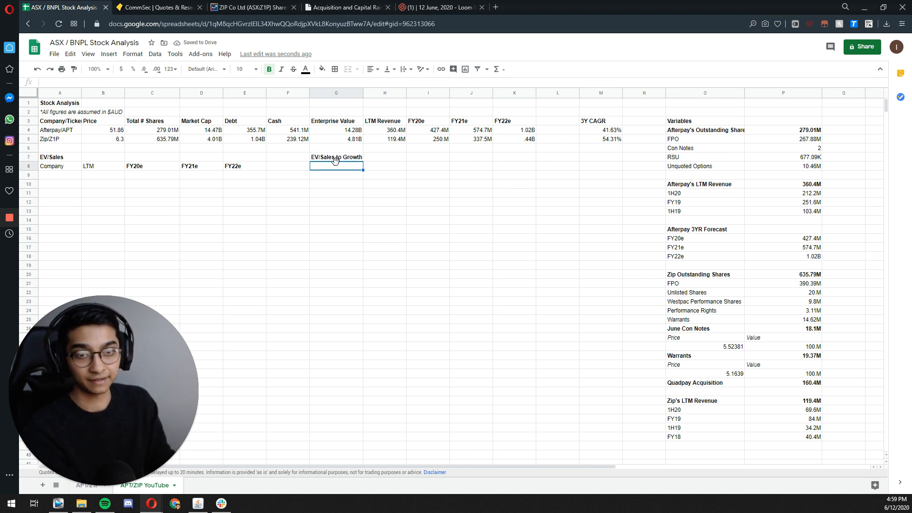
Step: Copy the LTM to FY22e headings from B8:E8 into G8:J8 under EV/Sales to Growth
drag(117, 168, 231, 170)
key(ctrl+c)
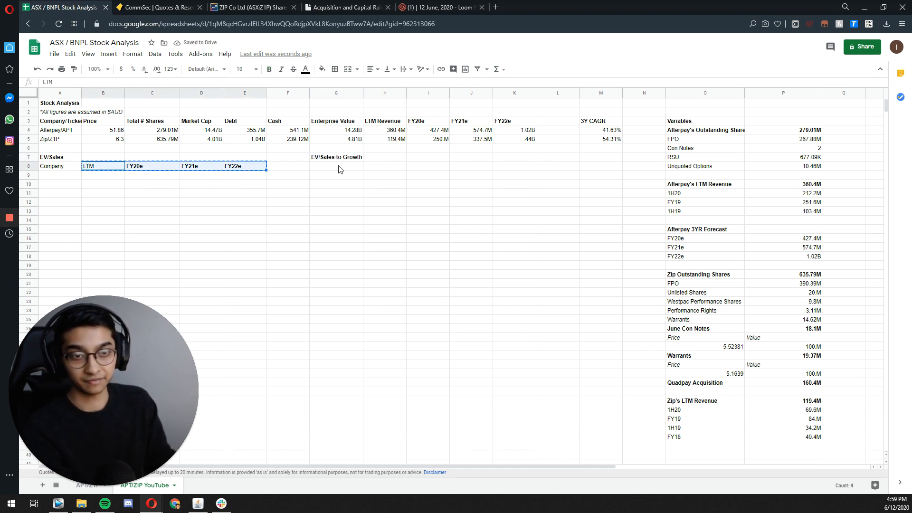
click(338, 167)
key(ctrl+v)
Step: Make the LTM headings in B8 and G8 and the Company heading in A8 bold
key(ctrl+b)
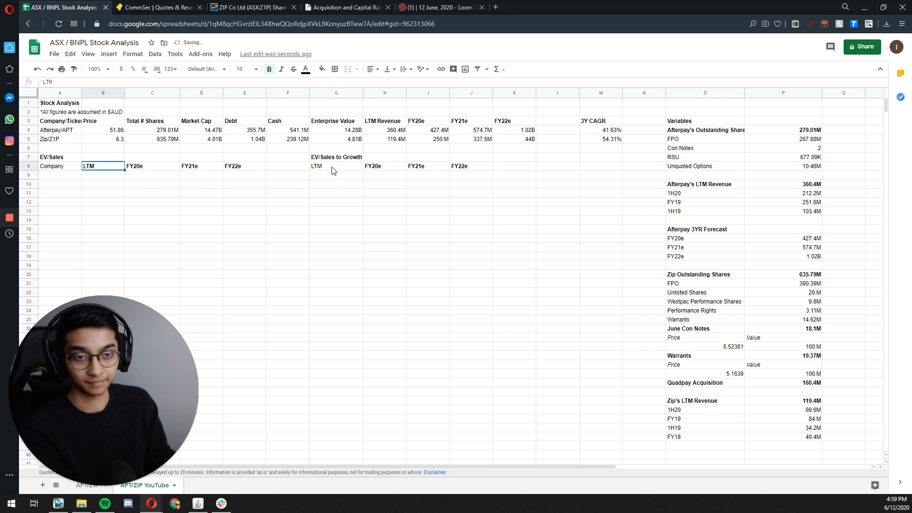
click(332, 168)
key(ctrl+b)
click(61, 169)
key(ctrl+b)
Step: Copy the Afterpay/APT and Zip/Z1P labels from A4:A5 into A9:A10 of the EV/Sales section
click(65, 177)
double_click(65, 175)
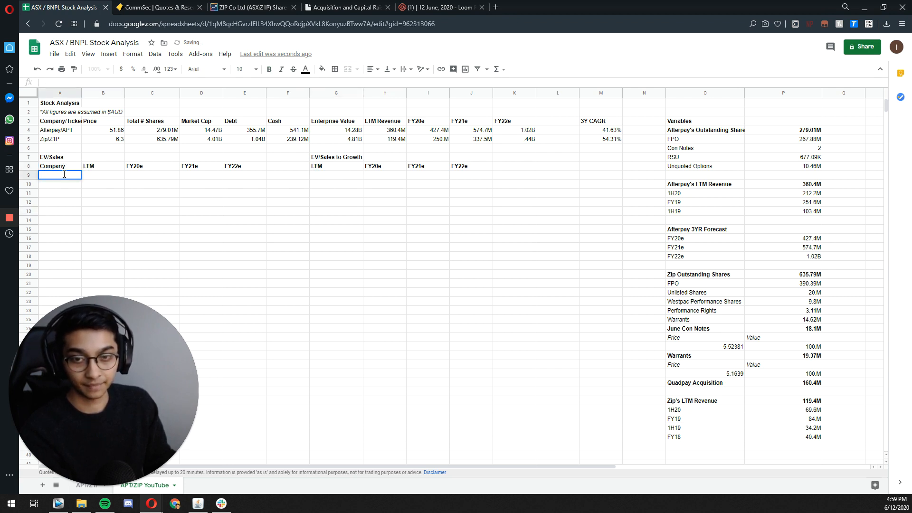
key(Escape)
key(Up)
key(Up)
key(Up)
key(Up)
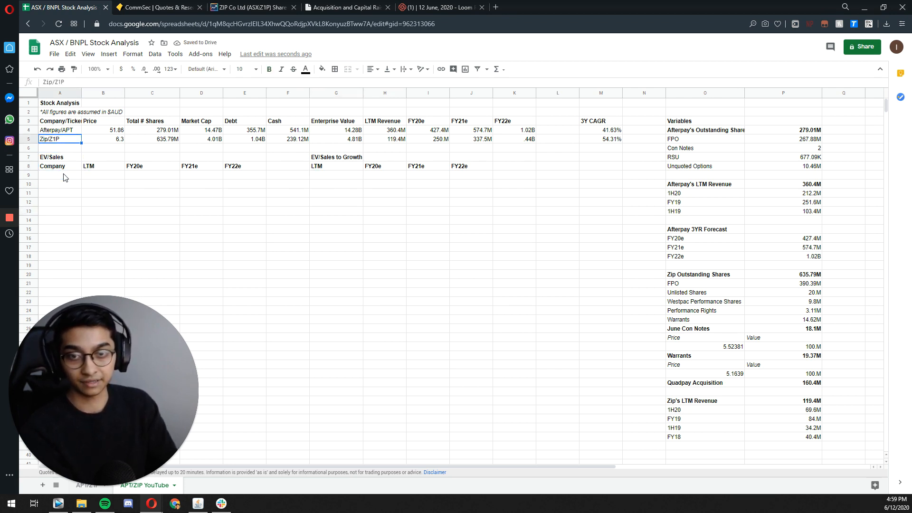
key(shift+Up)
key(ctrl+c)
key(Down)
key(Down)
key(Down)
key(Down)
key(ctrl+v)
Step: Calculate Afterpay's LTM EV/Sales in B9 by dividing Enterprise Value by LTM Revenue with =G4/H4
key(Right)
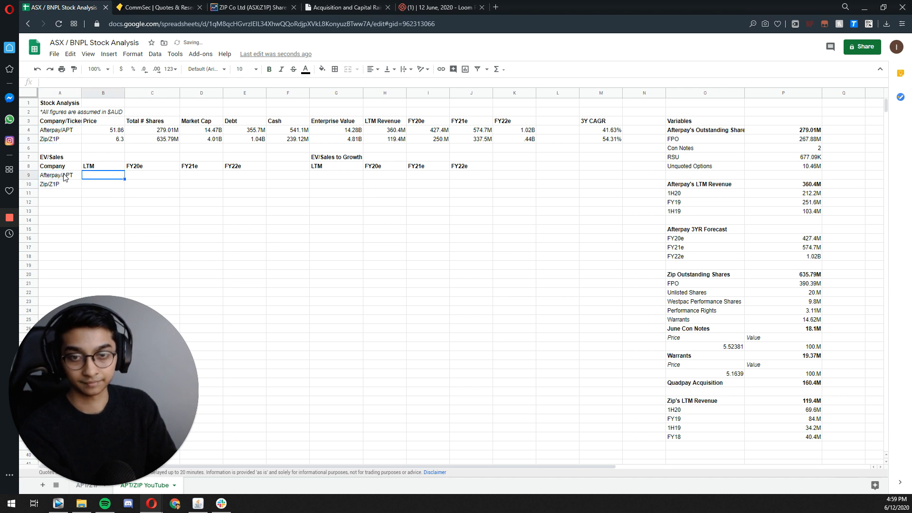
text(=)
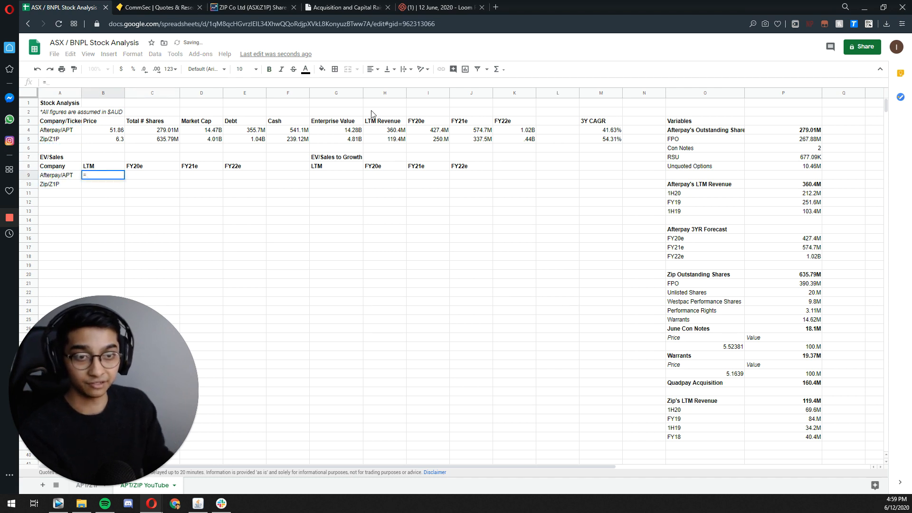
click(356, 132)
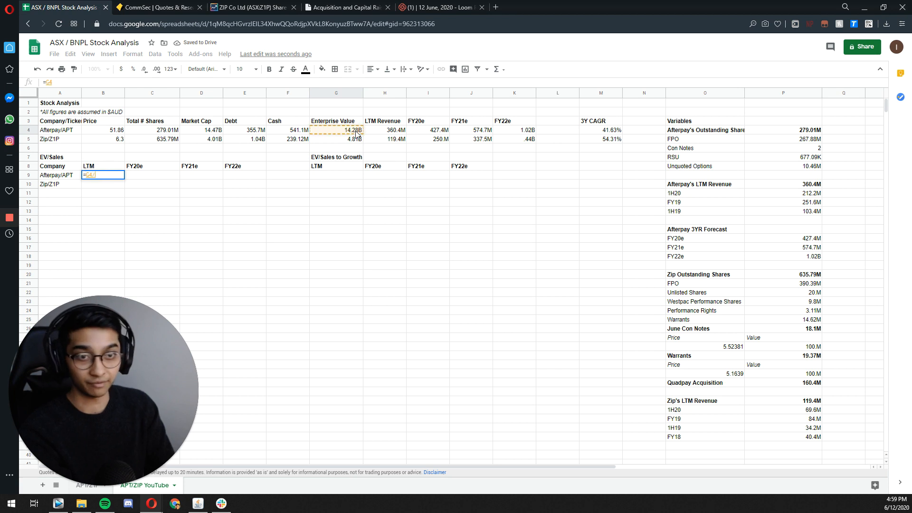
text(/)
key(Right)
key(Up)
key(Right)
click(377, 130)
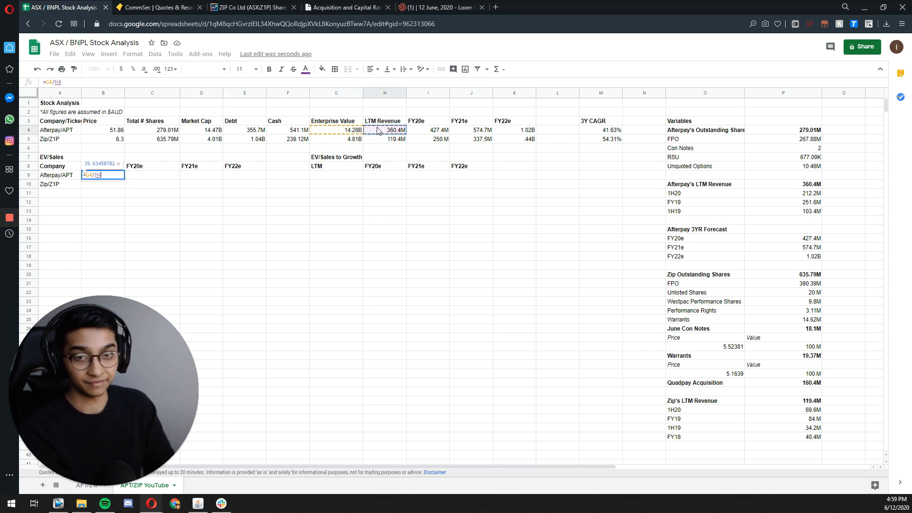
key(Return)
key(Up)
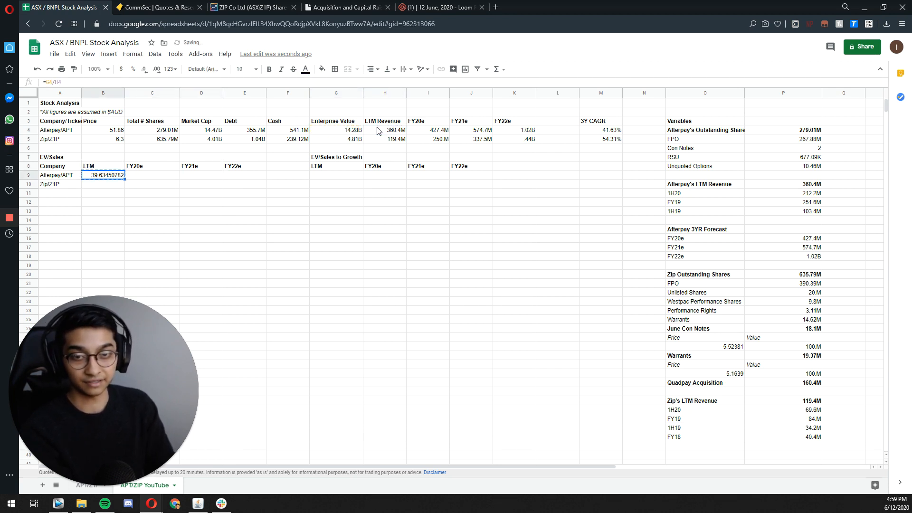
Step: Lock the Enterprise Value column in the B9 formula so it reads =$G4/H4
key(Return)
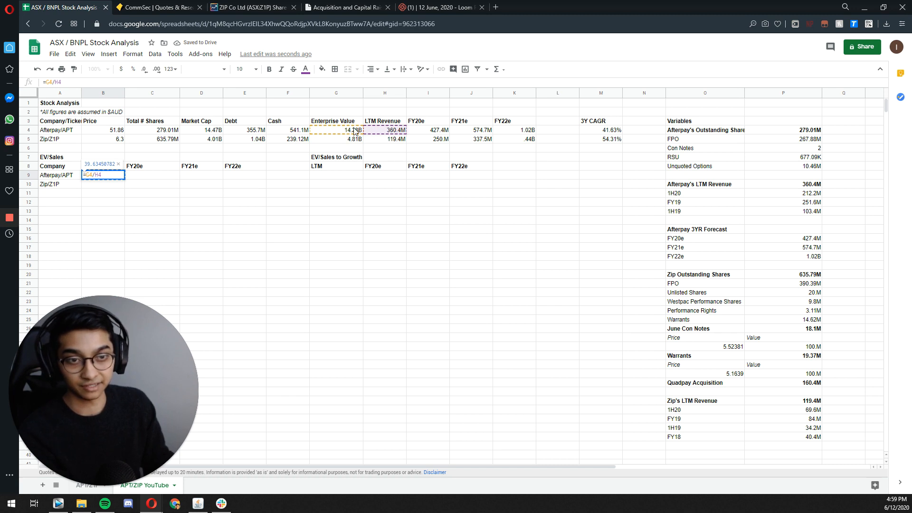
click(86, 175)
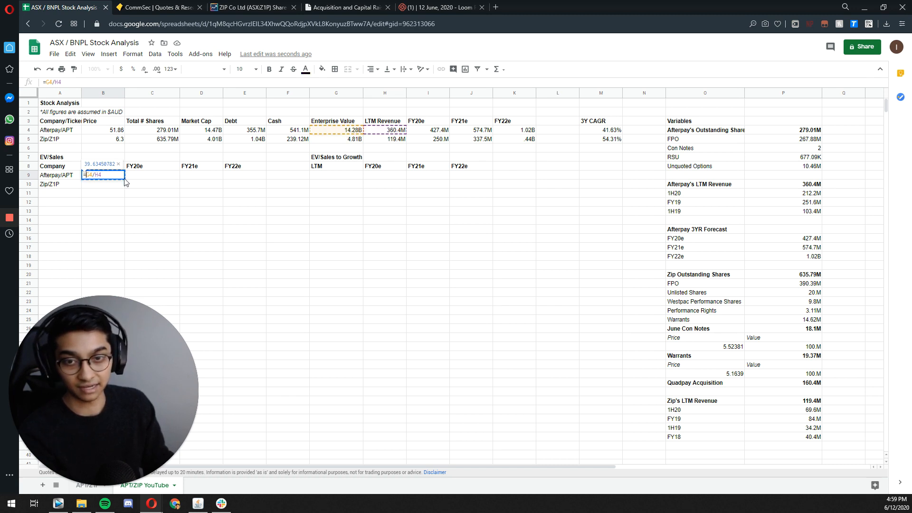
text(#)
key(BackSpace)
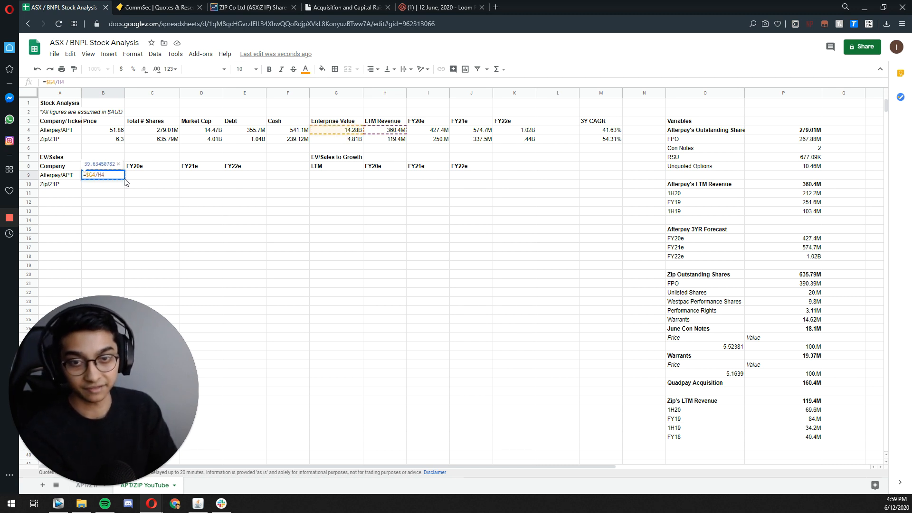
key(Return)
Step: Copy the EV/Sales formula from B9 across C9:E9 for Afterpay's FY20e to FY22e multiples
key(Up)
key(ctrl+c)
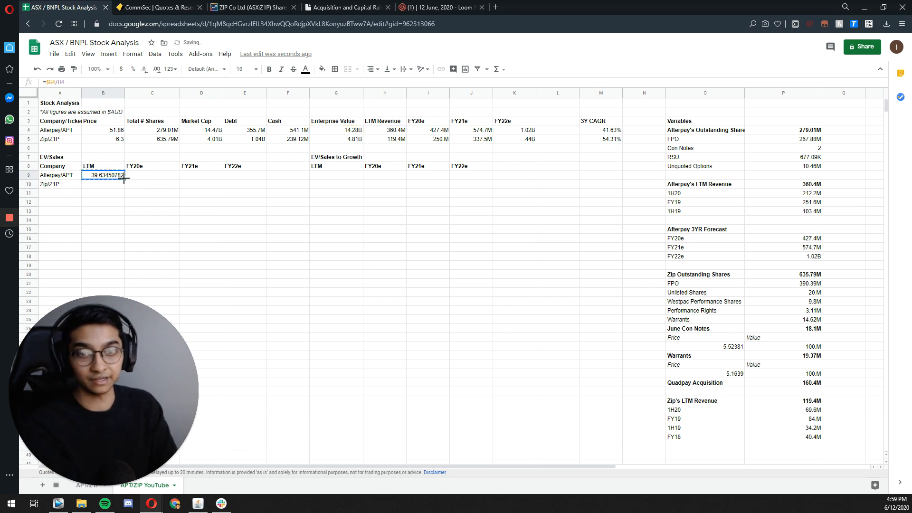
key(Right)
key(shift+Right)
key(shift+Right)
key(ctrl+v)
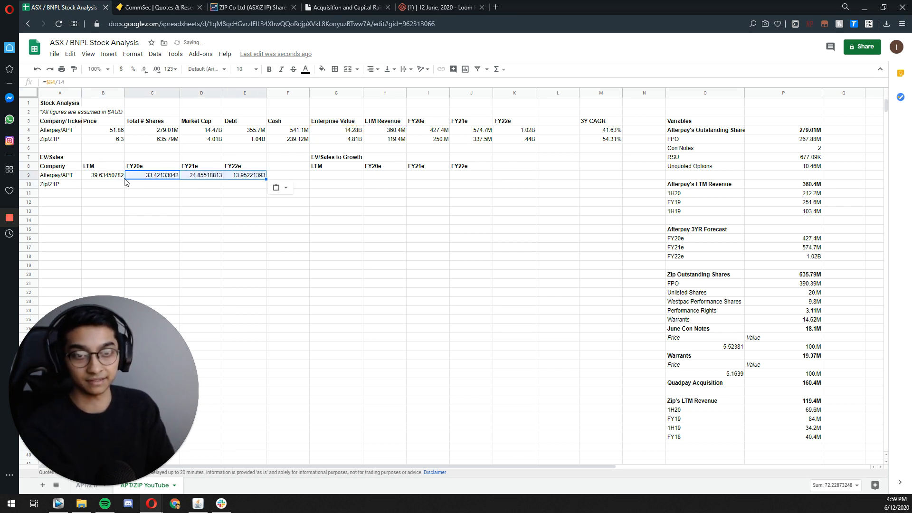
Step: Start Afterpay's LTM EV/Sales to Growth formula in G9 with B9 divided by a column-locked reference
key(Right)
key(Right)
key(Right)
text(=)
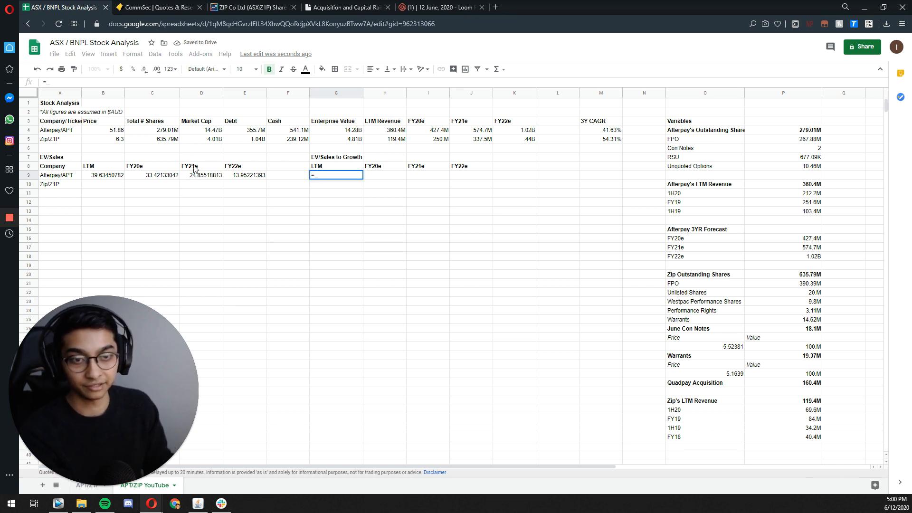
click(105, 175)
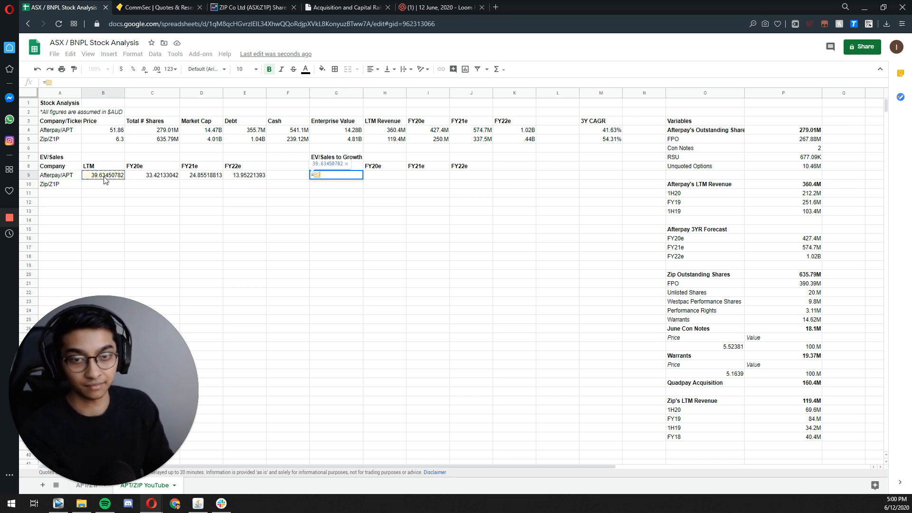
text(/)
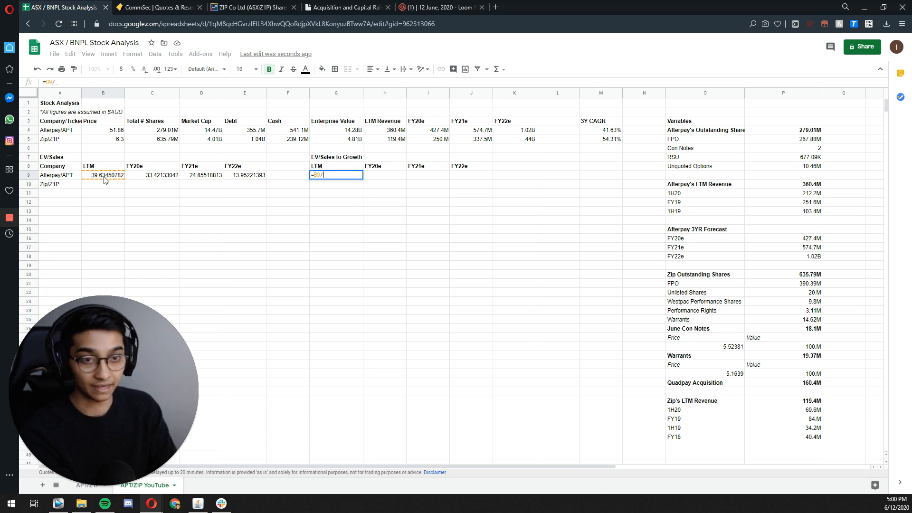
key(BackSpace)
key(BackSpace)
key(BackSpace)
text(()
key(Left)
key(Left)
key(Left)
key(Left)
key(Left)
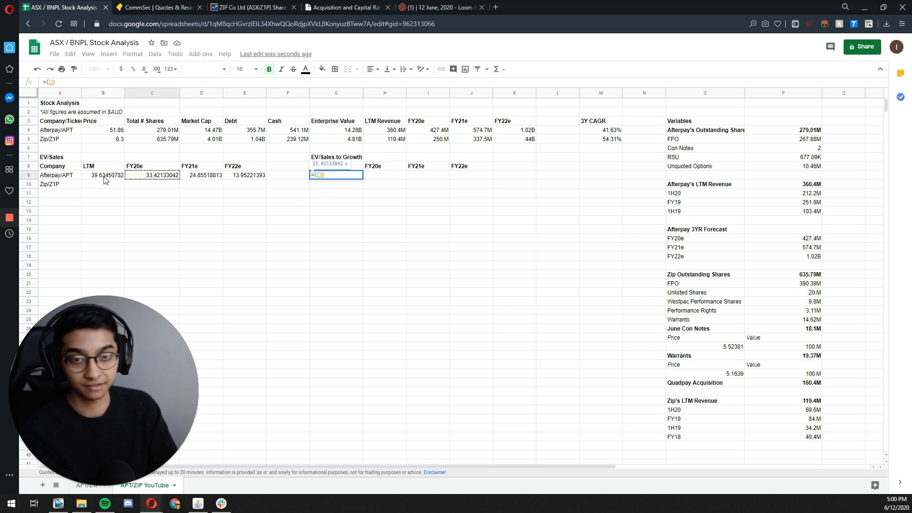
text(/)
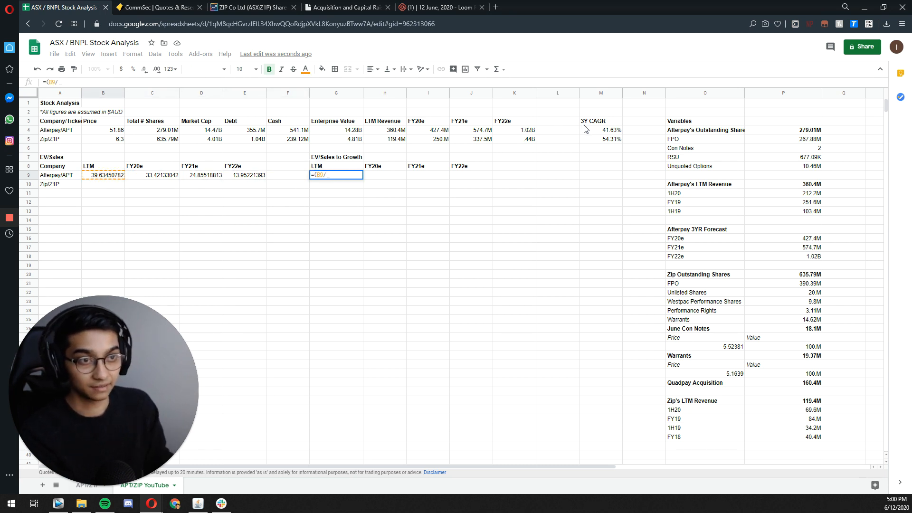
text($)
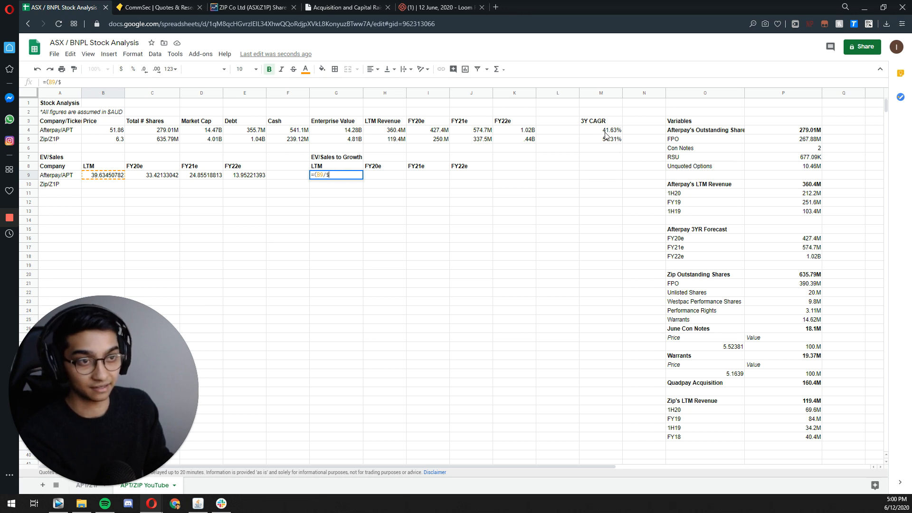
click(601, 132)
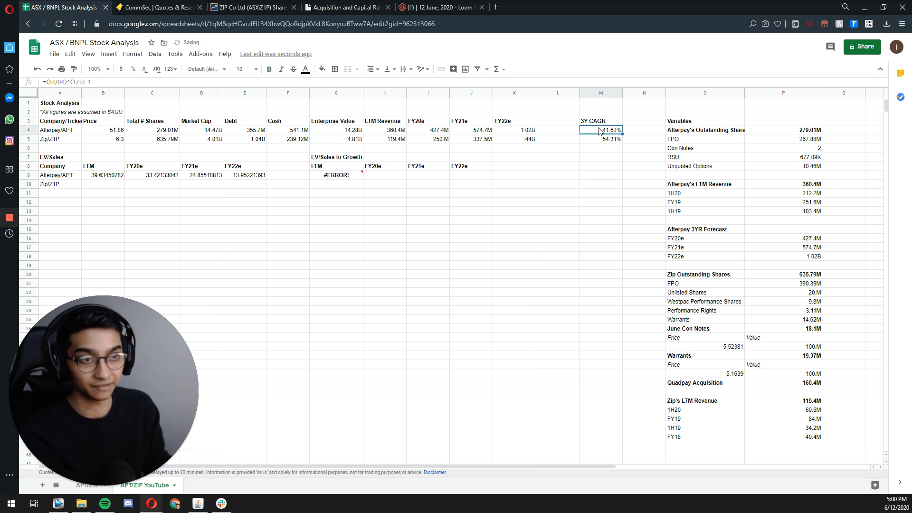
Step: Complete the G9 formula with Afterpay's 3Y CAGR and a division by 100, as =(B9/$M4)/100
double_click(338, 175)
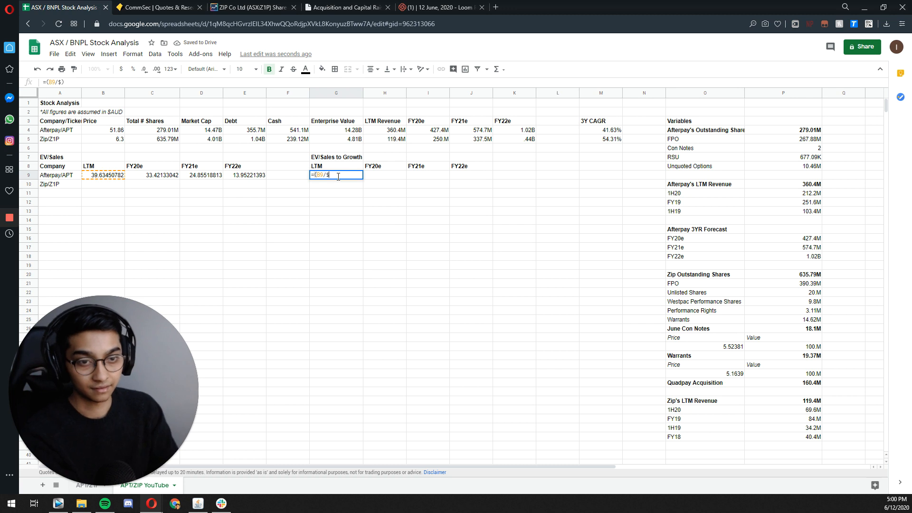
key(Delete)
text(N)
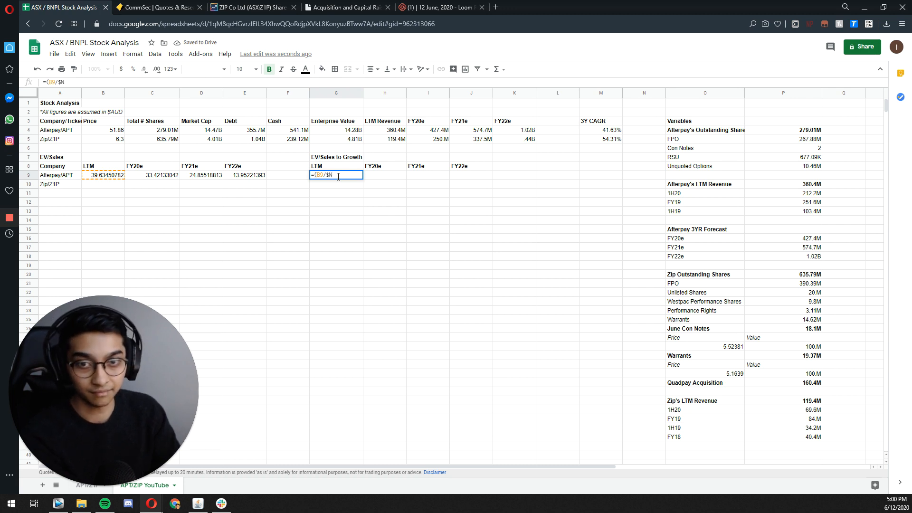
key(BackSpace)
text(M4)
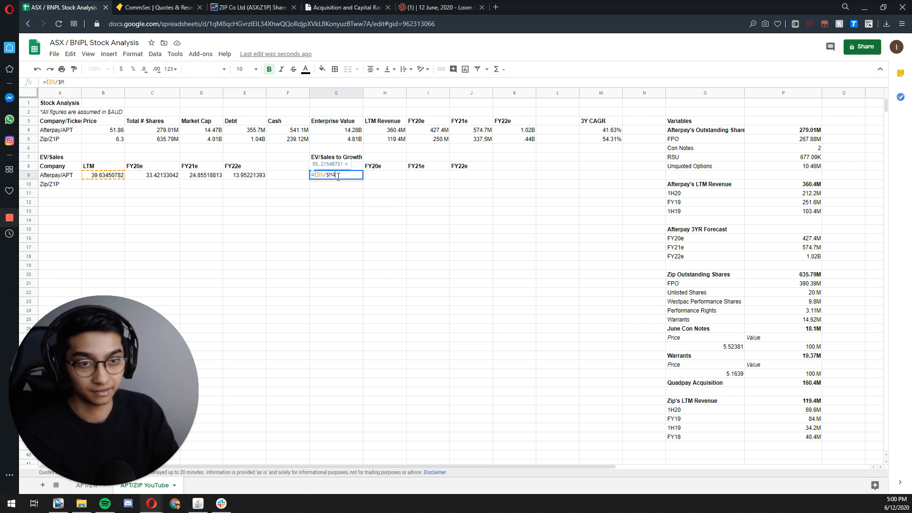
text())
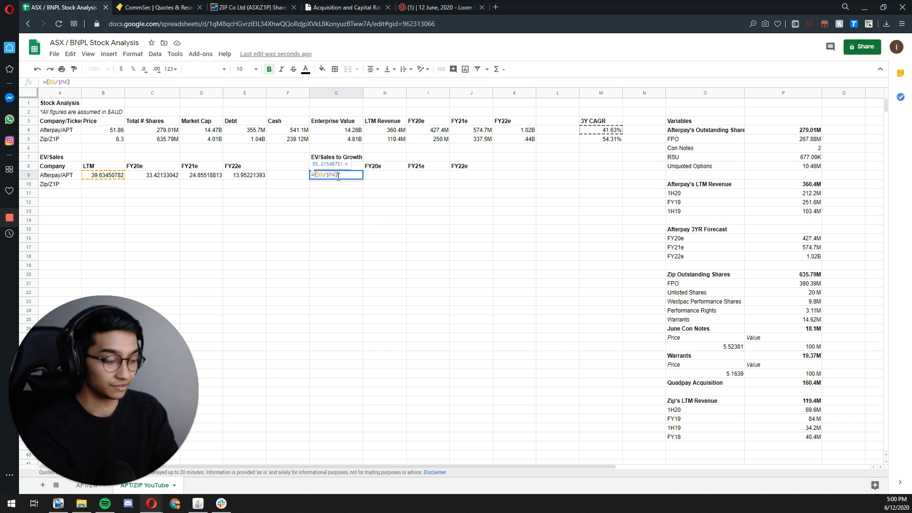
text(/100)
key(Return)
Step: Copy the EV/Sales to Growth formula from G9 across H9:J9 for Afterpay's FY20e to FY22e
click(338, 178)
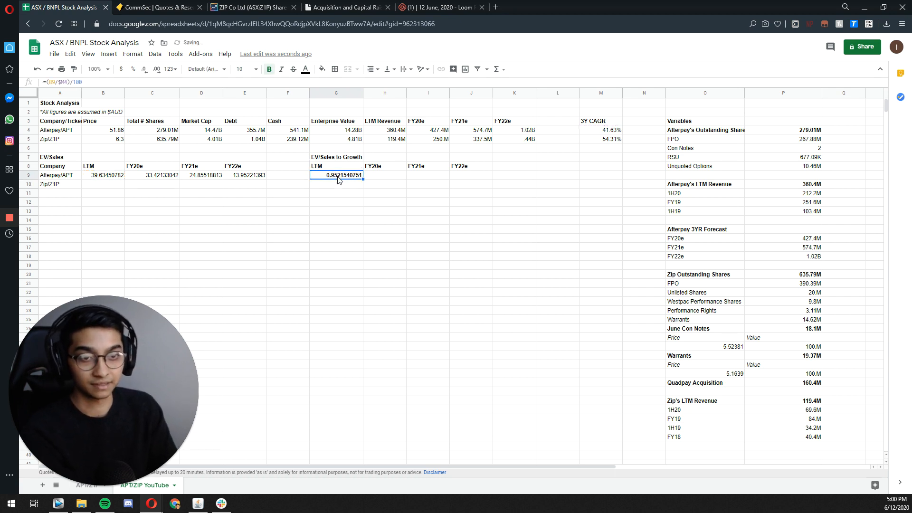
key(Right)
key(shift+Right)
key(shift+Right)
key(ctrl+v)
key(Down)
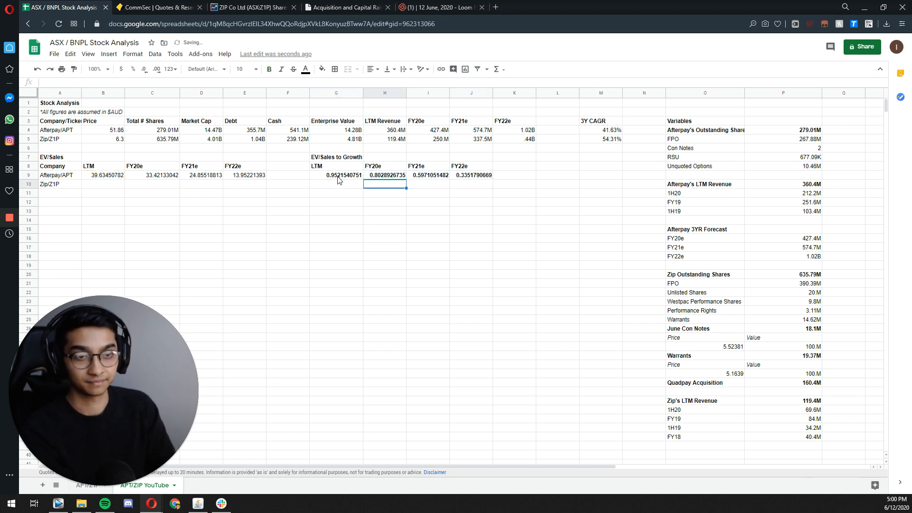
Step: Remove the bold formatting from Afterpay's EV/Sales to Growth values in G9:J9
key(Up)
key(Left)
key(shift+Right)
key(shift+Right)
key(shift+Right)
key(ctrl+b)
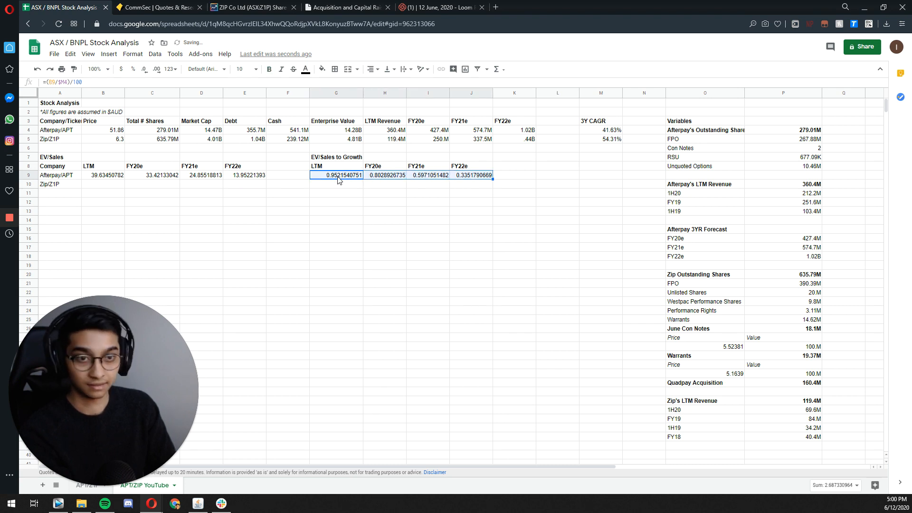
Step: Copy the LTM EV/Sales formula from B9 down to B10 for Zip
key(Left)
key(Left)
key(Left)
key(Left)
key(Left)
key(ctrl+c)
key(Down)
key(ctrl+v)
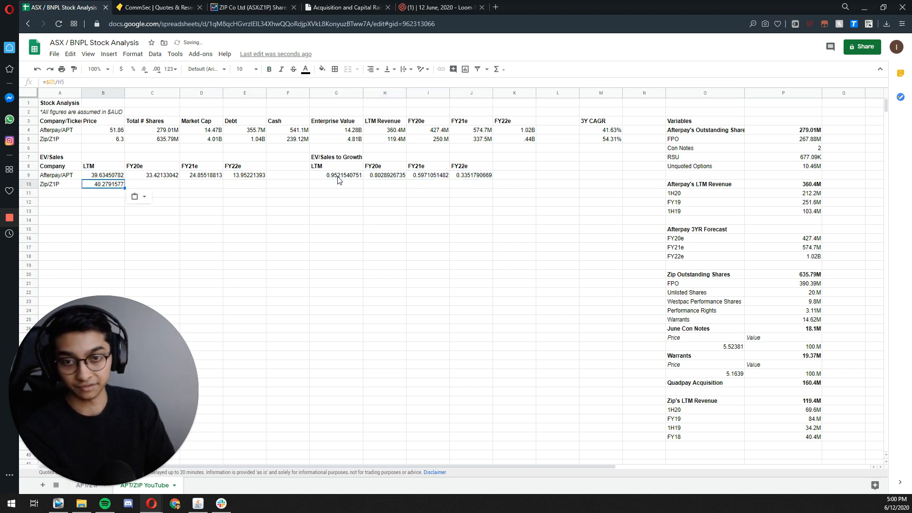
Step: Copy the EV/Sales formula from B10 across C10:E10 for Zip's FY20e to FY22e multiples
key(ctrl+c)
key(shift+Right)
key(shift+Right)
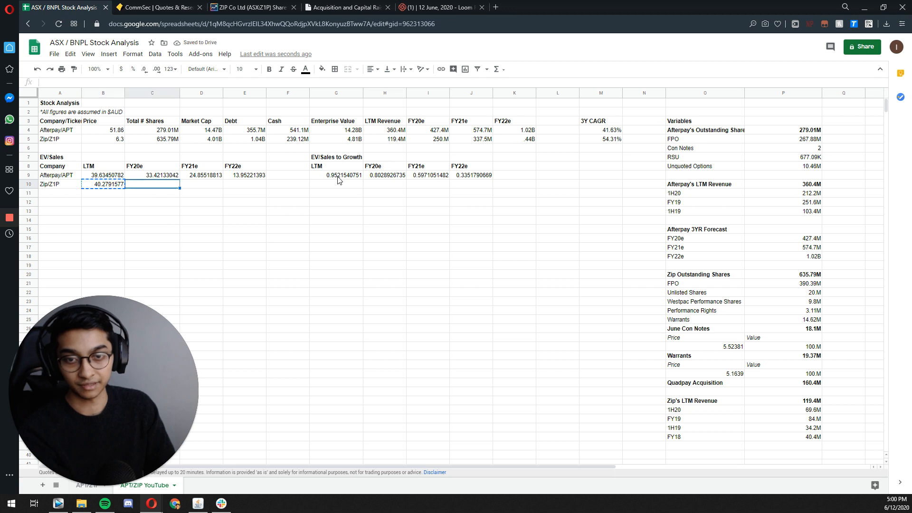
key(Right)
key(shift+Right)
key(shift+Right)
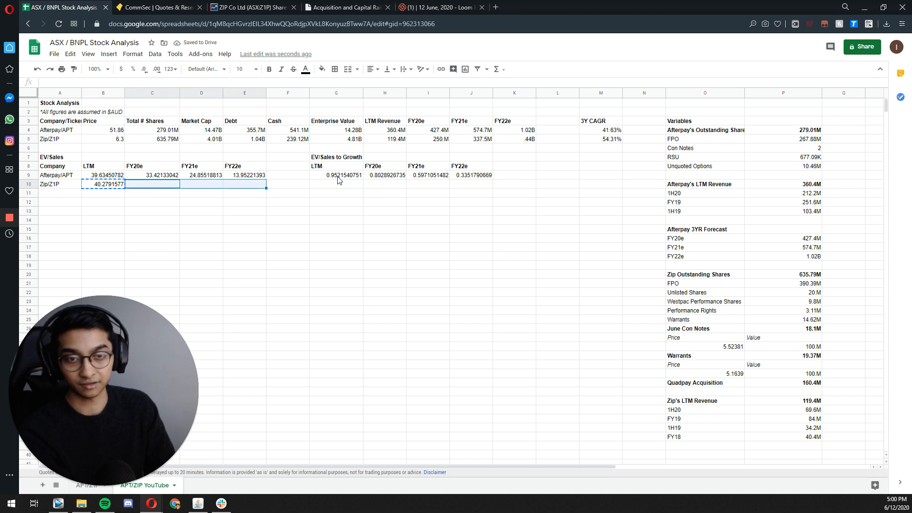
key(ctrl+v)
Step: Copy the LTM EV/Sales to Growth formula from G9 down to G10 for Zip
click(337, 176)
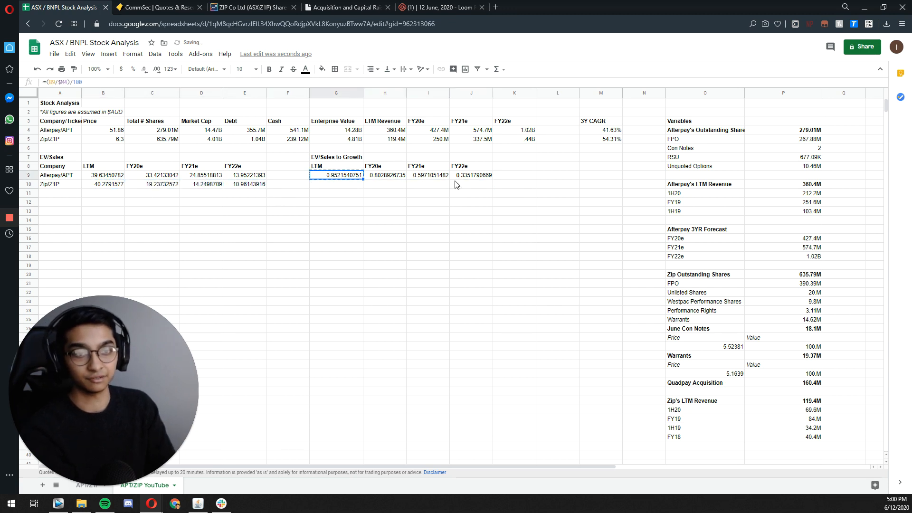
key(Down)
key(ctrl+v)
key(shift+Right)
key(Left)
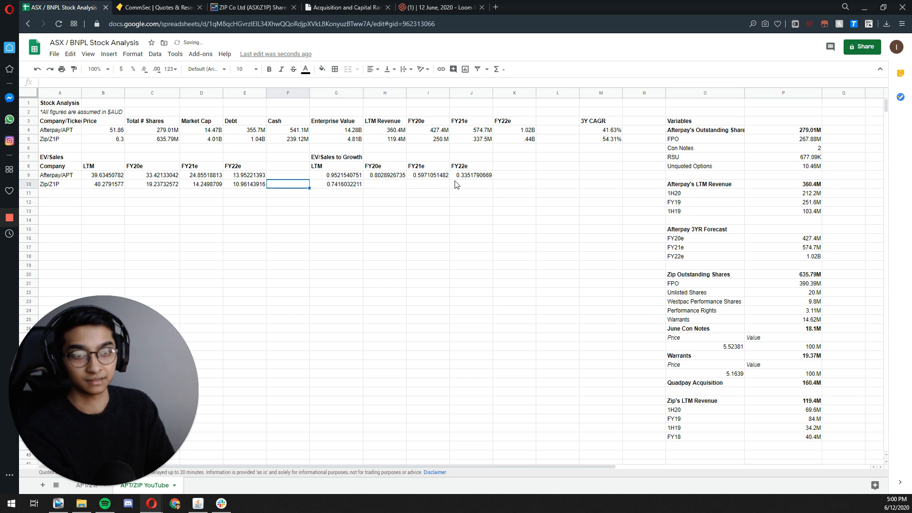
Step: Paste the EV/Sales to Growth formula across H10:J10 for Zip's FY20e to FY22e and check the formula in G10
key(Right)
key(Right)
key(shift+Right)
key(shift+Right)
key(ctrl+v)
key(Right)
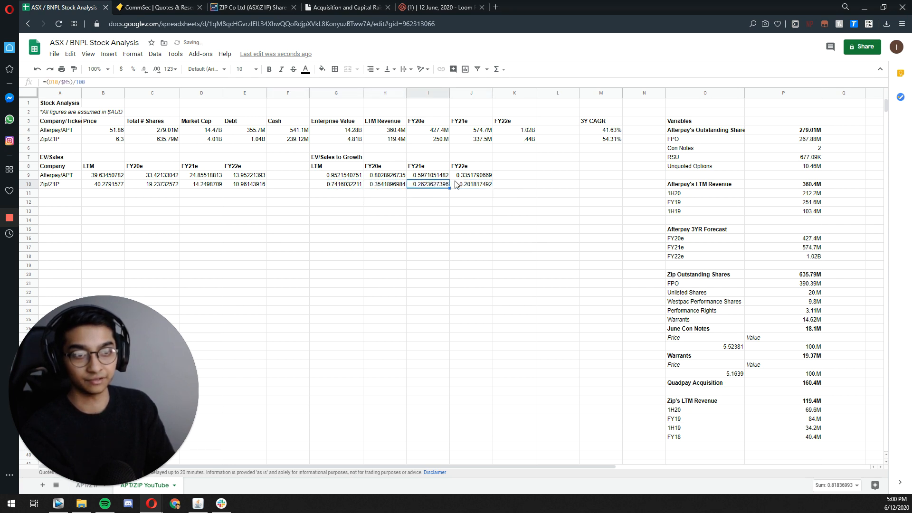
key(Left)
key(Left)
key(F2)
key(Escape)
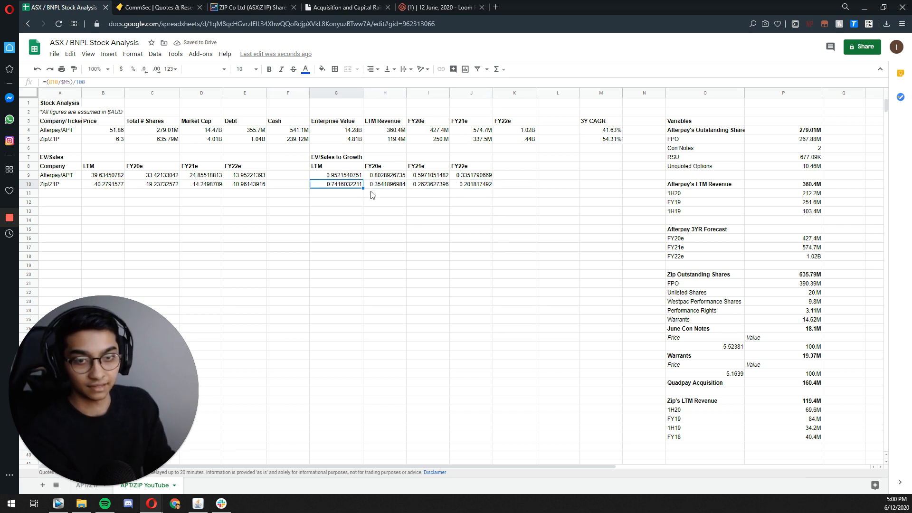
Step: Try formatting the multiples in B9:J10 as rounded currency, and undo that formatting
drag(94, 176, 481, 189)
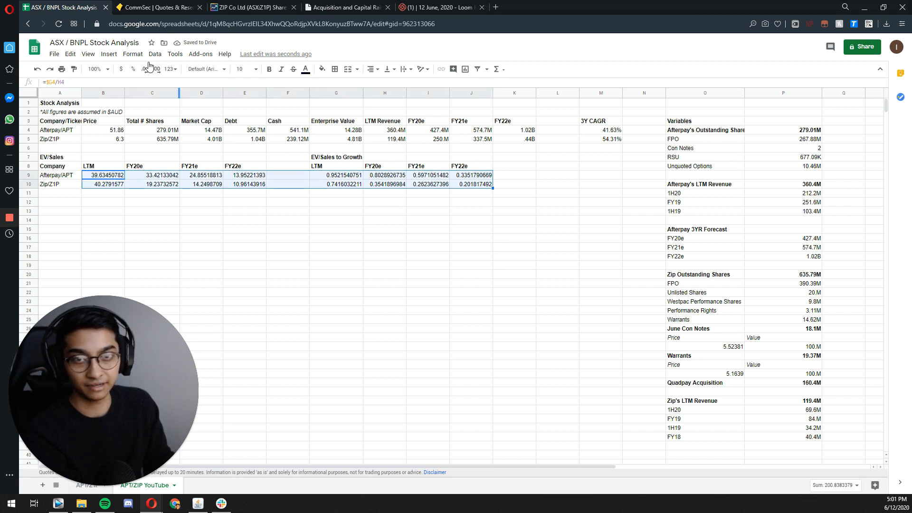
click(132, 53)
mouse_move(147, 90)
click(298, 219)
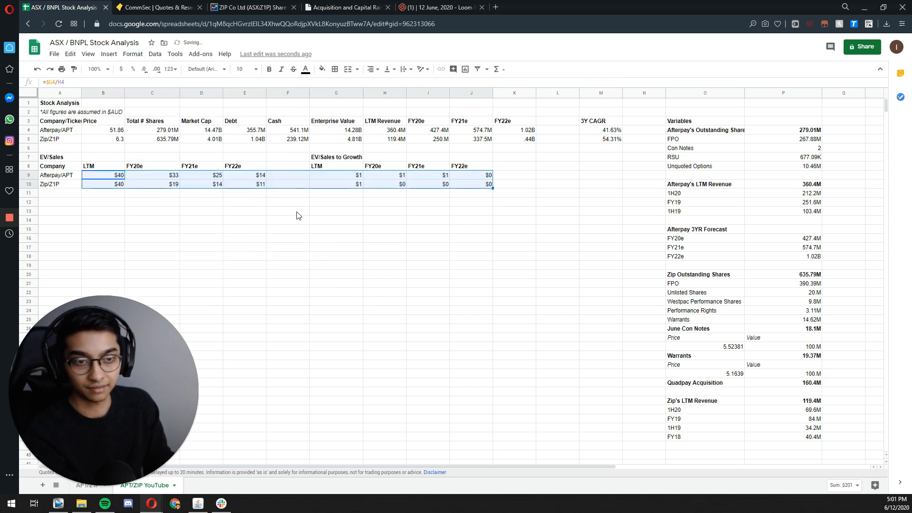
key(ctrl+z)
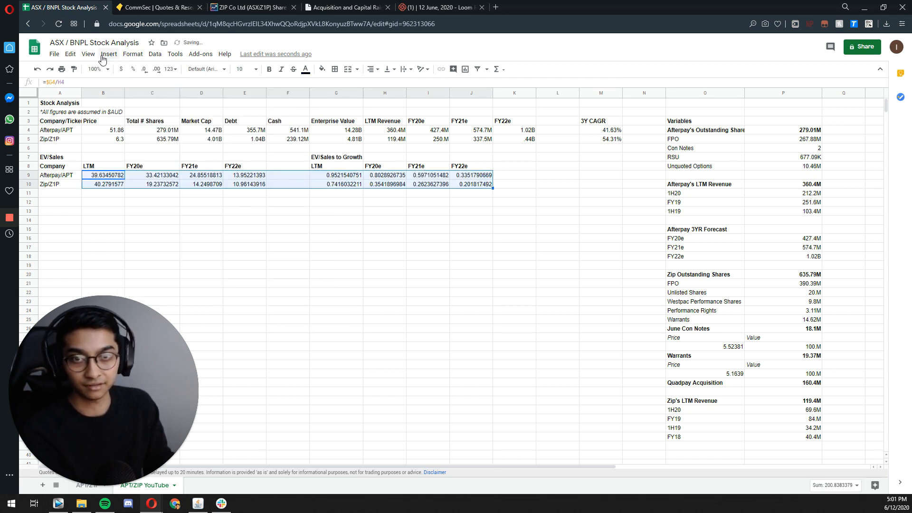
Step: Format the EV/Sales and EV/Sales to Growth multiples in B9:J10 as numbers with two decimal places
click(133, 54)
mouse_move(138, 91)
click(251, 128)
click(171, 241)
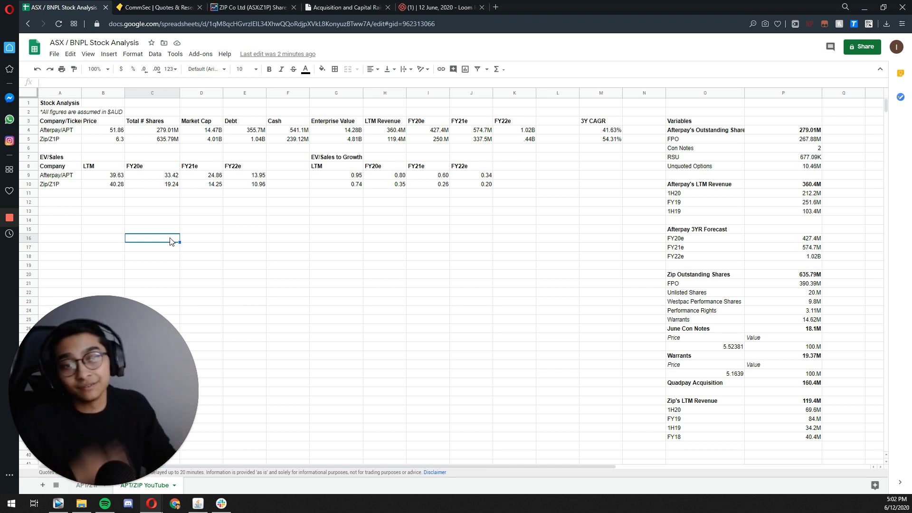
Step: Review the enterprise values, FY20e to FY22e revenue forecasts and 3Y CAGR cells for Afterpay and Zip in rows 4 and 5
click(342, 130)
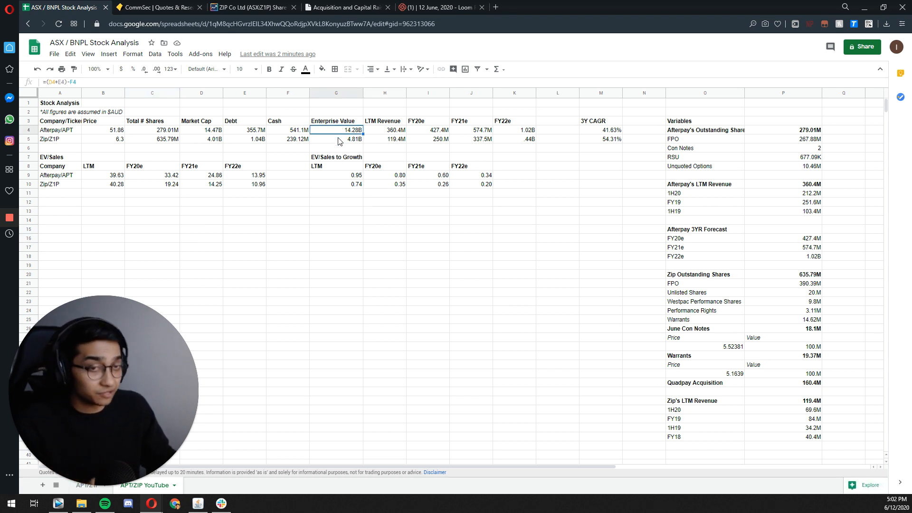
click(340, 139)
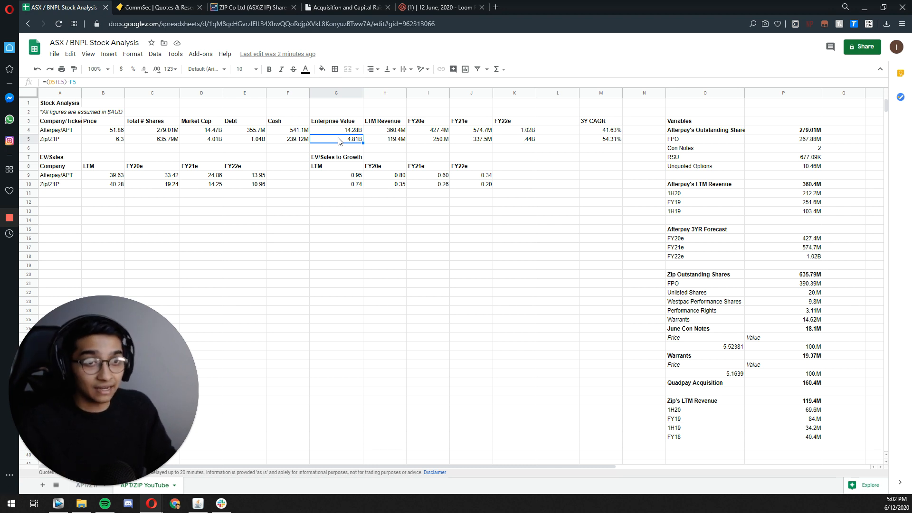
key(Right)
key(Up)
key(Right)
key(Right)
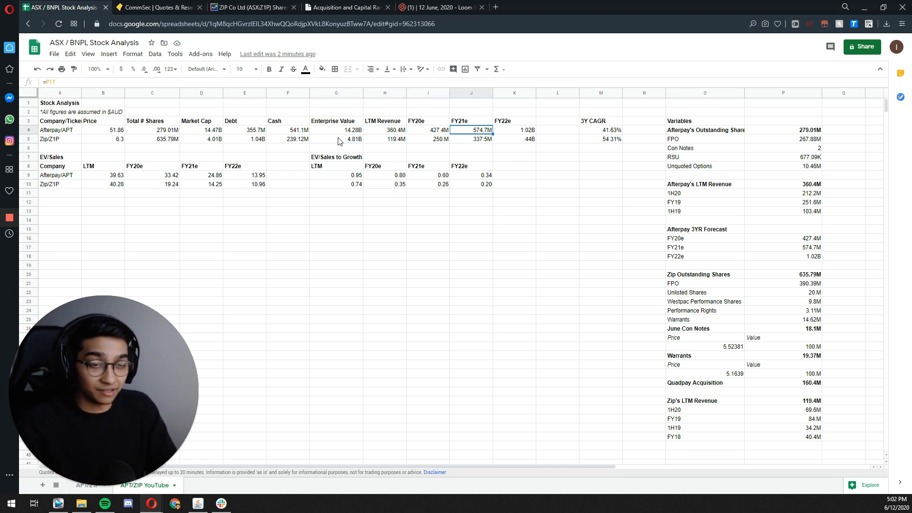
key(Right)
key(Down)
key(Left)
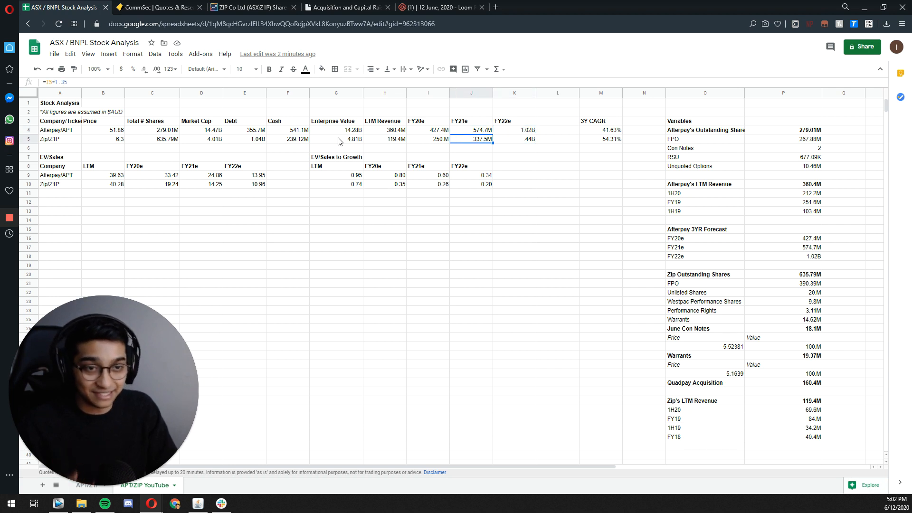
key(Left)
key(Left)
key(Right)
key(Right)
key(Right)
key(Right)
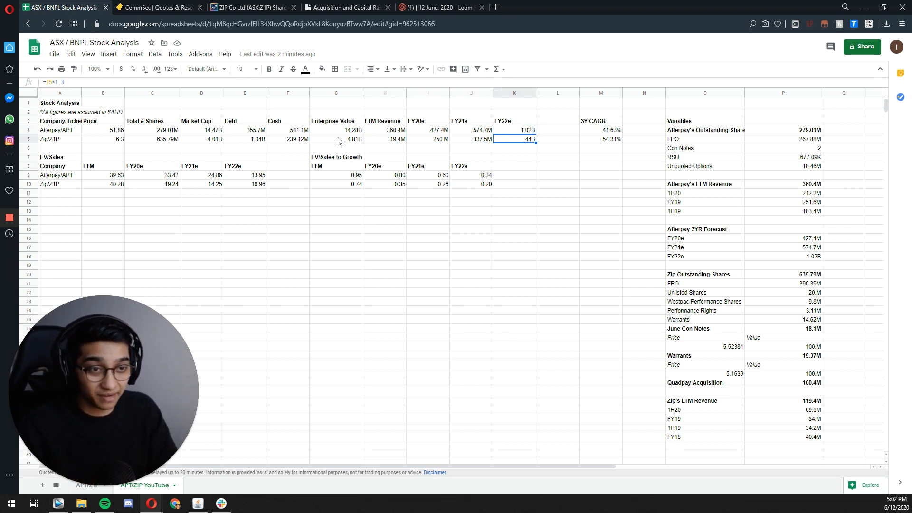
key(Right)
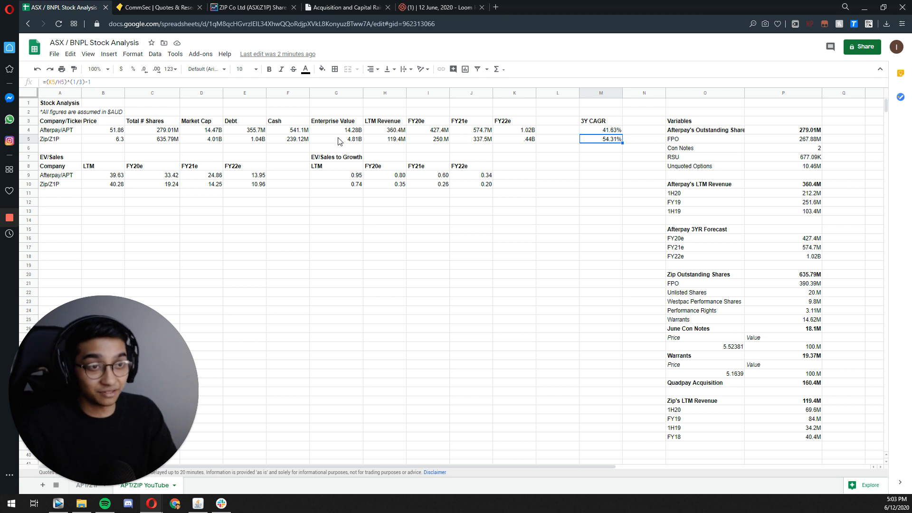
Step: Compare the EV/Sales multiples of Afterpay and Zip in B9:E10, from LTM through FY22e
key(Left)
key(Left)
key(Left)
key(Left)
key(Left)
key(Left)
key(Left)
key(Left)
key(Left)
key(Down)
key(Down)
key(Down)
key(Down)
key(Left)
key(Left)
key(Down)
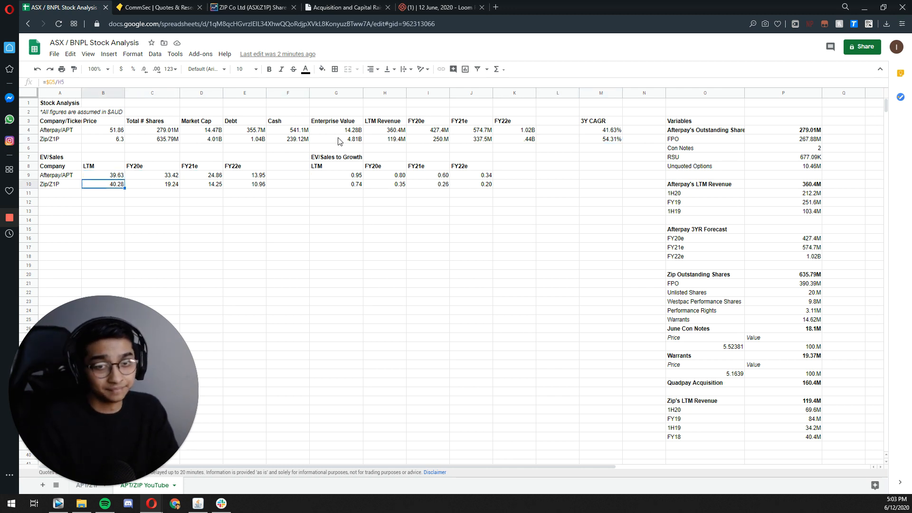
key(Up)
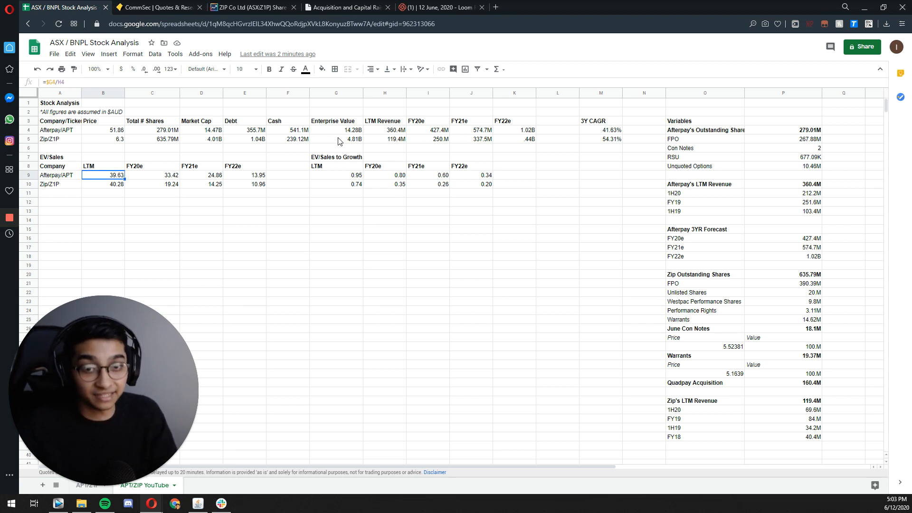
key(Right)
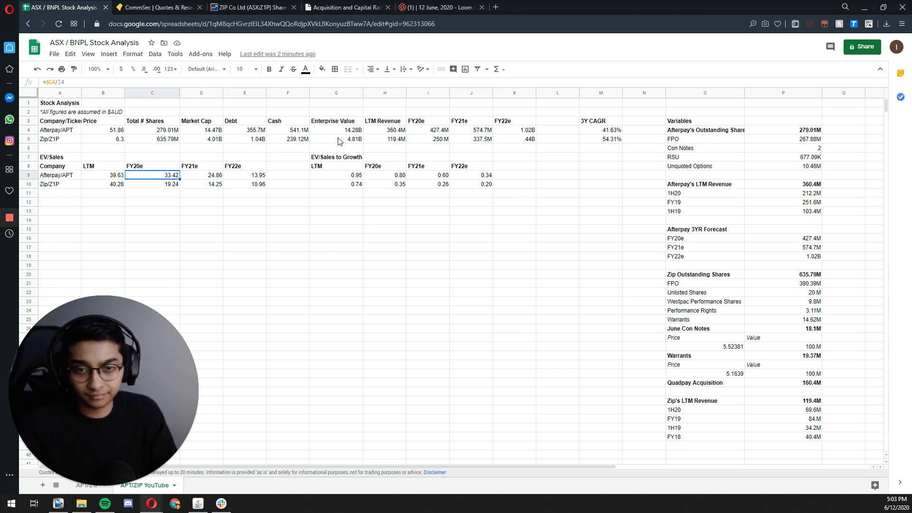
key(Right)
Step: Compare the LTM EV/Sales to Growth multiples of Afterpay and Zip in G9 and G10
key(Right)
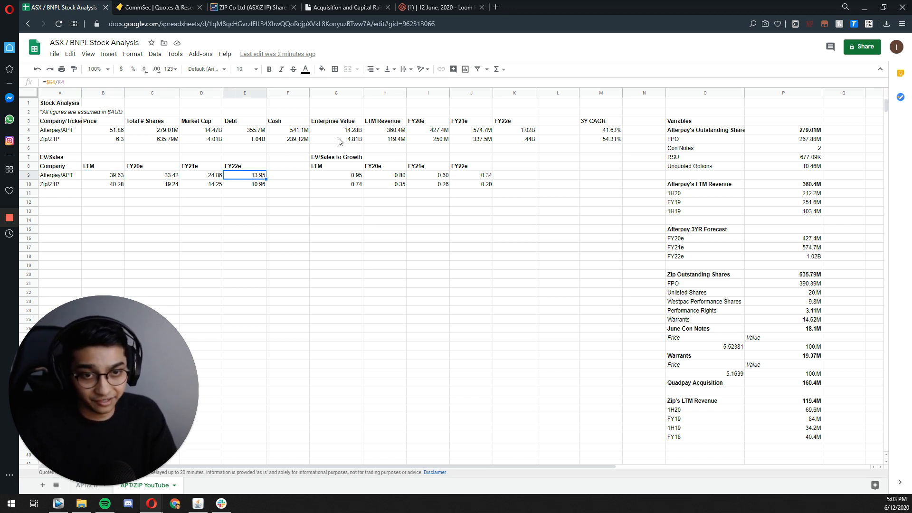
key(Right)
key(Right)
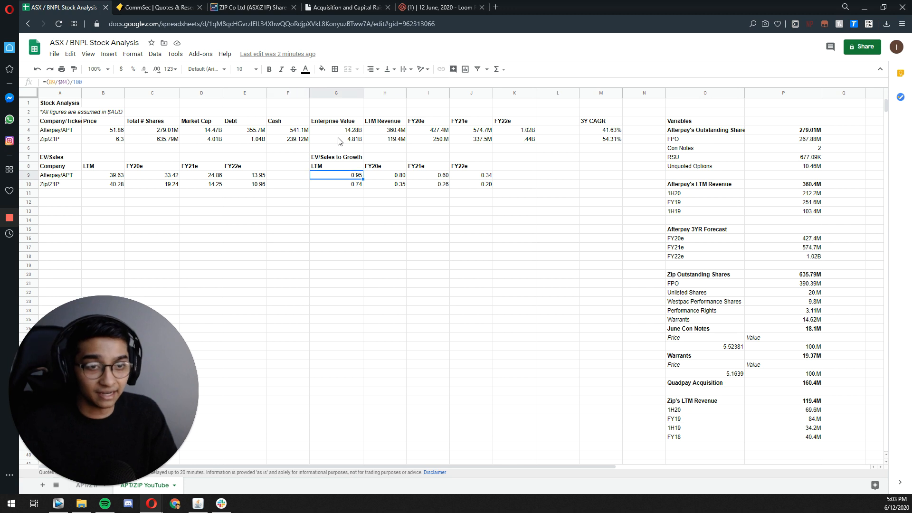
key(Right)
key(Left)
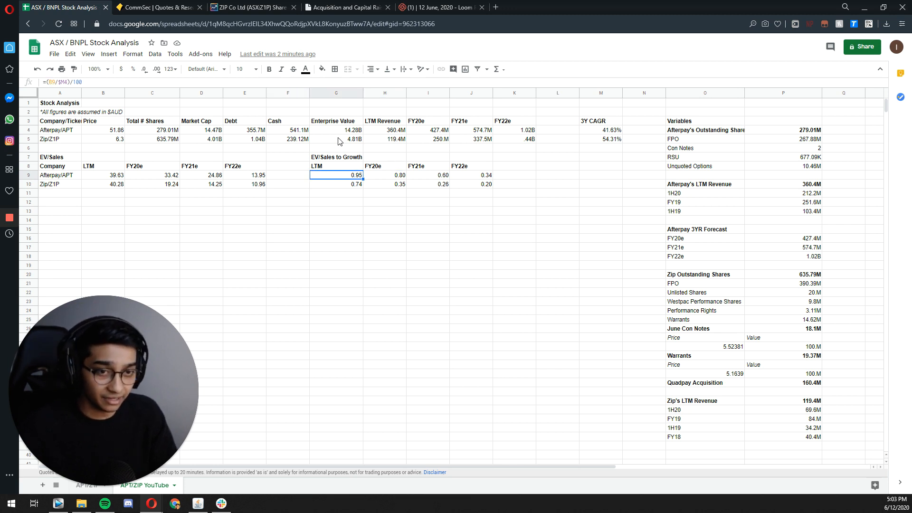
key(Down)
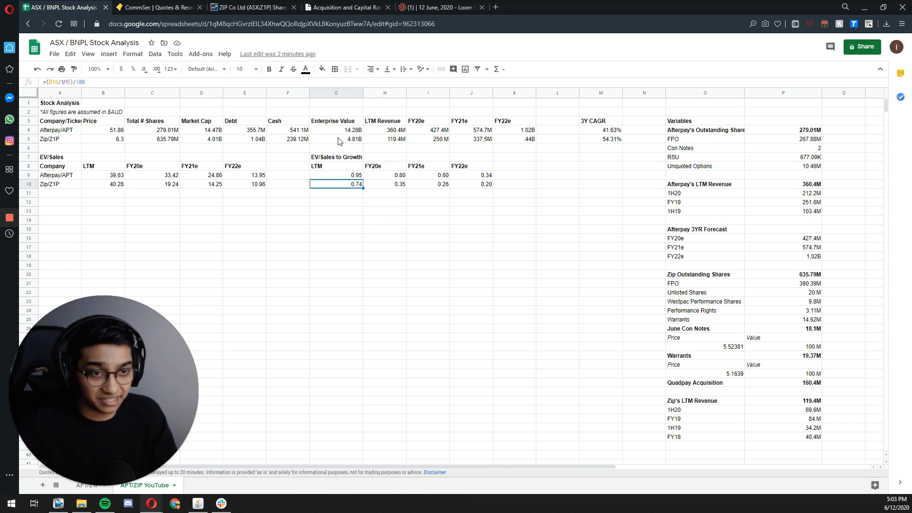
Step: Replace Zip's price formula in B5 with 8 and examine Zip's EV/Sales to Growth multiples in row 10
key(Left)
key(Left)
key(Left)
key(Left)
key(Left)
key(Up)
key(Up)
key(Up)
key(Up)
key(Up)
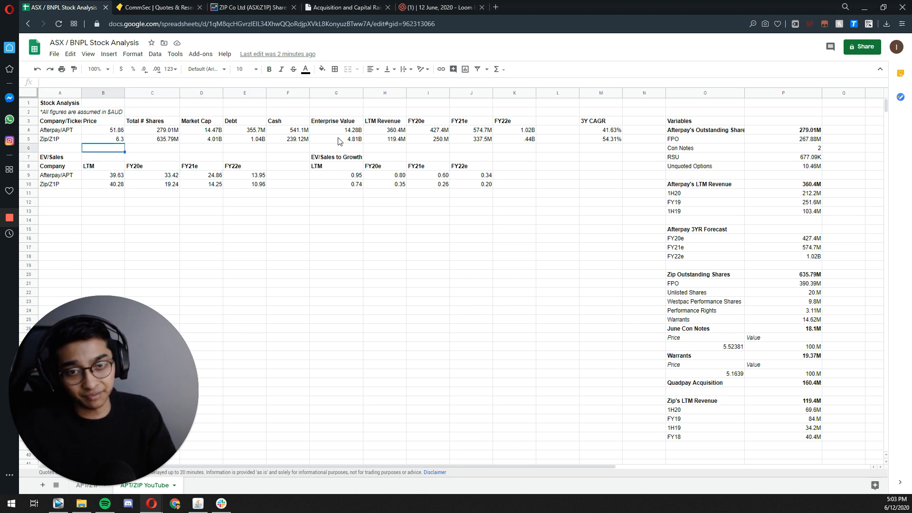
key(Return)
key(ctrl+a)
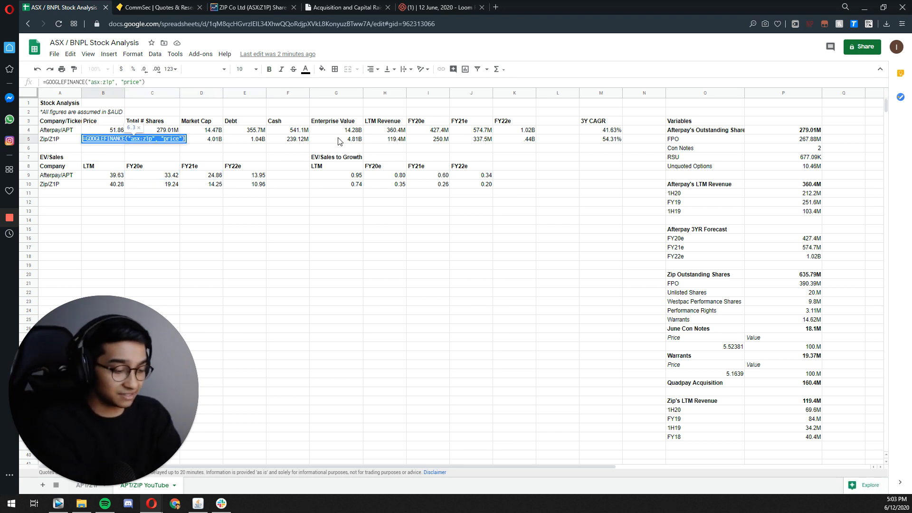
text(8)
key(Return)
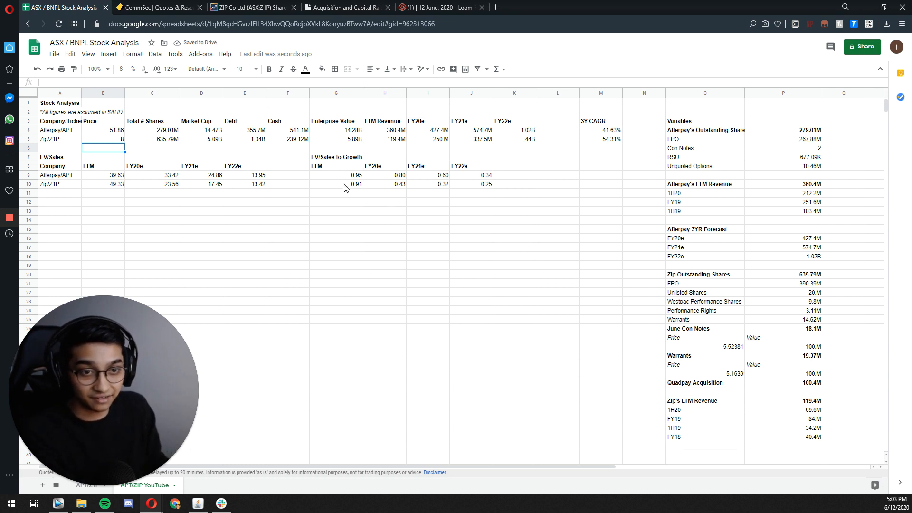
drag(346, 186, 466, 186)
click(451, 187)
Step: Set Zip's price in B5 to 10 to test its effect on the multiples
double_click(99, 137)
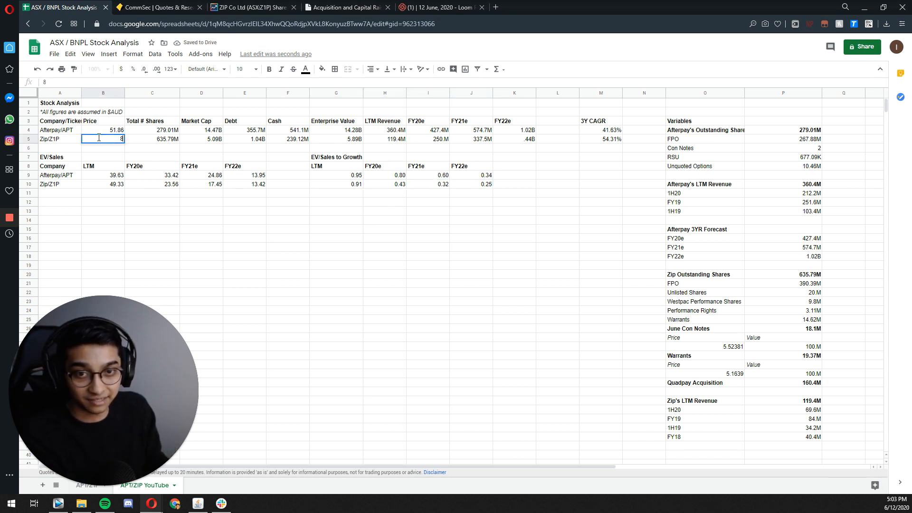
key(BackSpace)
text(10)
key(Return)
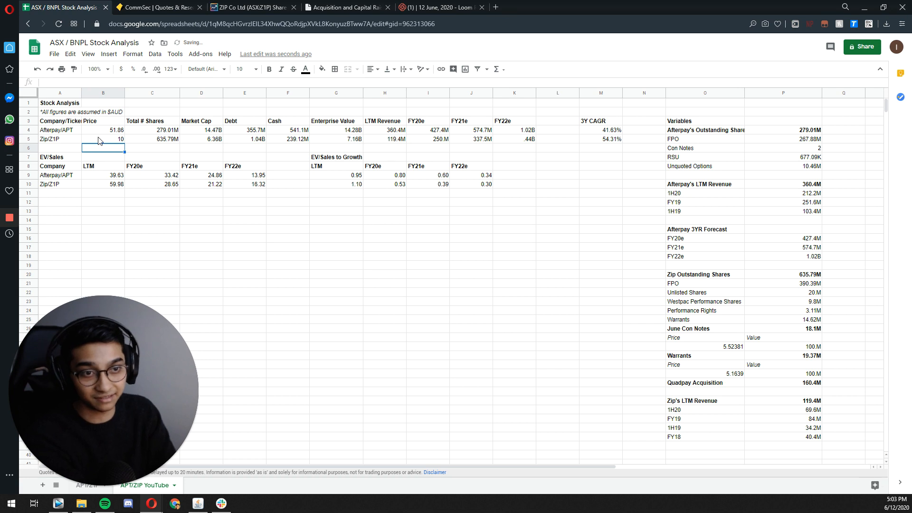
Step: Set Zip's price in B5 to 6 to test a lower share price
double_click(99, 138)
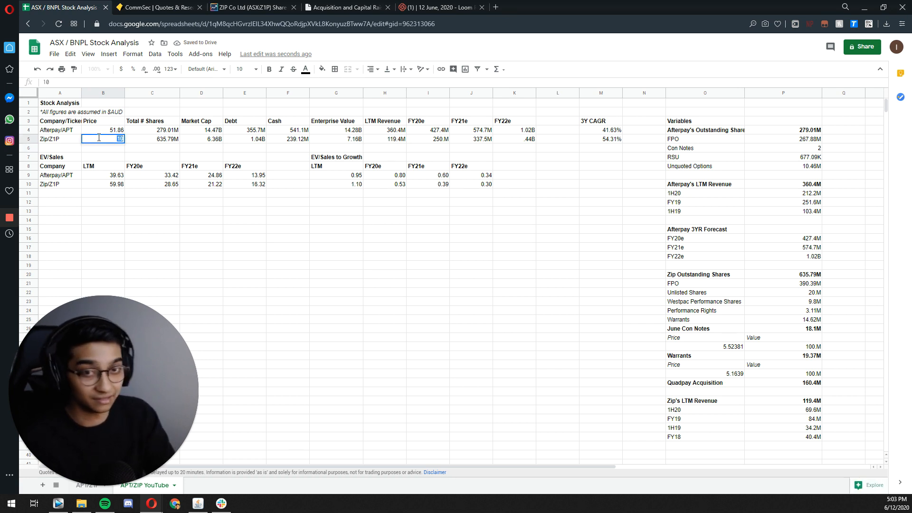
key(BackSpace)
key(BackSpace)
text(6)
key(Return)
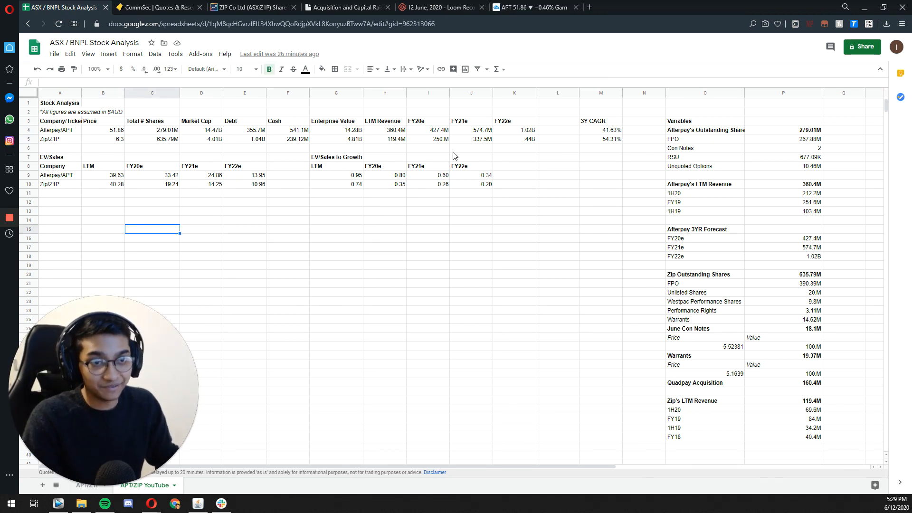
Step: Check Zip's FY21e revenue formula in J5 and its FY22e EV/Sales to Growth multiple in J10
click(465, 143)
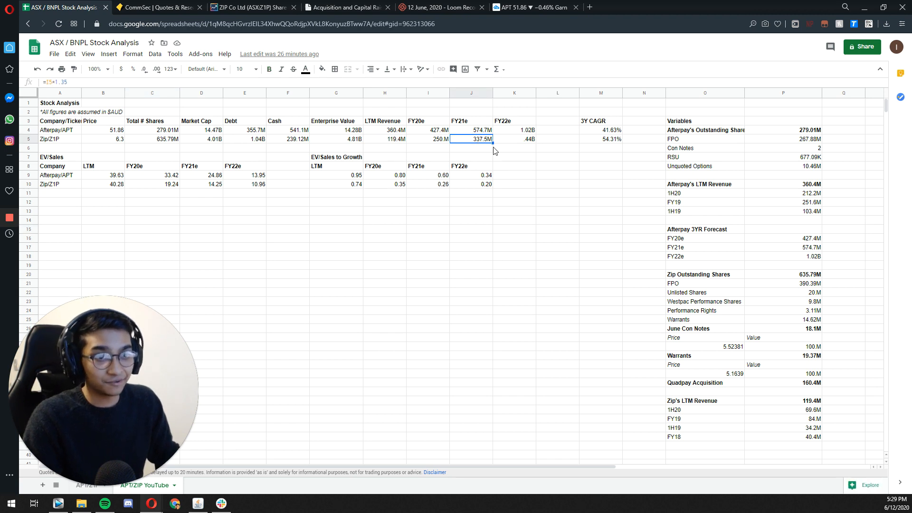
click(472, 159)
click(464, 185)
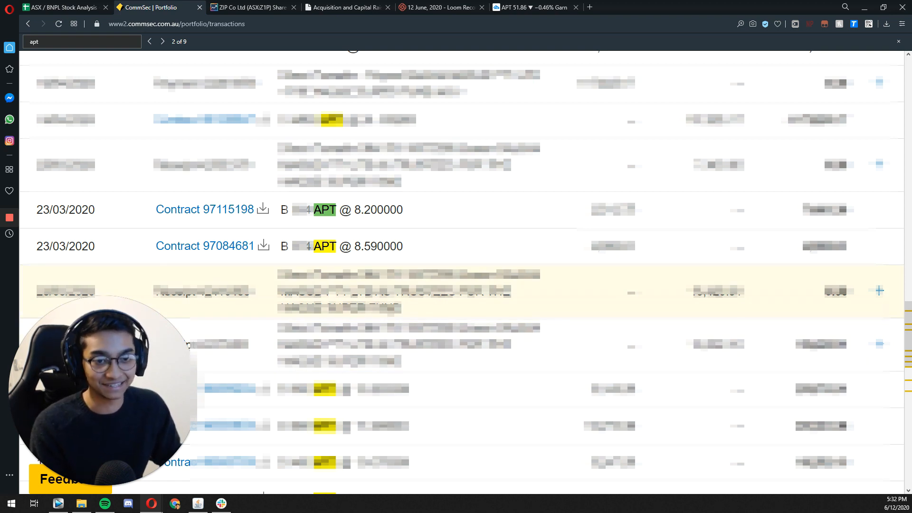
Step: Highlight the two 23/03/2020 APT purchase prices in the CommSec transactions and open the buy confirmation for the 8.20 purchase
drag(356, 209, 403, 209)
drag(362, 245, 413, 248)
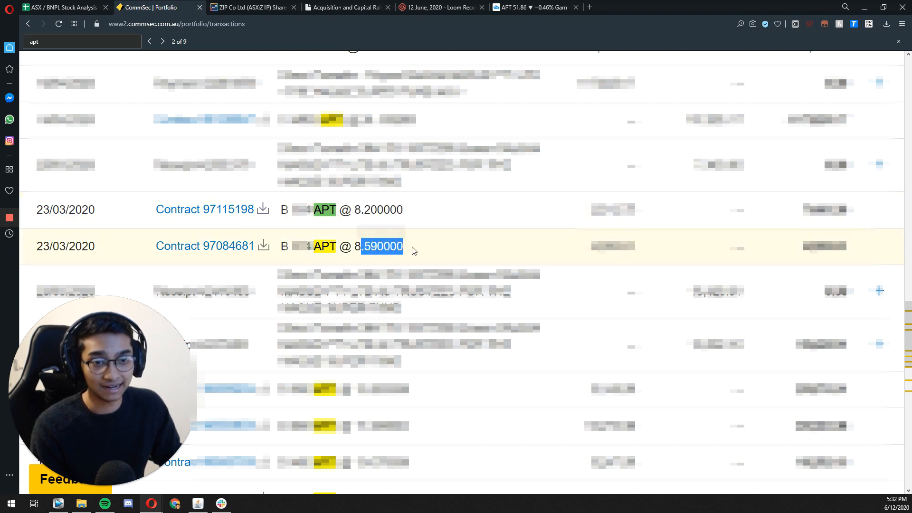
click(361, 241)
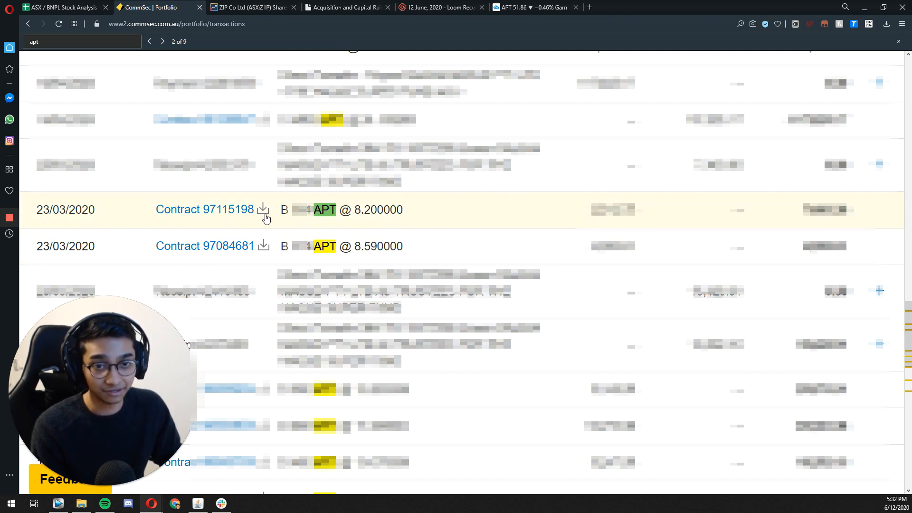
click(209, 212)
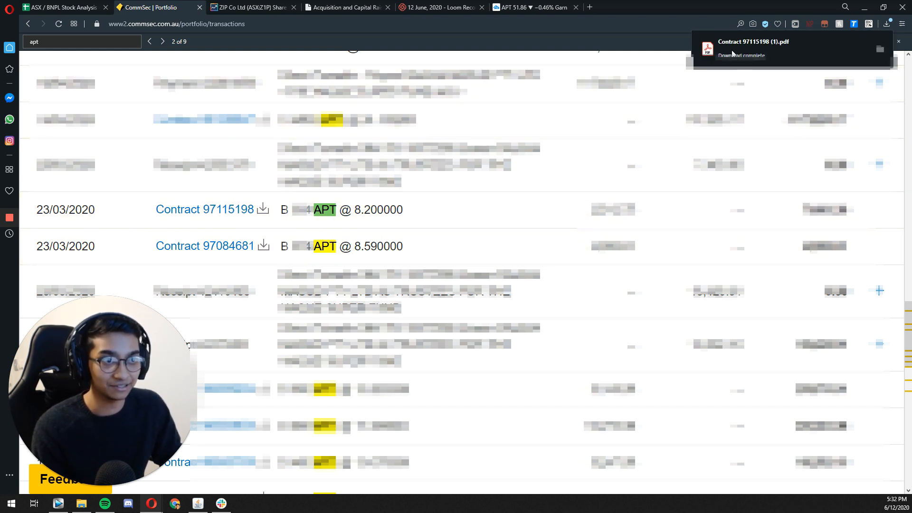
click(799, 60)
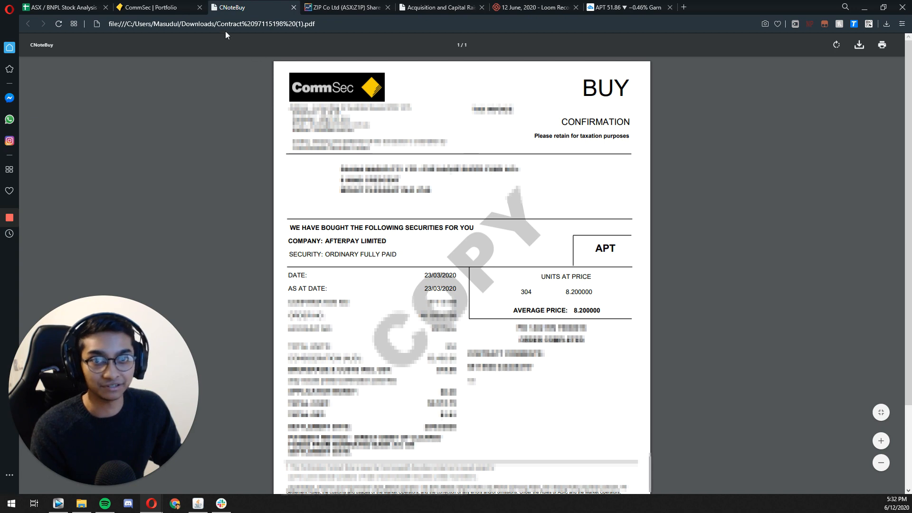
Step: Open the buy confirmation for the APT purchase at 8.59 and check its unit price
click(161, 8)
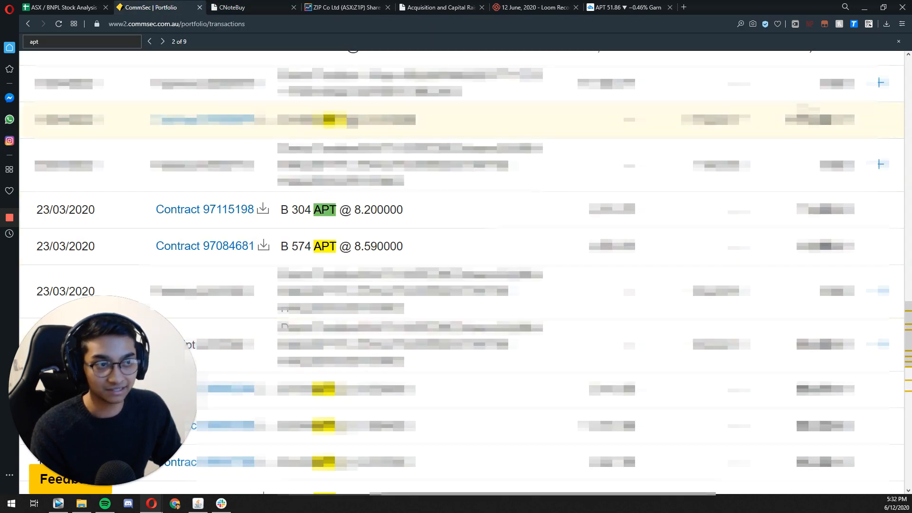
click(800, 56)
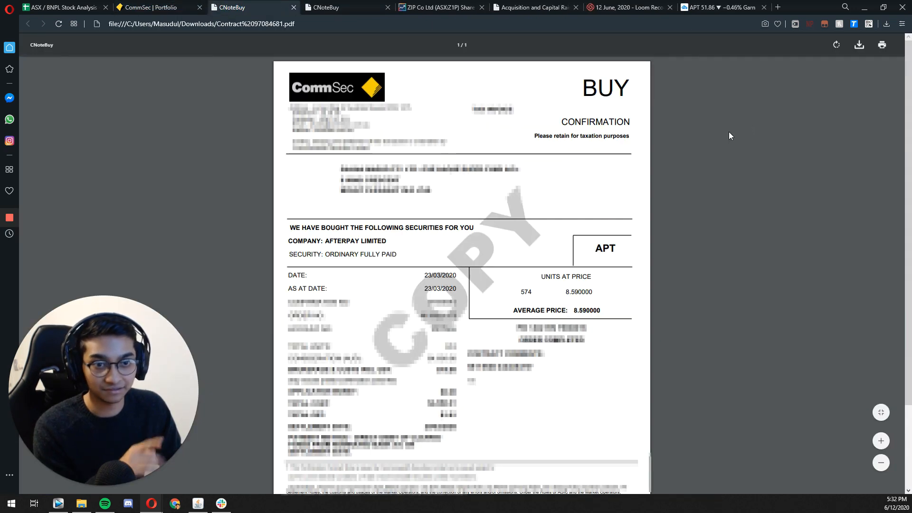
drag(565, 292, 604, 292)
click(605, 293)
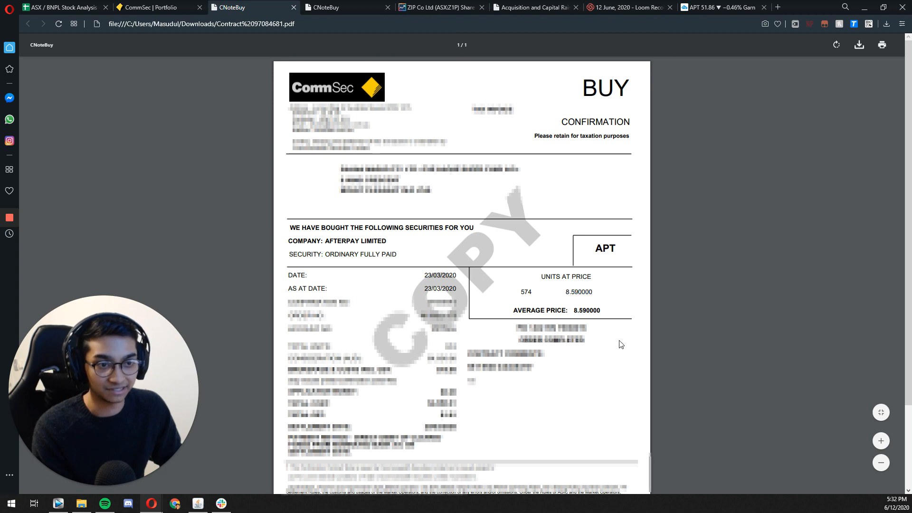
Step: Switch to TradingView, examine Afterpay's monthly price chart, and look up the built-in indicators list
click(174, 8)
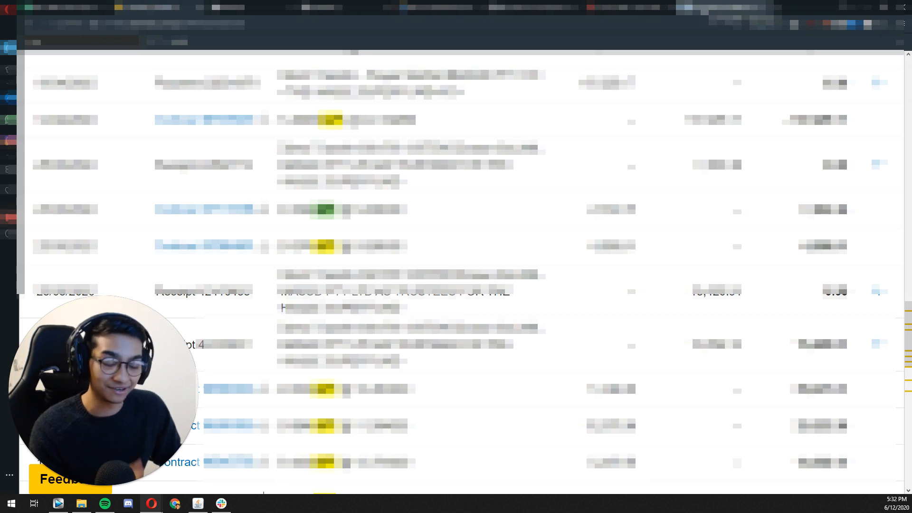
click(704, 8)
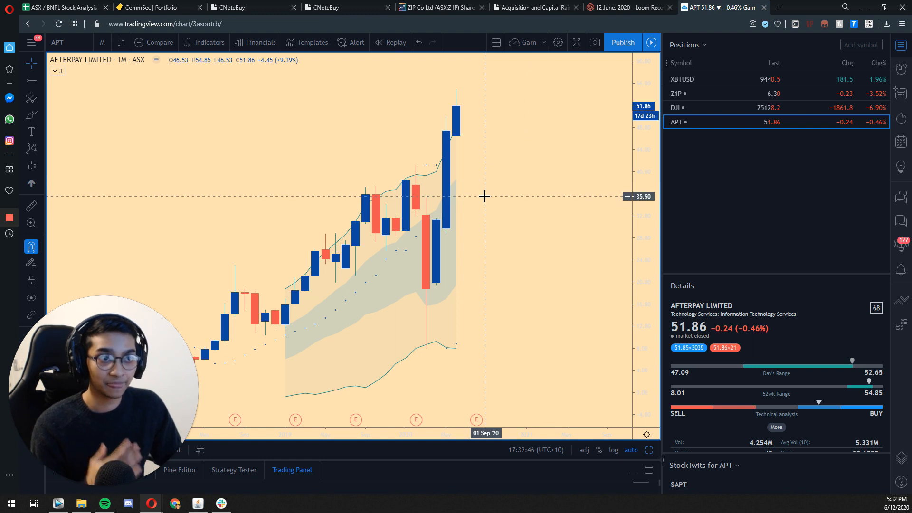
scroll(599, 209, down, 4)
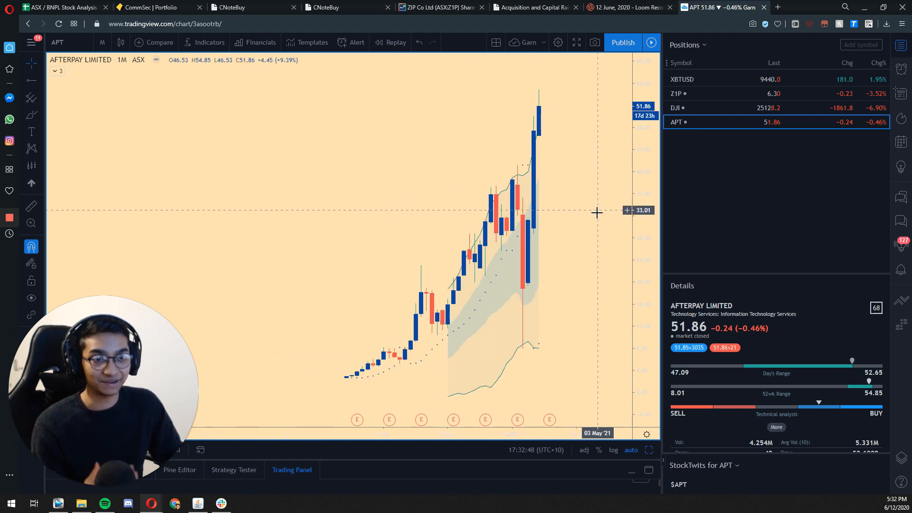
scroll(589, 218, up, 2)
scroll(525, 233, up, 2)
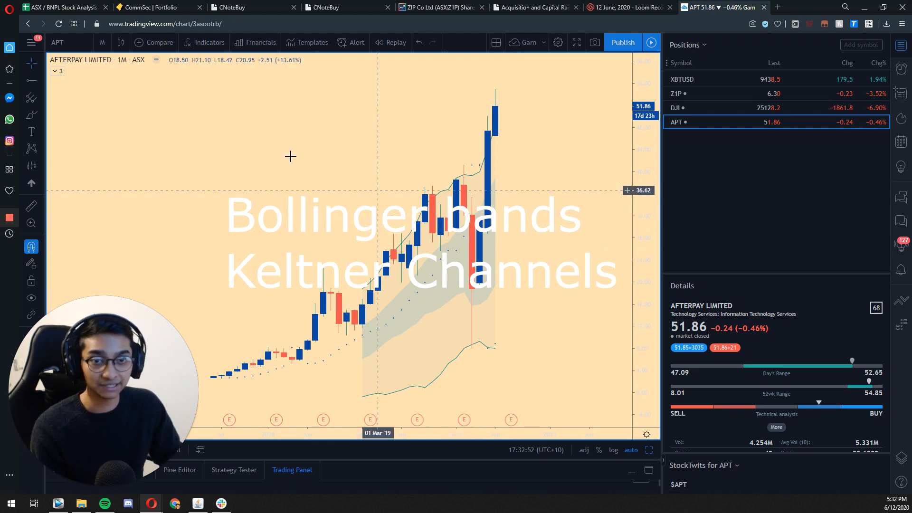
click(207, 44)
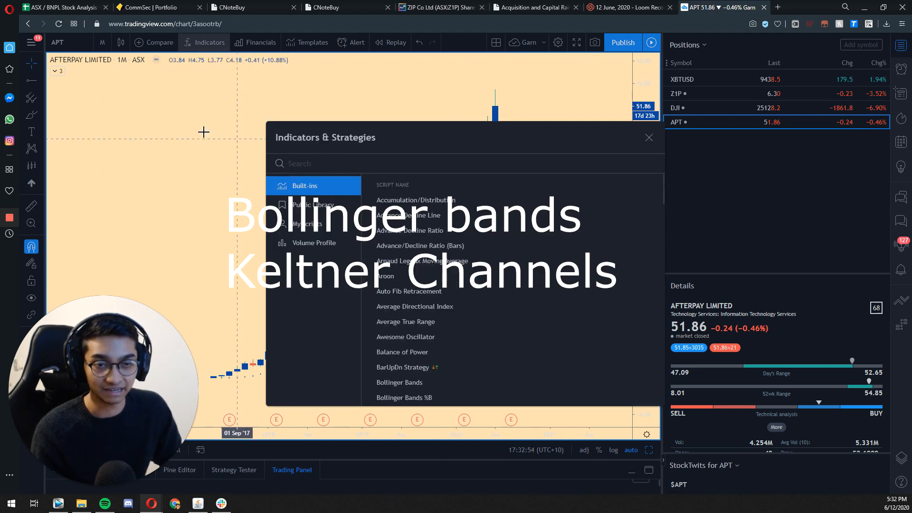
click(183, 135)
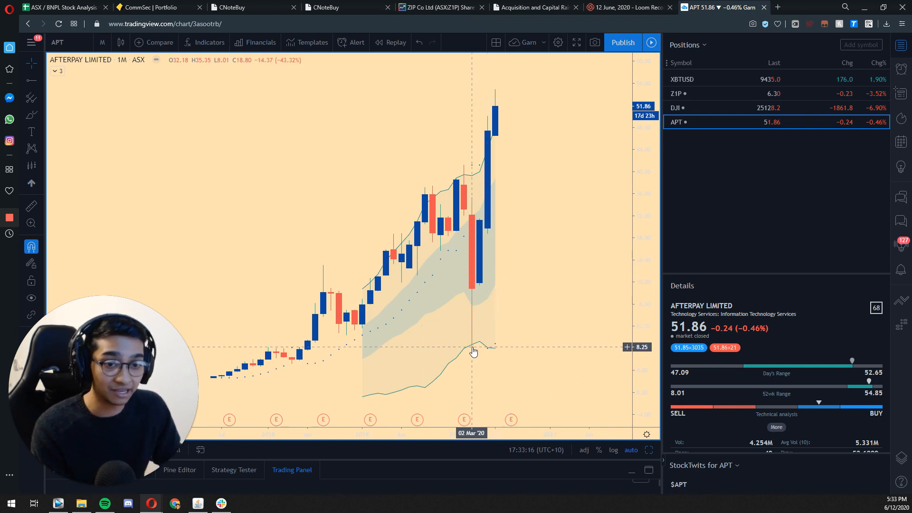
Step: Draw a horizontal ray at about 8.16 on the Afterpay chart, starting from the early-2018 candle highs and extending past the March 2020 low
click(32, 82)
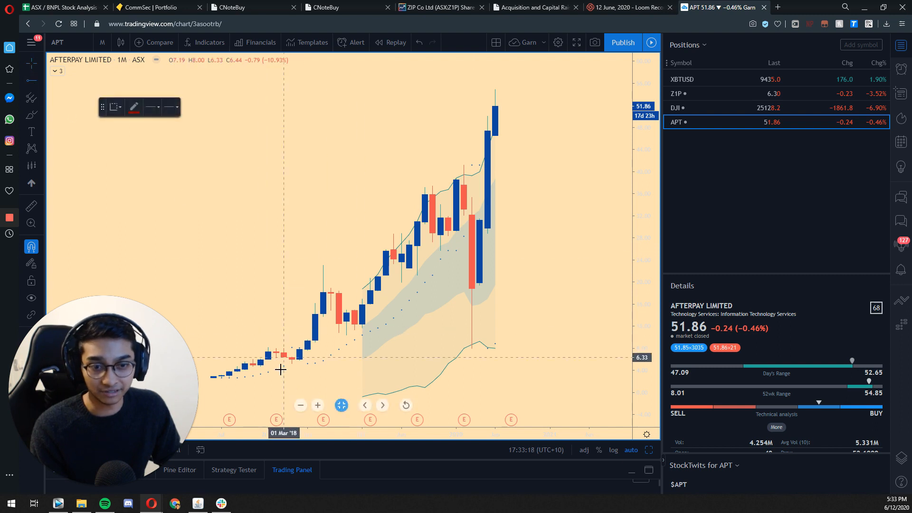
click(271, 347)
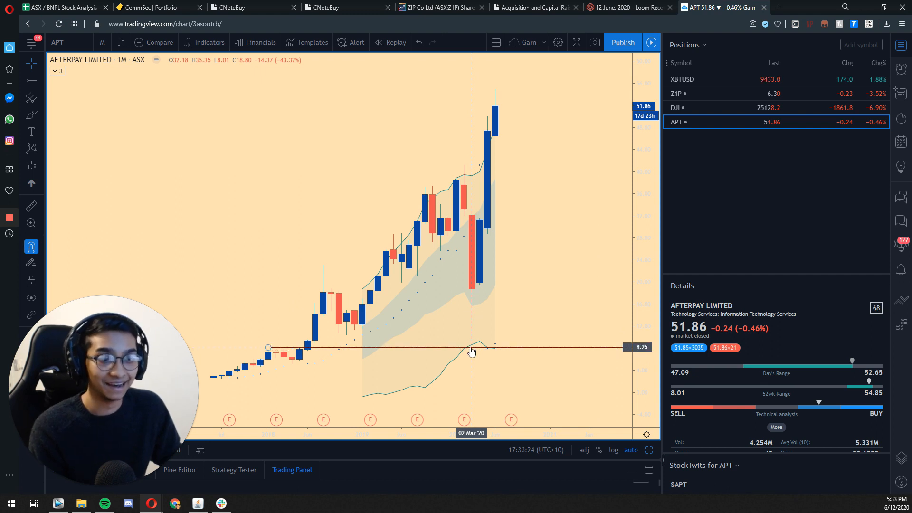
Step: Measure Afterpay's rise from about 8.33 in March 2020 to about 54.16 in June 2020 with a Forecast drawing, and delete the drawing
click(29, 166)
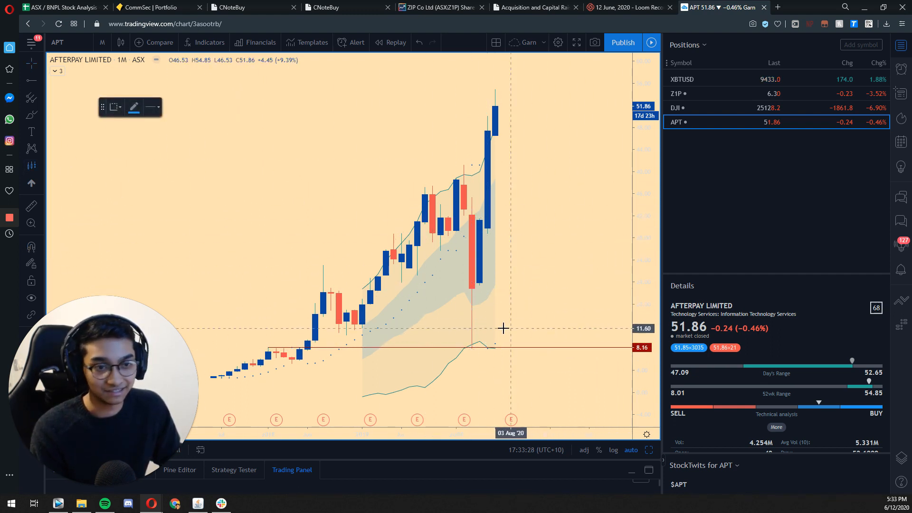
click(471, 346)
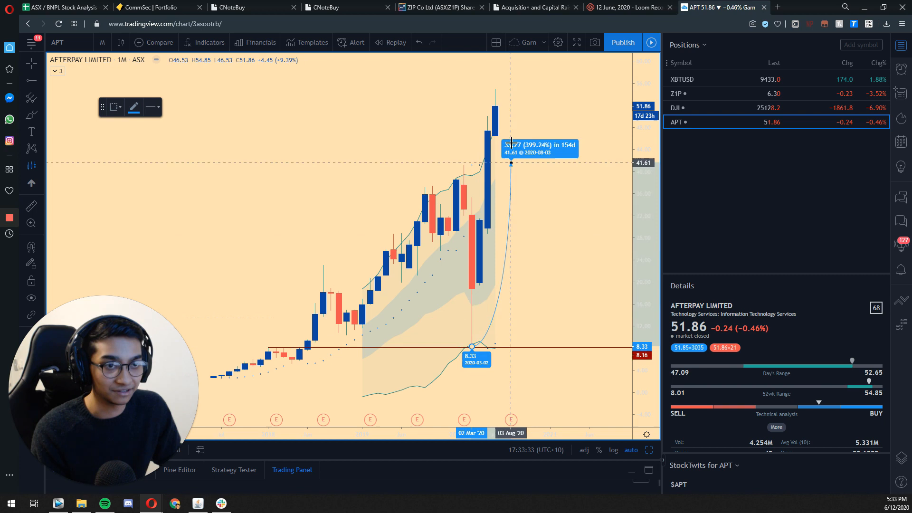
click(495, 94)
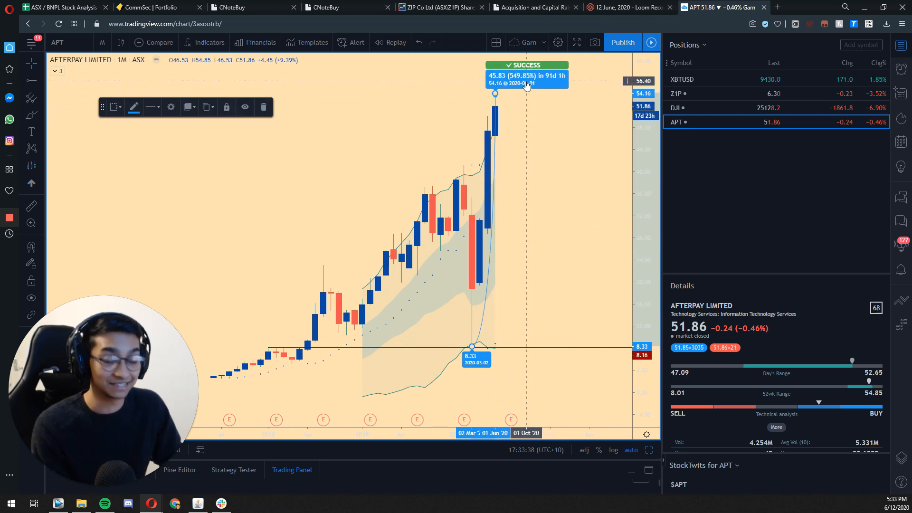
key(Delete)
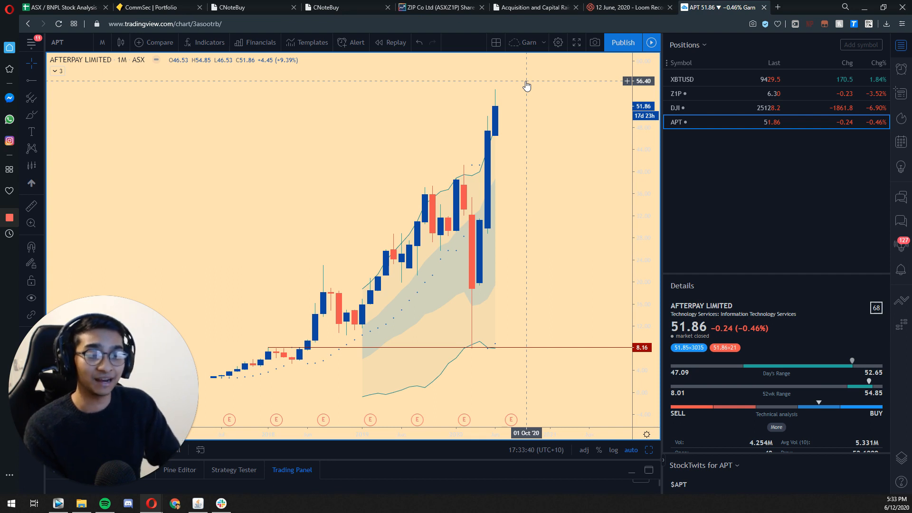